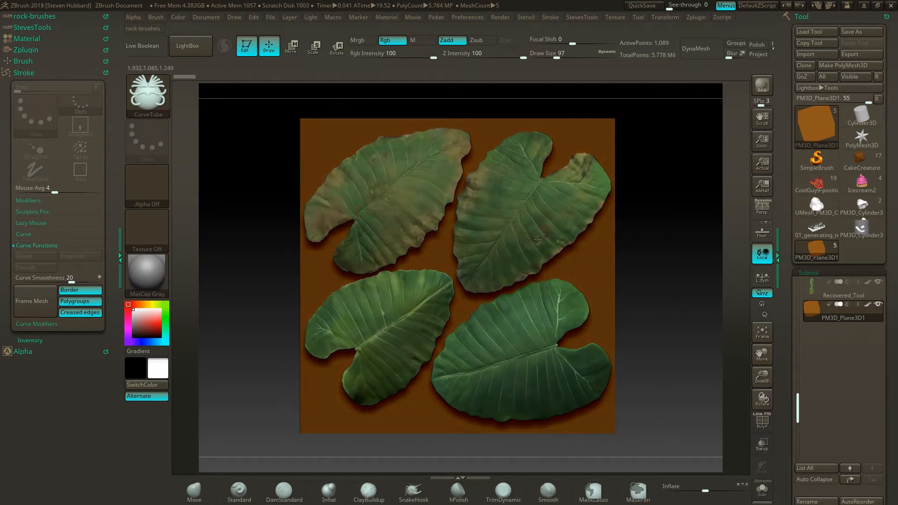
Resize the document to a width of 2048 and a height of 2048 and accept the resize
drag(652, 267, 658, 304)
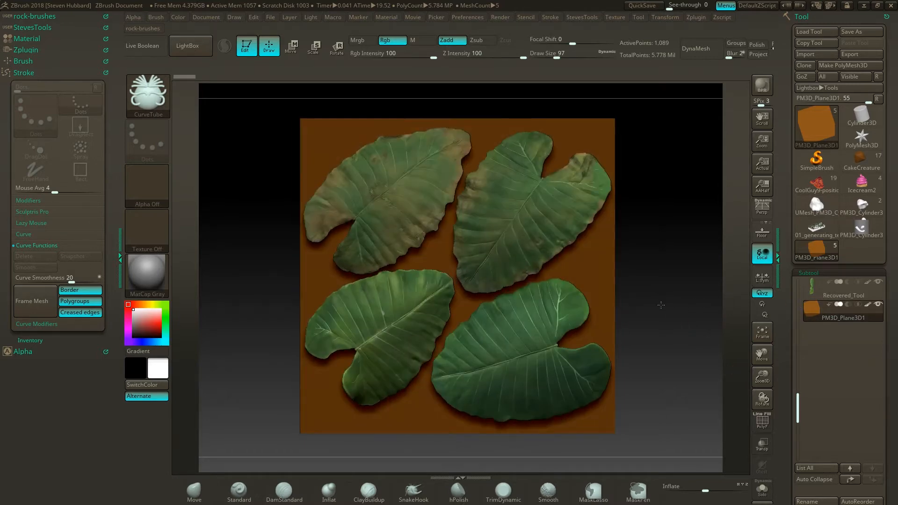
click(206, 18)
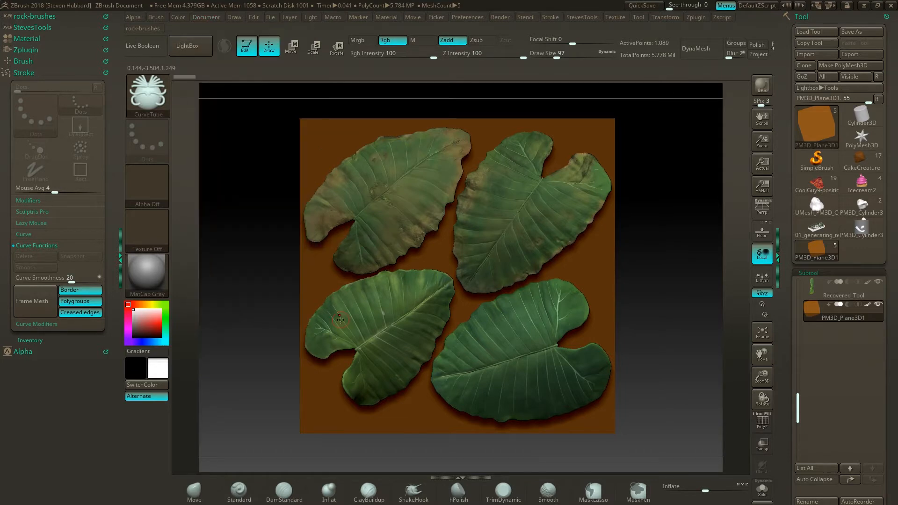
click(205, 17)
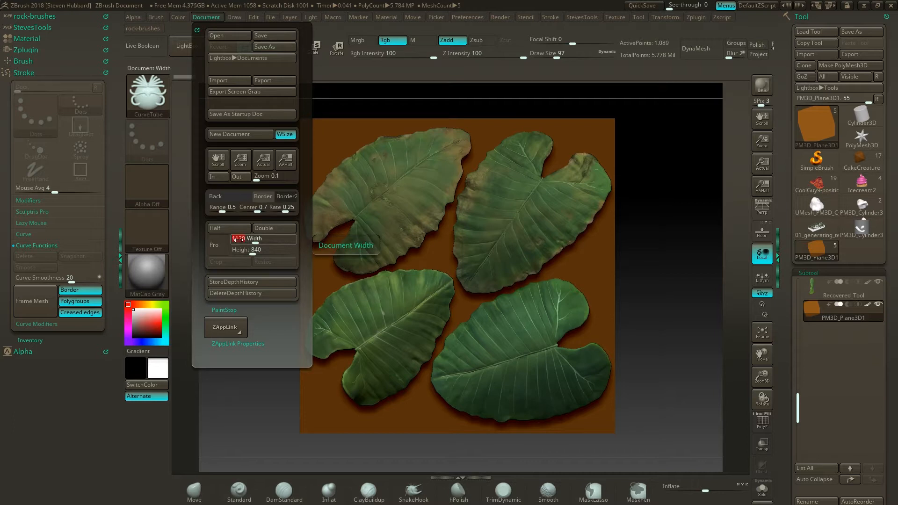
text(20)
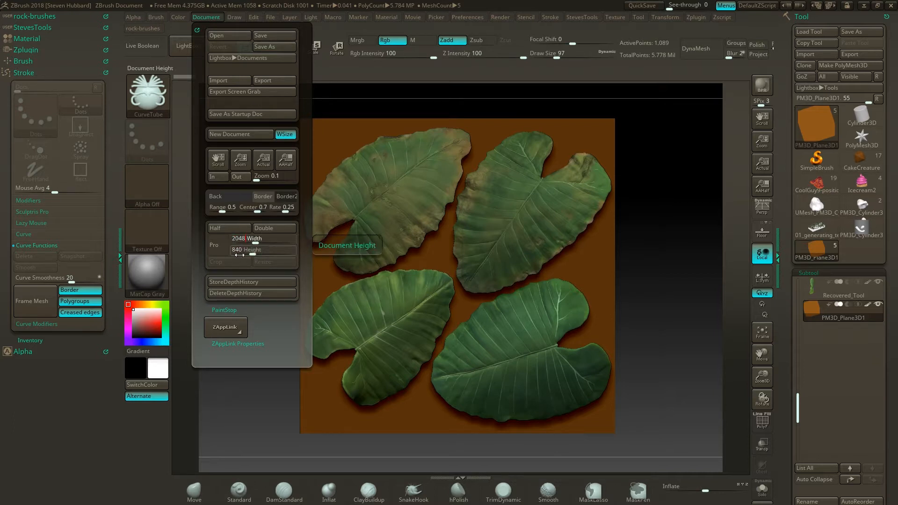
click(239, 252)
text(2)
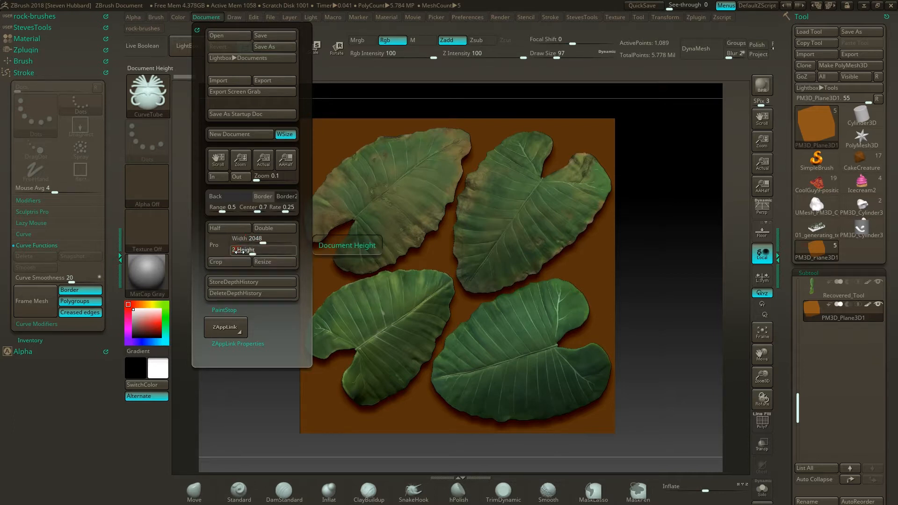
text(048)
key(Return)
click(268, 265)
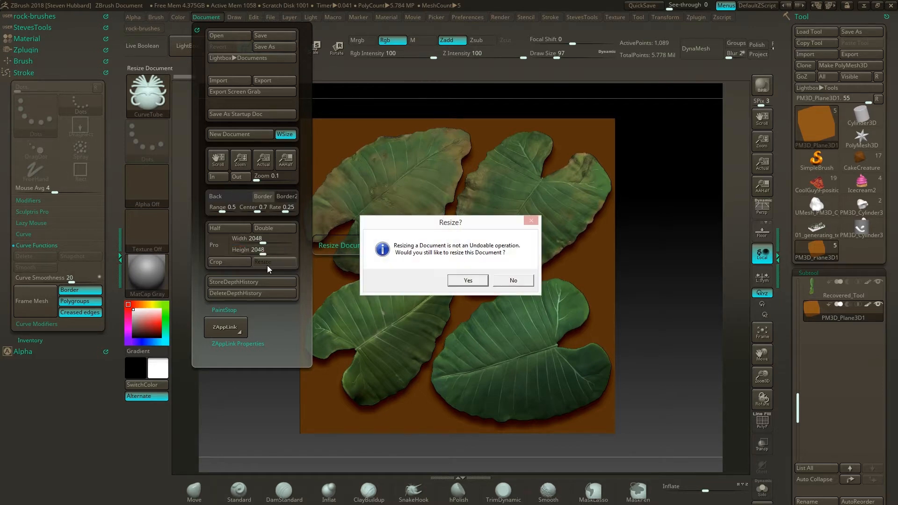
click(468, 281)
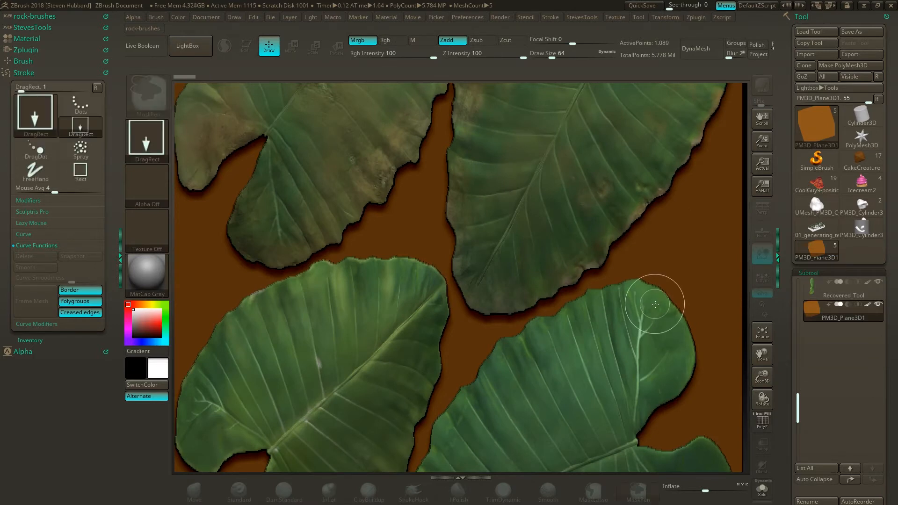
Redraw the leaf plane on the cleared canvas in Edit mode and frame it so it fills the square document
key(ctrl+n)
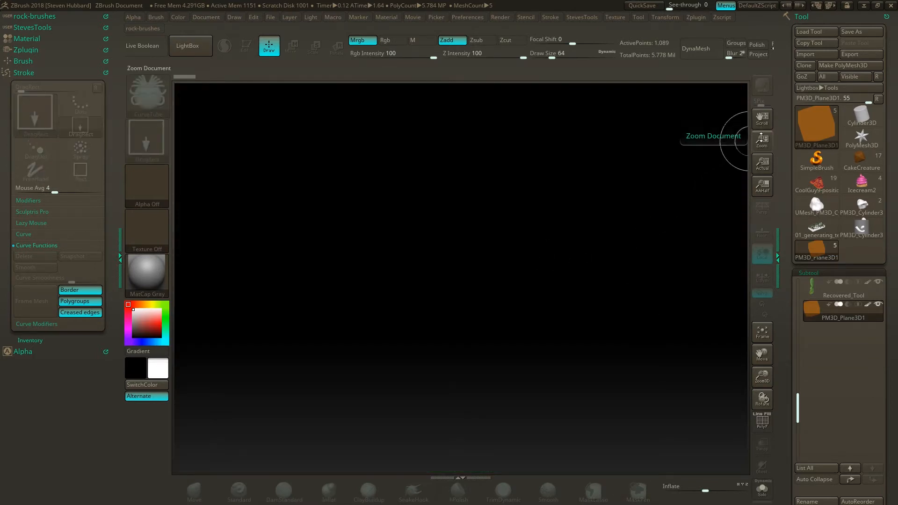
drag(762, 140, 659, 141)
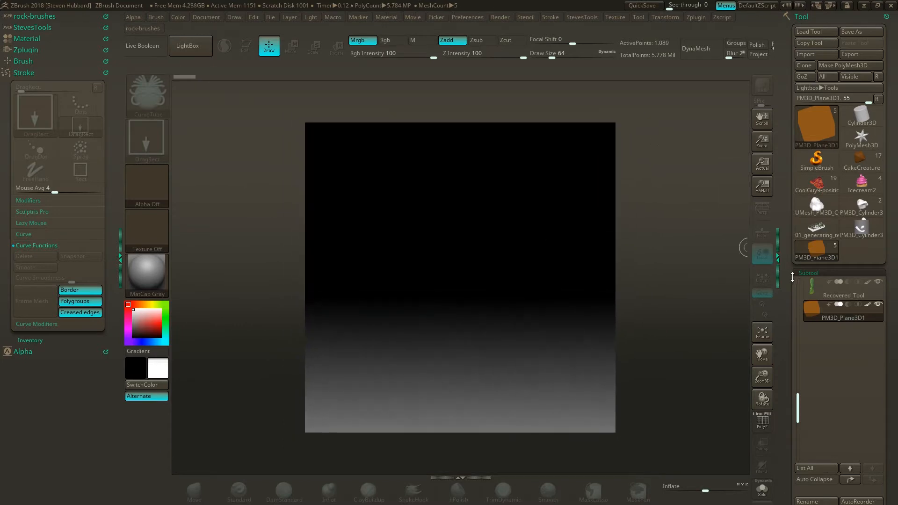
mouse_move(465, 257)
mouse_down()
mouse_move(472, 276)
mouse_move(460, 331)
mouse_up()
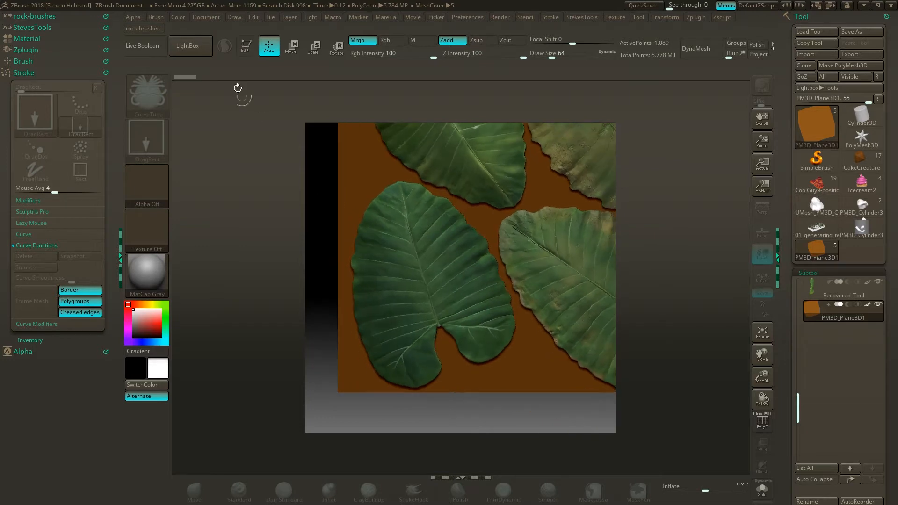
click(245, 45)
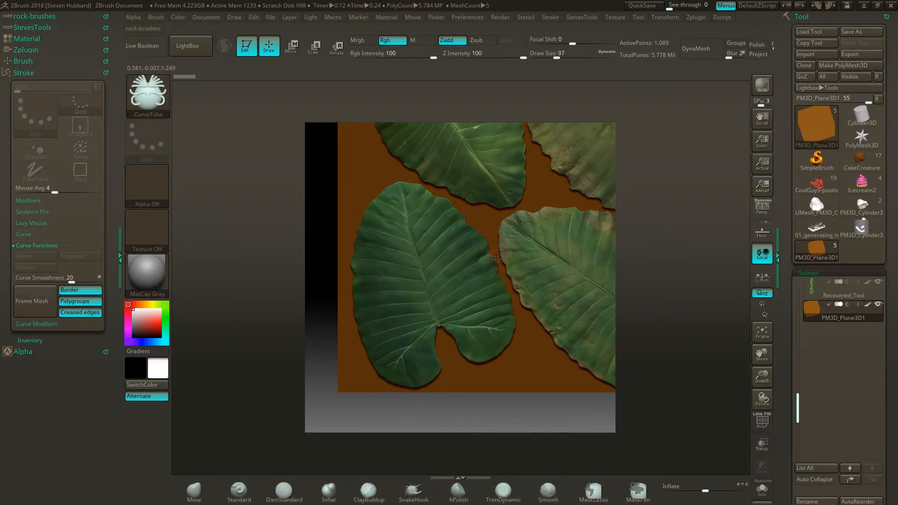
key(f)
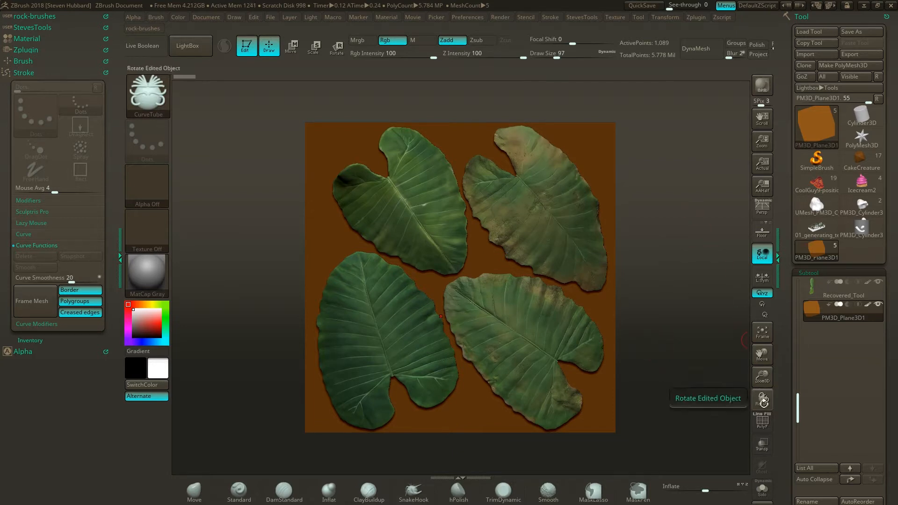
drag(764, 401, 790, 403)
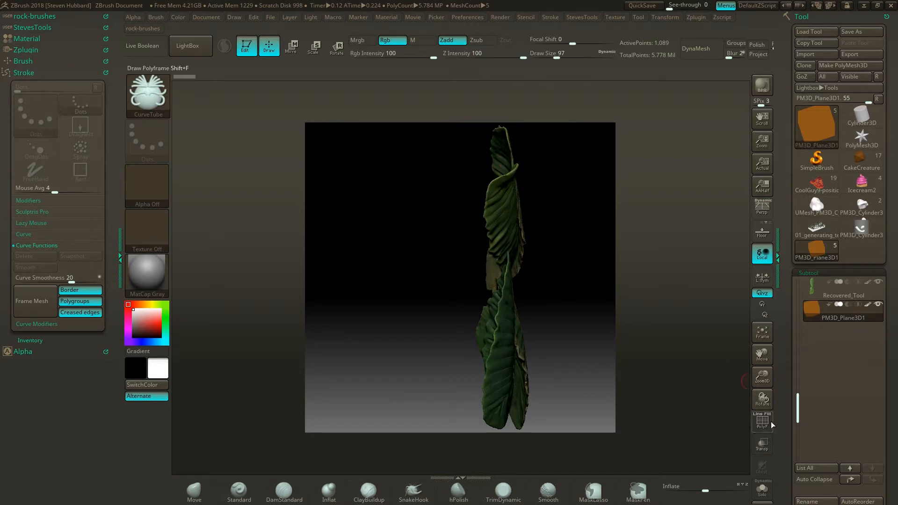
drag(763, 401, 732, 401)
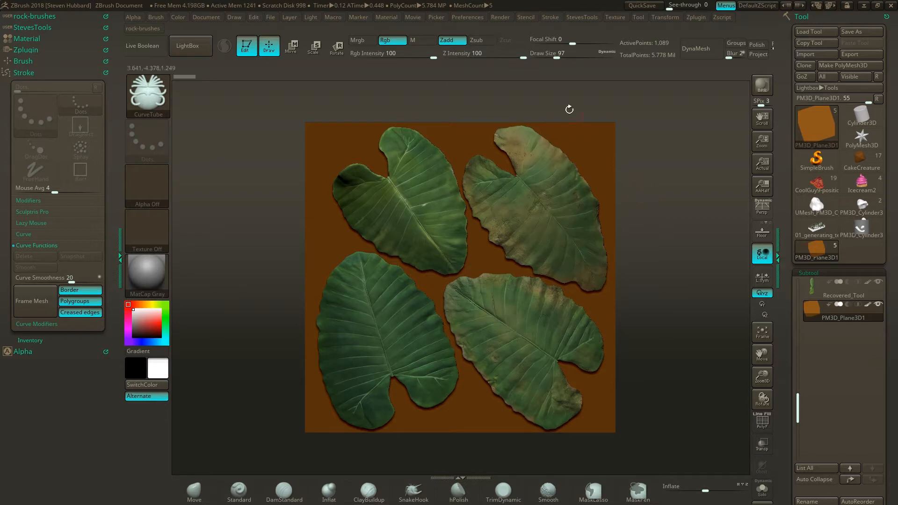
Switch the render mode to Flat so the leaf plane displays without shading
click(500, 18)
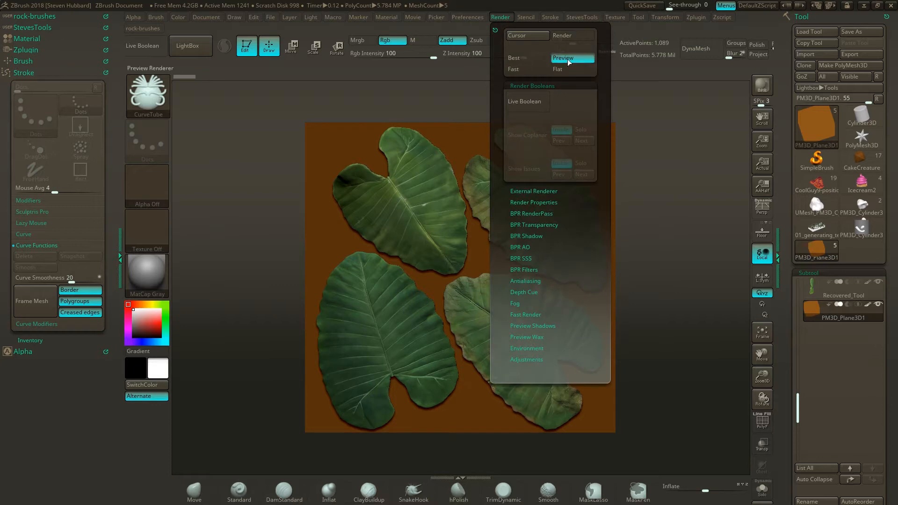
click(534, 202)
click(534, 205)
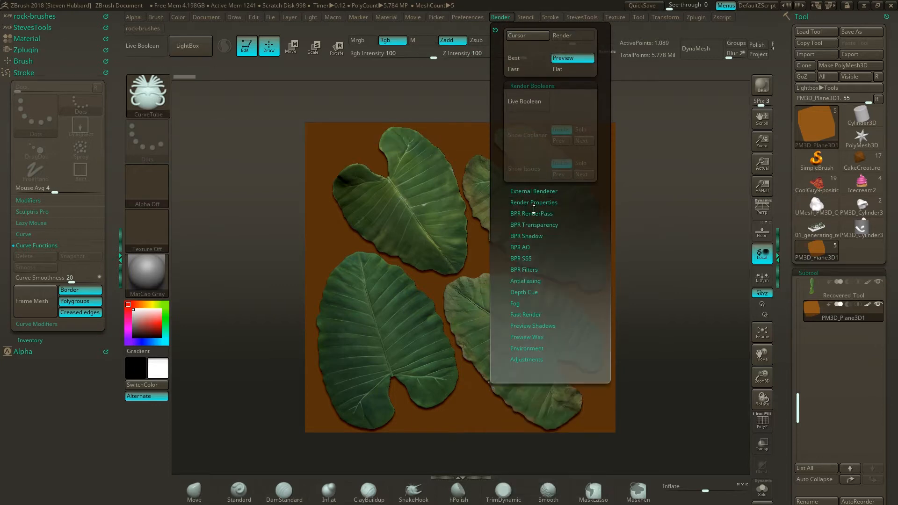
click(536, 237)
click(532, 236)
click(521, 203)
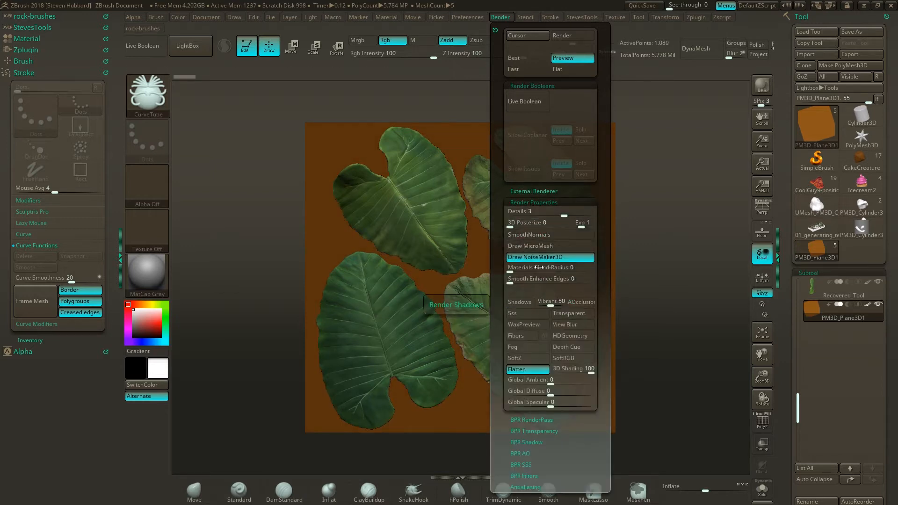
click(565, 71)
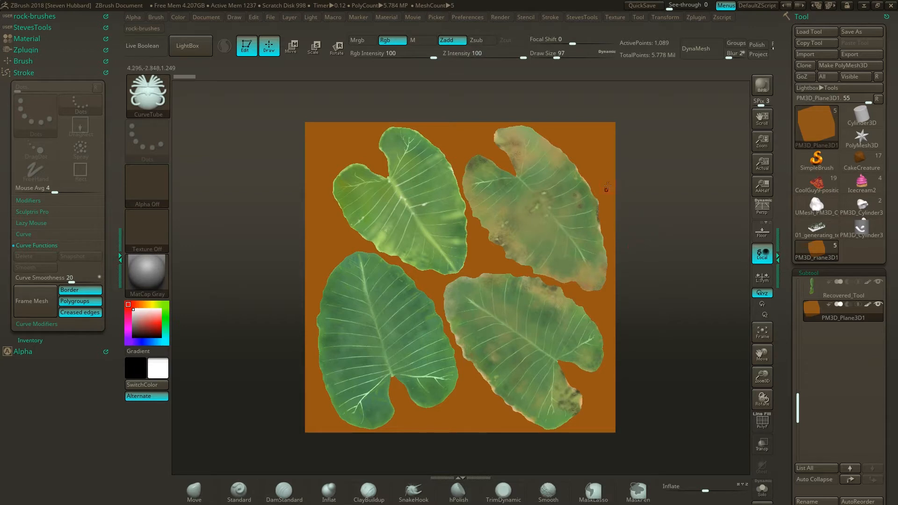
Grab the flat-shaded document as a new texture
click(614, 17)
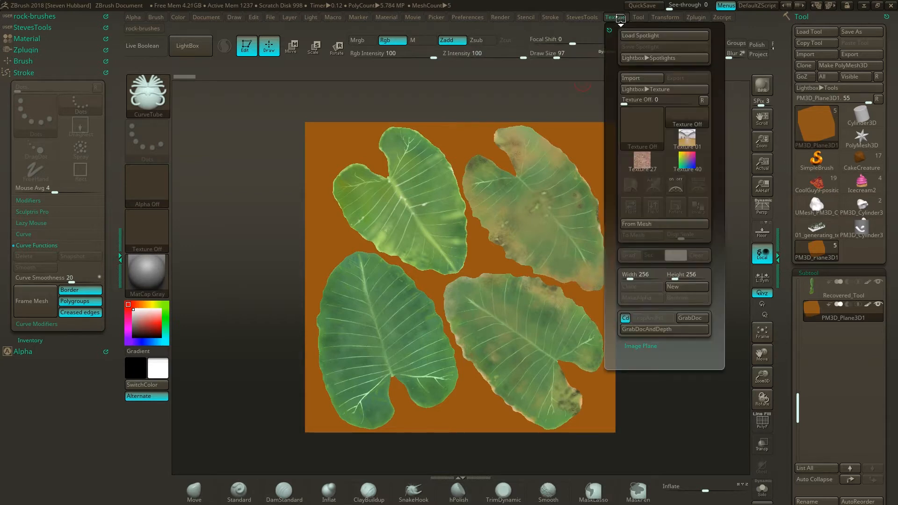
click(691, 318)
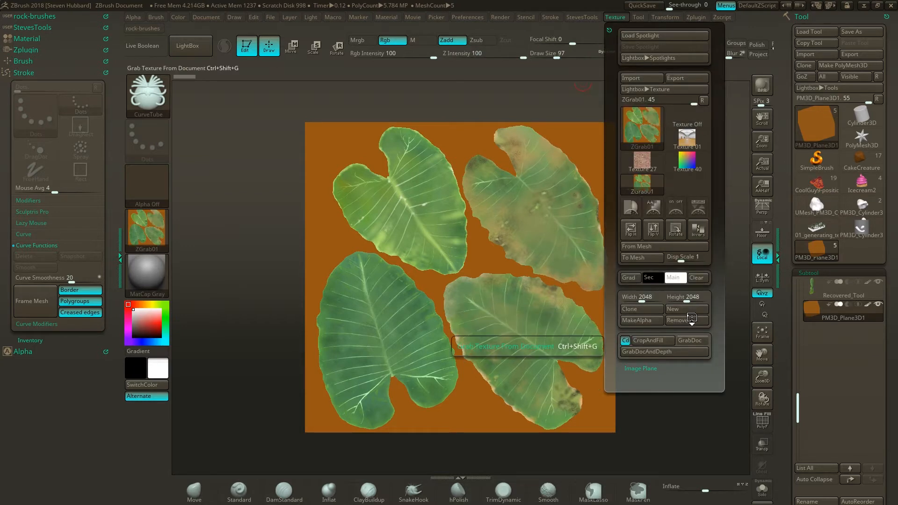
mouse_move(639, 125)
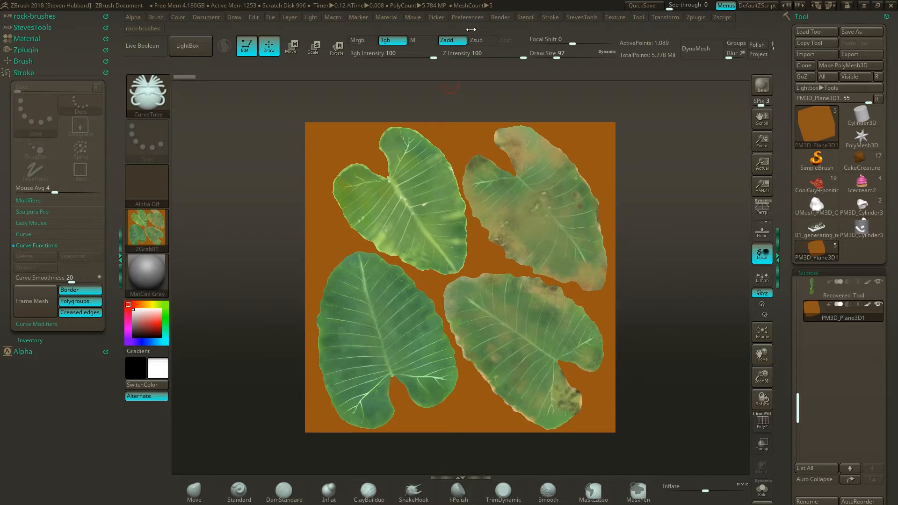
Switch the render mode back to Preview and look through the Render Properties and External Renderer settings
click(498, 17)
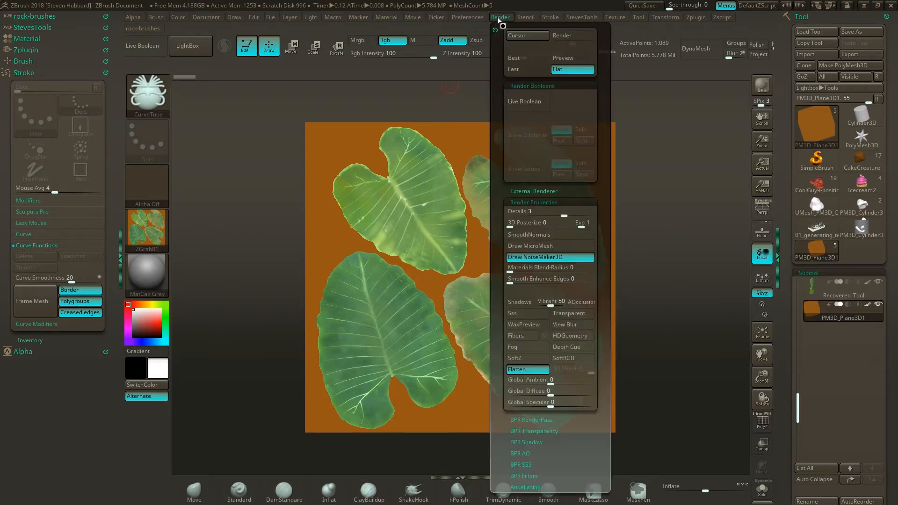
click(580, 58)
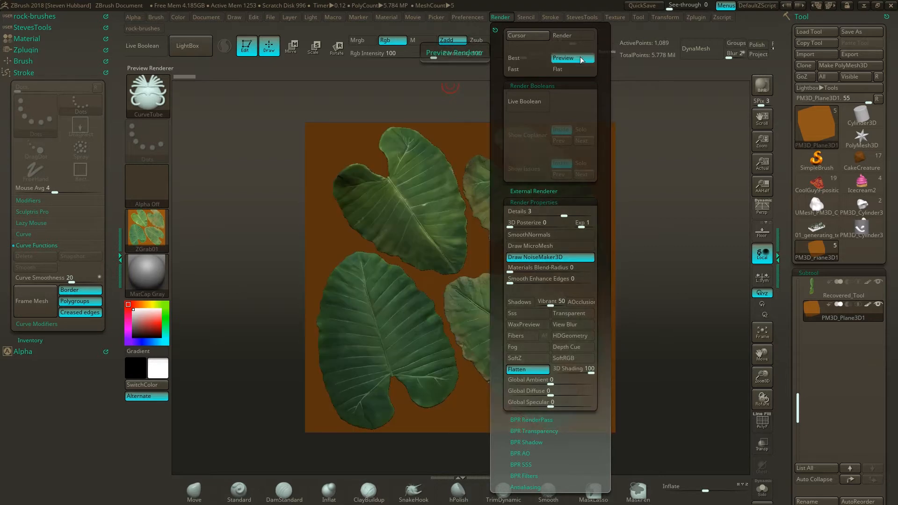
click(533, 202)
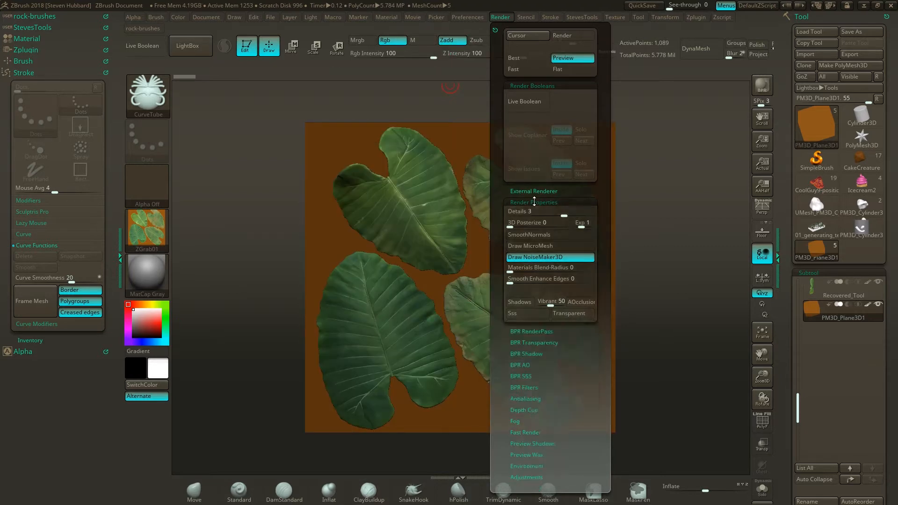
click(533, 191)
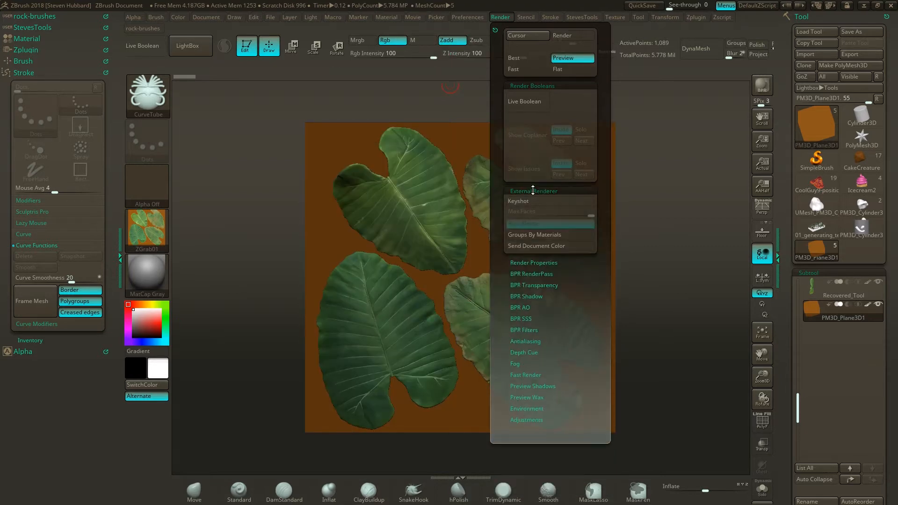
click(532, 192)
click(530, 202)
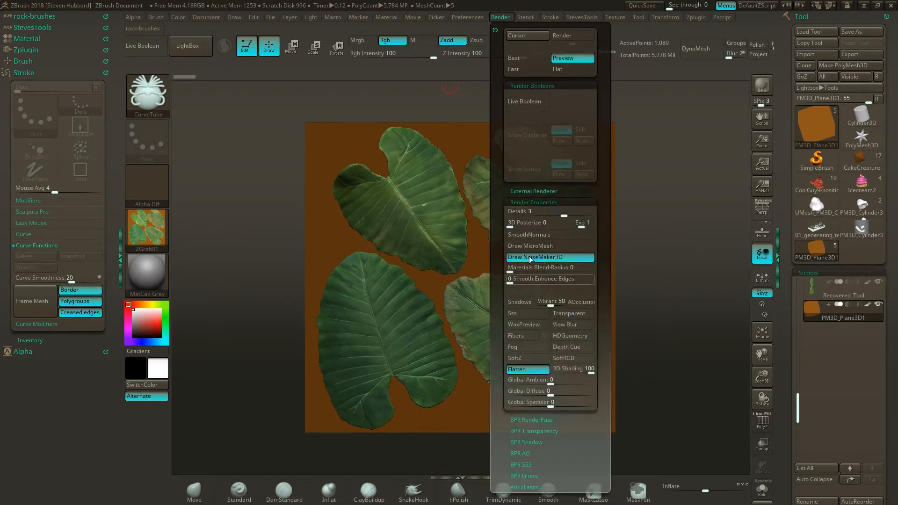
click(536, 202)
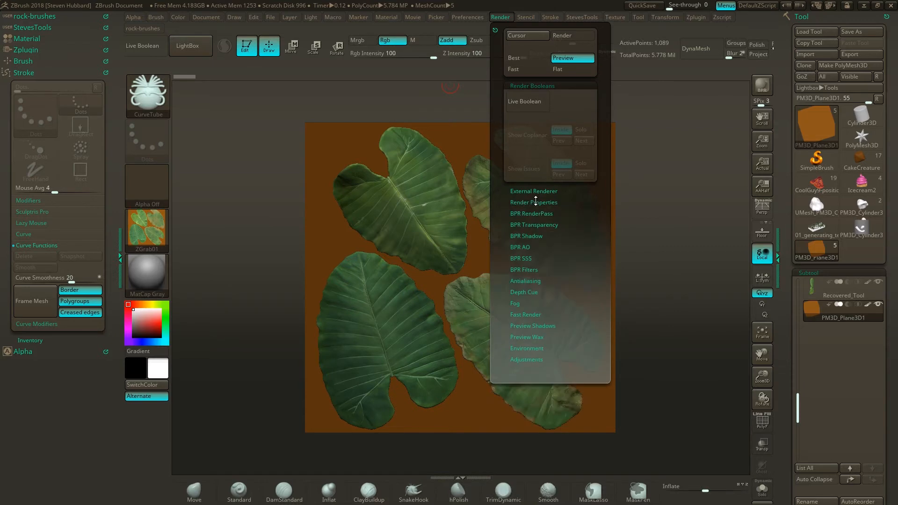
click(498, 17)
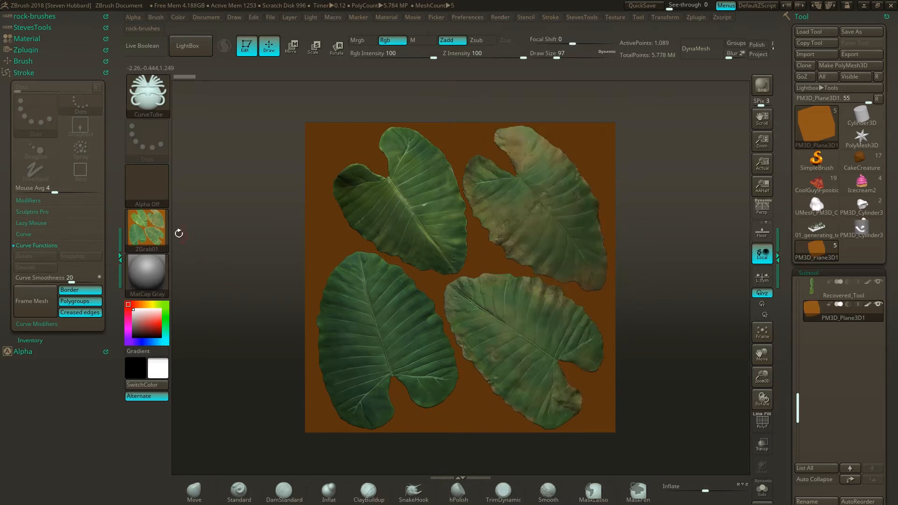
Set the current texture to Texture Off in place of the grabbed leaf texture
click(139, 227)
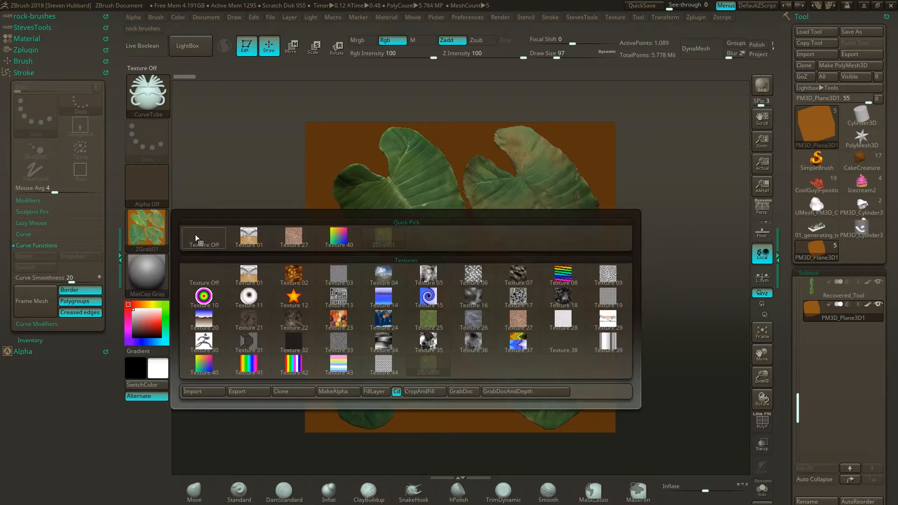
click(195, 234)
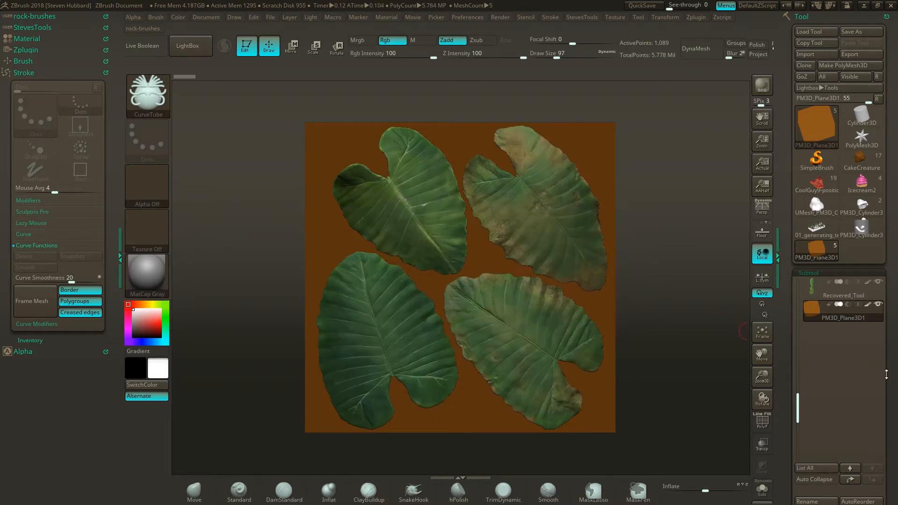
Switch from the leaf plane to the SimpleBrush tool, leaving Edit mode, and set Rgb Intensity and Z Intensity to 100
mouse_move(888, 375)
mouse_down()
mouse_move(881, 271)
mouse_move(888, 380)
mouse_up()
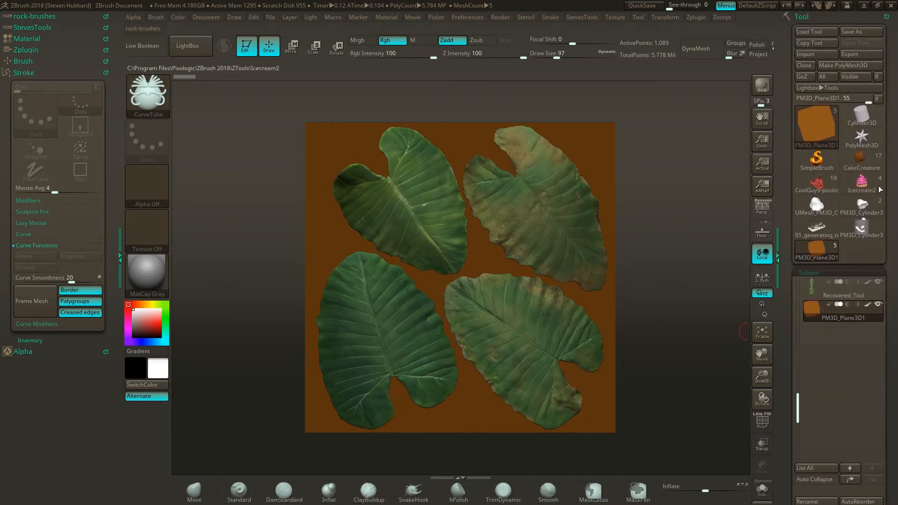
mouse_move(825, 161)
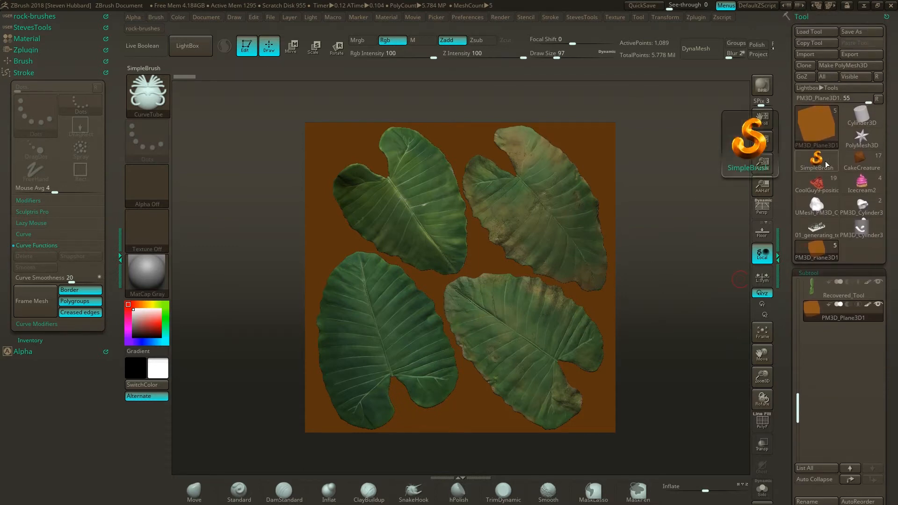
click(825, 161)
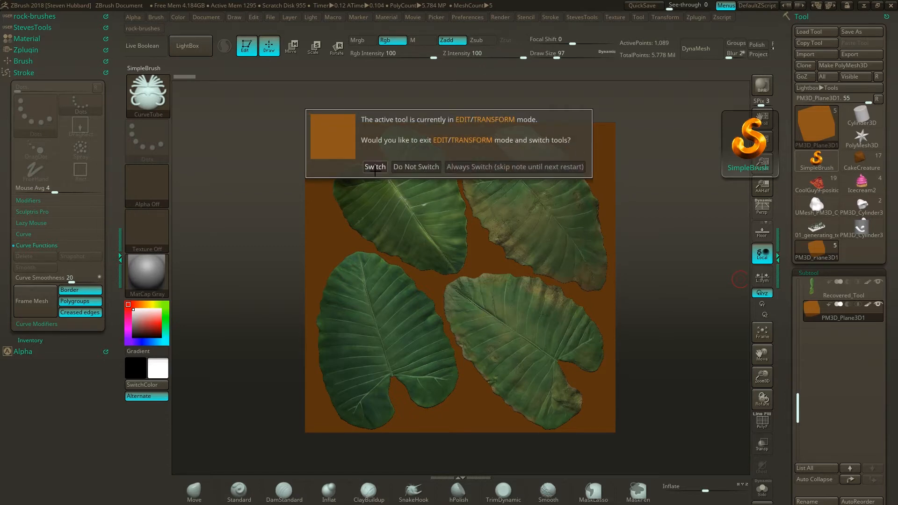
click(375, 167)
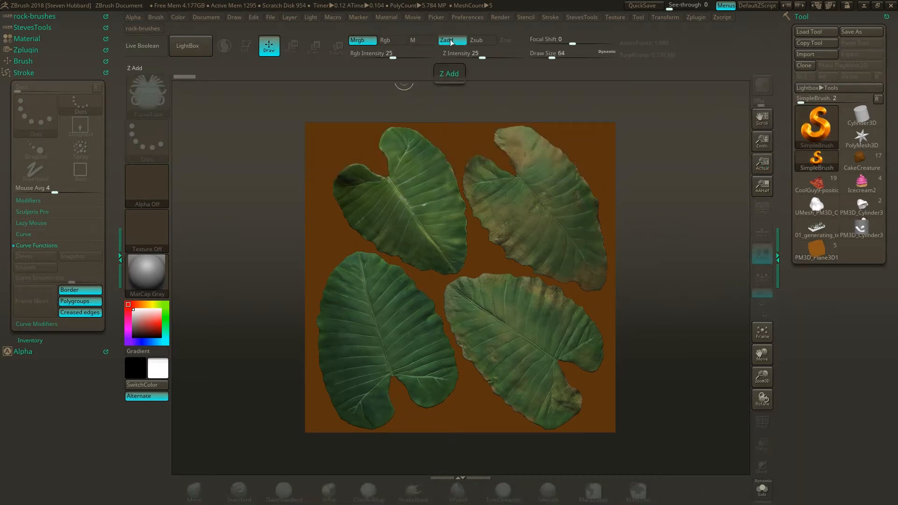
drag(482, 59, 532, 59)
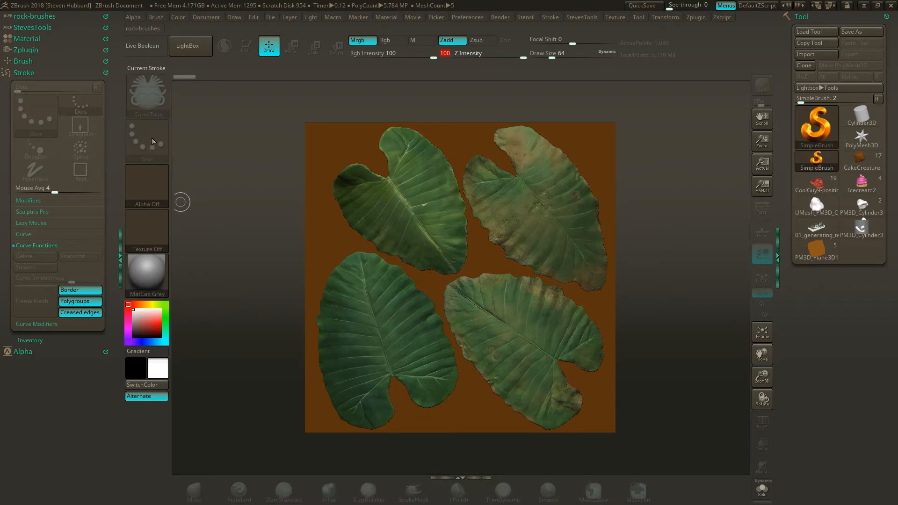
Try painting the NormalRGBMat material over the leaves with the SimpleBrush's Dots stroke, and undo the stroke
click(157, 271)
click(244, 434)
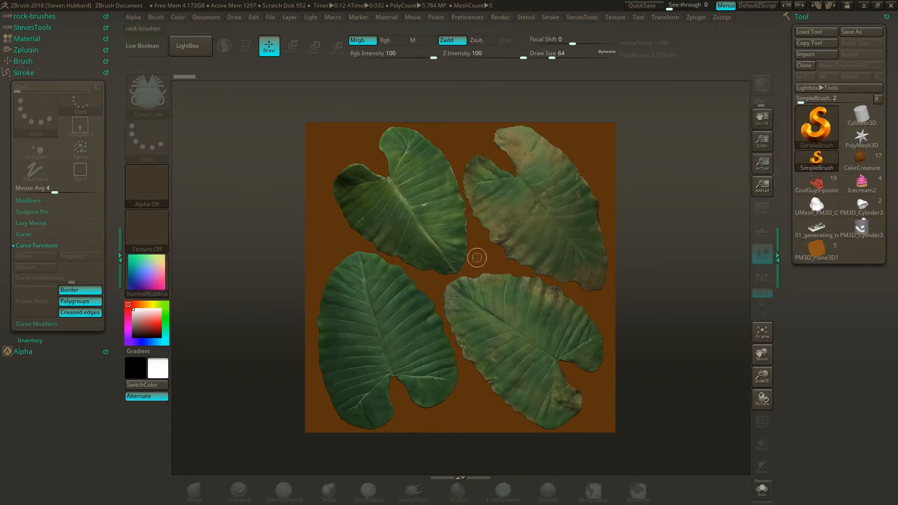
mouse_move(477, 258)
mouse_down()
mouse_move(510, 276)
mouse_move(444, 299)
mouse_move(477, 242)
mouse_move(417, 236)
mouse_up()
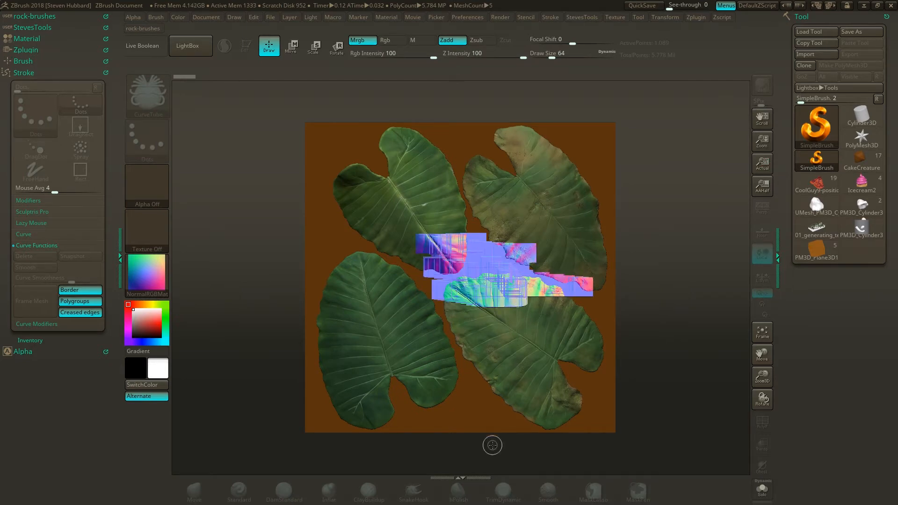
key(ctrl+z)
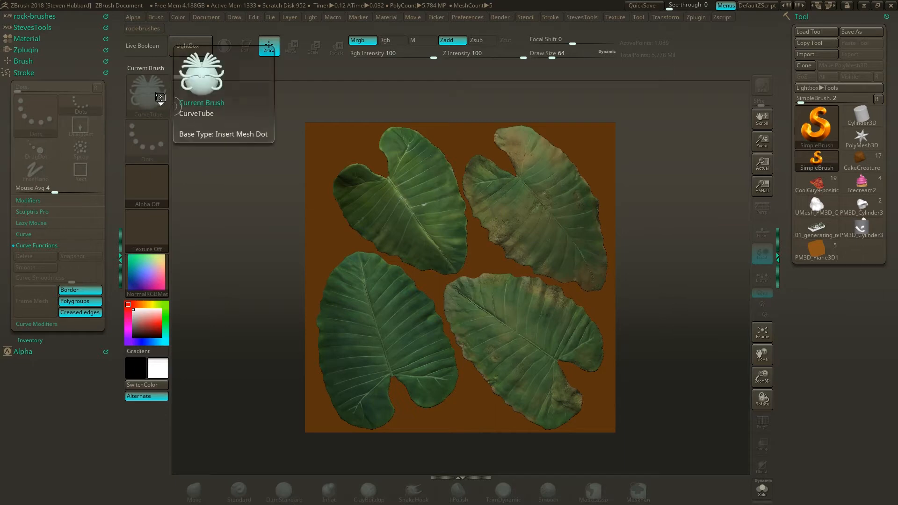
click(809, 130)
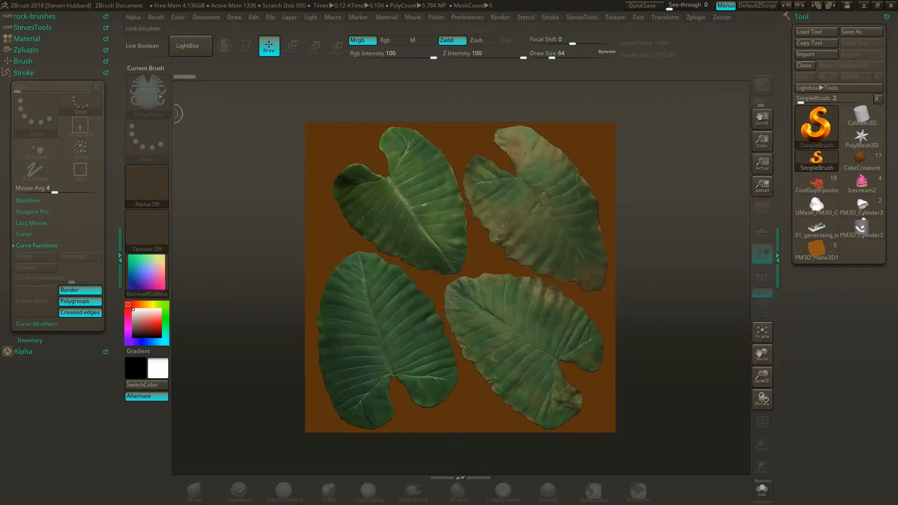
mouse_move(160, 97)
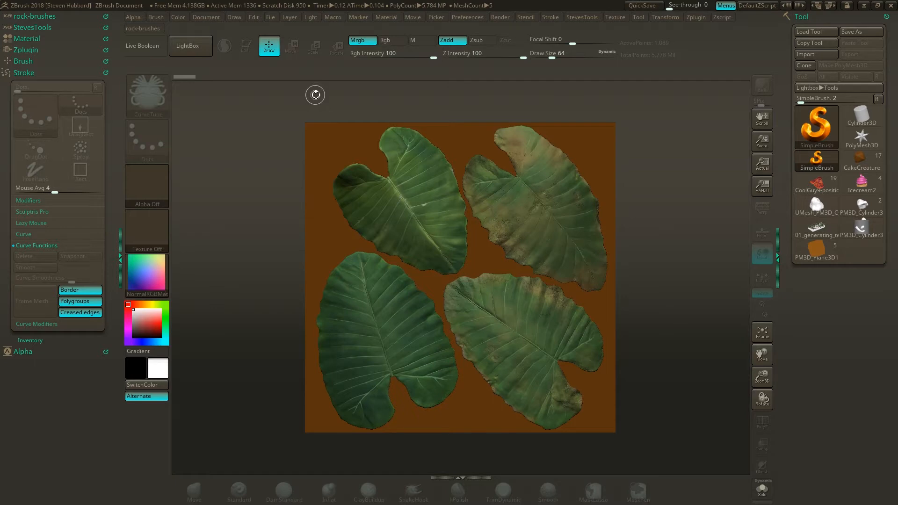
click(139, 192)
click(205, 192)
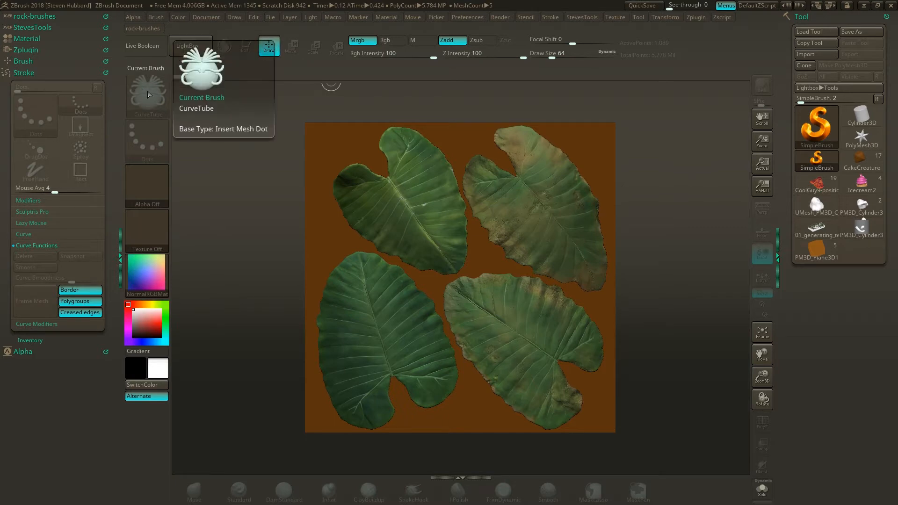
click(36, 59)
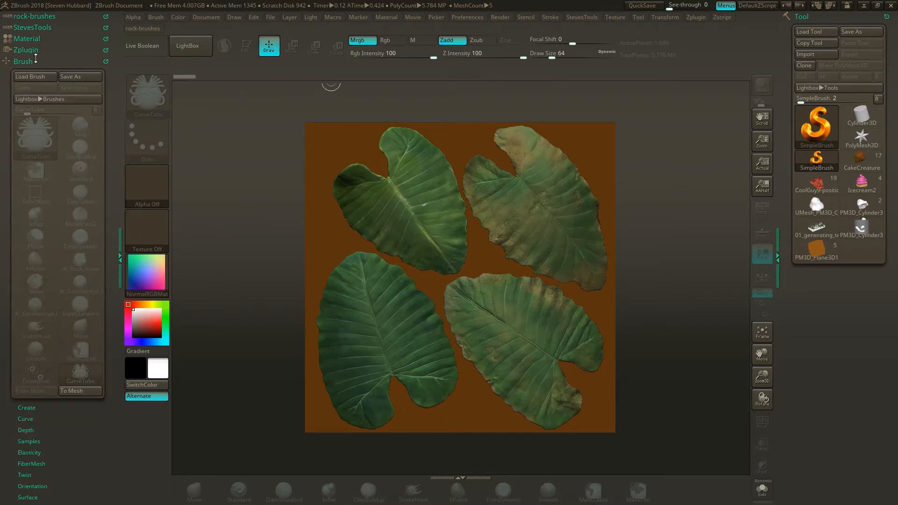
click(35, 60)
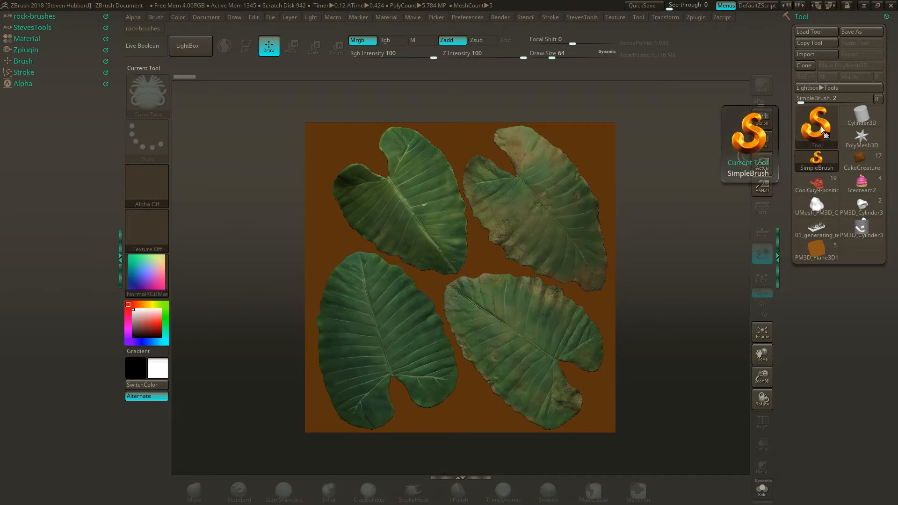
Switch to the PolyMesh3D tool and load the saved tool 21_textures_exported.ZTL
click(862, 136)
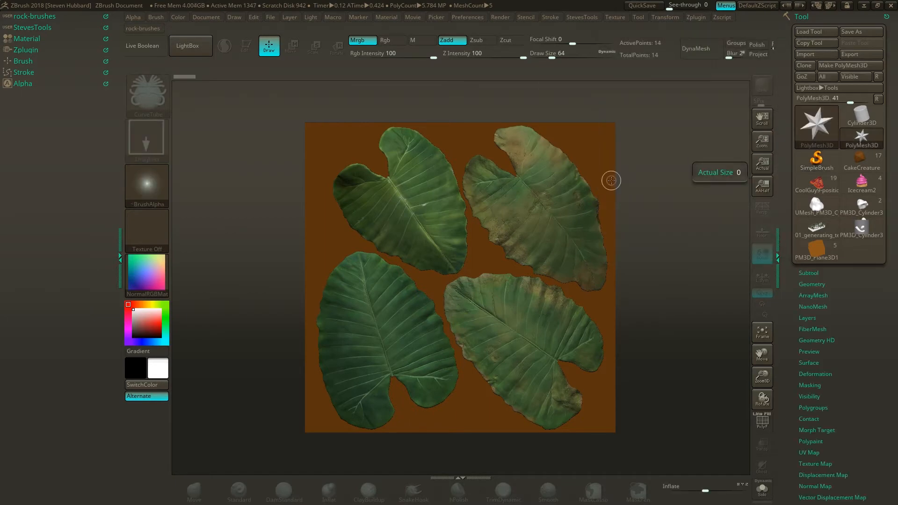
click(810, 31)
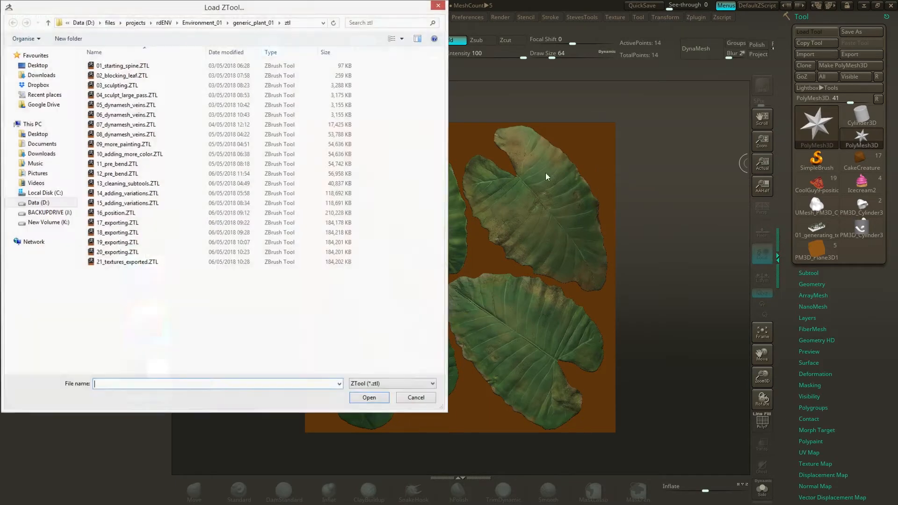
click(134, 263)
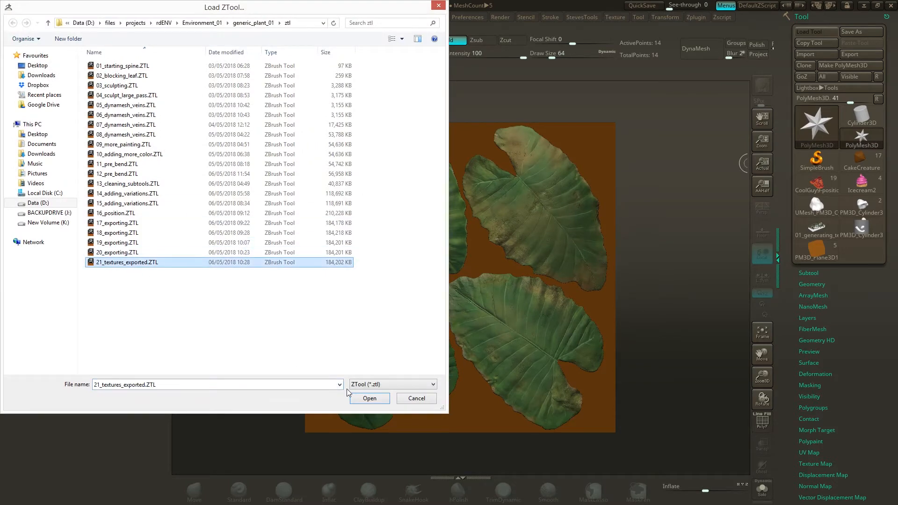
click(361, 398)
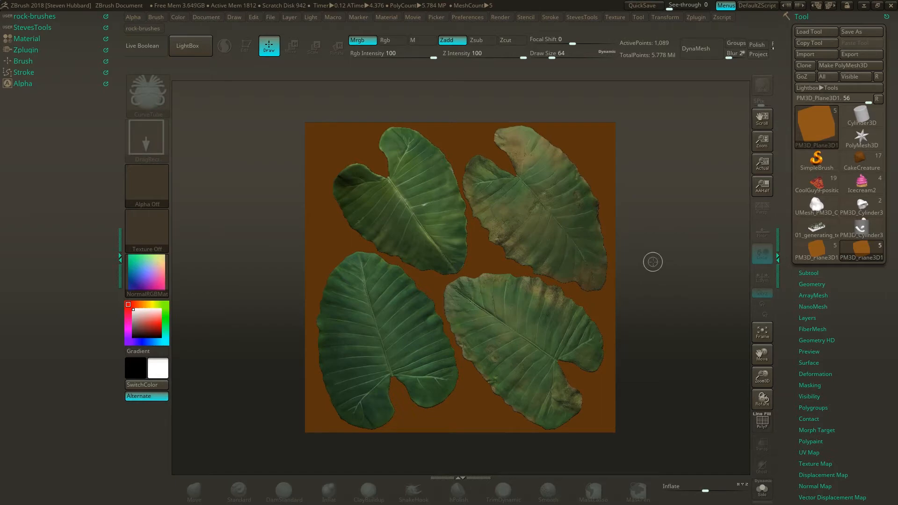
key(ctrl+n)
drag(473, 270, 443, 326)
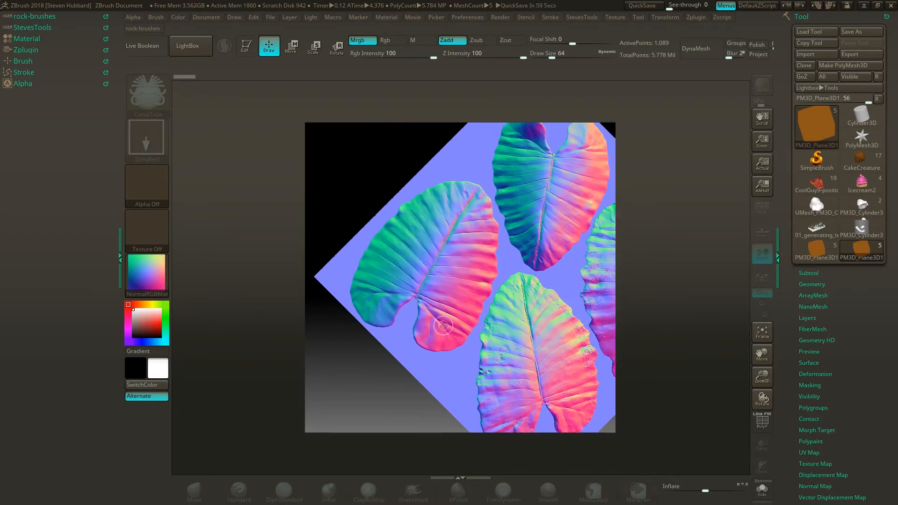
key(ctrl+n)
Draw the loaded leaf plane on the empty canvas with the SkinShade4 material, enter Edit mode and frame it to the document
click(132, 278)
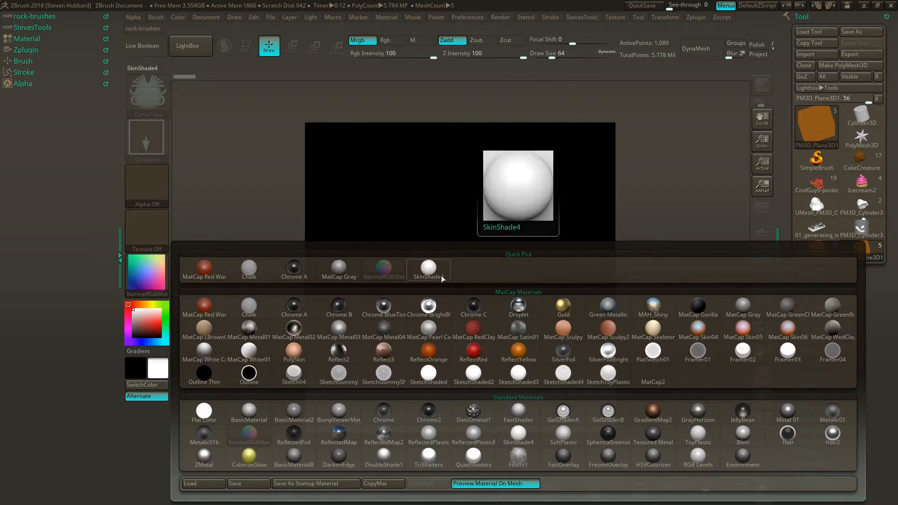
click(429, 268)
mouse_move(470, 264)
mouse_down()
mouse_move(496, 339)
mouse_move(486, 346)
mouse_up()
key(t)
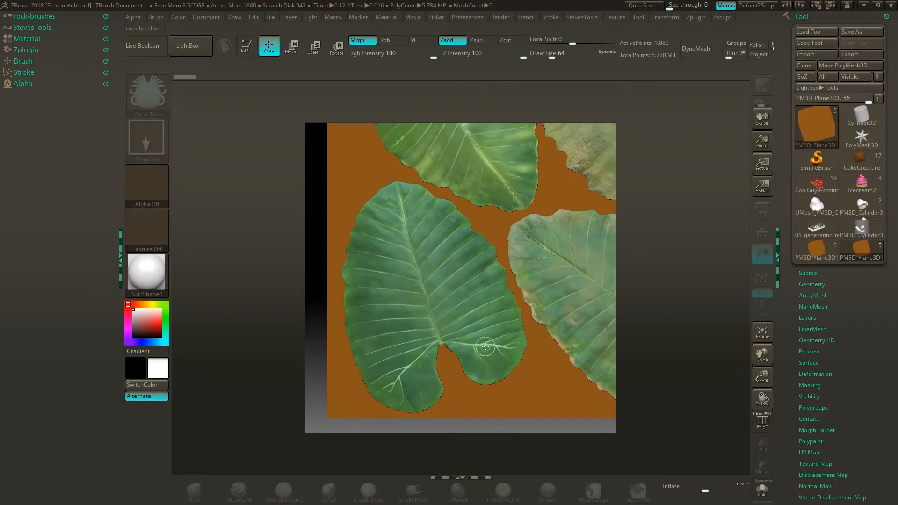
click(246, 46)
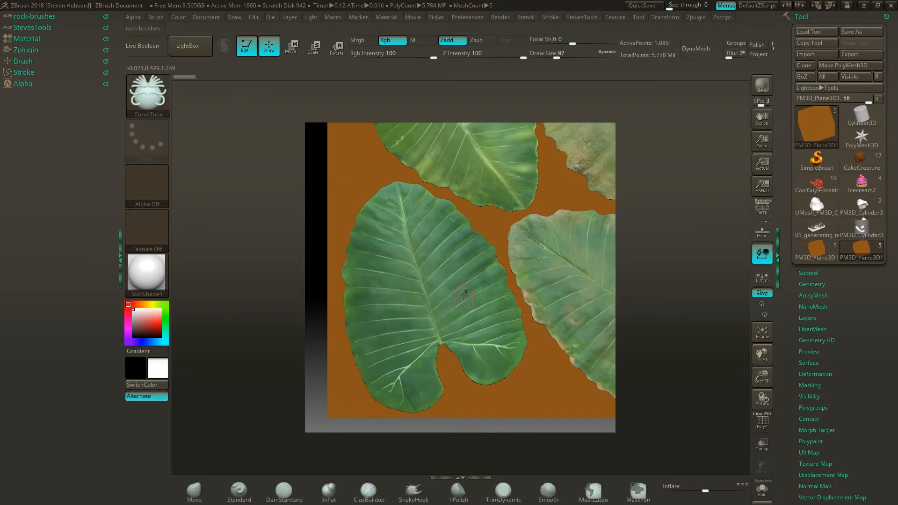
key(f)
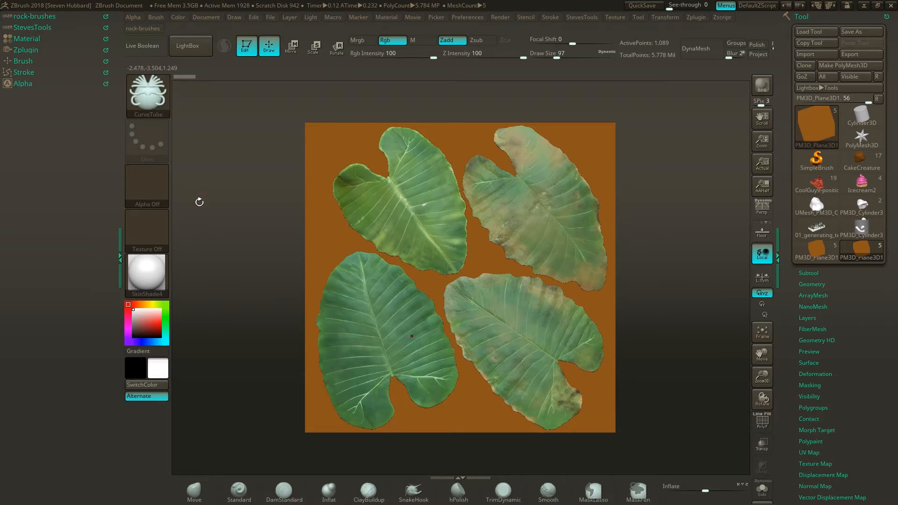
Select the Clay brush and set its stroke to DragRect
click(149, 98)
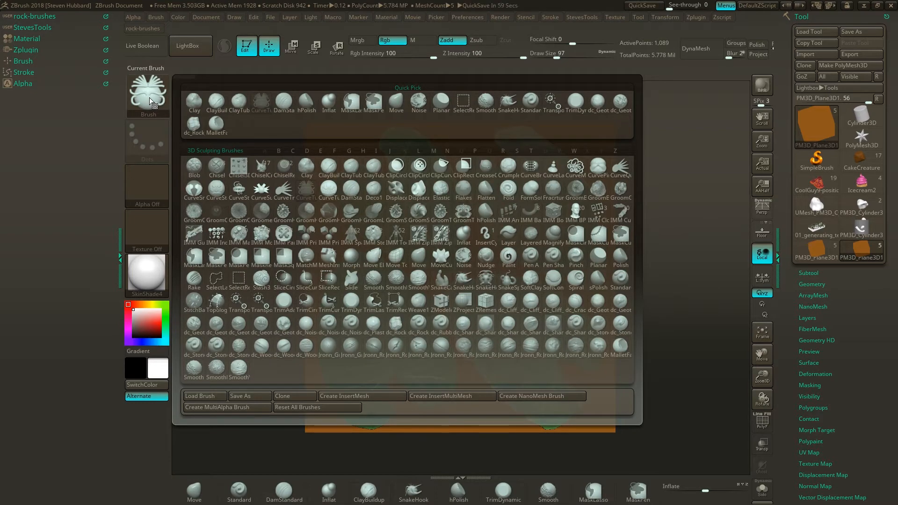
click(193, 103)
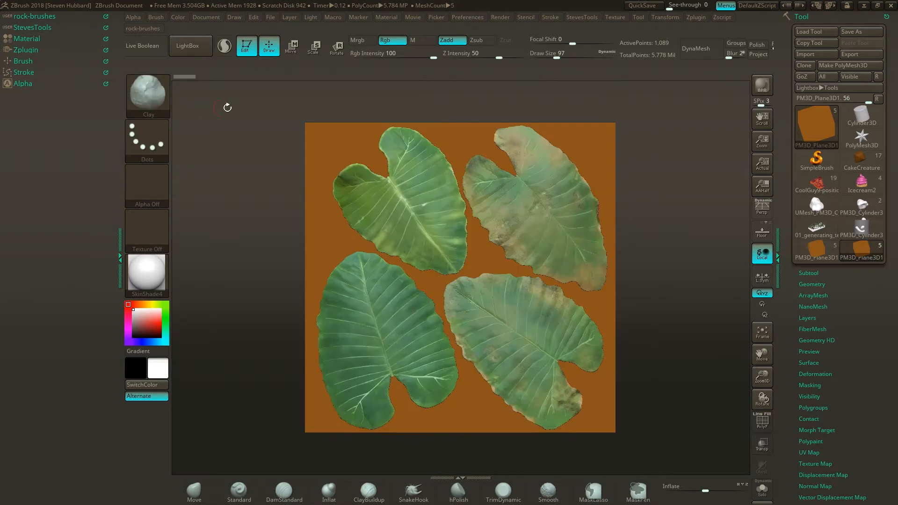
click(156, 145)
click(242, 148)
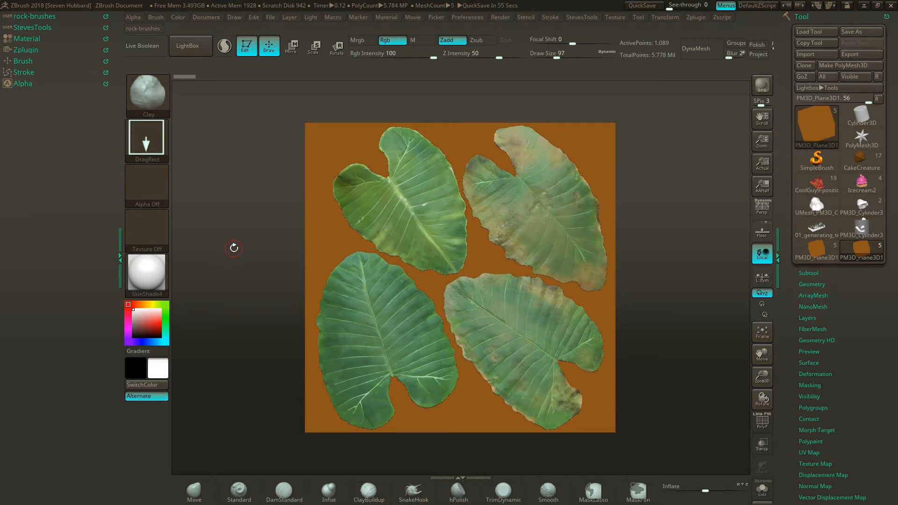
Switch to the SimpleBrush tool, leaving Edit mode, and set its stroke to DragRect
click(500, 17)
click(822, 163)
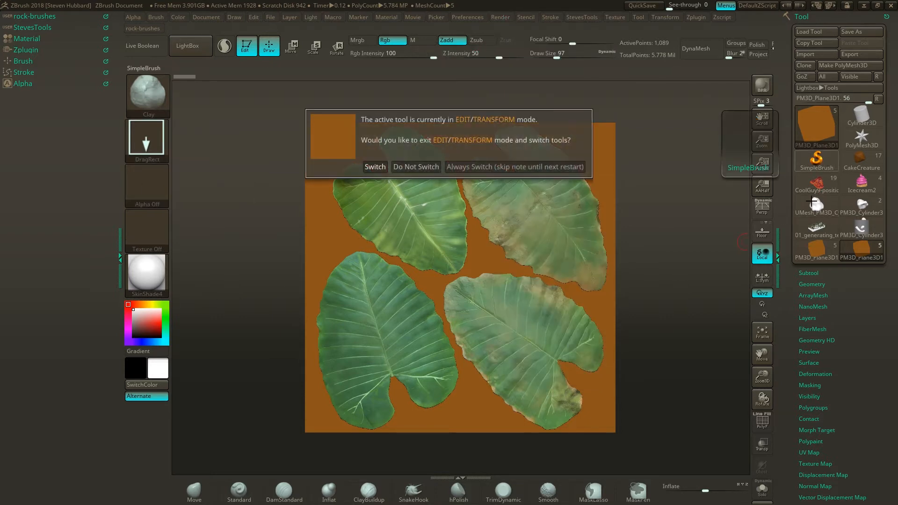
click(375, 166)
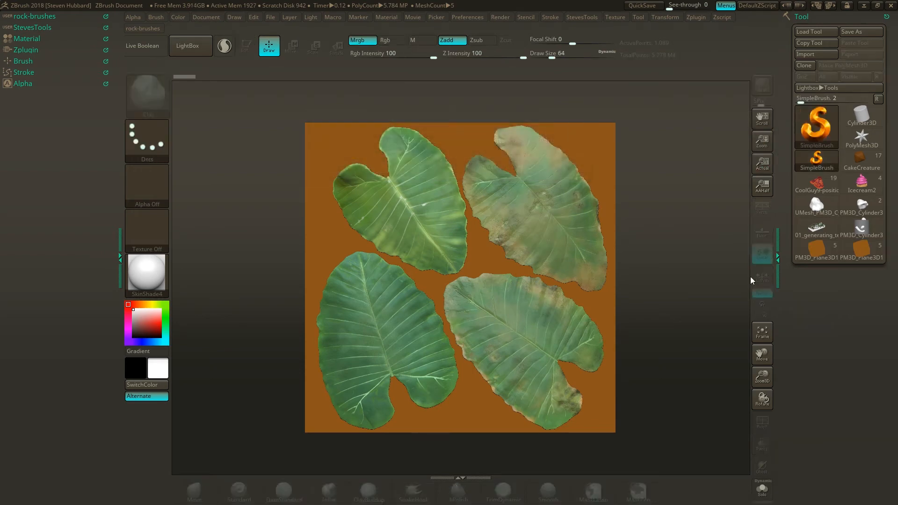
click(157, 143)
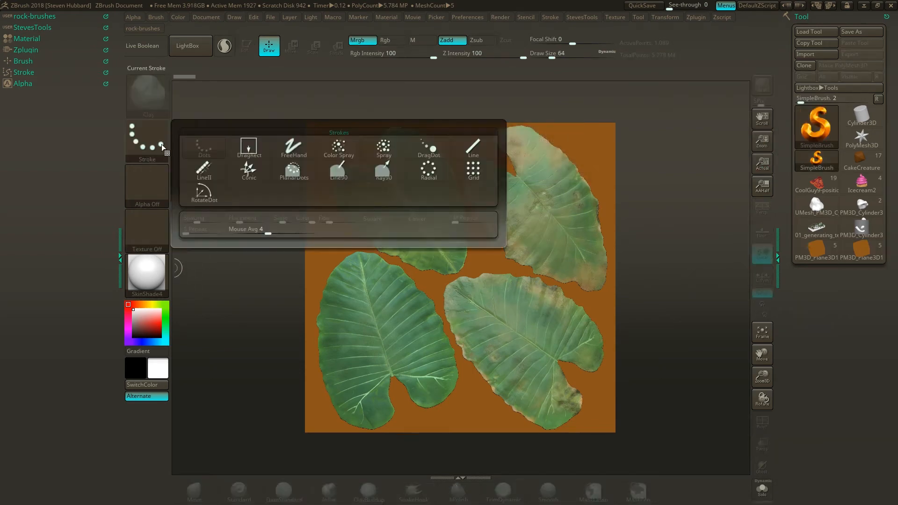
click(256, 151)
Choose the NormalRGBMat material and draw one rectangle stroke from the canvas centre outwards to cover the whole document
click(147, 271)
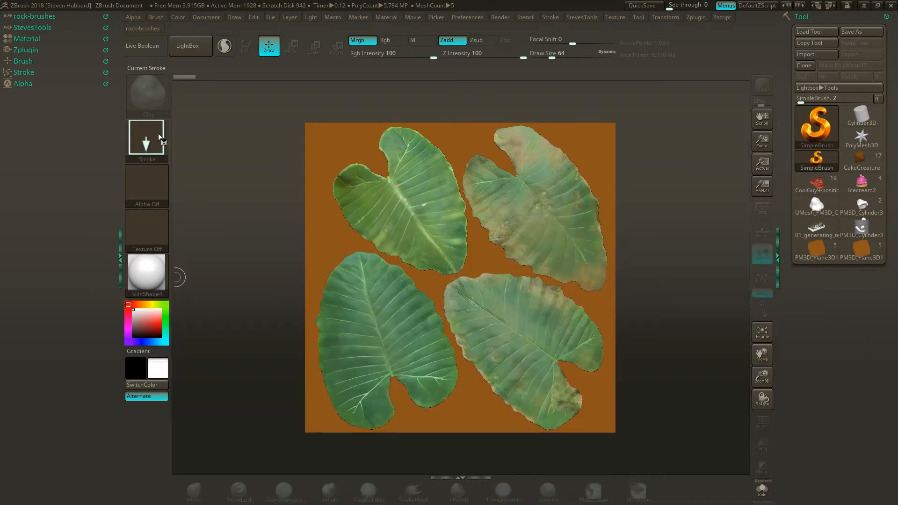
click(146, 273)
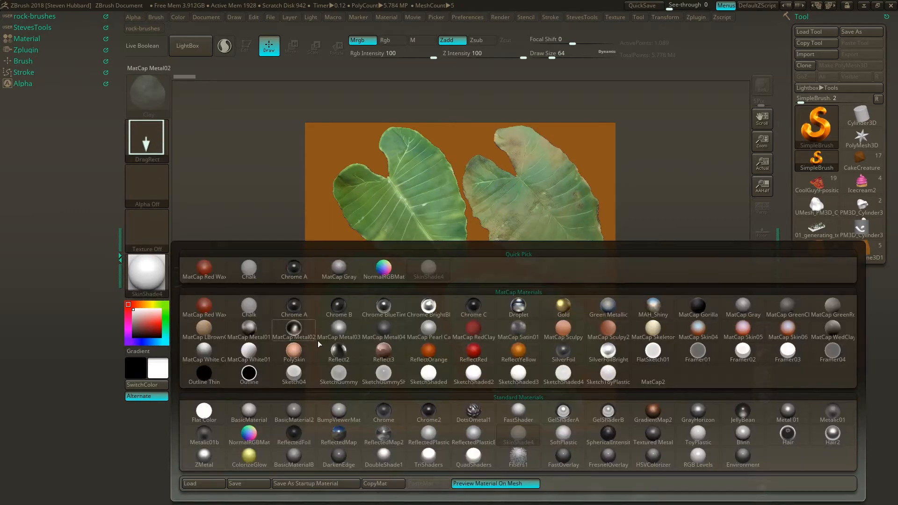
click(249, 433)
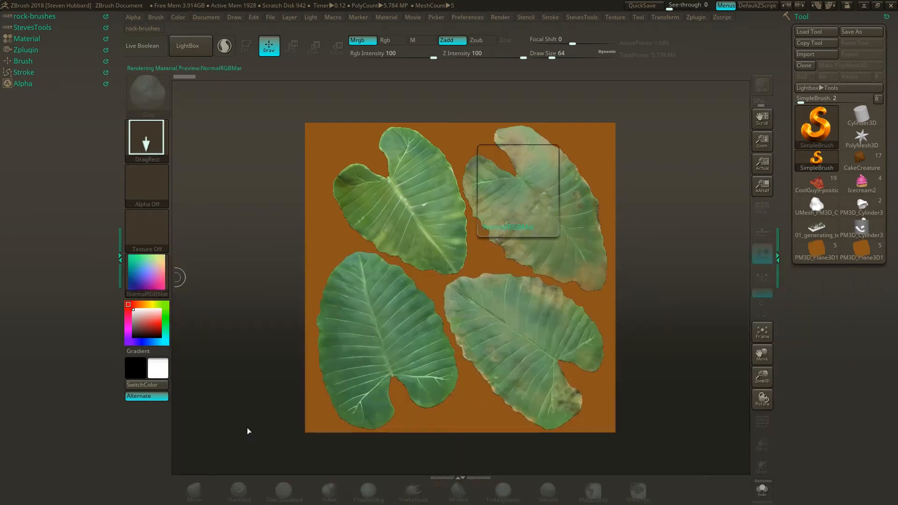
drag(474, 268, 706, 403)
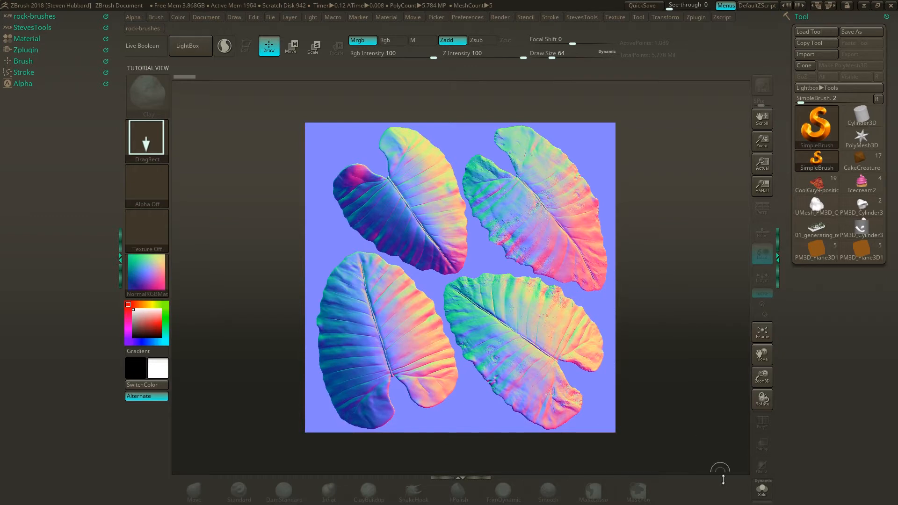
Render the normal-coloured document with the Best renderer and grab it as a new texture
click(506, 20)
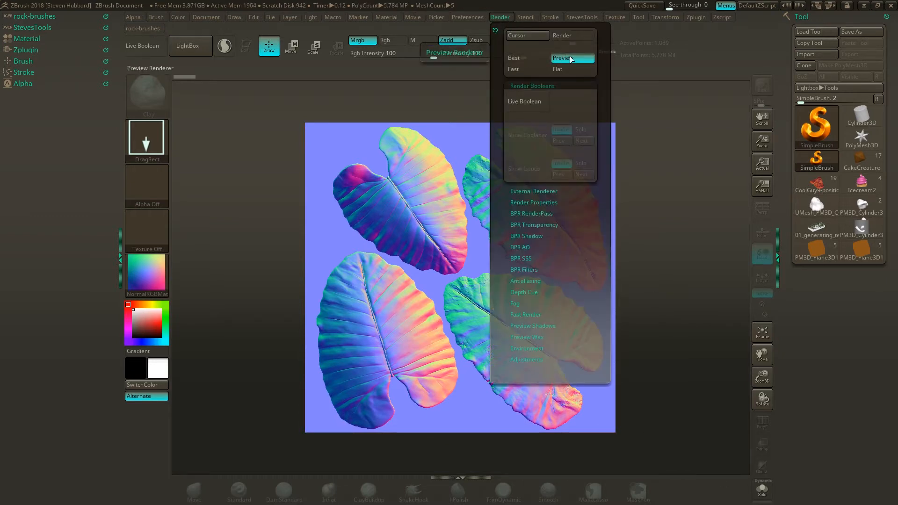
click(530, 59)
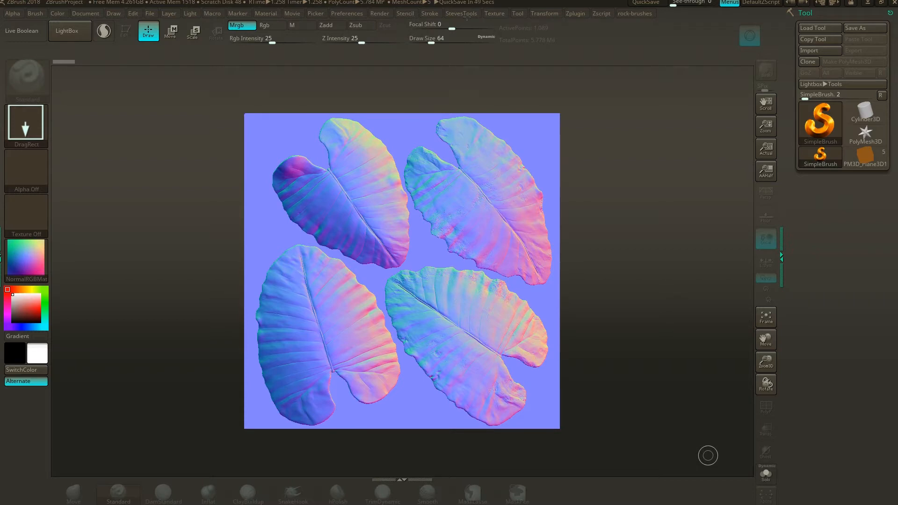
click(489, 13)
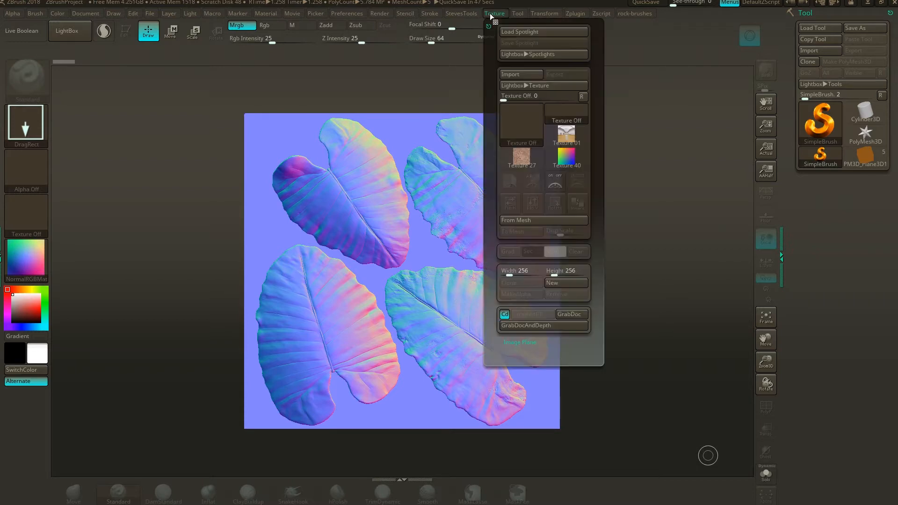
click(570, 313)
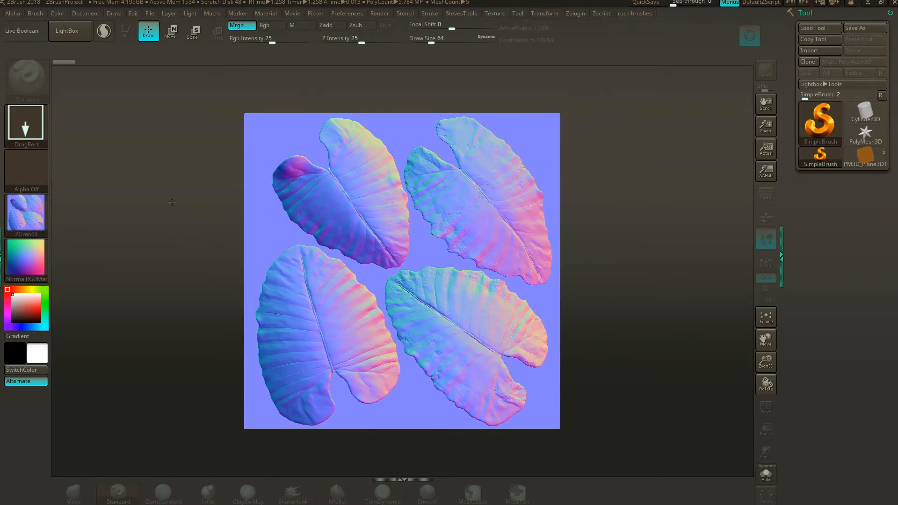
Export the grabbed normal texture to the Desktop as a Photoshop PSD file named normal_map
click(34, 213)
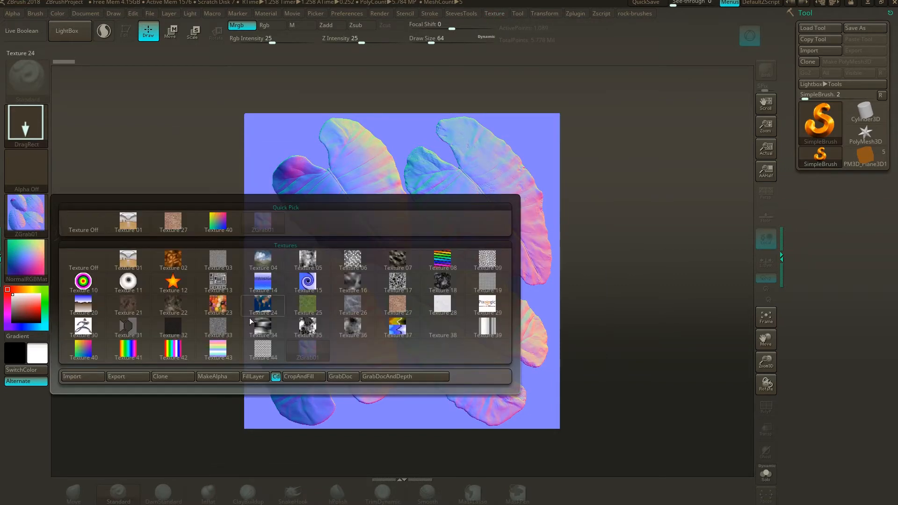
click(122, 375)
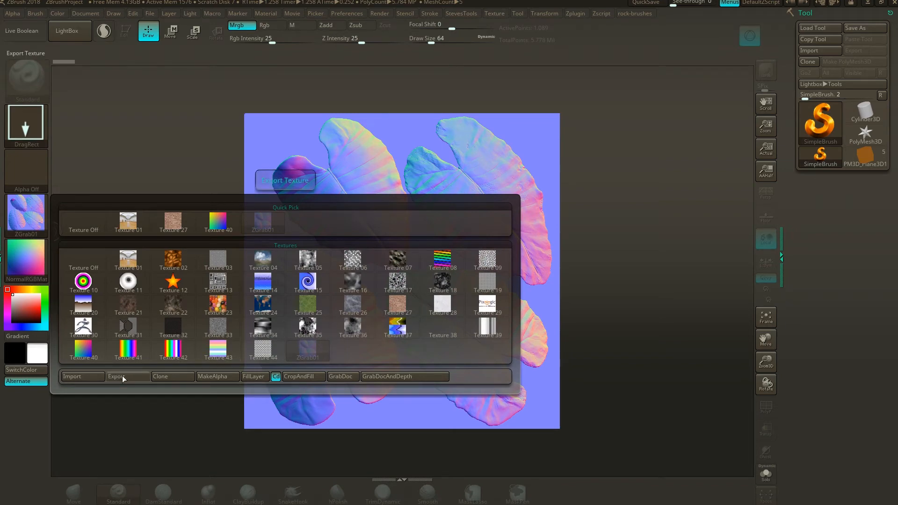
click(122, 375)
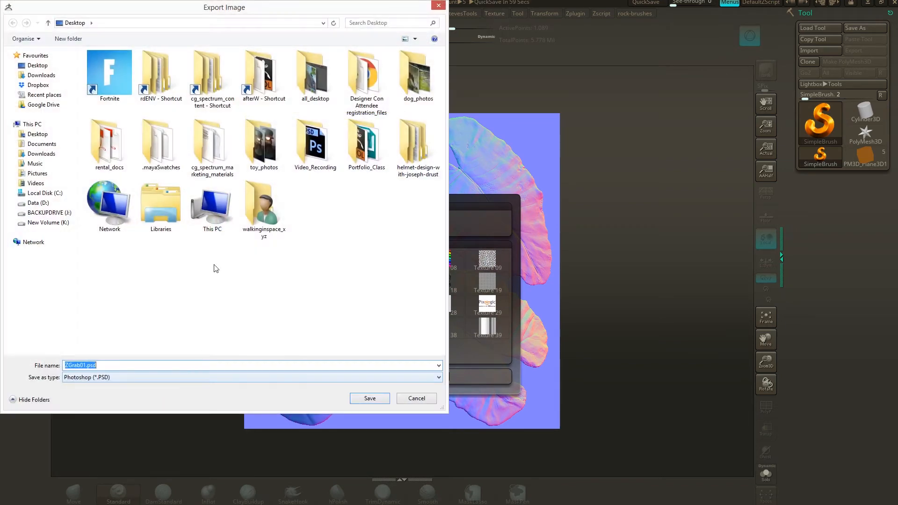
text(normal_map)
click(369, 398)
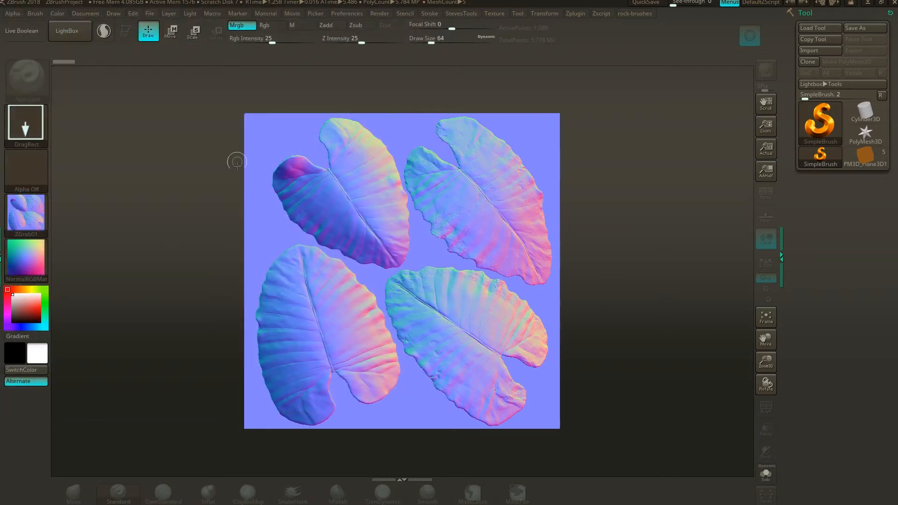
Clear the document, draw the PM3D_Plane3D1 leaf plane on the empty canvas, and enter Edit mode with the plane framed
key(b)
key(s)
key(t)
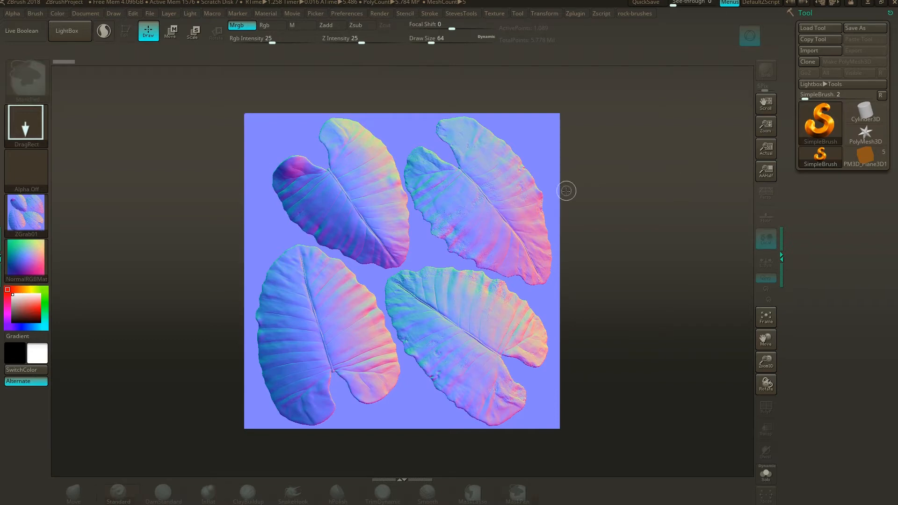
key(ctrl+n)
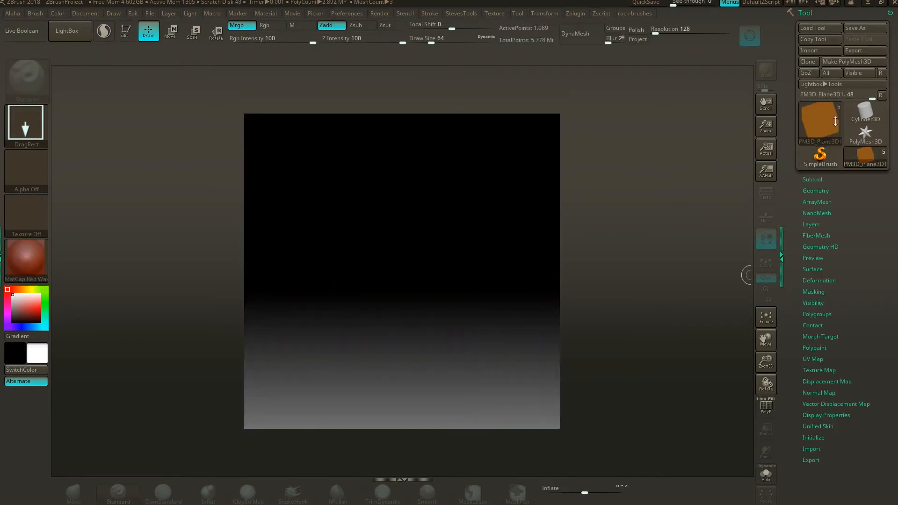
click(861, 152)
drag(429, 250, 307, 286)
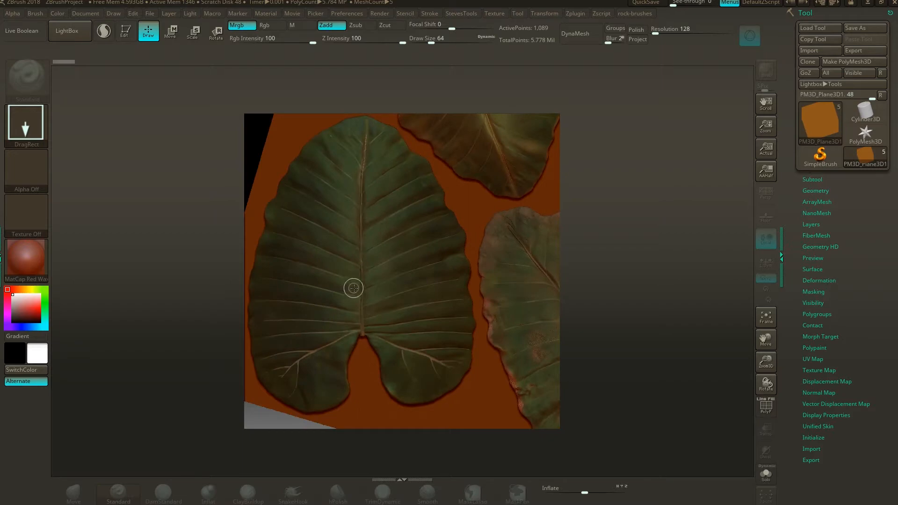
click(126, 29)
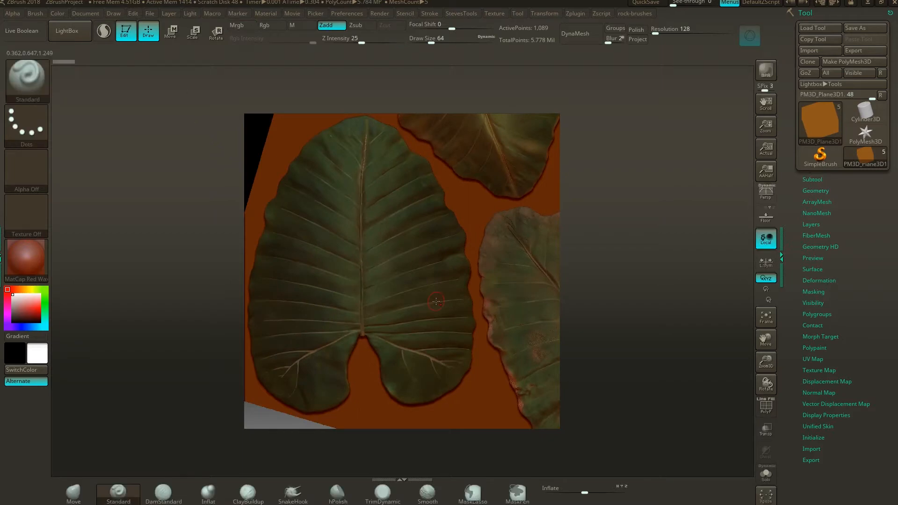
key(f)
Apply the SkinShade4 material and straighten the leaf plane so it squarely fills the document
click(26, 257)
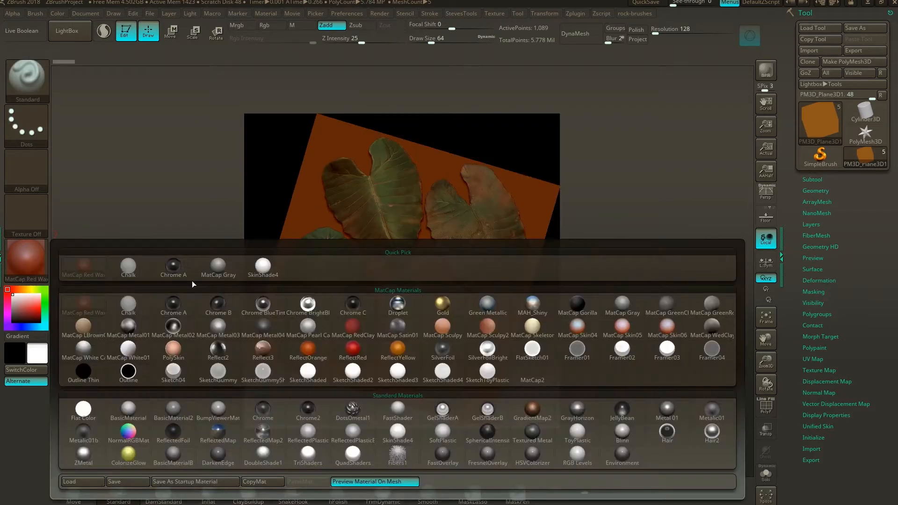
click(260, 267)
drag(539, 361, 549, 361)
key(f)
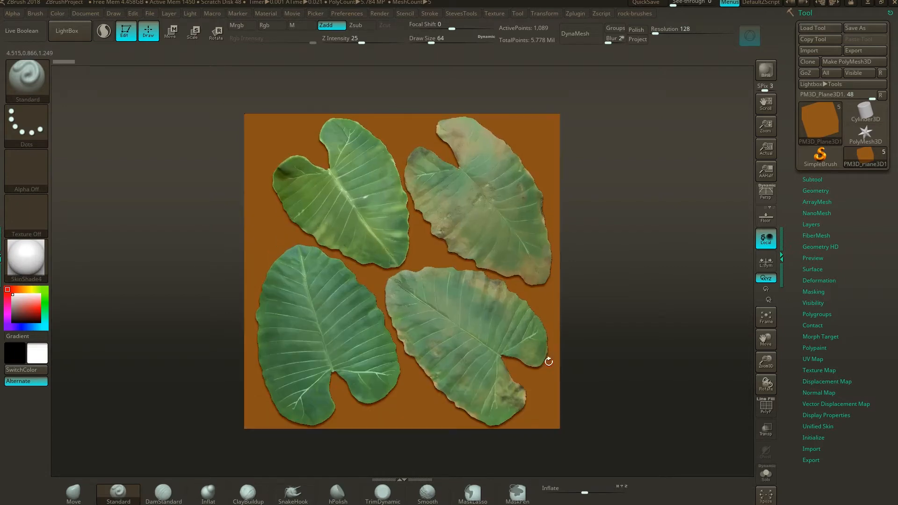
Grab the document as an alpha and export it to the Desktop as a Photoshop PSD file named height_map
click(37, 172)
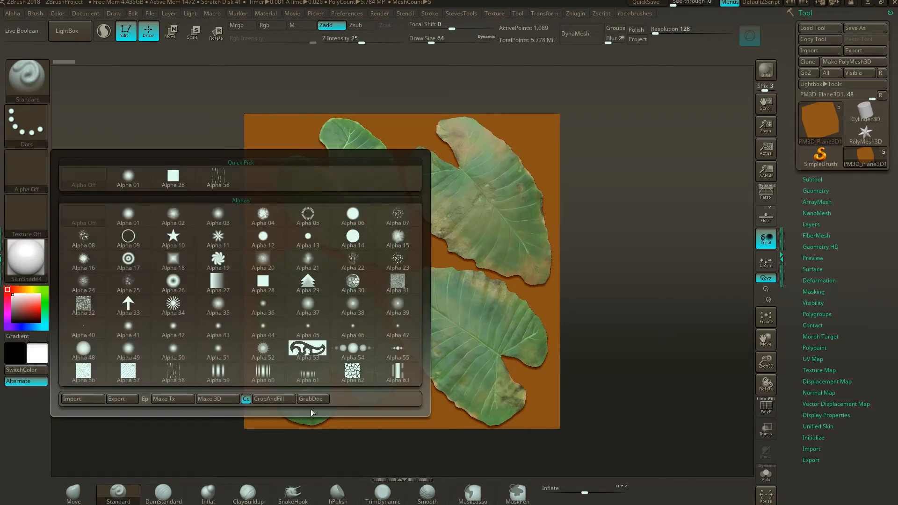
click(322, 398)
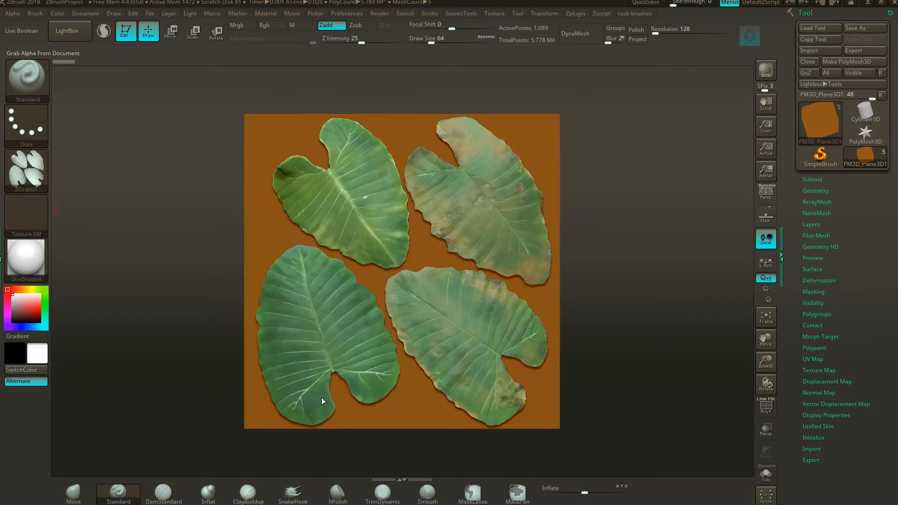
click(39, 164)
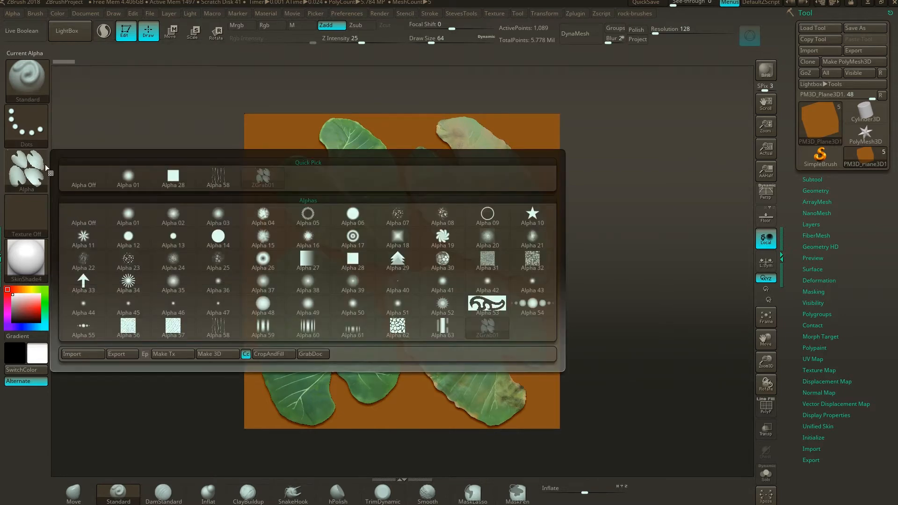
click(119, 355)
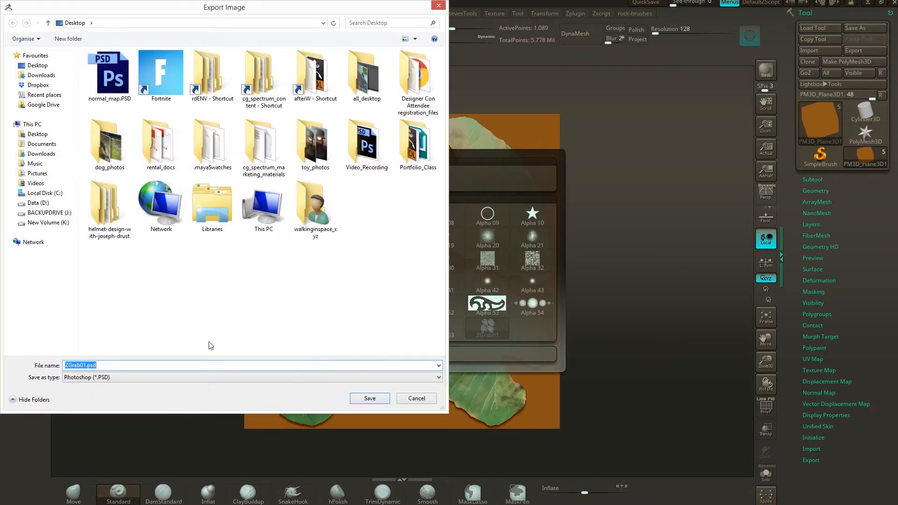
text(hi)
key(BackSpace)
text(eig)
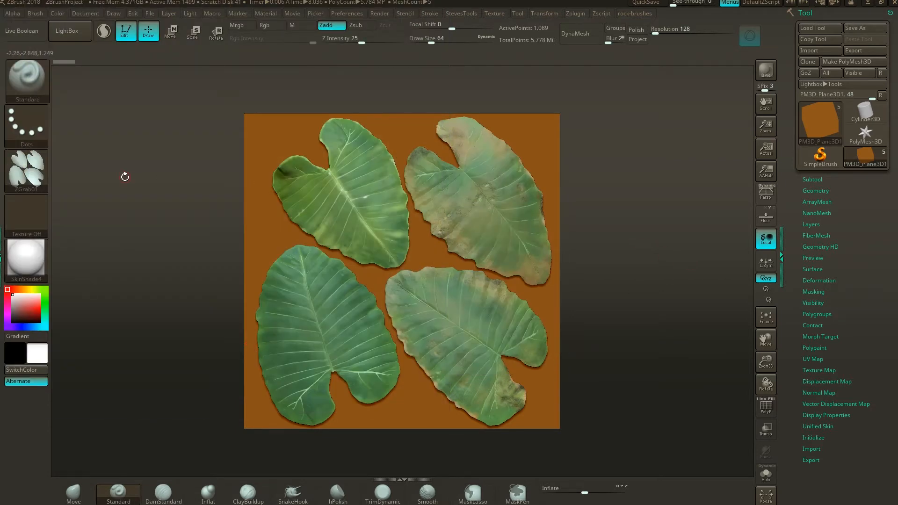
Turn the current alpha off and switch the document to the Flat renderer
click(27, 169)
click(90, 180)
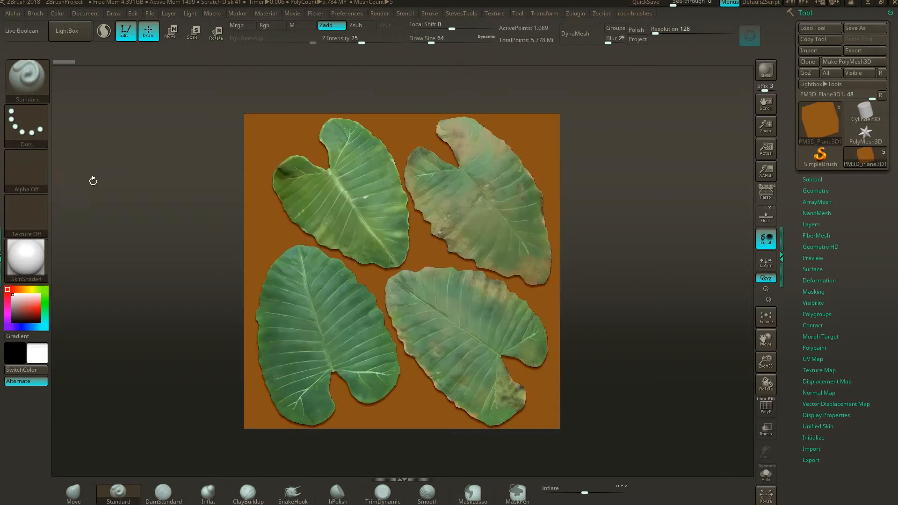
click(384, 14)
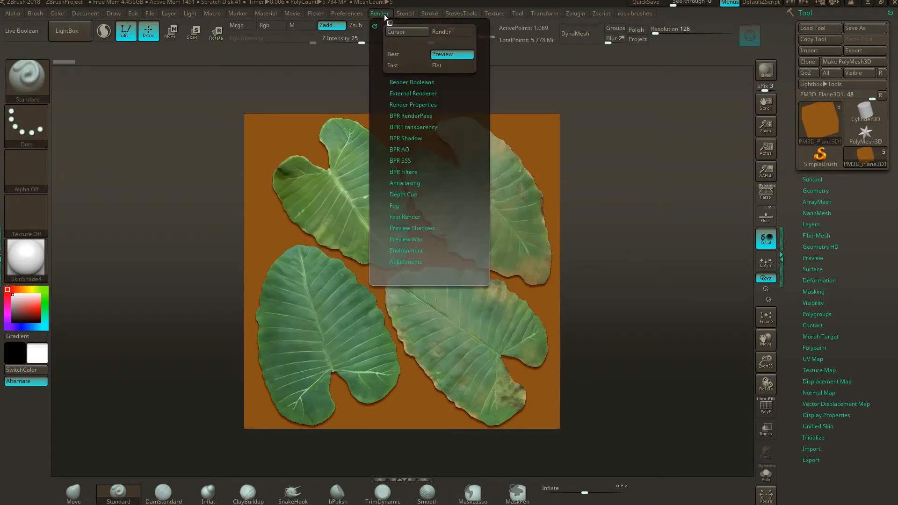
click(456, 66)
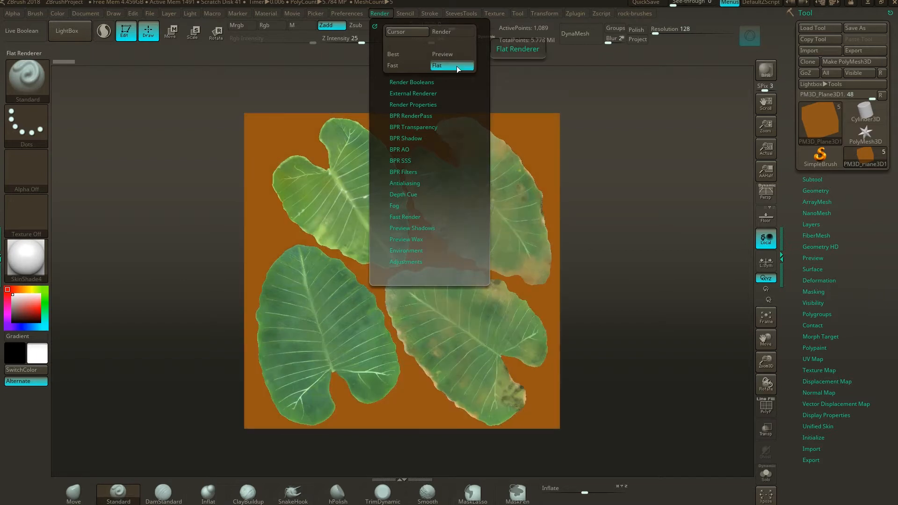
click(410, 105)
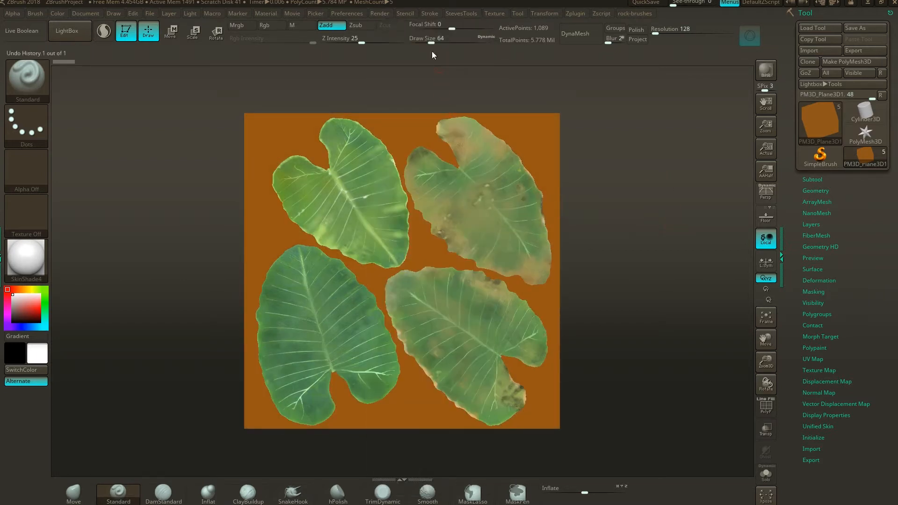
click(380, 13)
Grab the flat-coloured document as a texture and export it to the Desktop as a PSD named diffuse, saving the material index as a separate channel
mouse_move(493, 14)
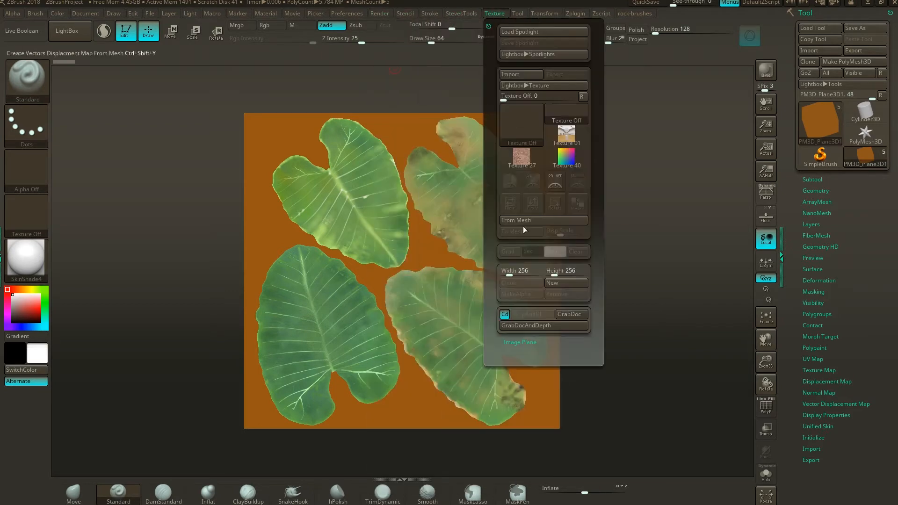
click(569, 315)
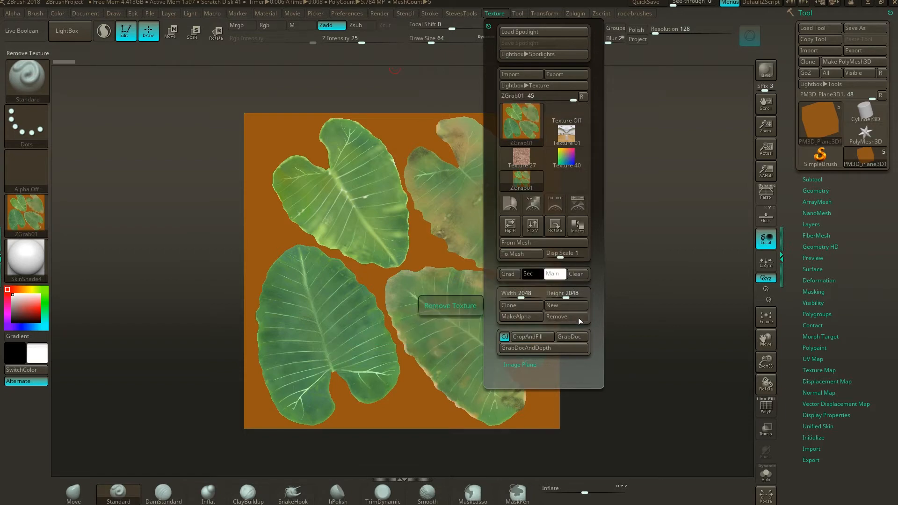
mouse_move(525, 146)
click(559, 74)
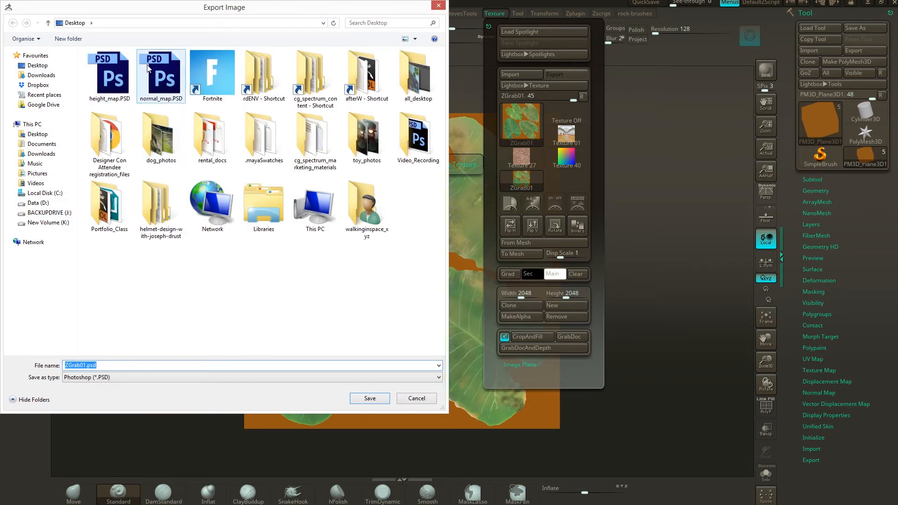
text(diffuse)
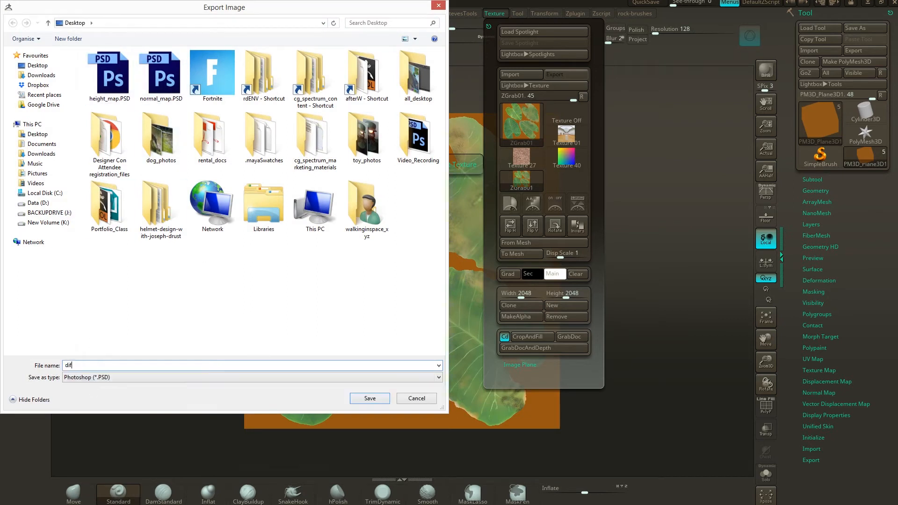
click(361, 400)
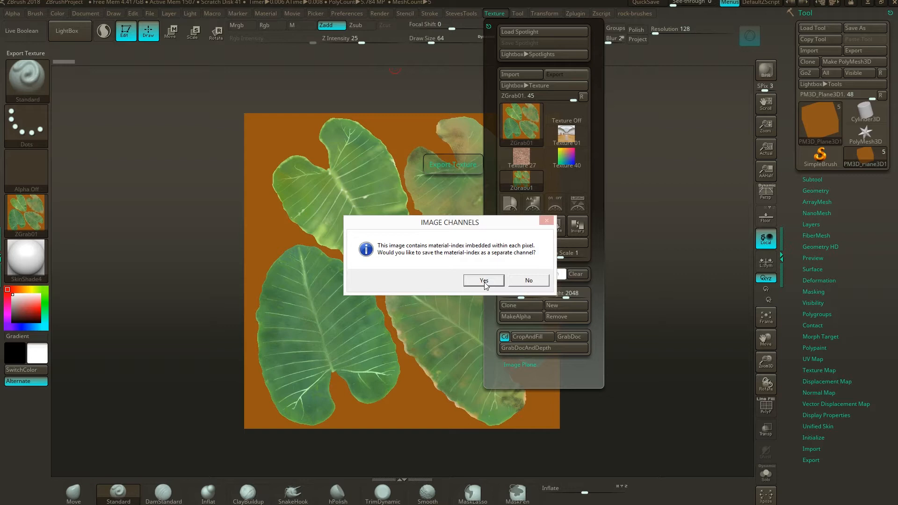
click(485, 281)
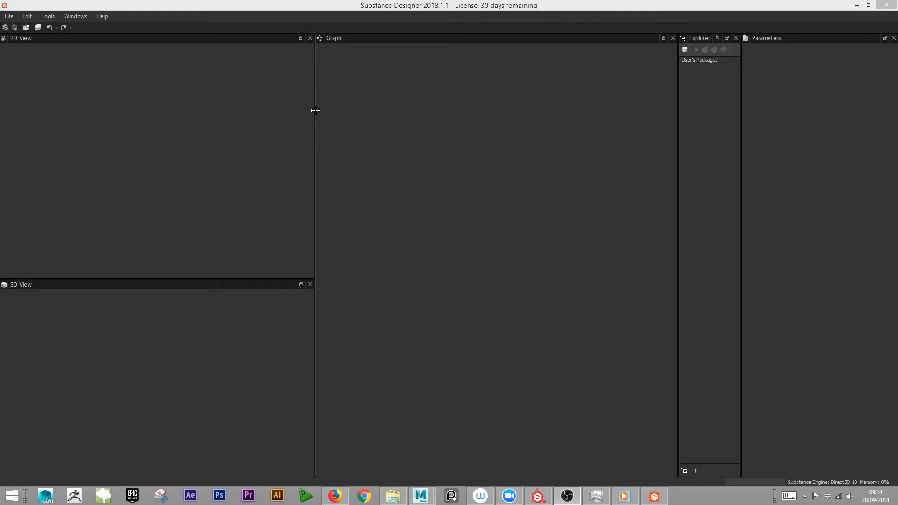
In Substance Designer, narrow the 2D and 3D views, widen the Explorer, and create a Physically Based (Metallic/Roughness) graph named leaf
drag(315, 110, 201, 116)
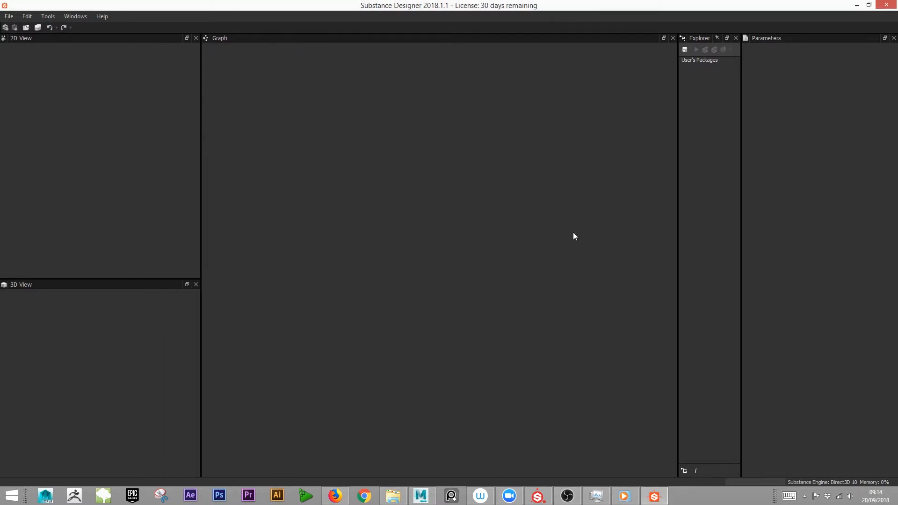
drag(678, 159, 620, 159)
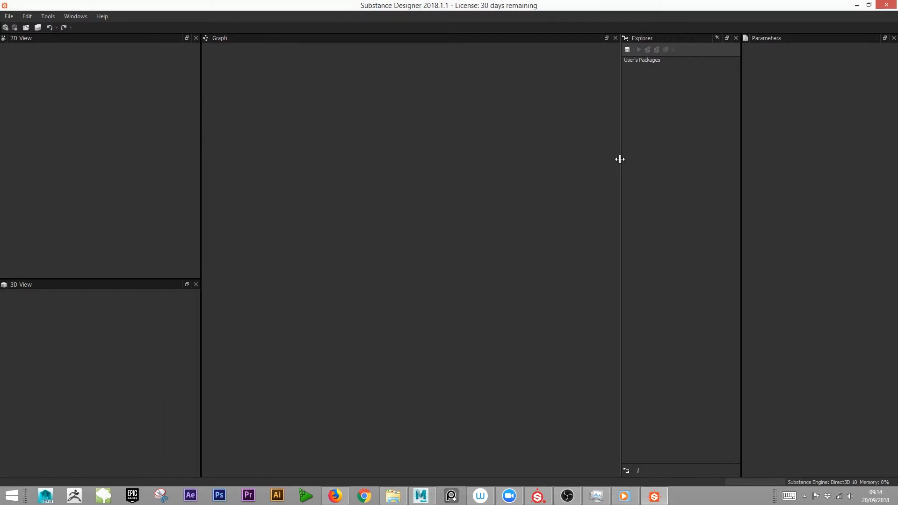
click(10, 17)
click(19, 29)
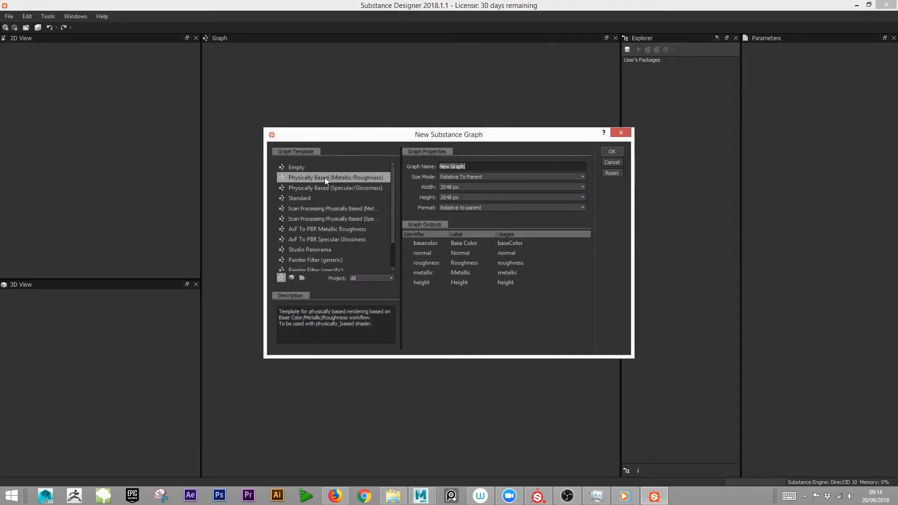
double_click(481, 167)
key(BackSpace)
key(BackSpace)
key(BackSpace)
key(BackSpace)
key(BackSpace)
click(612, 152)
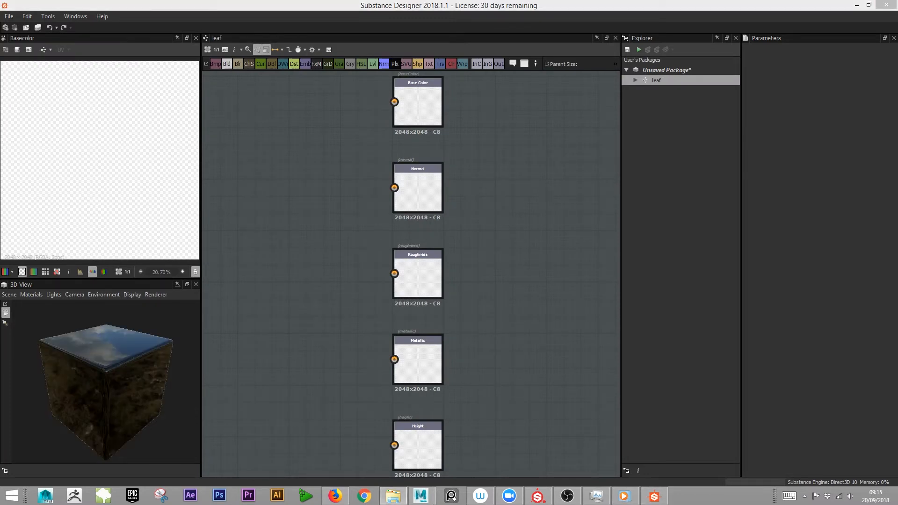
Add gen_plant_01_color.png, gen_plant_01_height.png and lrg_gen_plant1_normal.png to the leaf graph as bitmap nodes
drag(569, 243, 246, 262)
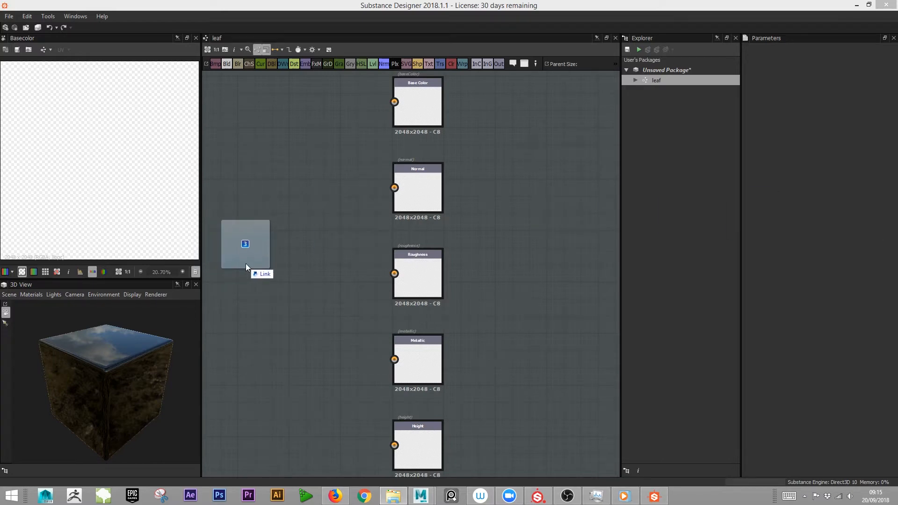
click(274, 270)
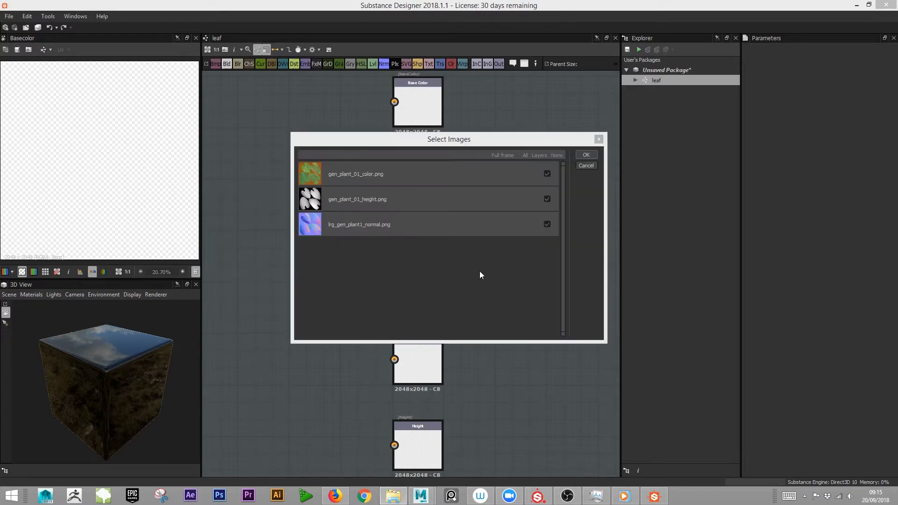
click(585, 155)
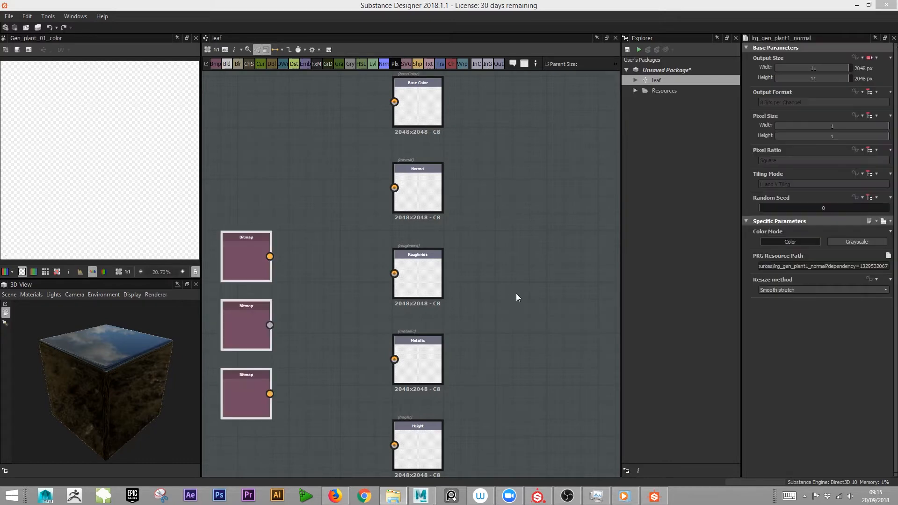
Connect the leaf colour bitmap to the Base Color output and line the bitmap up beside it with space between
scroll(529, 288, down, 3)
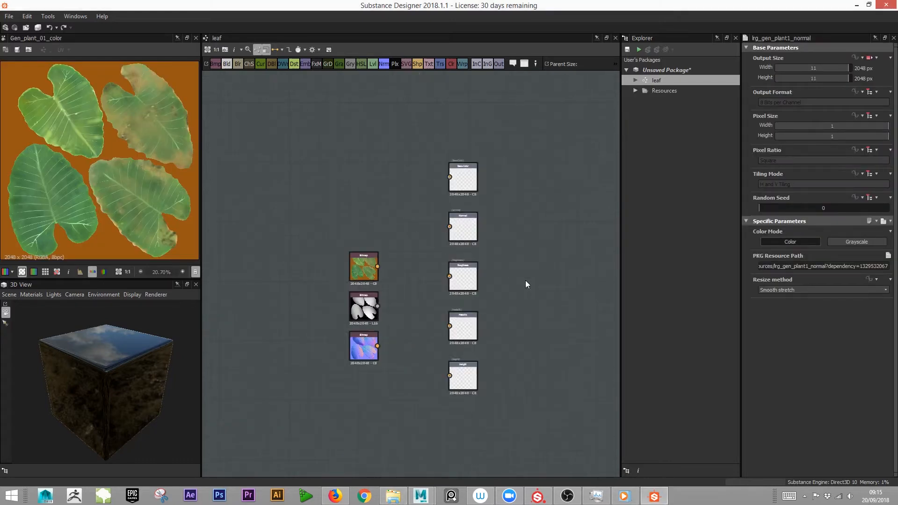
right_click(569, 265)
click(381, 258)
drag(349, 235, 465, 176)
click(358, 176)
drag(358, 177, 323, 177)
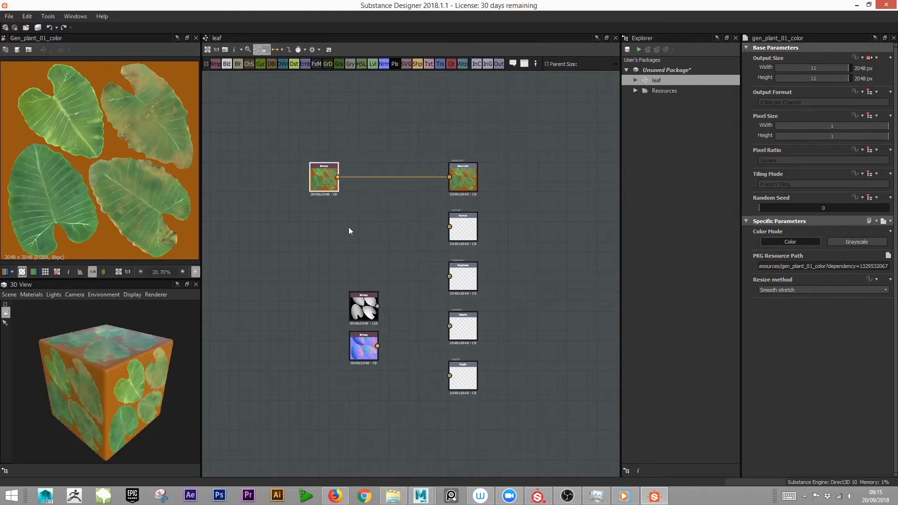
Connect the normal bitmap to the Normal output, place it below the colour bitmap, and move the height bitmap beneath both
drag(356, 311, 306, 251)
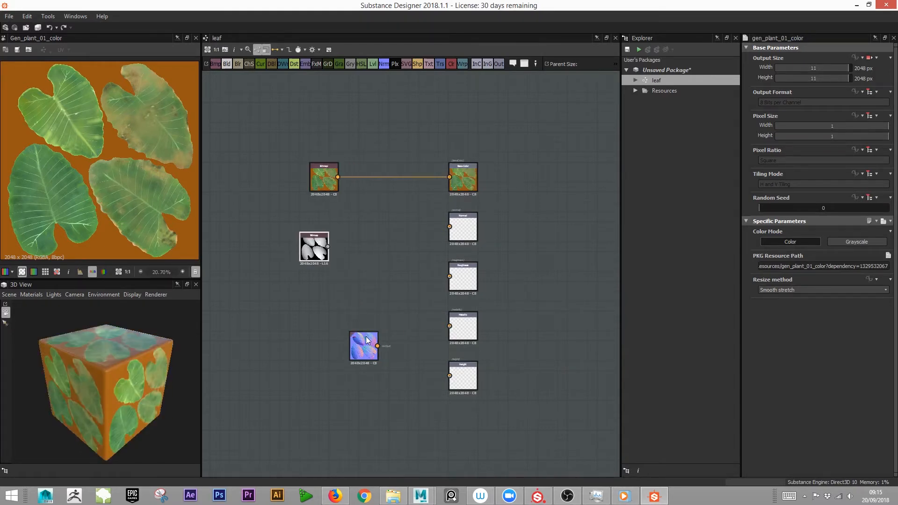
drag(367, 340, 450, 227)
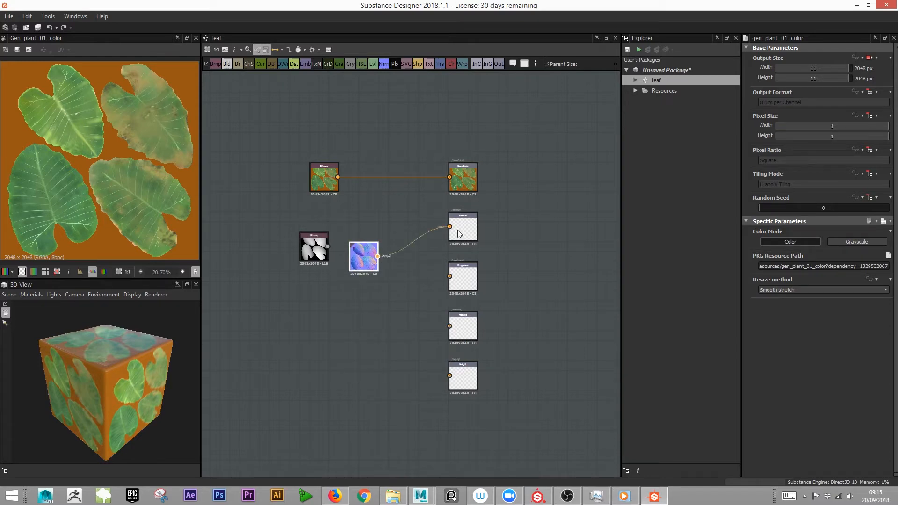
drag(314, 248, 324, 347)
drag(364, 268, 313, 248)
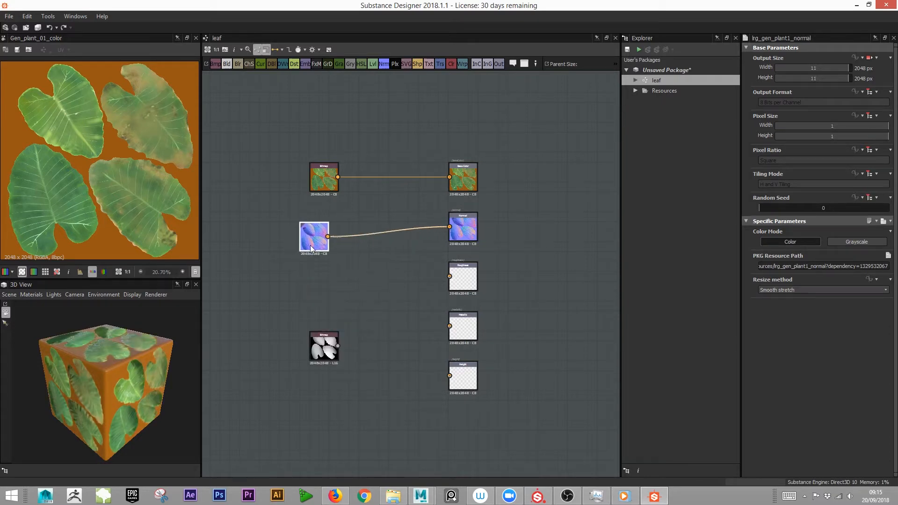
scroll(398, 303, down, 1)
scroll(397, 303, up, 3)
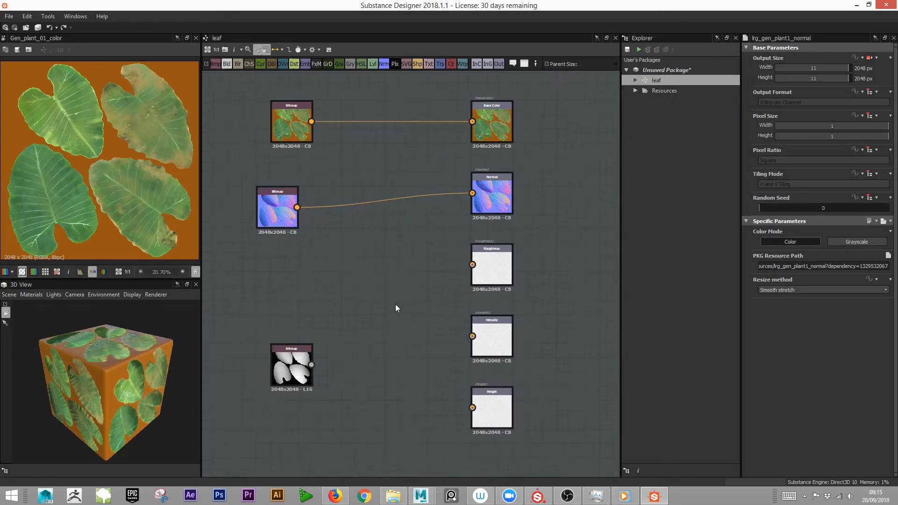
right_click(410, 303)
click(389, 301)
middle_drag(389, 301, 413, 292)
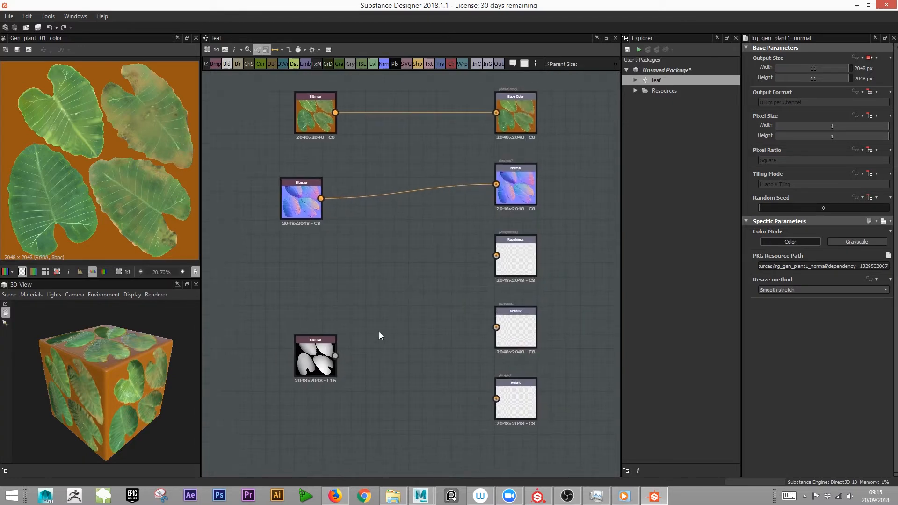
Connect the height bitmap to the Height output and add a new Output node directly beneath that output
drag(335, 355, 505, 403)
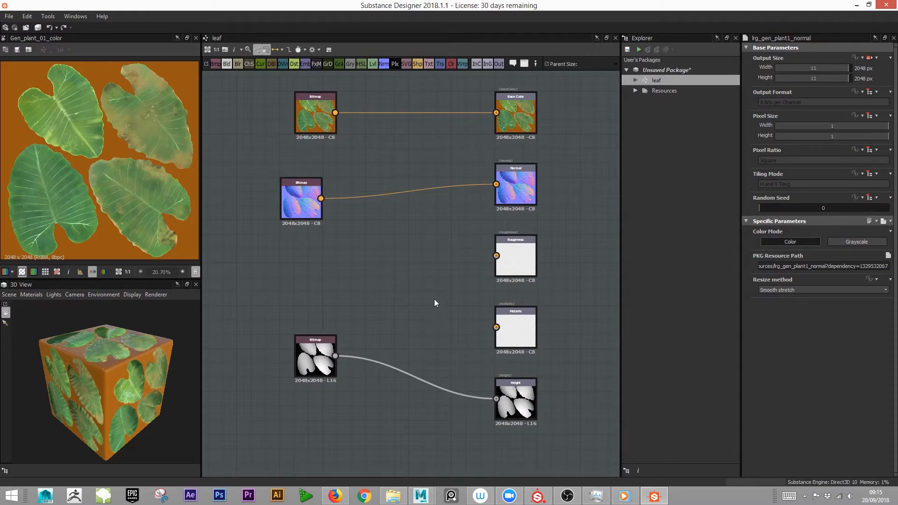
key(space)
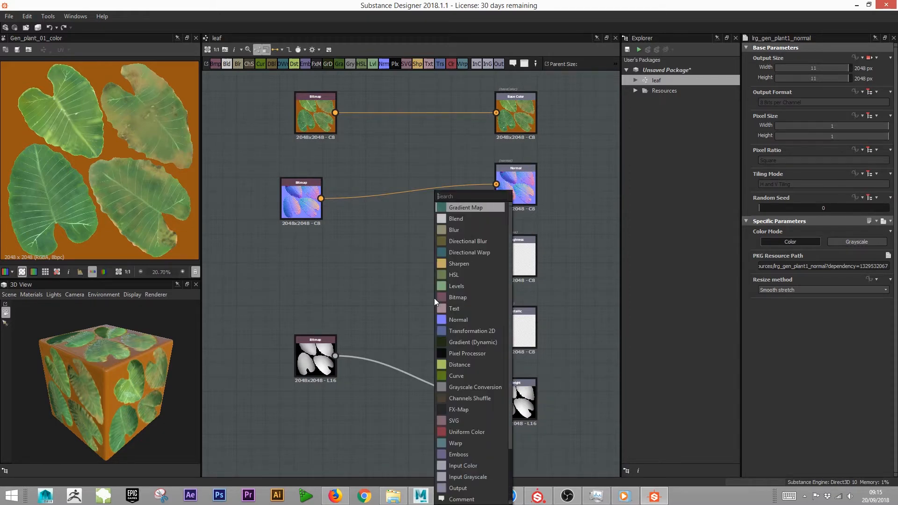
text(out)
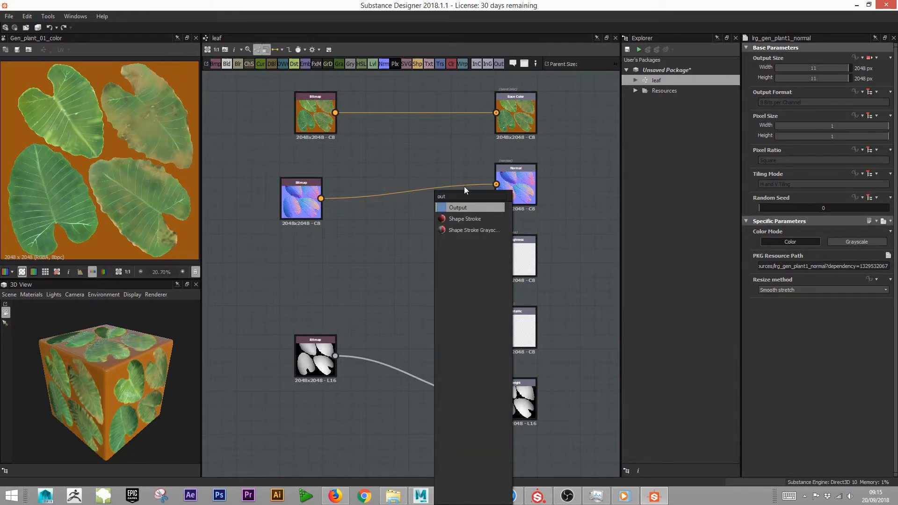
click(454, 206)
drag(428, 300, 531, 465)
scroll(582, 385, down, 1)
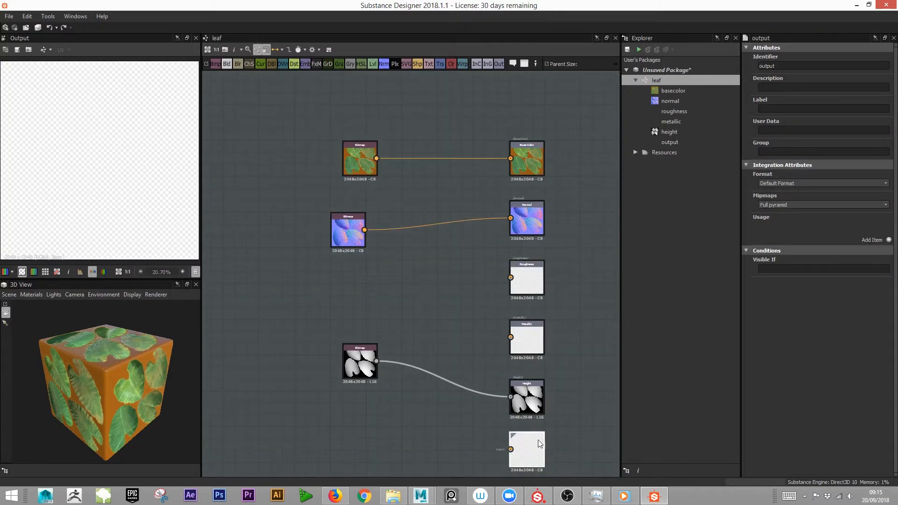
middle_drag(585, 400, 543, 357)
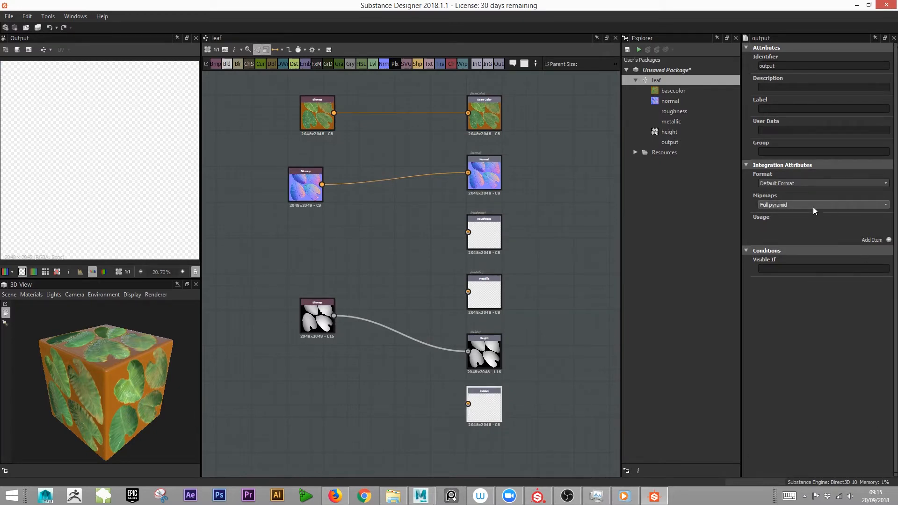
Add a usage item to the new output, with the channel set to A and the usage set to opacity
click(889, 239)
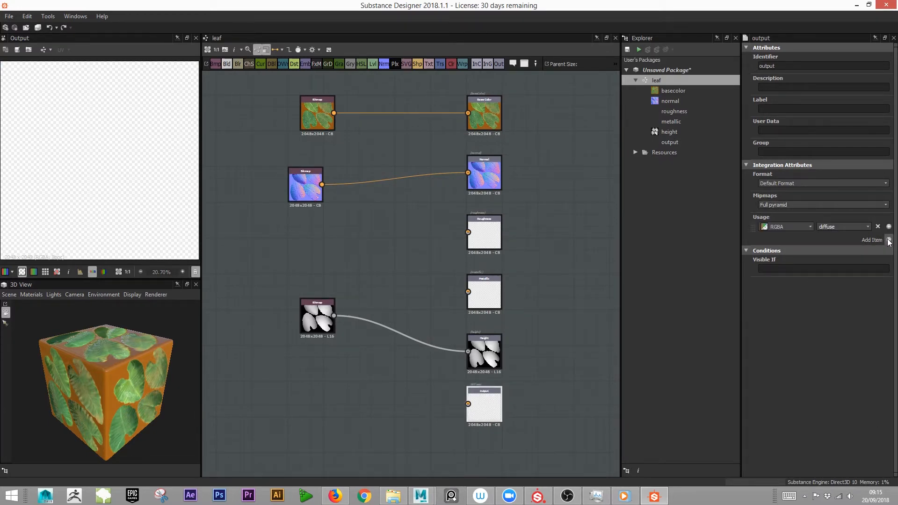
click(796, 226)
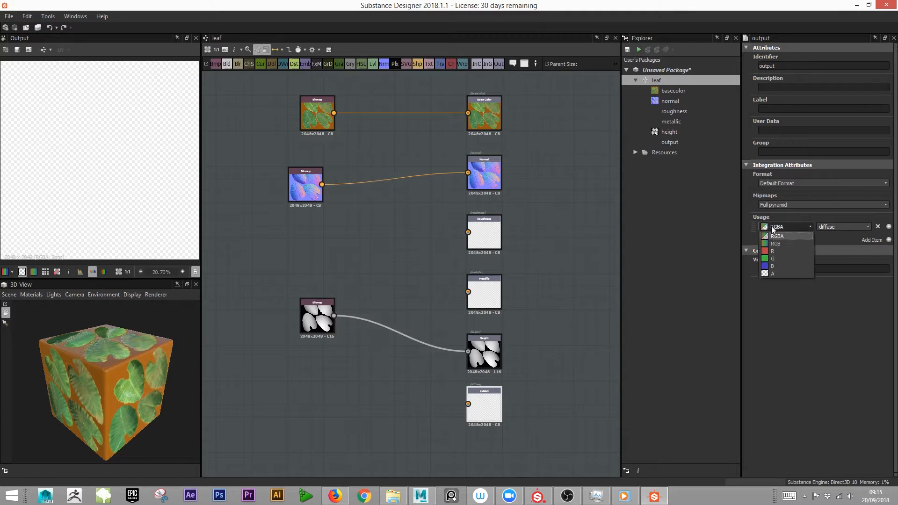
click(781, 271)
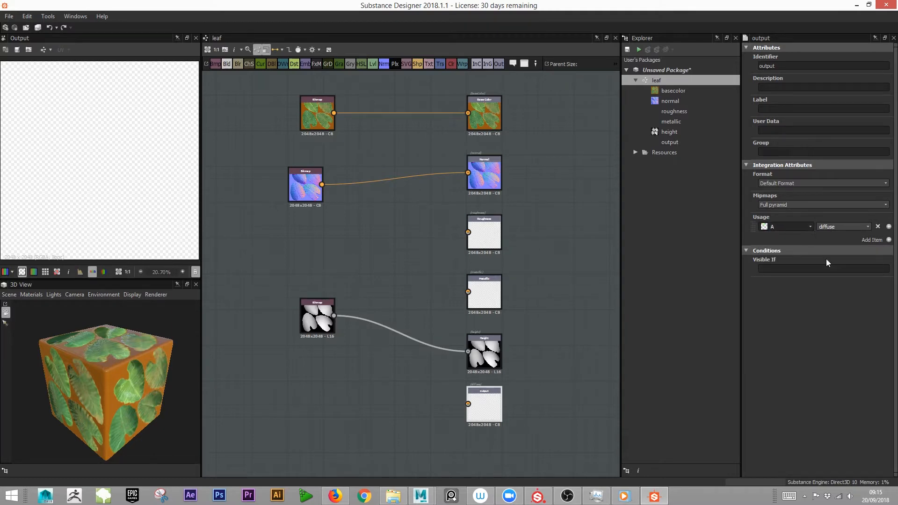
click(866, 225)
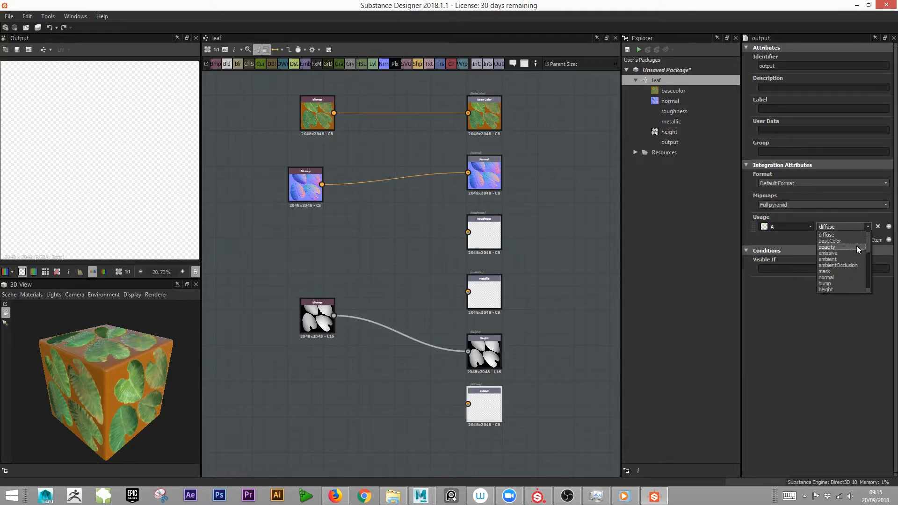
click(856, 246)
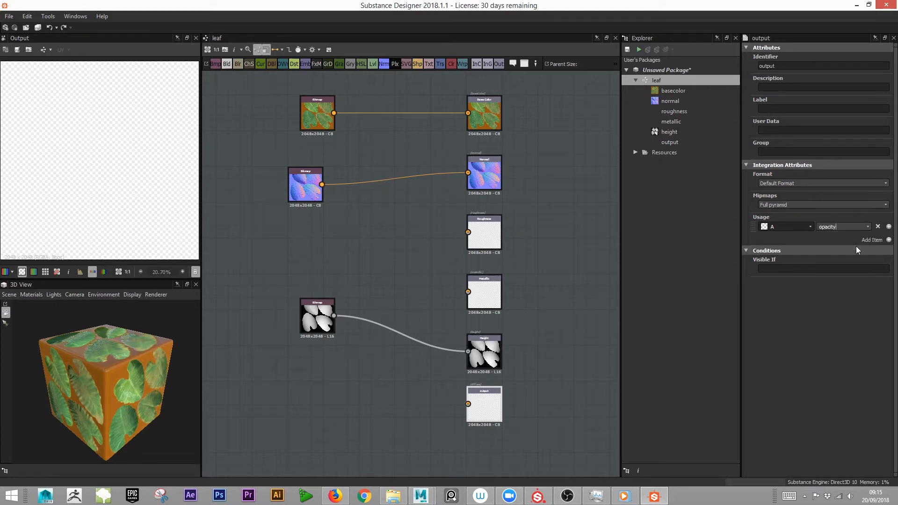
click(812, 227)
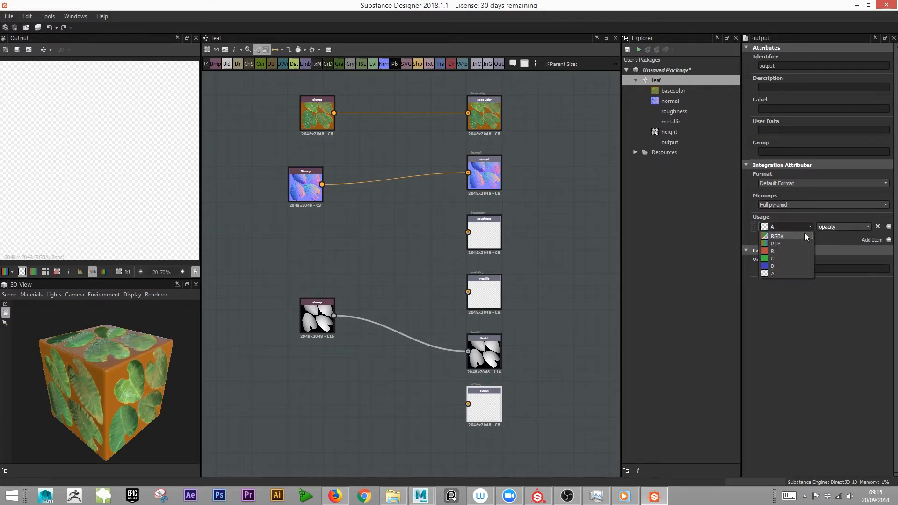
click(804, 275)
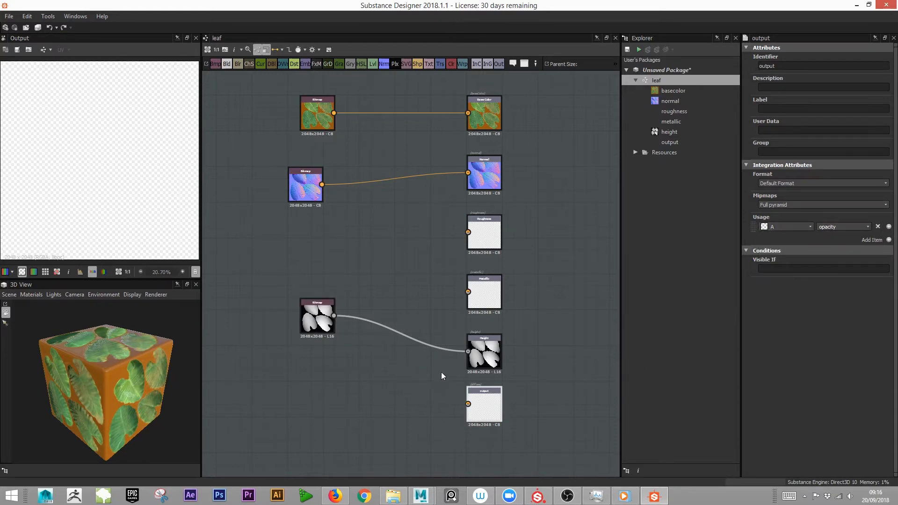
Shift the height bitmap away from the outputs and insert a Levels node into its link to the Height output
drag(305, 317, 353, 386)
key(space)
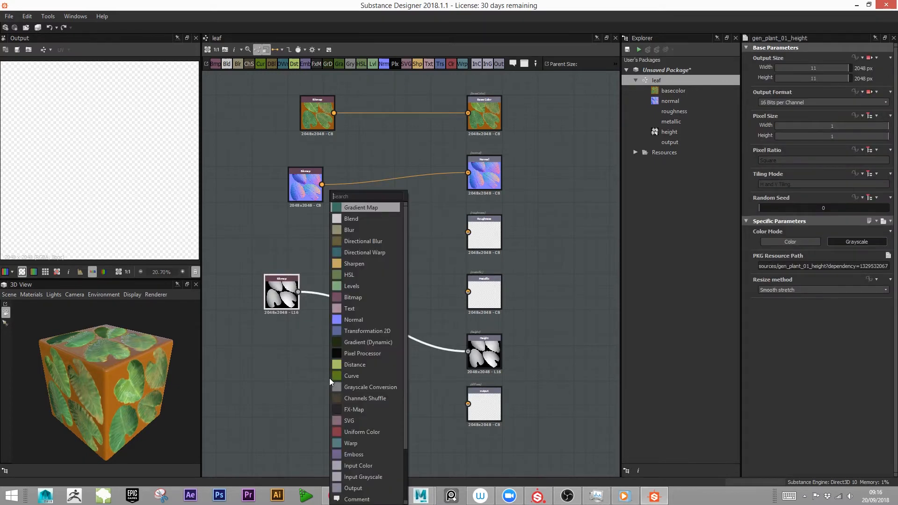
text(l)
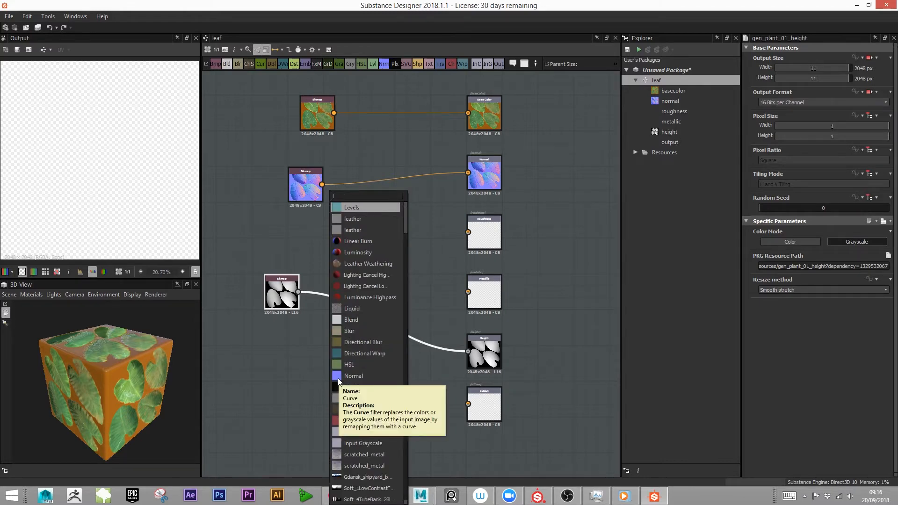
click(358, 207)
double_click(341, 310)
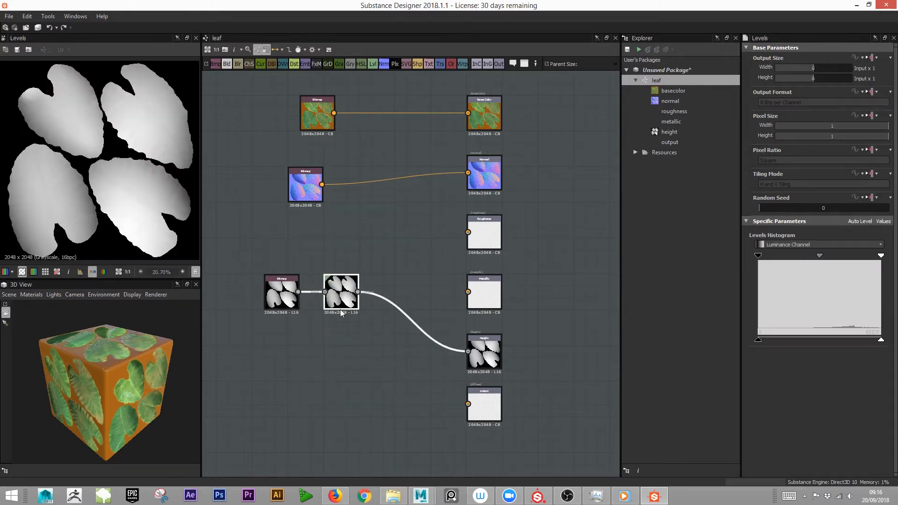
Move the Levels node lower and reroute its result from the Height output to the new opacity output
drag(341, 310, 335, 394)
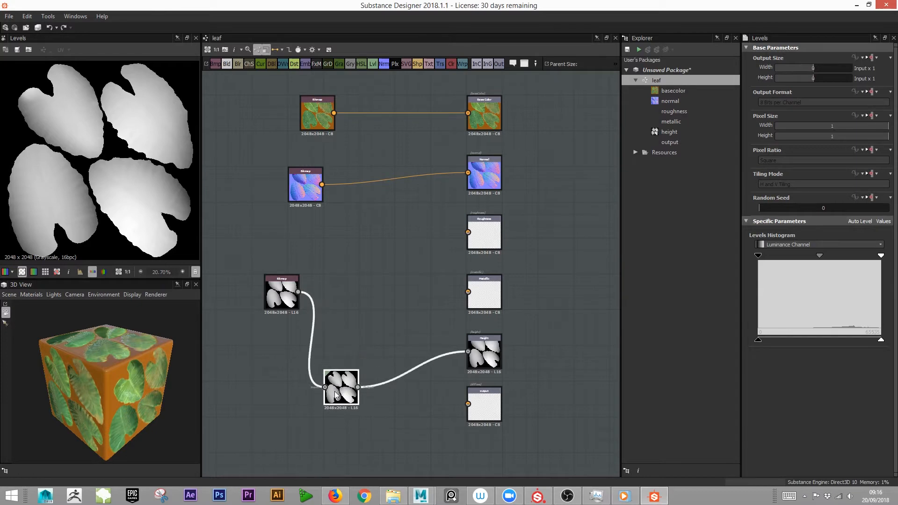
drag(383, 364, 400, 411)
key(Delete)
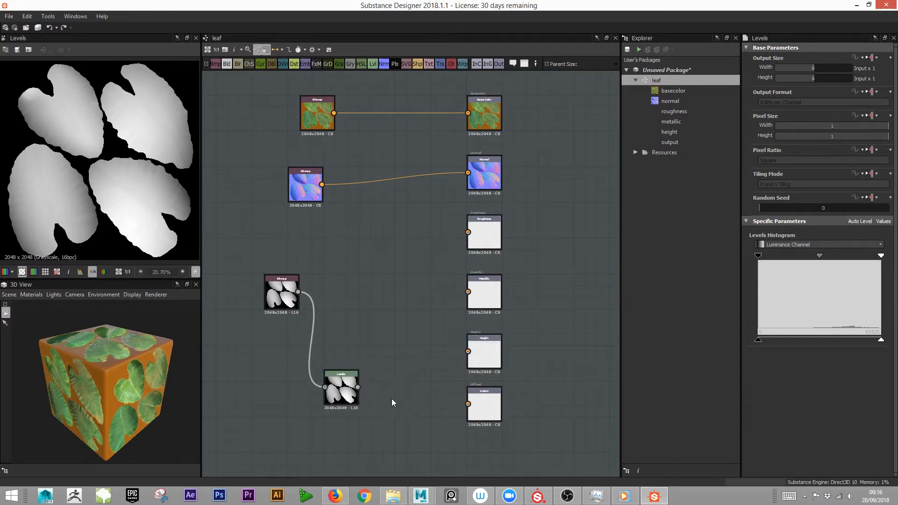
drag(358, 388, 469, 404)
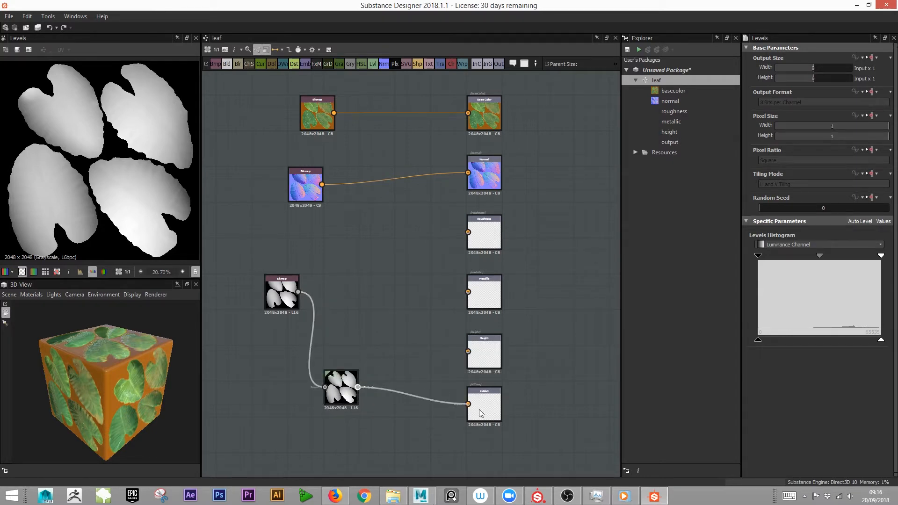
Set the new opacity output's identifier to alpha
click(482, 413)
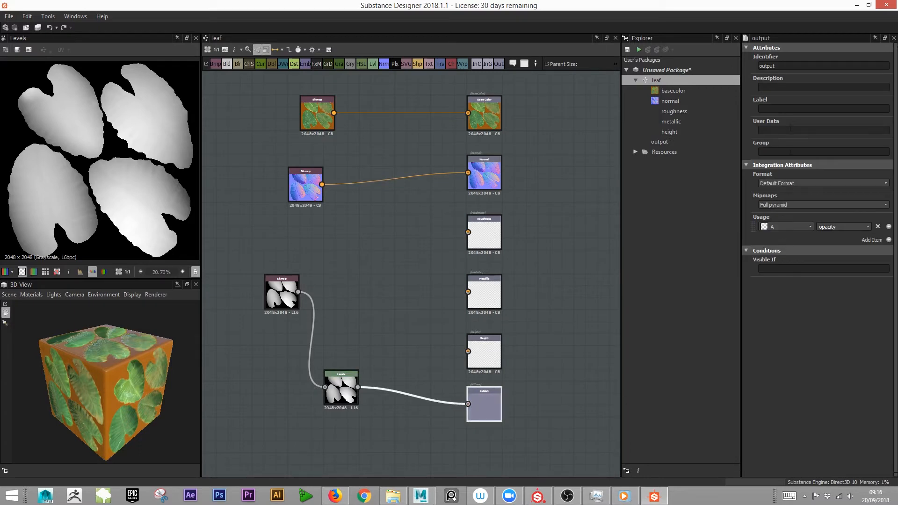
double_click(785, 66)
text(alpha)
key(Return)
Connect the height bitmap directly to the Height output again and nudge the bitmap and Levels nodes closer to the outputs
drag(299, 291, 491, 359)
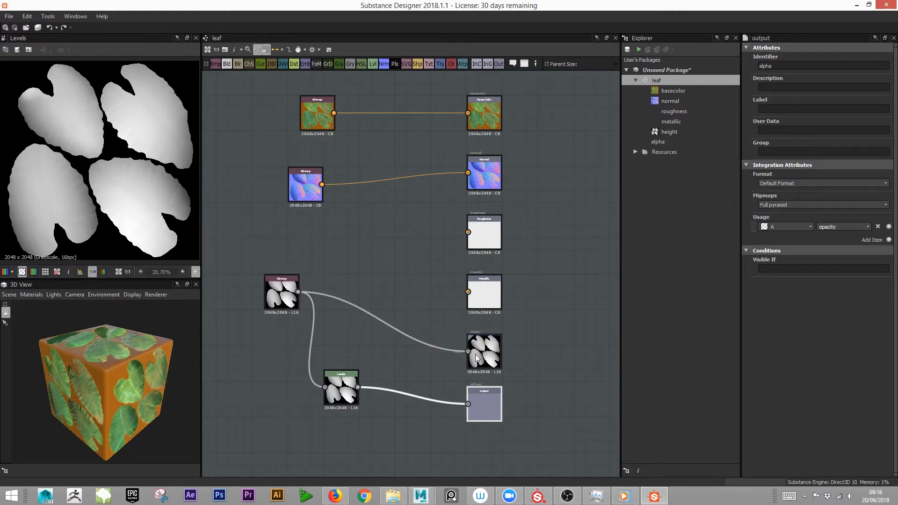
drag(281, 295, 292, 307)
drag(338, 391, 362, 390)
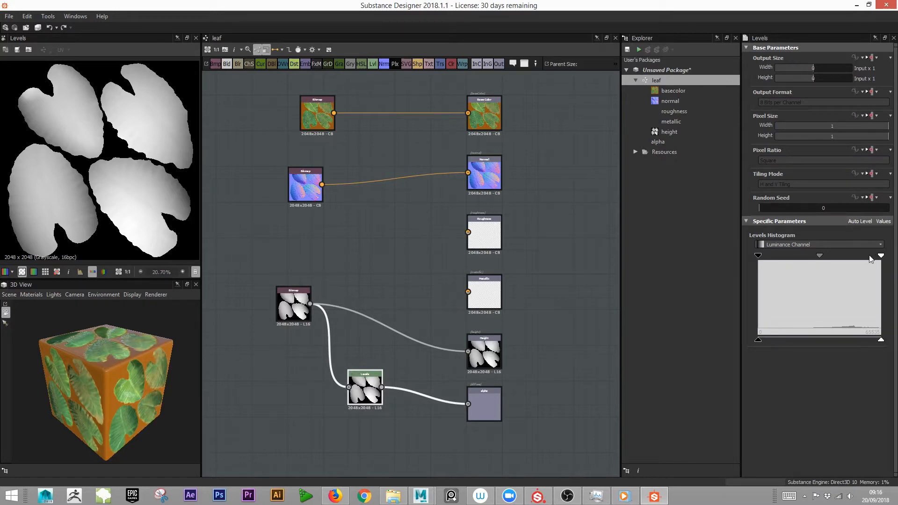
Adjust the Levels node into a solid white leaf mask on black, bringing the input white point near black and keeping the full output range
drag(881, 256, 819, 256)
drag(759, 255, 798, 256)
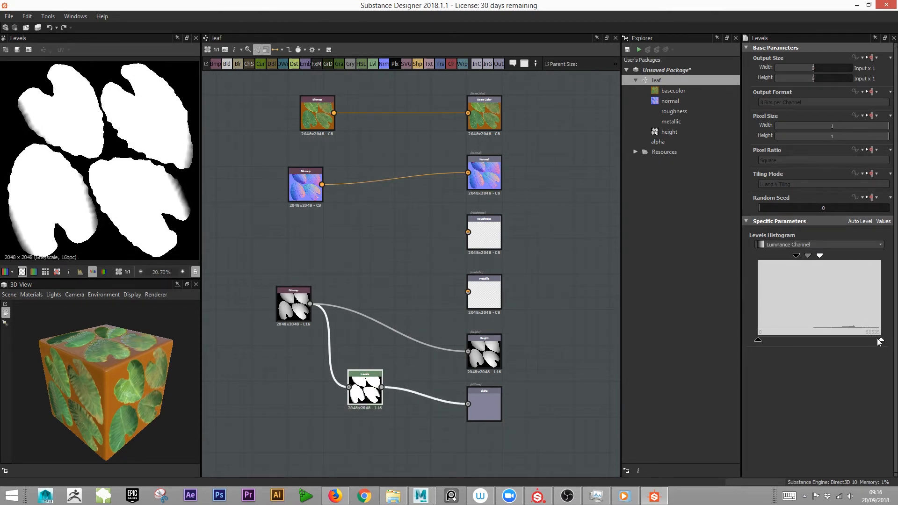
drag(880, 340, 825, 339)
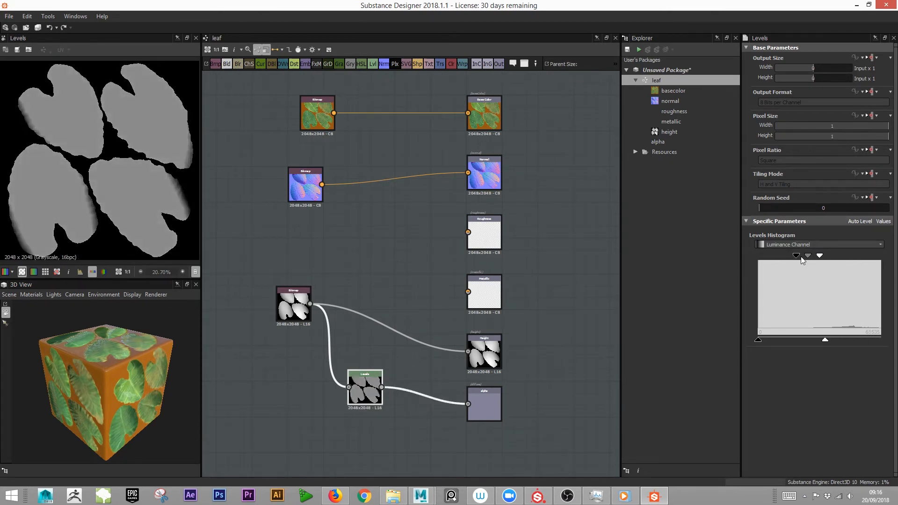
drag(797, 256, 762, 257)
drag(817, 257, 781, 258)
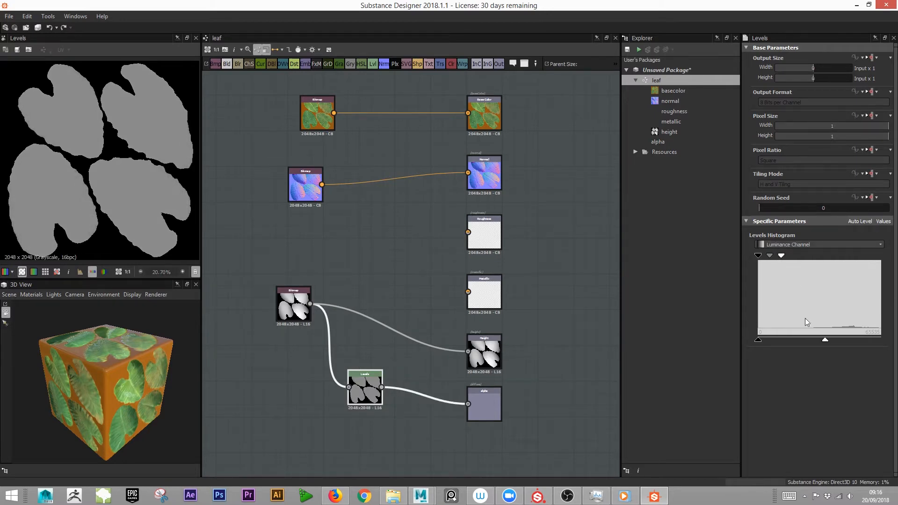
drag(826, 341, 881, 340)
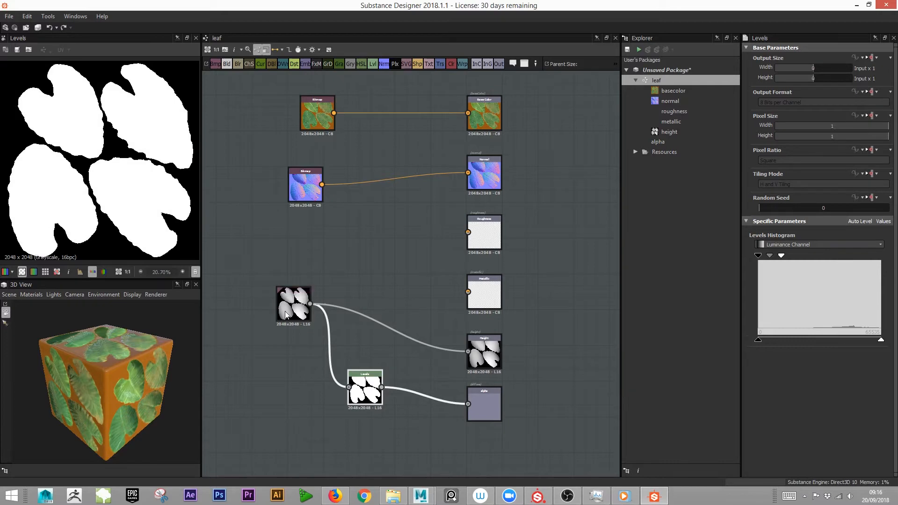
drag(781, 257, 773, 258)
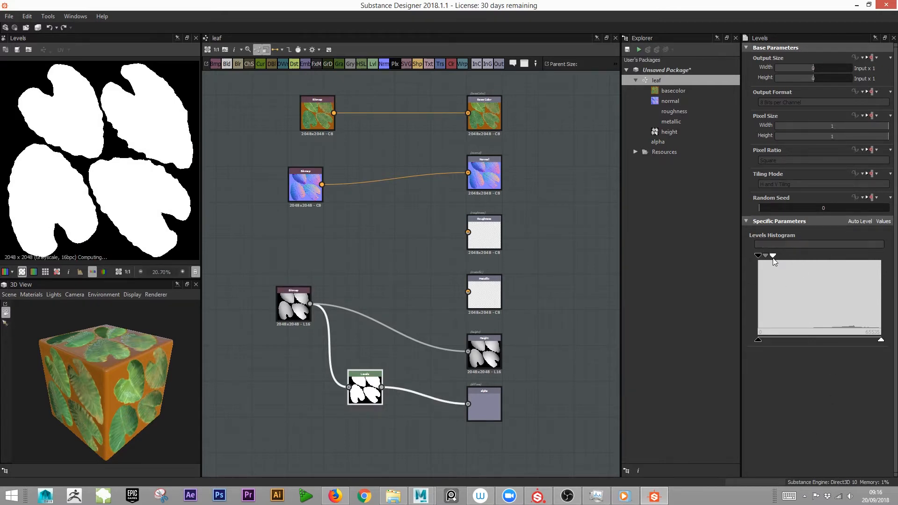
Display the alpha output in the 3D view as Opacity
click(500, 417)
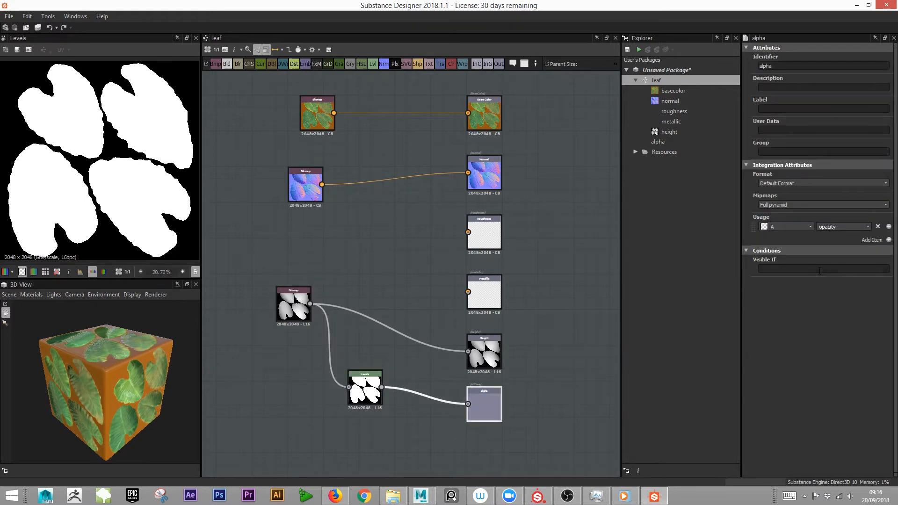
right_click(488, 402)
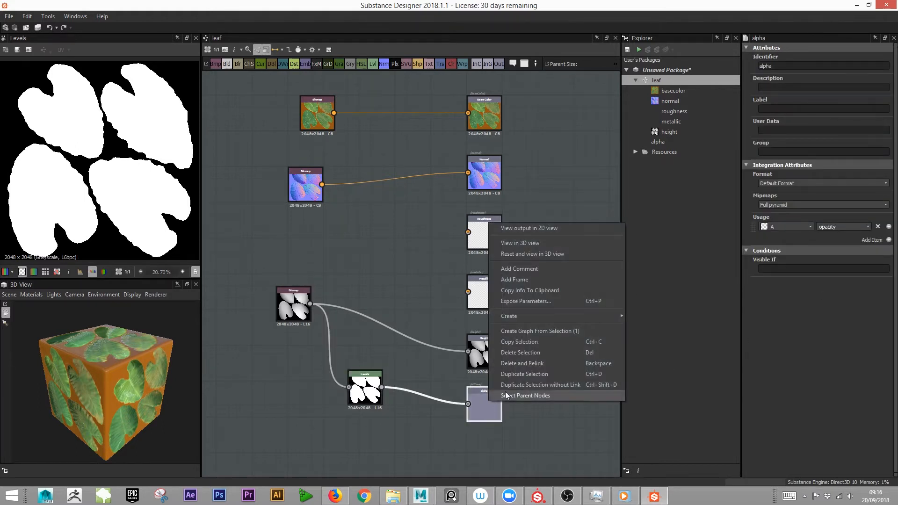
click(529, 241)
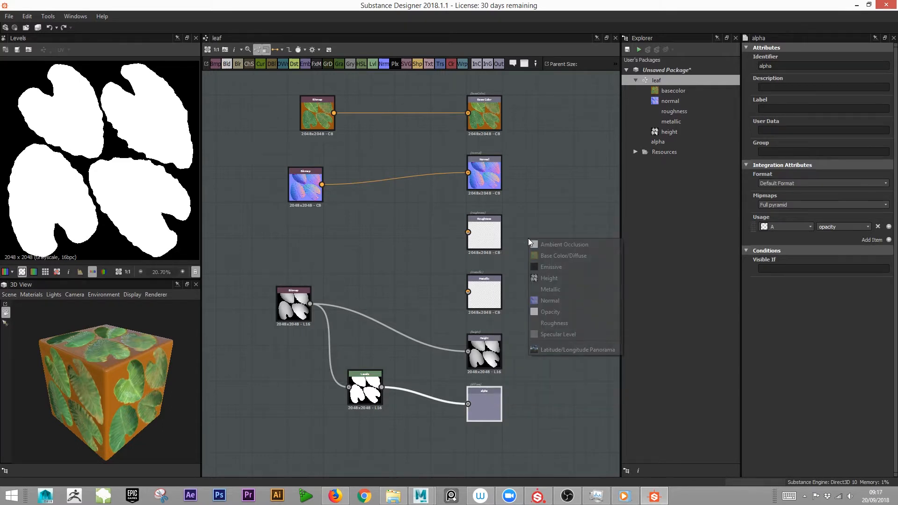
click(576, 311)
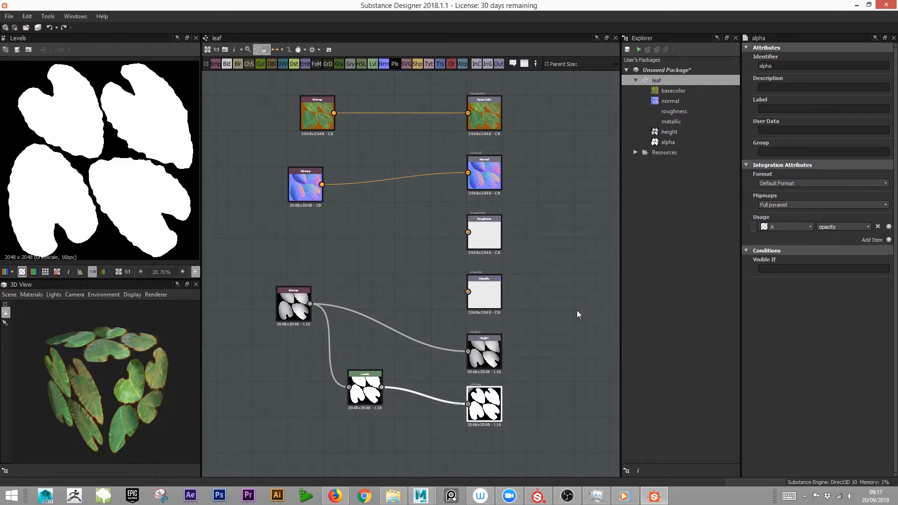
Switch the 3D preview mesh to Sphere and inspect the leaf cut-out on it from several angles
drag(169, 393, 117, 367)
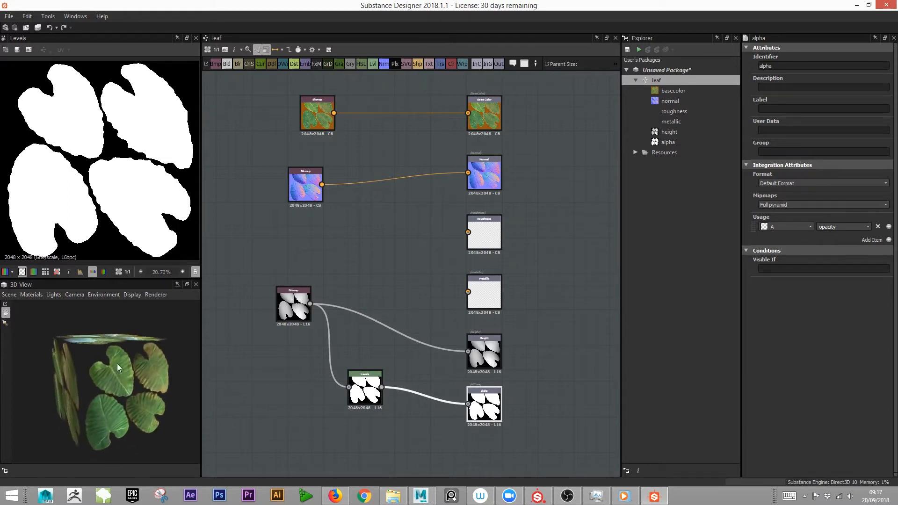
click(27, 297)
click(9, 294)
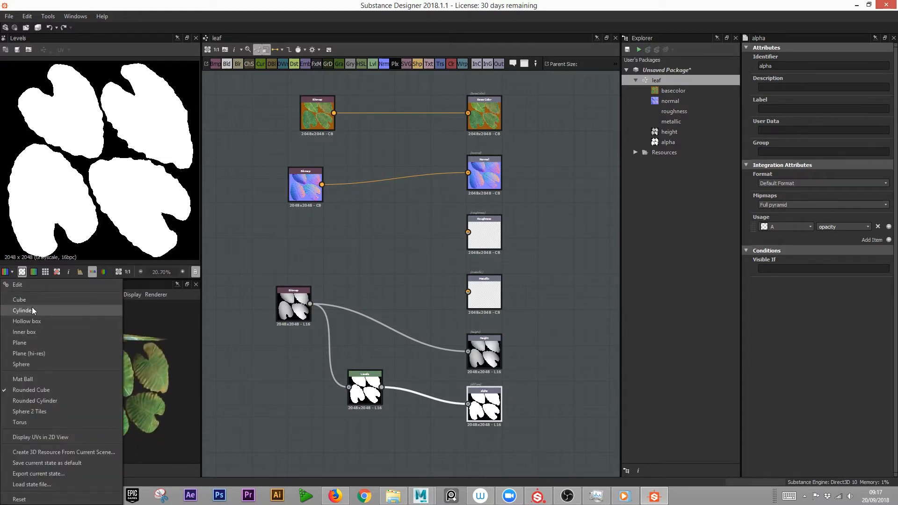
click(41, 361)
click(9, 294)
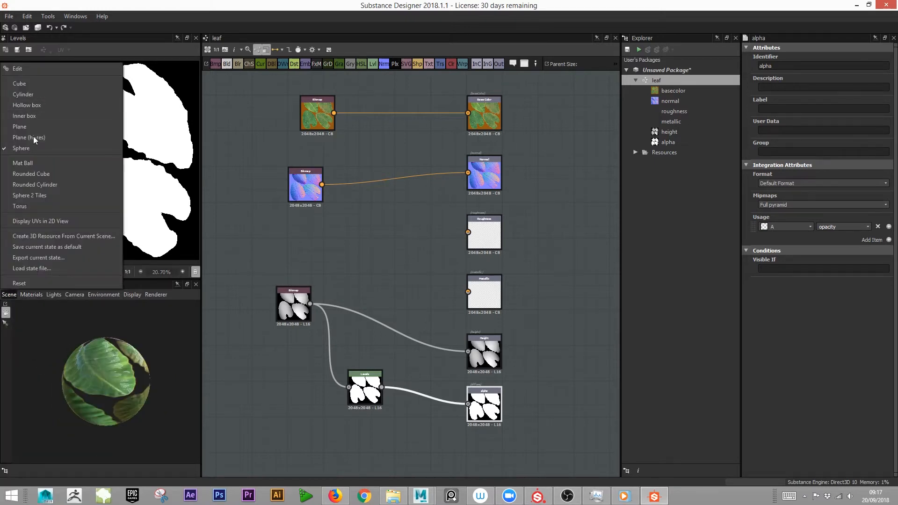
click(36, 149)
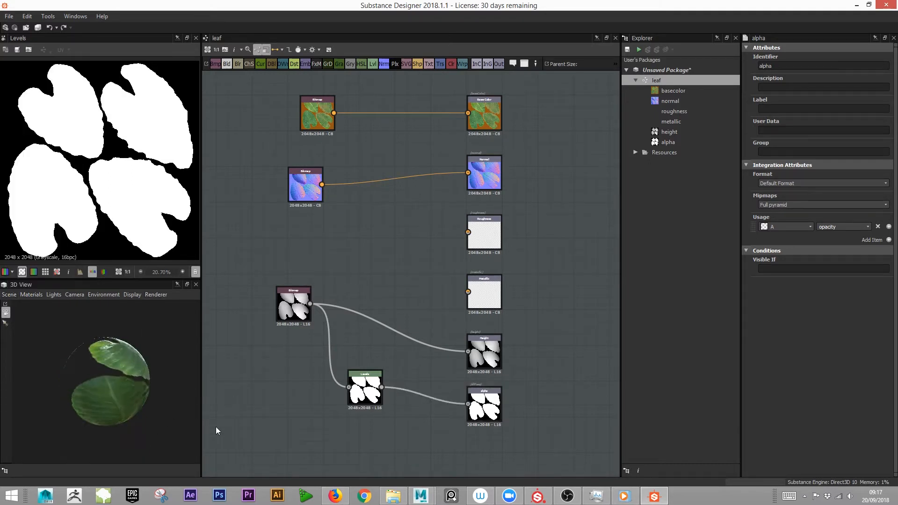
drag(216, 427, 147, 416)
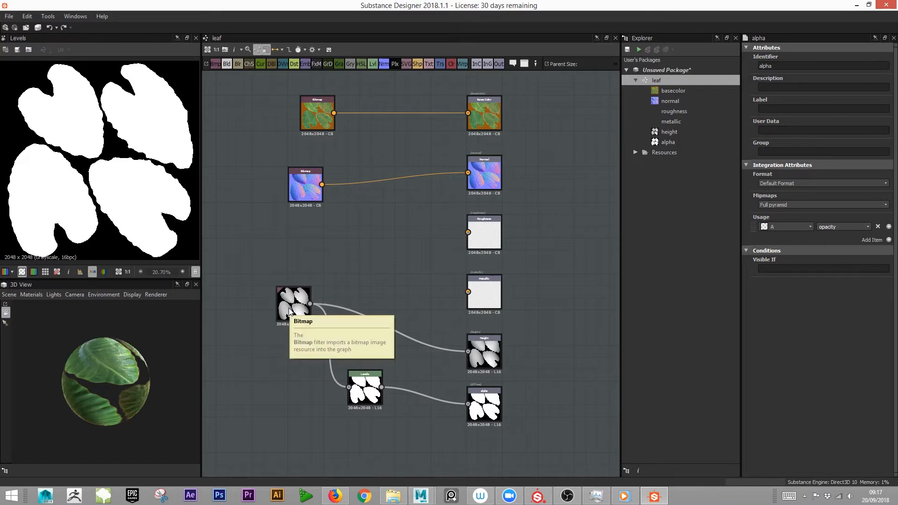
Duplicate the base colour bitmap and place the copy between the normal and height bitmaps
click(321, 126)
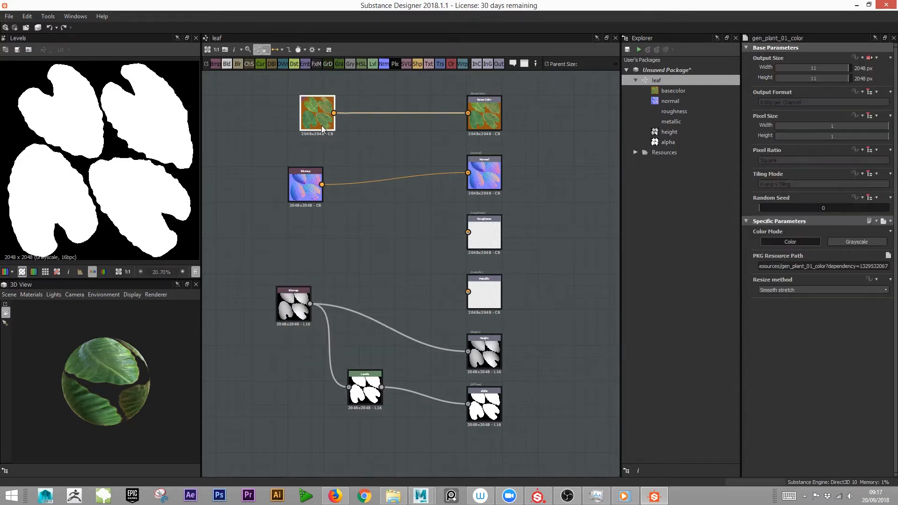
key(ctrl+v)
drag(405, 271, 313, 237)
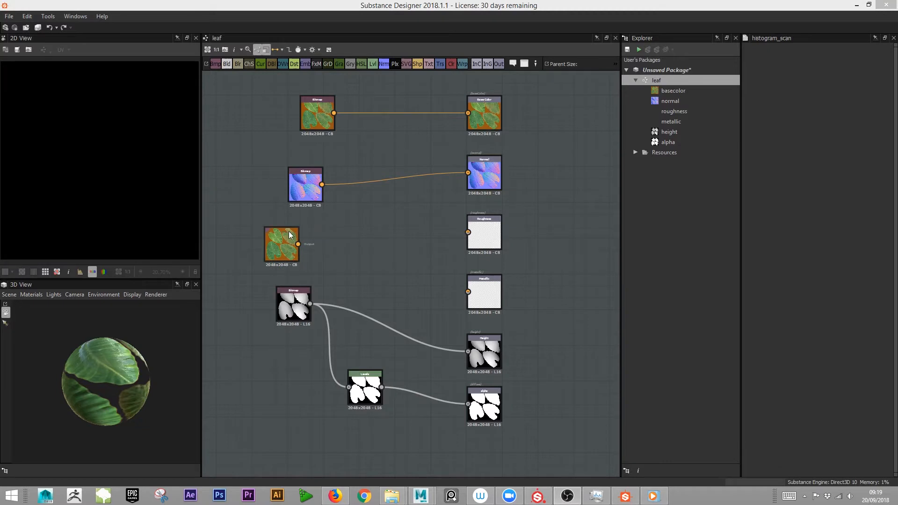
mouse_move(289, 234)
mouse_down()
mouse_move(324, 222)
mouse_move(300, 233)
mouse_up()
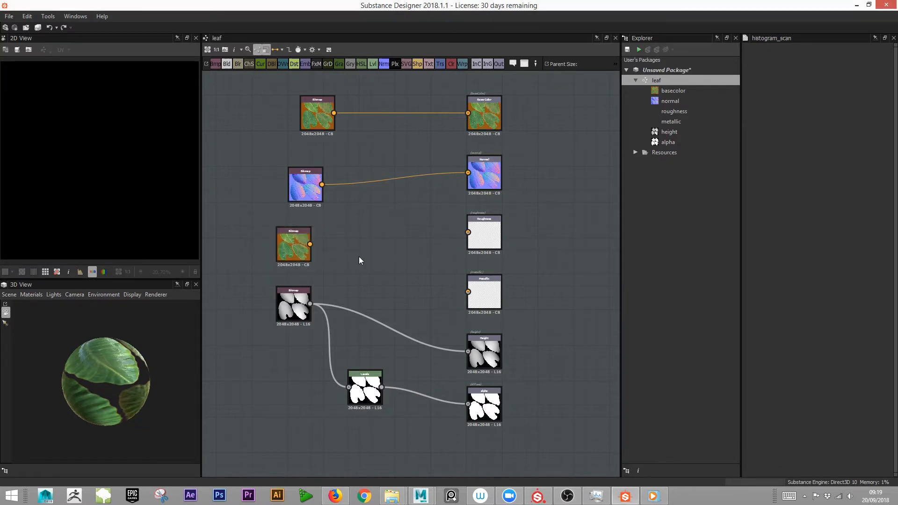
Add a Grayscale Conversion node and feed the duplicated leaf colour bitmap into it
key(space)
text(gr)
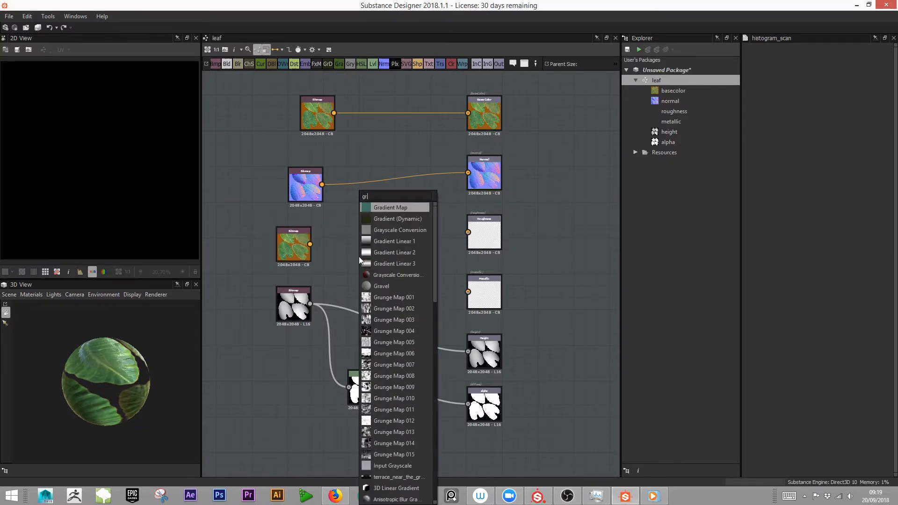
click(404, 229)
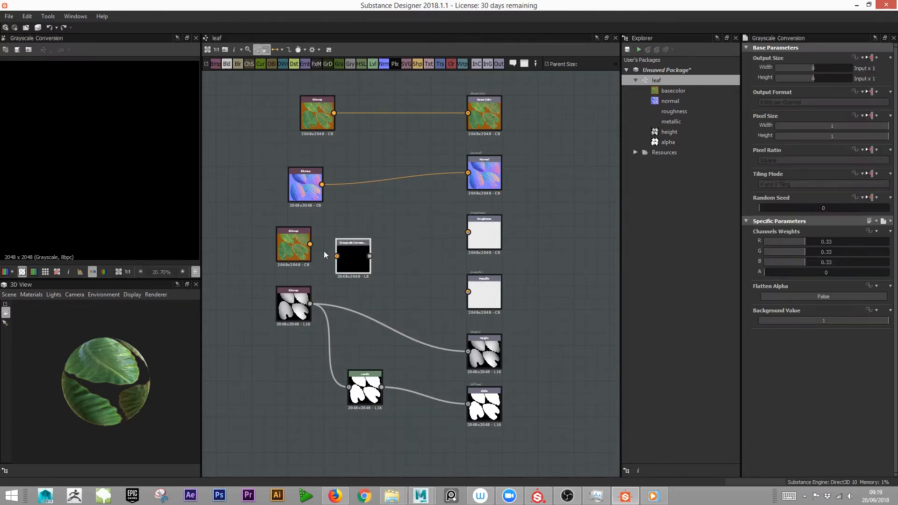
drag(310, 244, 280, 248)
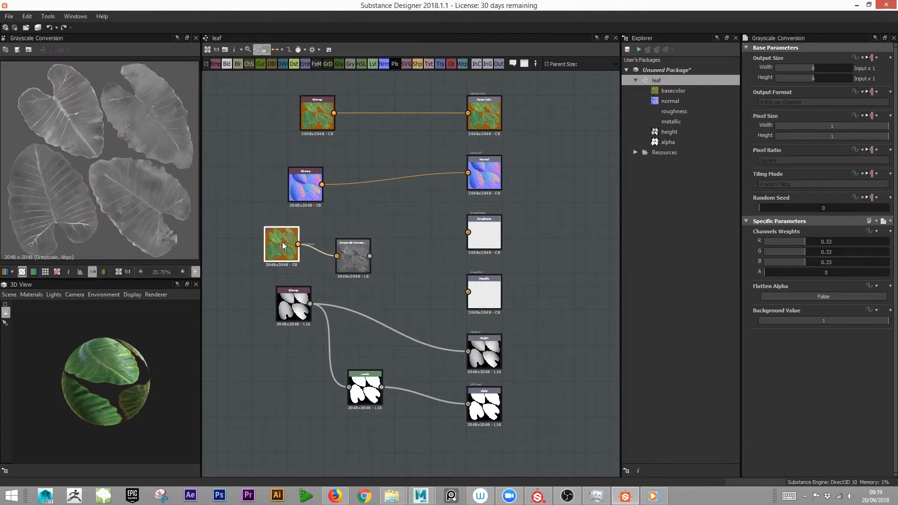
click(356, 264)
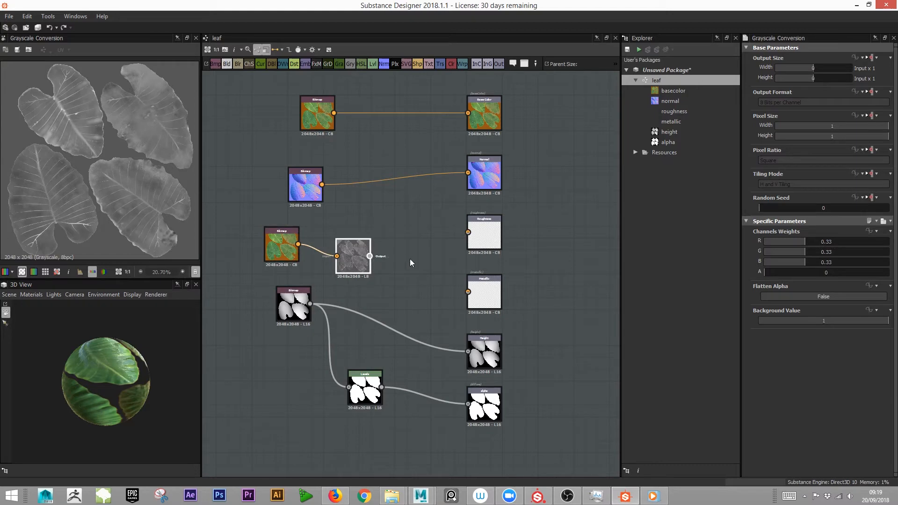
Add a Levels node fed by the Grayscale Conversion
key(space)
text(l)
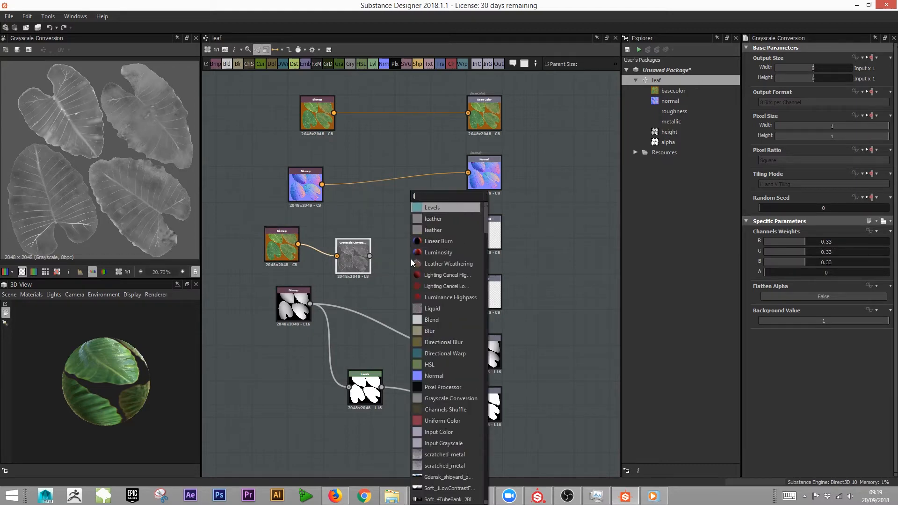
click(432, 207)
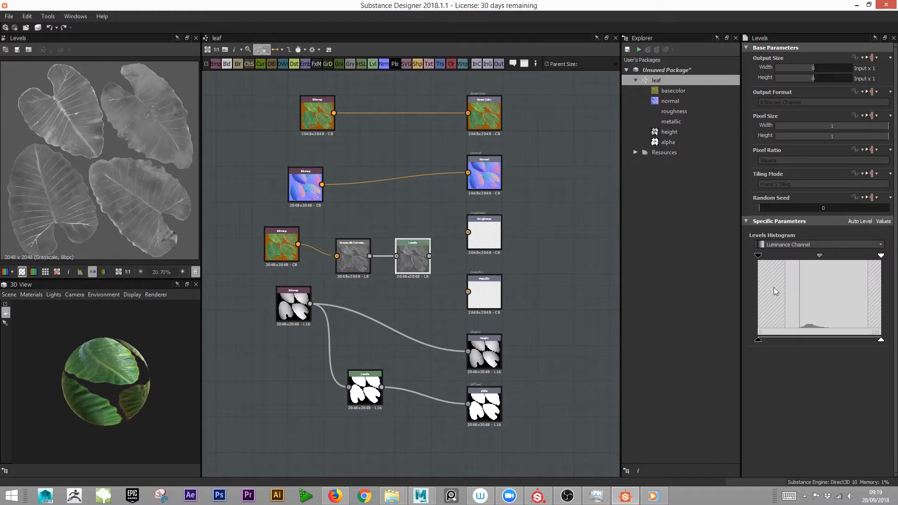
Invert the new Levels node by swapping its input black and white end points, and narrow the output range to soft light greys
drag(807, 256, 877, 256)
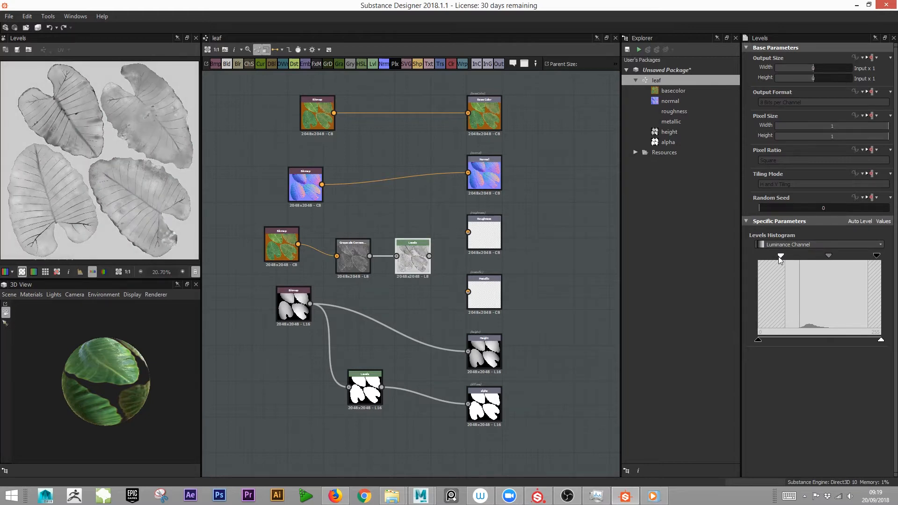
drag(781, 256, 745, 255)
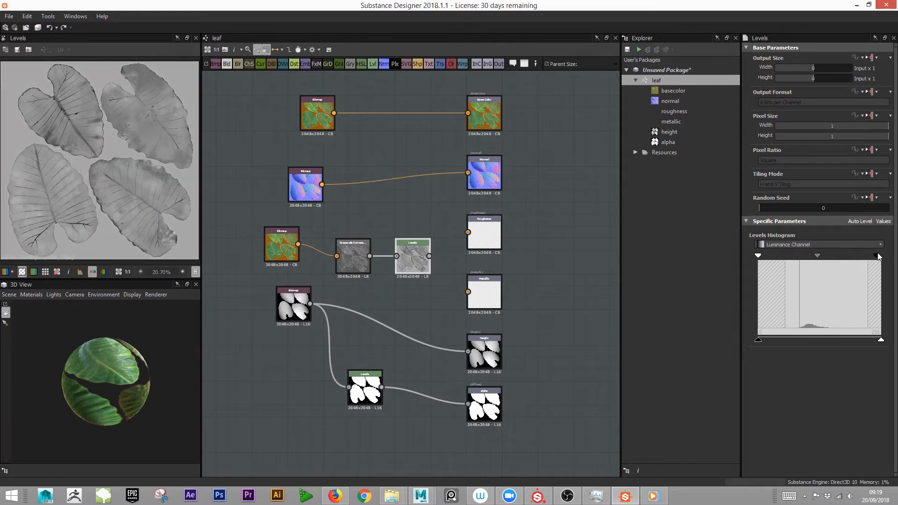
drag(876, 256, 892, 257)
mouse_move(760, 339)
mouse_down()
mouse_move(806, 336)
mouse_move(752, 340)
mouse_up()
mouse_move(882, 342)
mouse_down()
mouse_move(843, 341)
mouse_move(885, 344)
mouse_up()
mouse_move(881, 256)
mouse_down()
mouse_move(864, 256)
mouse_move(893, 258)
mouse_up()
drag(758, 340, 791, 341)
drag(881, 340, 870, 342)
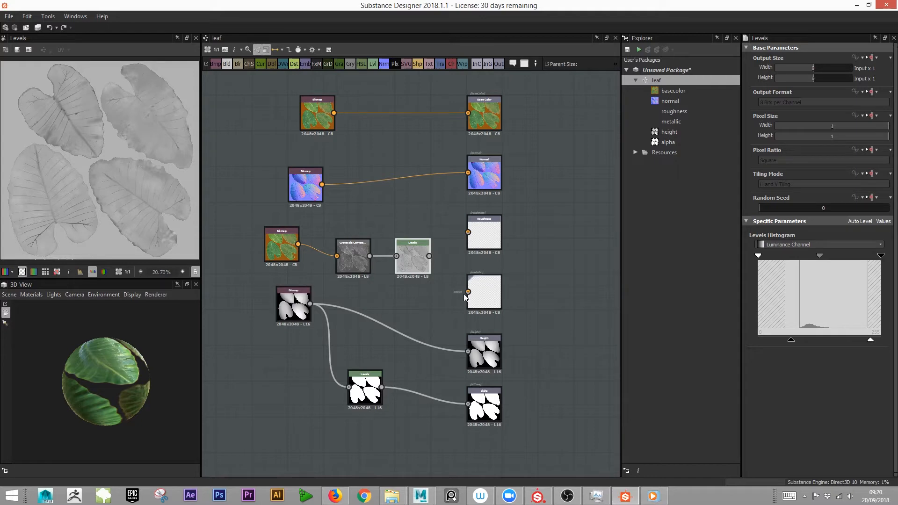
Connect the new Levels node to the Roughness output and align the Levels and Grayscale Conversion nodes in that row
drag(429, 256, 468, 233)
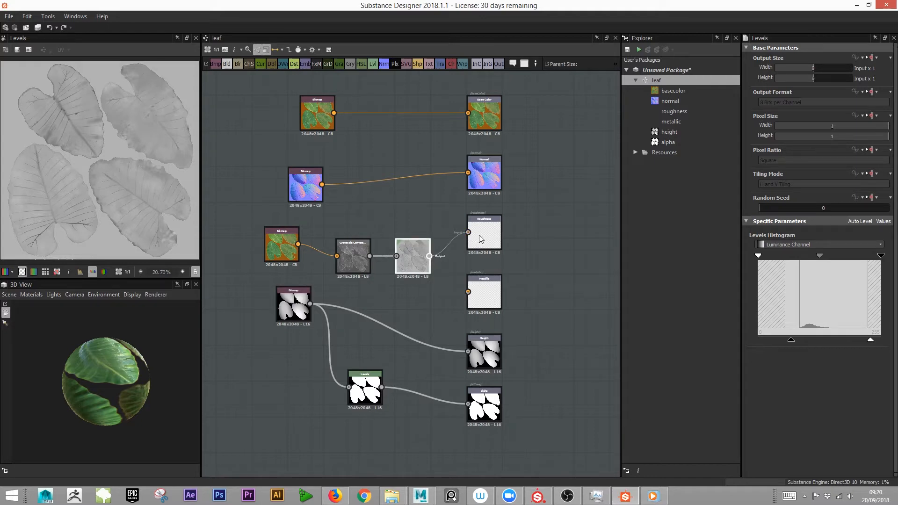
drag(415, 271, 345, 262)
click(358, 265)
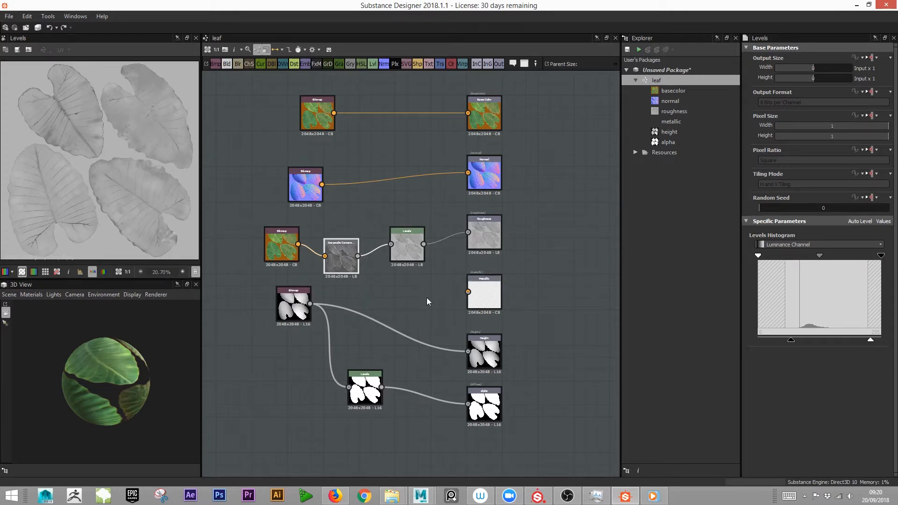
click(427, 298)
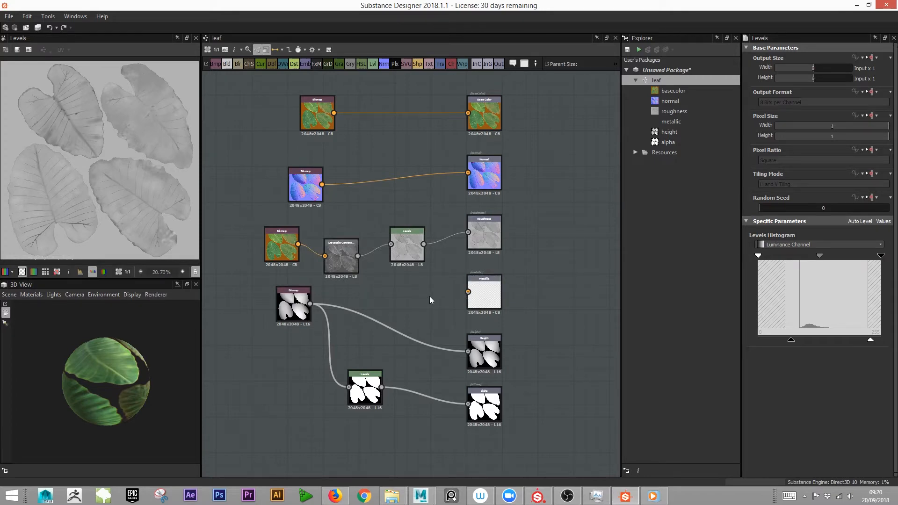
Add a black Uniform Color node, connect it to the Metallic output and align it beside that output
right_click(425, 293)
click(429, 302)
key(space)
text(ddd)
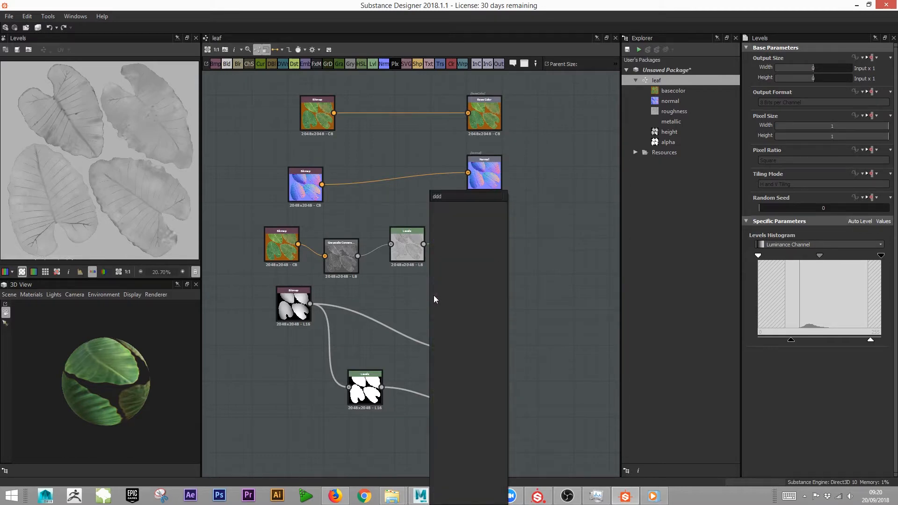
key(BackSpace)
key(BackSpace)
key(BackSpace)
text(con)
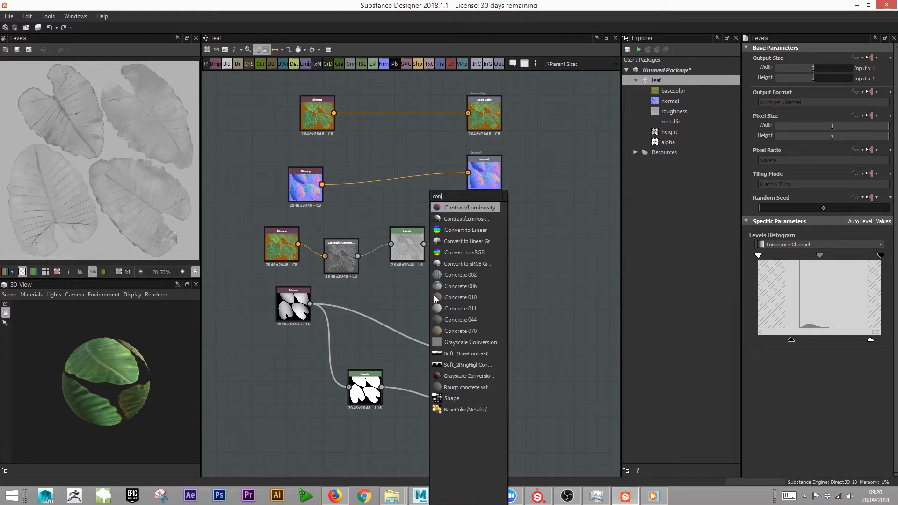
key(BackSpace)
key(BackSpace)
key(BackSpace)
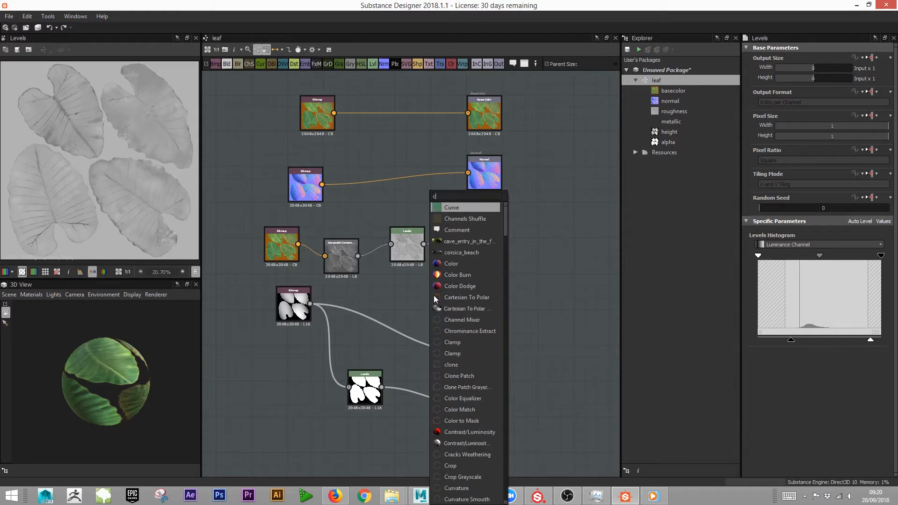
text(colo)
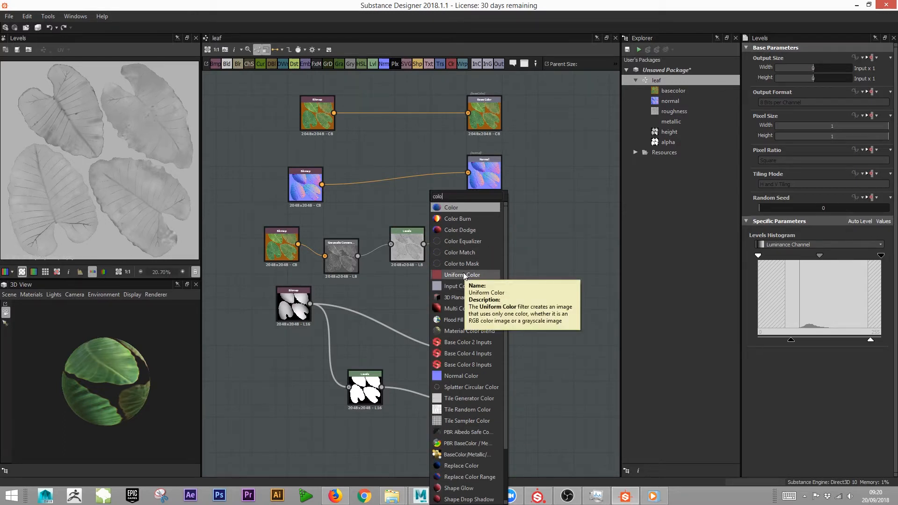
key(BackSpace)
key(BackSpace)
key(BackSpace)
key(BackSpace)
text(unif)
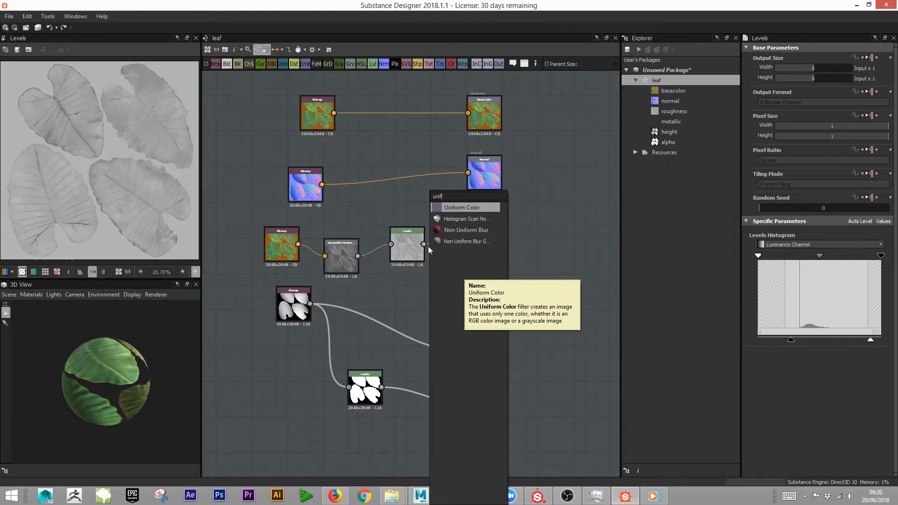
click(457, 207)
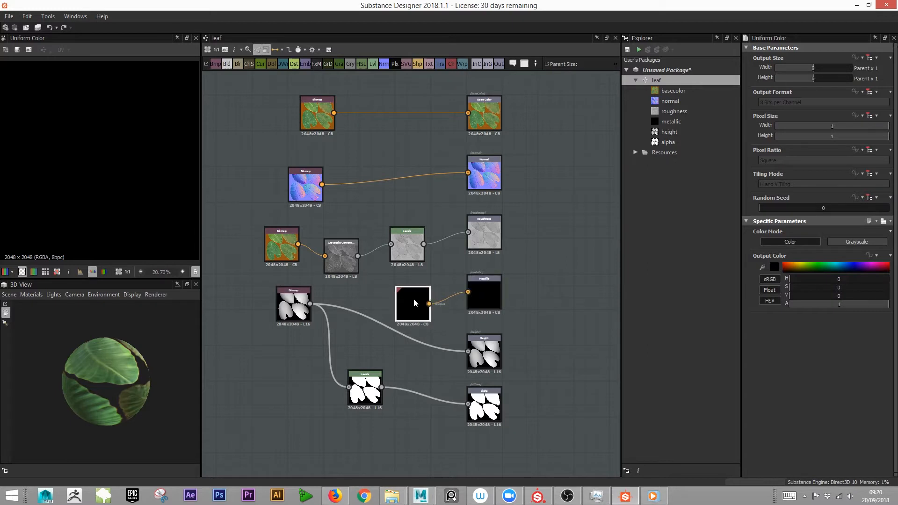
drag(410, 302, 426, 292)
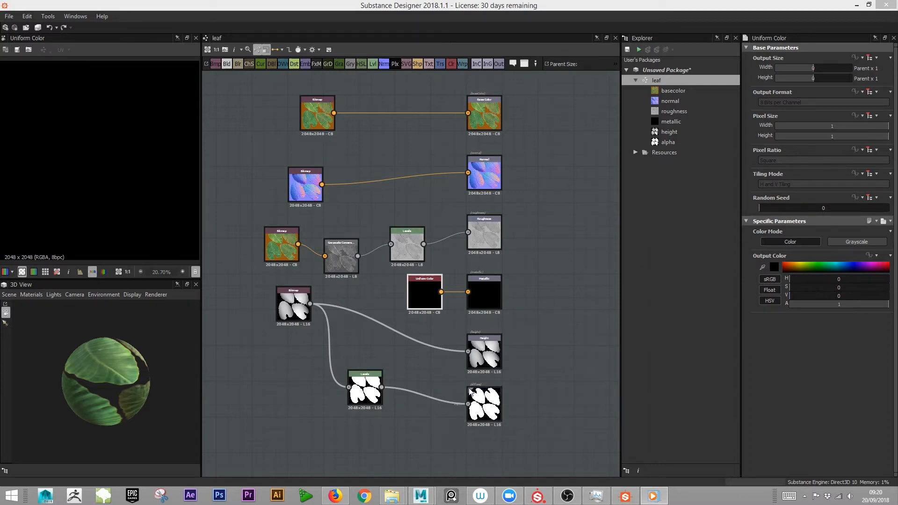
Nudge the alpha output node closer to the Height output and display it in the 2D view
click(491, 398)
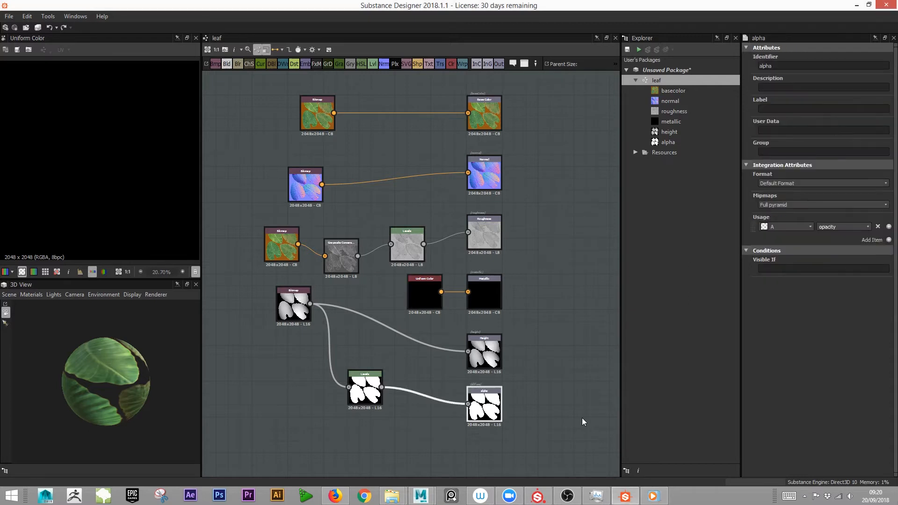
right_click(491, 413)
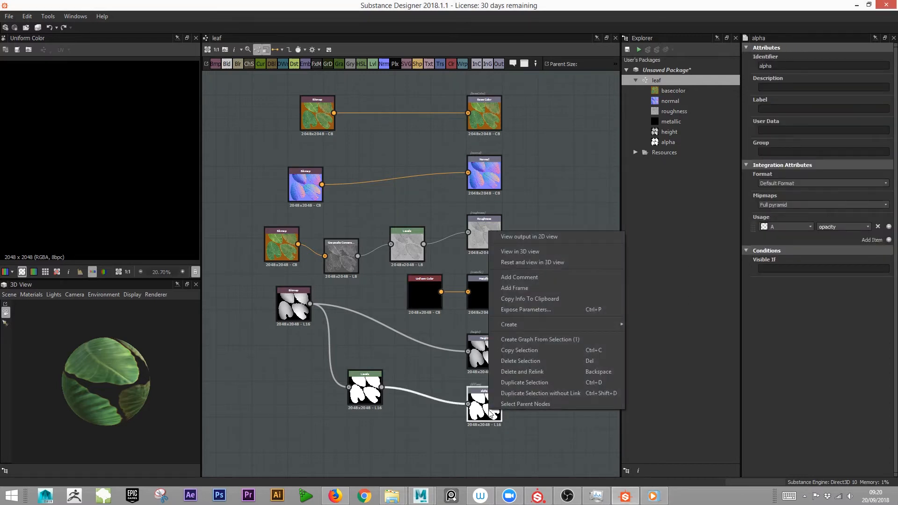
click(487, 418)
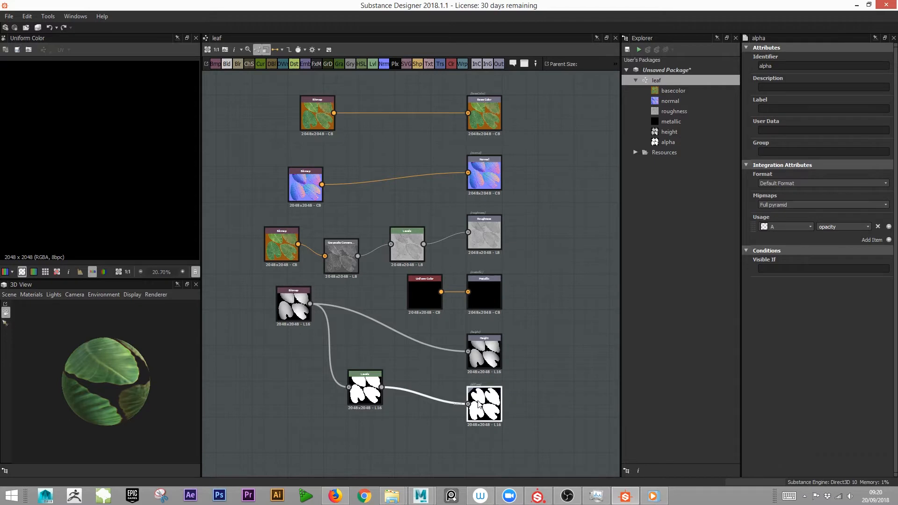
drag(478, 405, 479, 400)
double_click(497, 405)
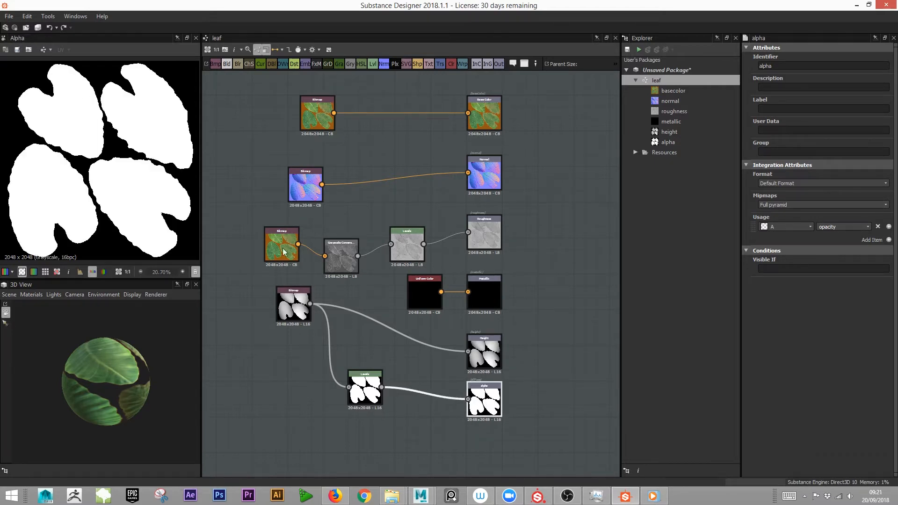
Start saving the alpha image and create and open a new folder named leaves on the Desktop
click(15, 54)
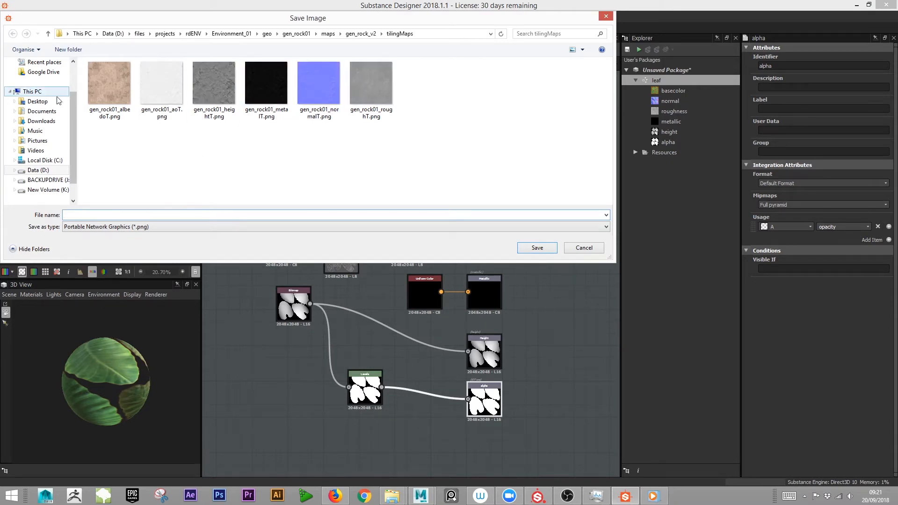
click(38, 101)
right_click(393, 164)
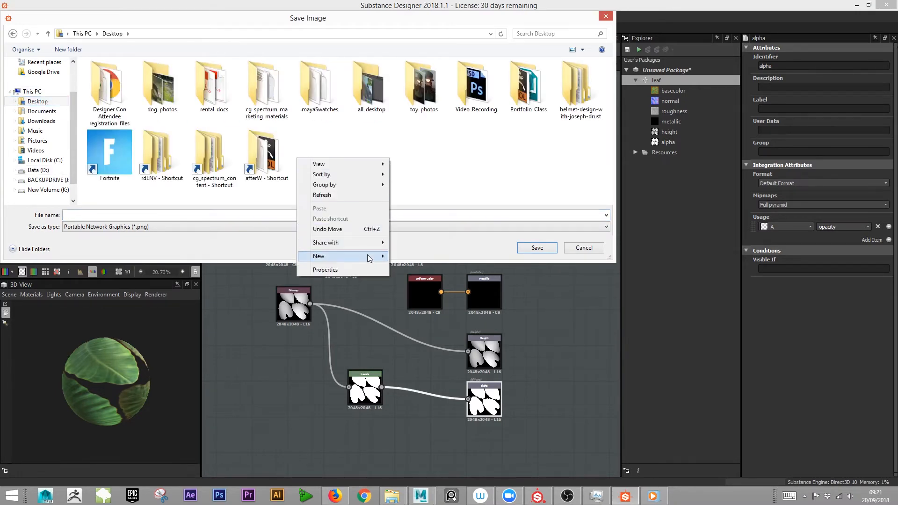
mouse_move(322, 254)
click(275, 257)
text(leaves)
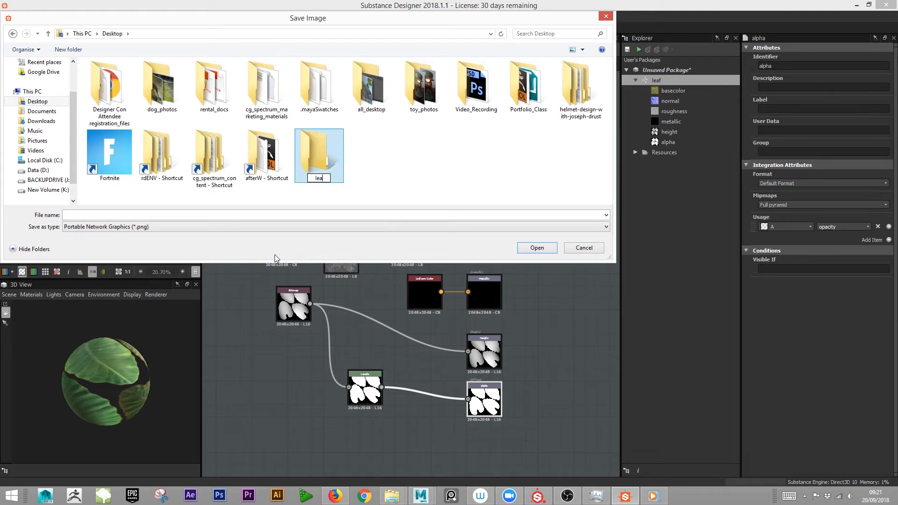
key(Return)
key(Return)
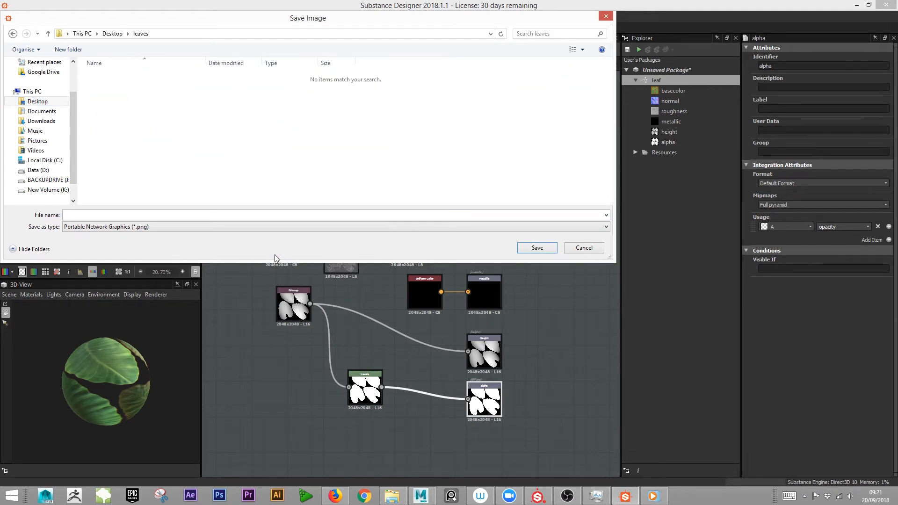
Save the alpha image as leaf1_alpha in PNG format in the leaves folder
click(325, 214)
text(l)
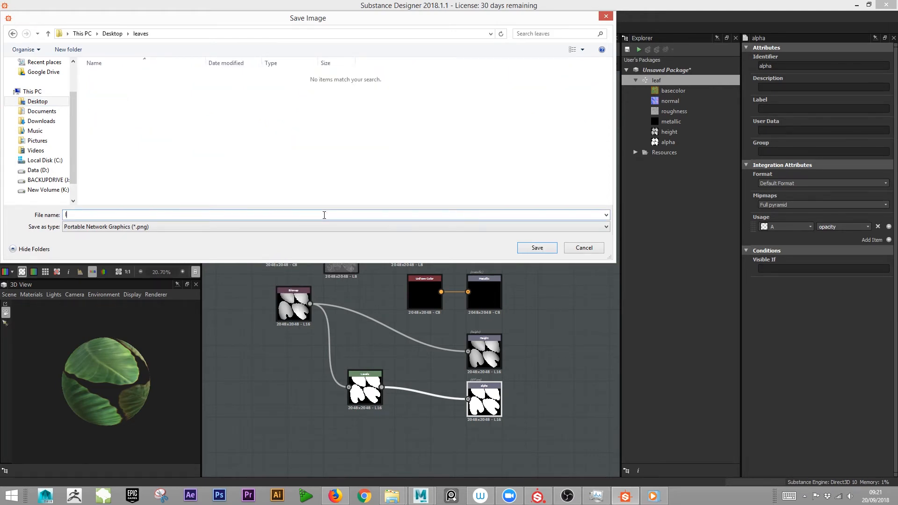
text(eaf1_alpha)
key(Return)
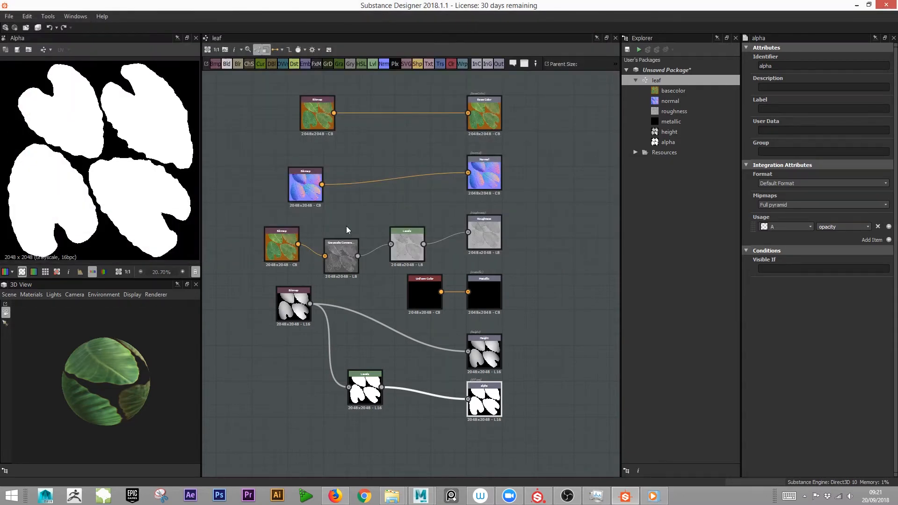
Display the Height output in the 2D view and save its image as leaf1_height in PNG format in the leaves folder
double_click(487, 362)
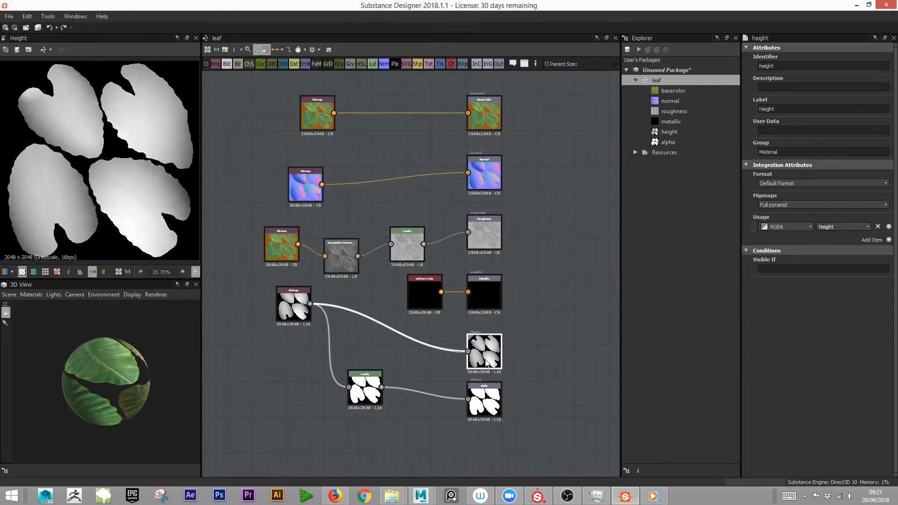
click(17, 49)
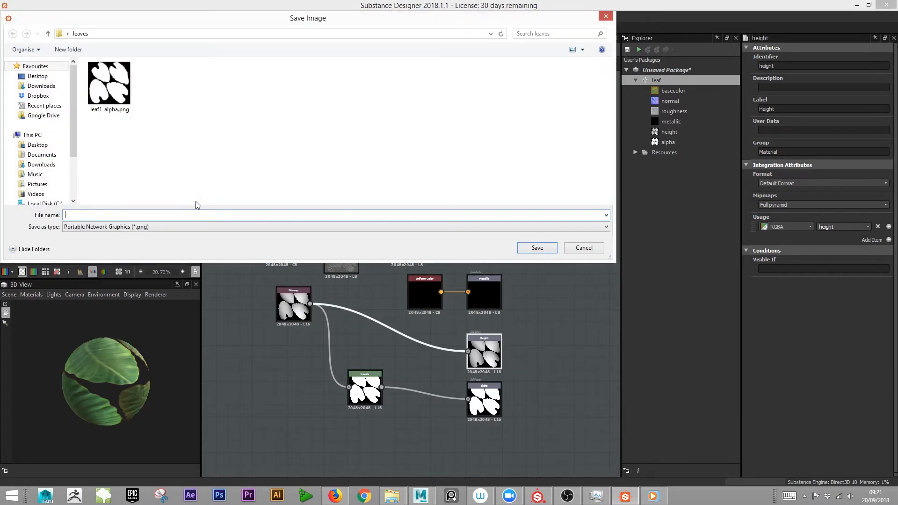
text(leaf1_)
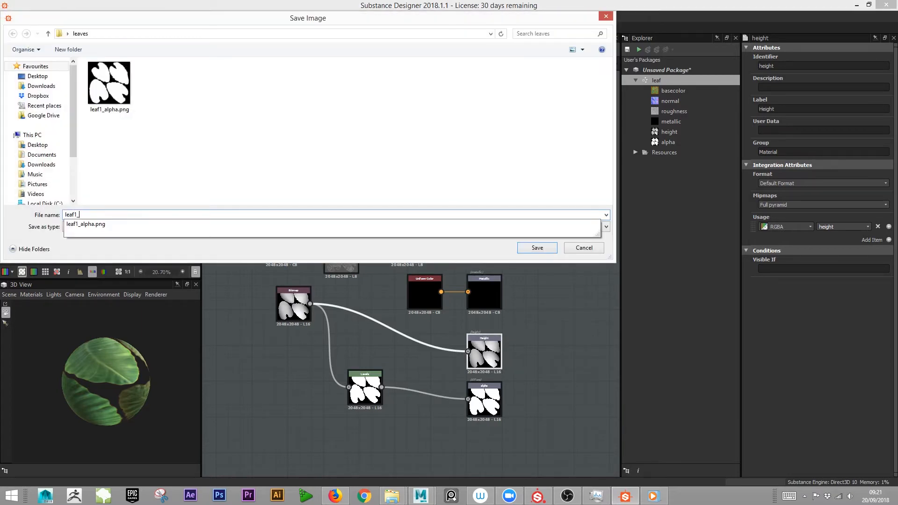
text(height)
key(Return)
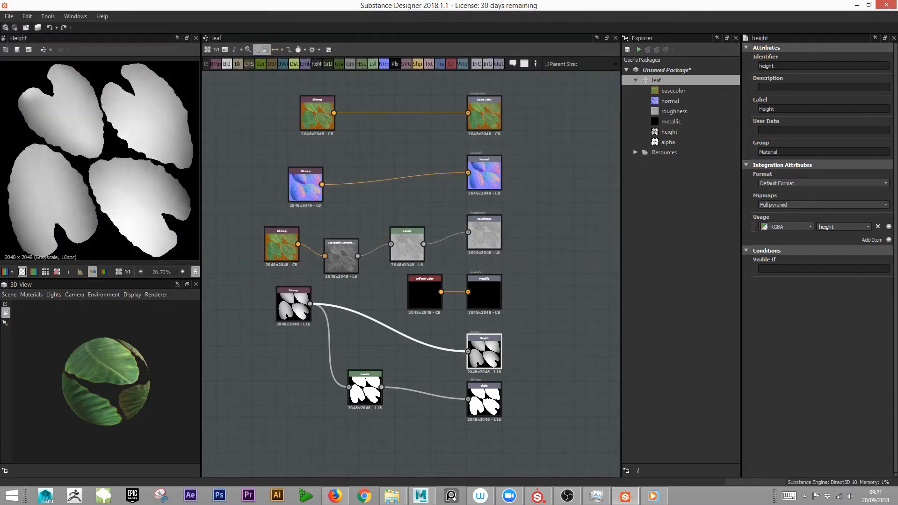
Display the Roughness output in the 2D view and save its image as leaf1_rough in PNG format in the leaves folder
double_click(473, 295)
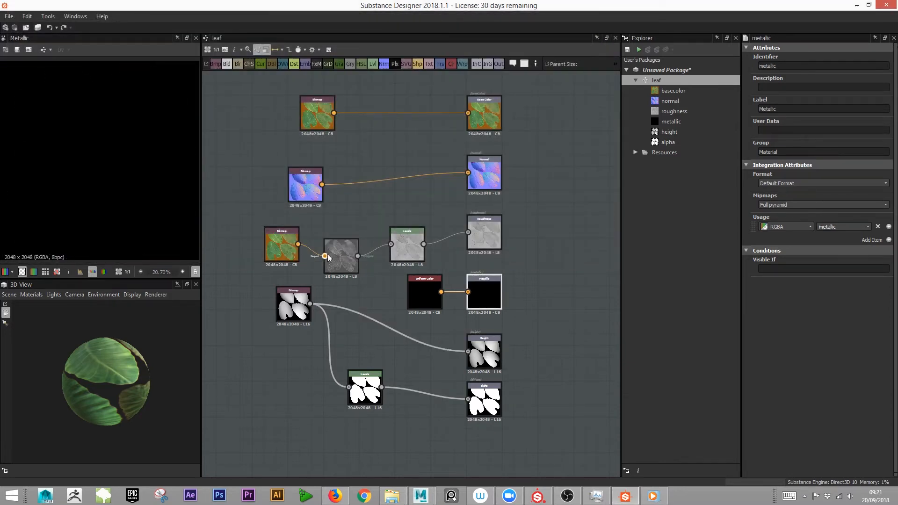
double_click(485, 233)
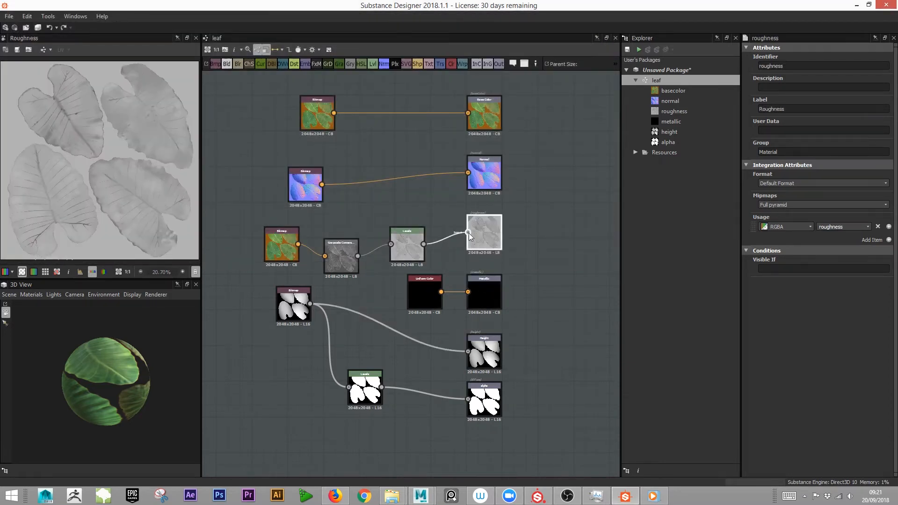
click(16, 49)
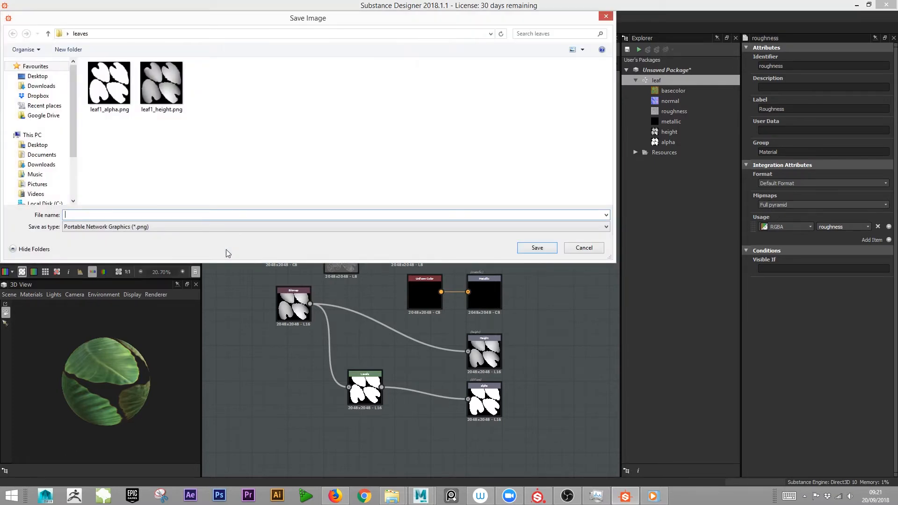
text(leaf1_)
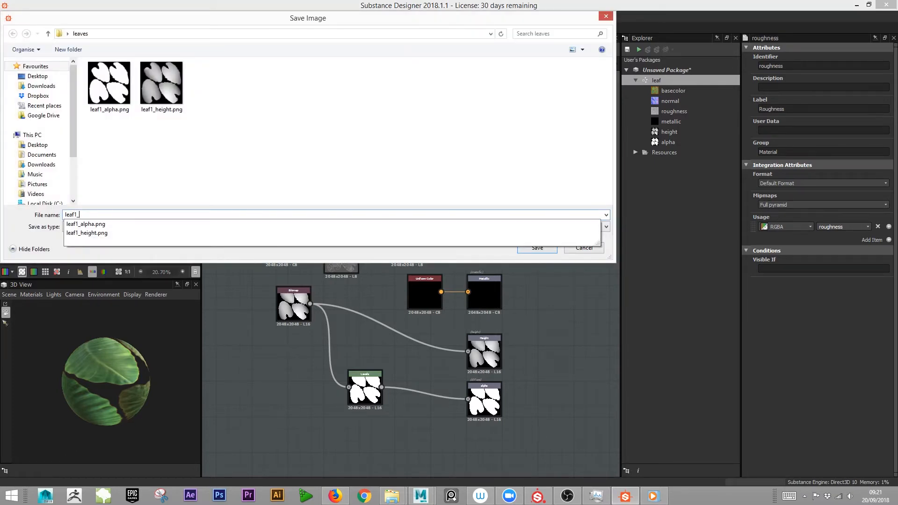
text(roughness)
key(Return)
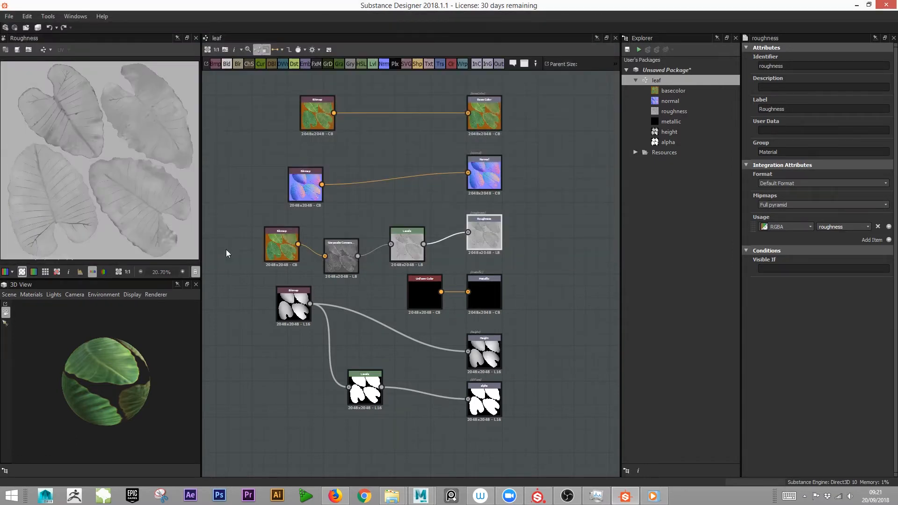
Display the Normal output in the 2D view and save its image as leaf1_normal in PNG format in the leaves folder
double_click(485, 174)
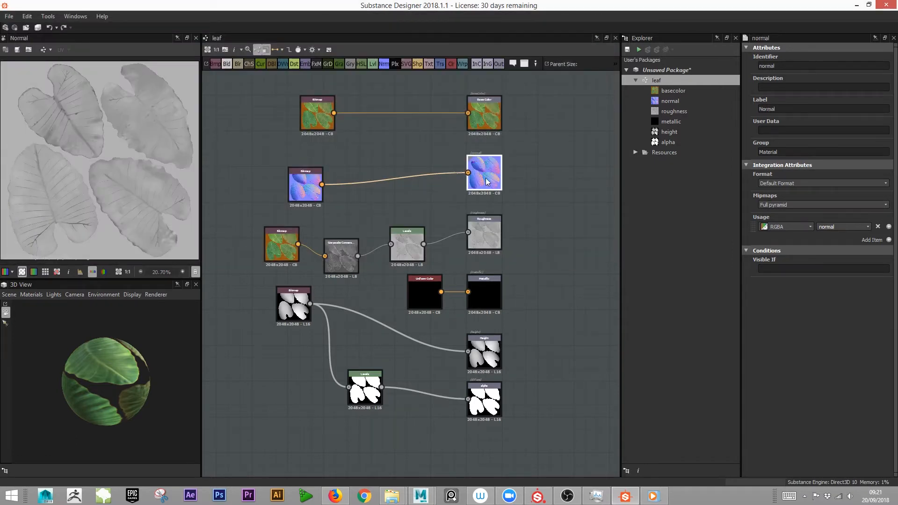
click(8, 28)
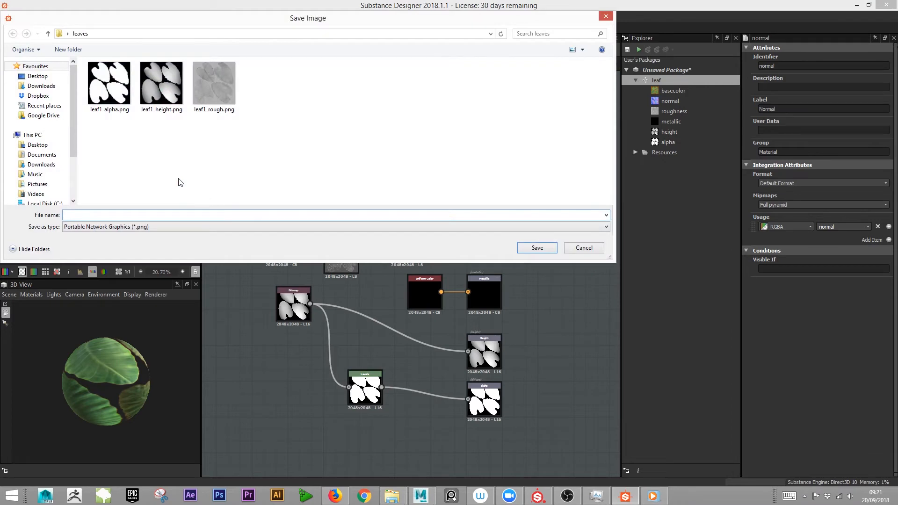
text(leaf1_normal)
key(Return)
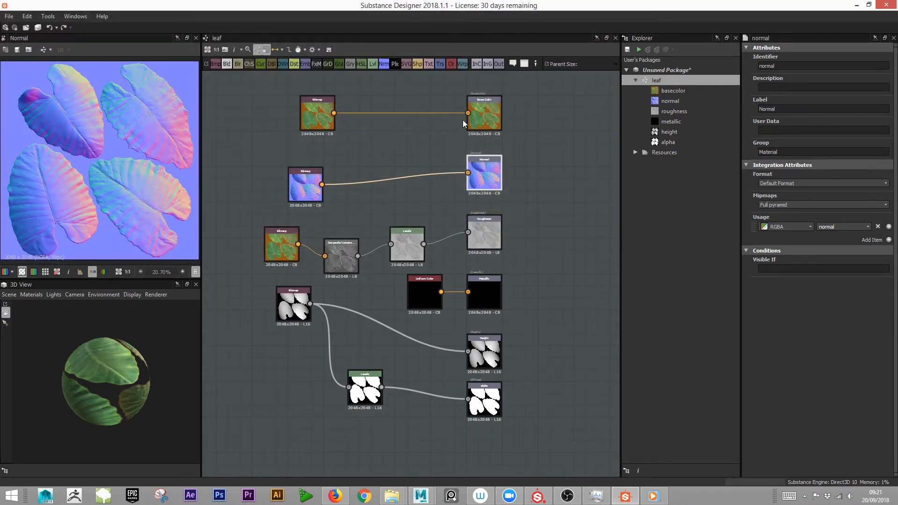
Display the Base Color output in the 2D view and save its image as leaf1_diffuse in PNG format in the leaves folder
double_click(499, 124)
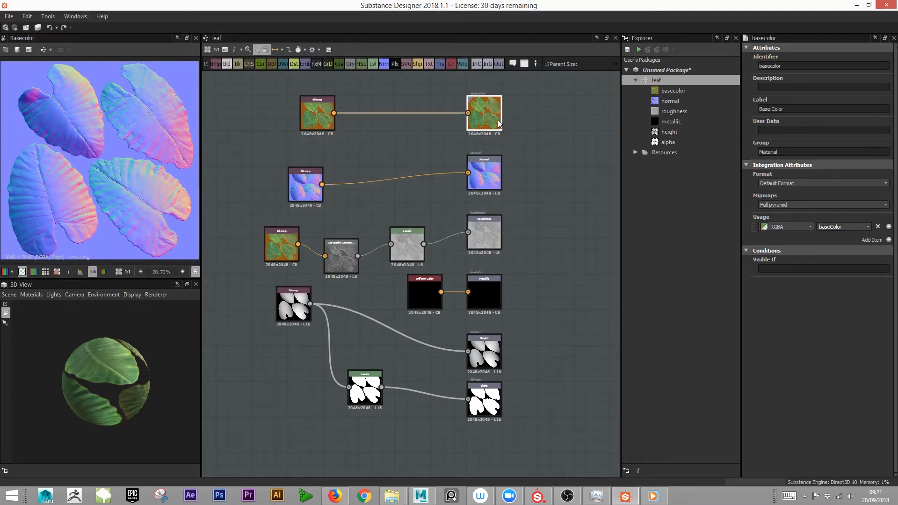
click(17, 50)
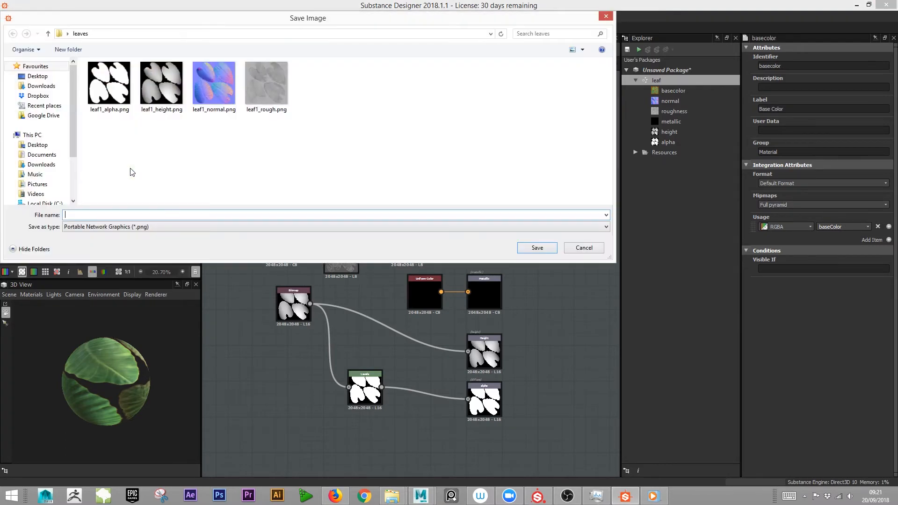
text(leaf1)
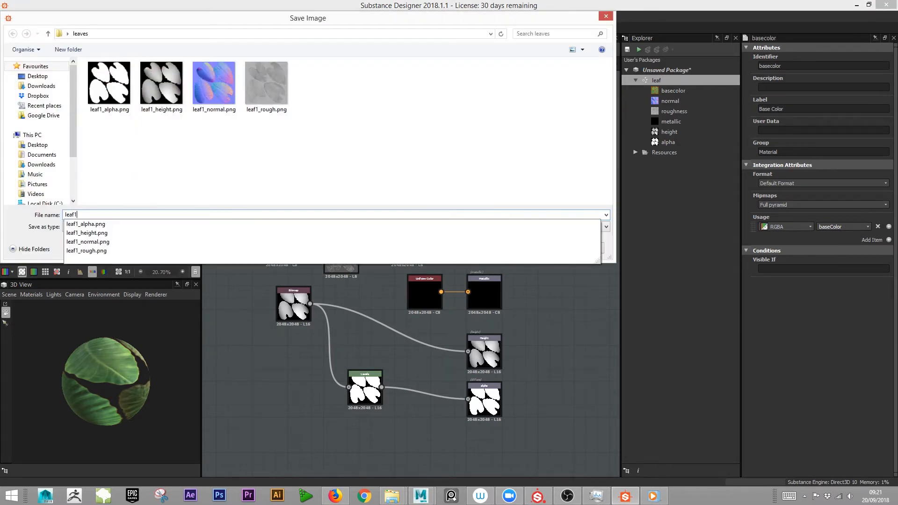
text(_diff)
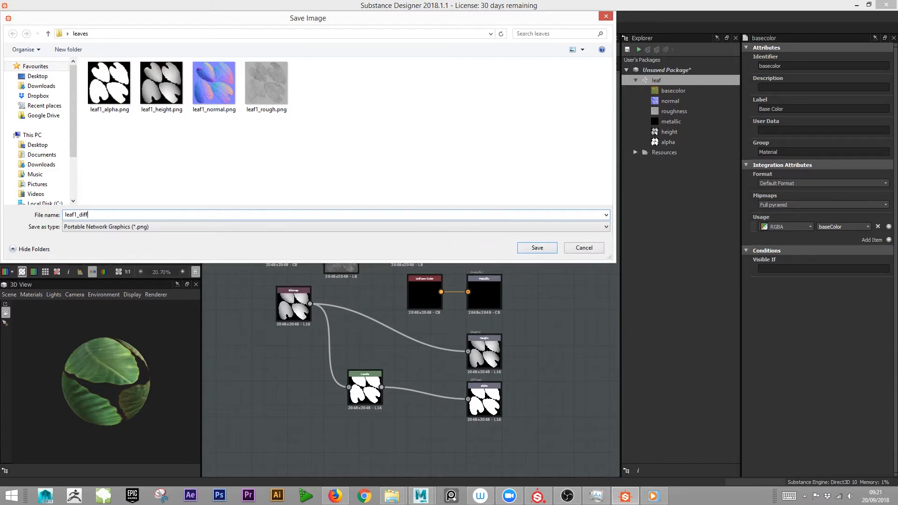
text(use)
key(Return)
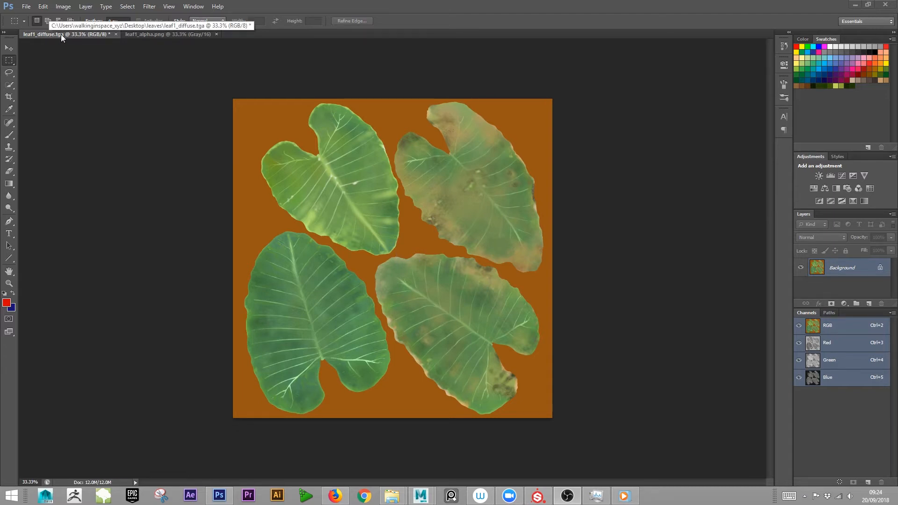
In Photoshop, copy the whole leaf1_alpha.png image into a new alpha channel of leaf1_diffuse.tga and reselect the RGB channels
click(159, 33)
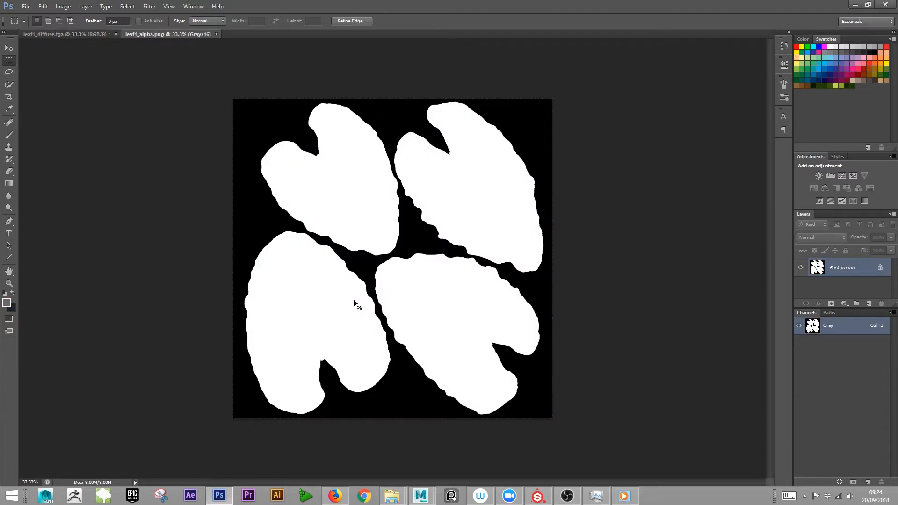
click(87, 35)
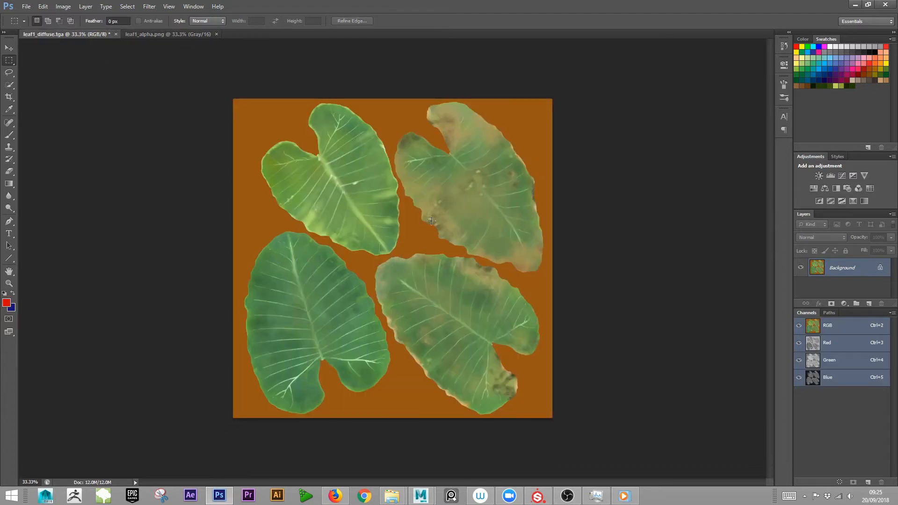
click(867, 483)
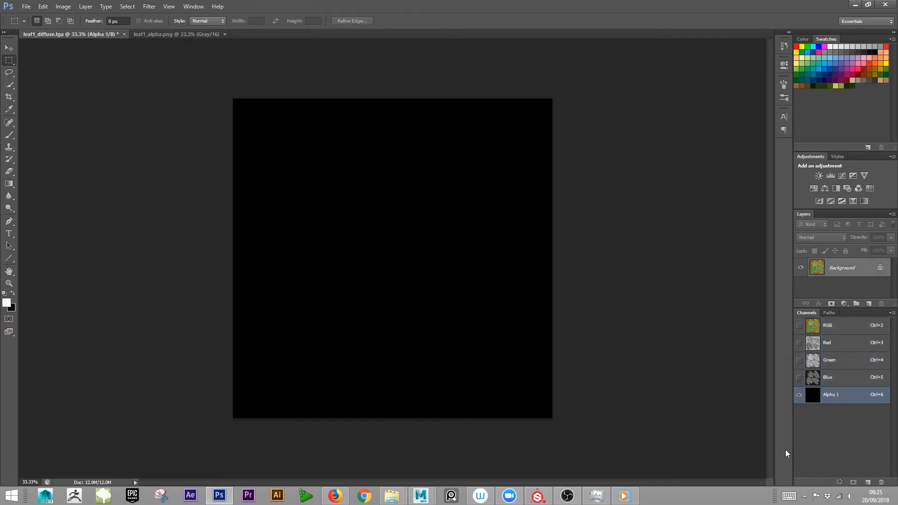
key(ctrl+v)
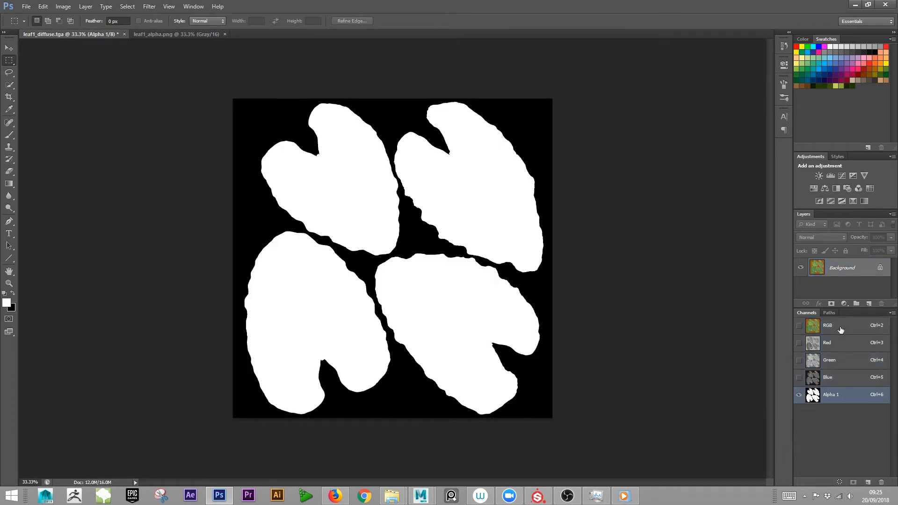
click(841, 331)
Save the diffuse image in Targa format with alpha channels included, replacing leaf1_diffuse.tga in the leaves folder
click(26, 6)
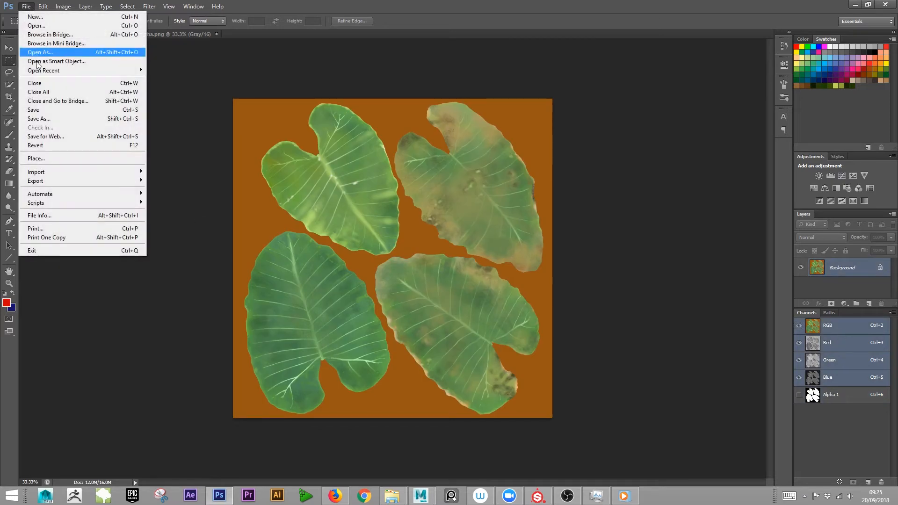
click(46, 121)
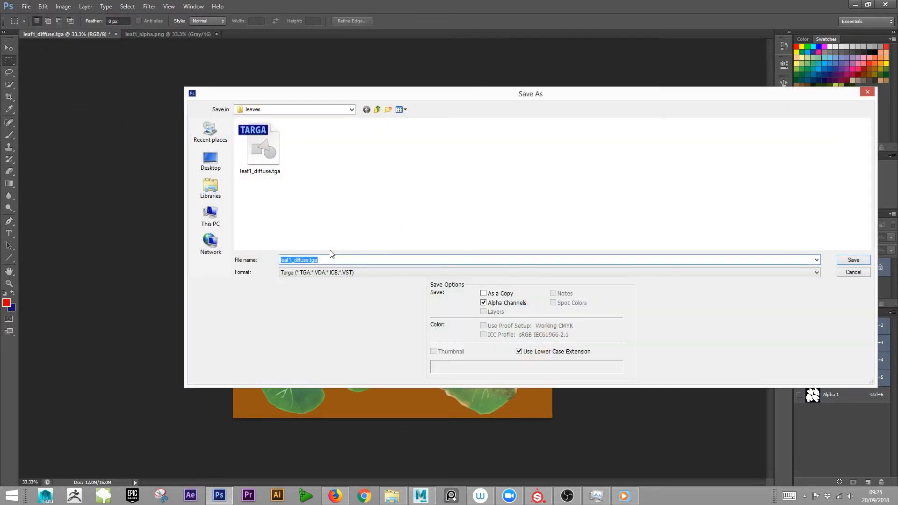
click(279, 165)
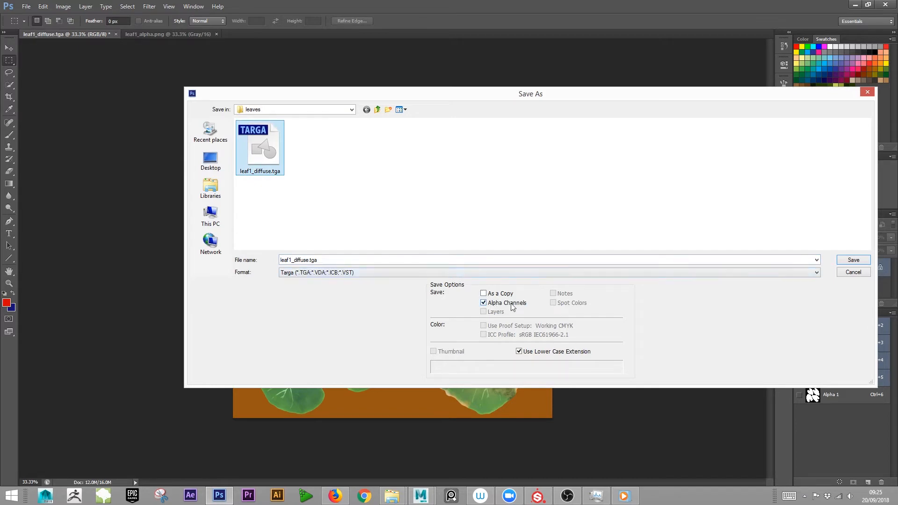
click(847, 261)
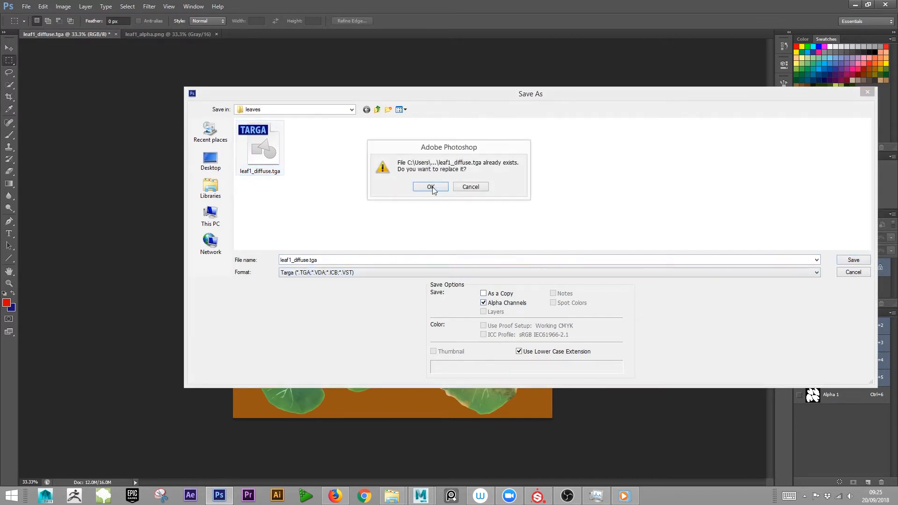
click(434, 189)
click(473, 163)
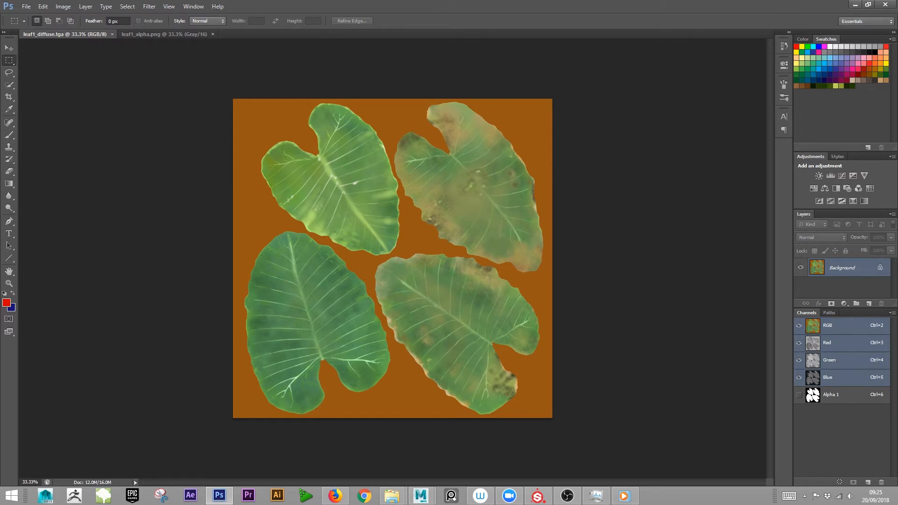
Switch to Maya and delete the existing leaf-textured plane from the scene
click(854, 5)
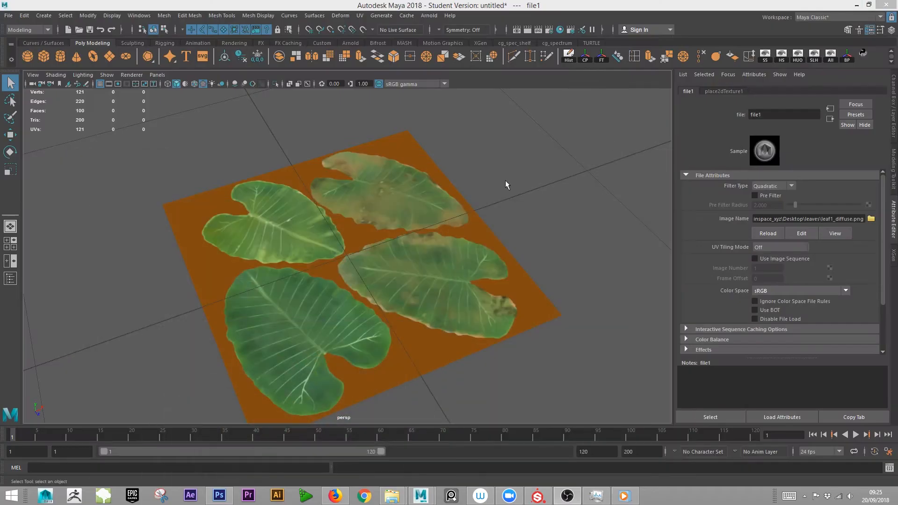
click(392, 200)
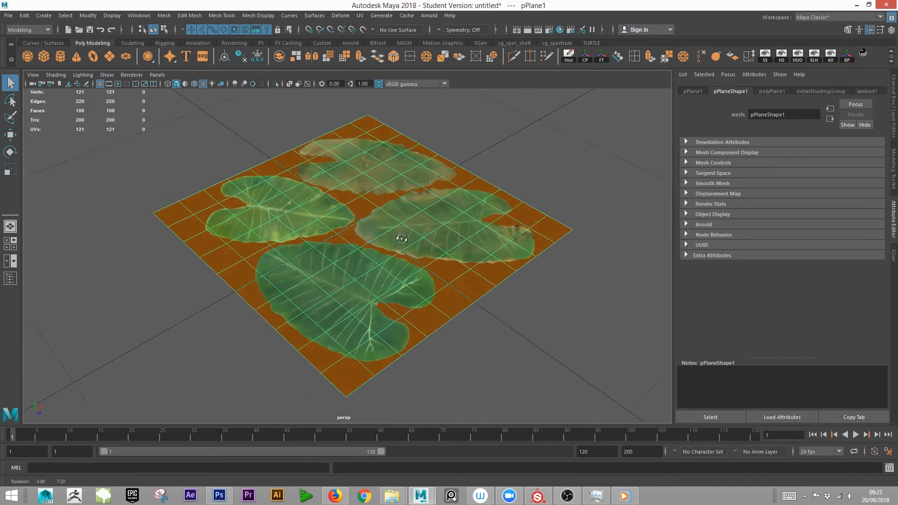
key(Delete)
key(f)
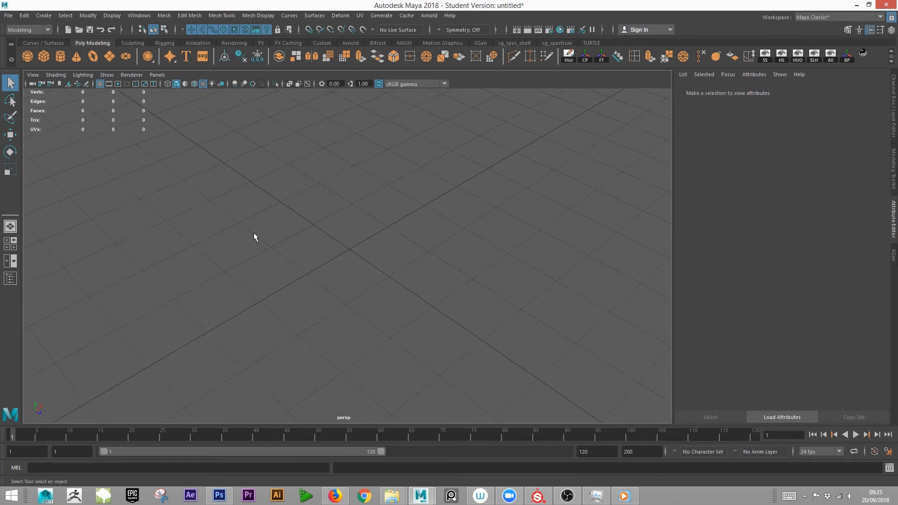
Create a new polygon plane at the origin and scale it up uniformly to about 18.3
click(109, 57)
key(r)
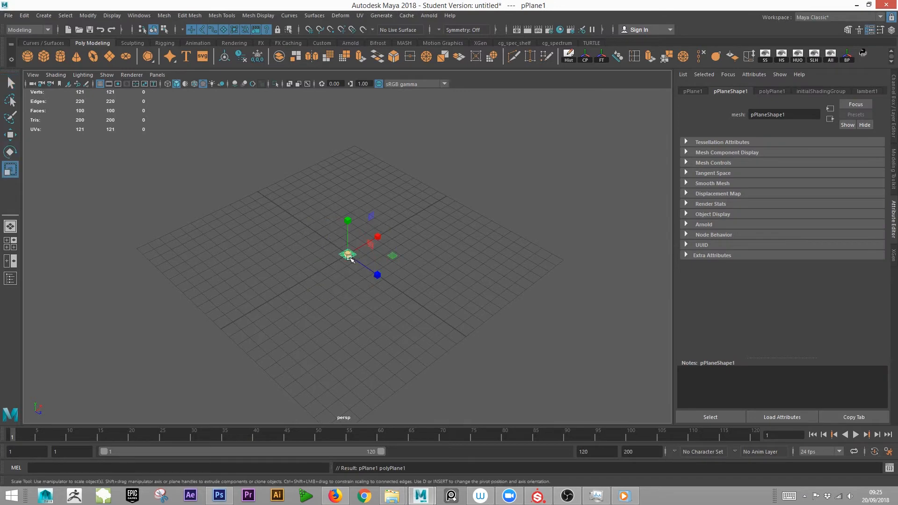
drag(348, 255, 499, 318)
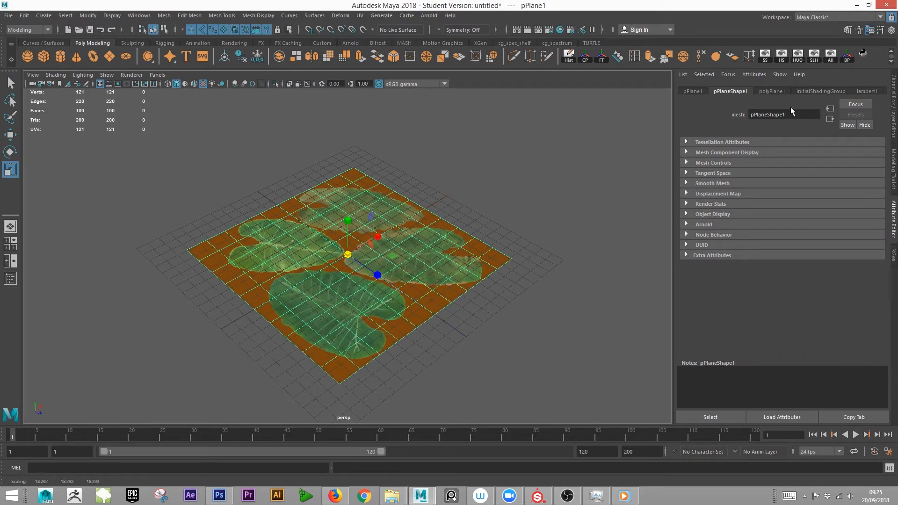
Set both the width and height subdivisions of the new plane to 1
click(773, 92)
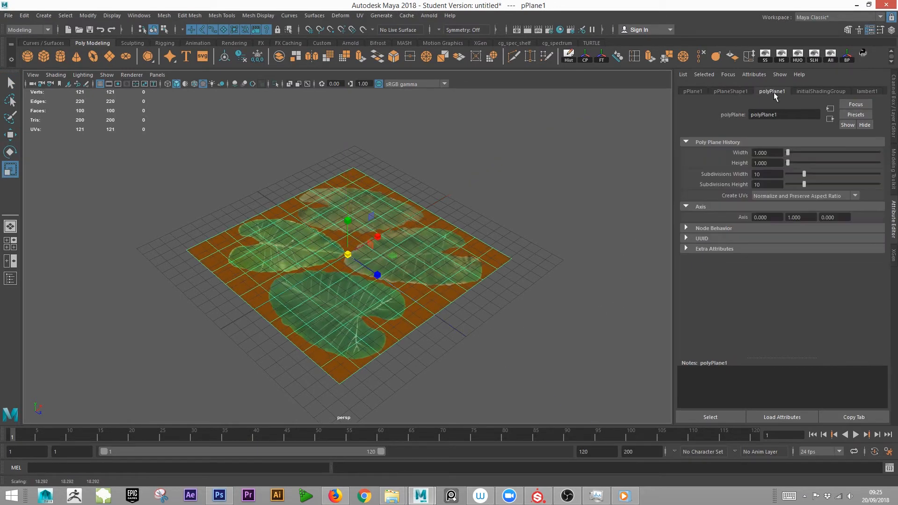
click(774, 177)
text(1)
key(Return)
key(Return)
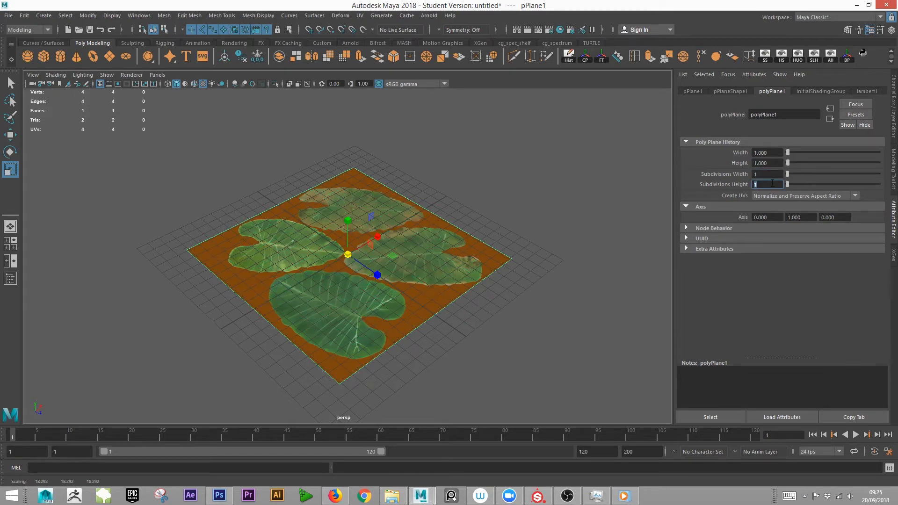
Hide the grid in the perspective viewport
alt+drag(451, 234, 380, 249)
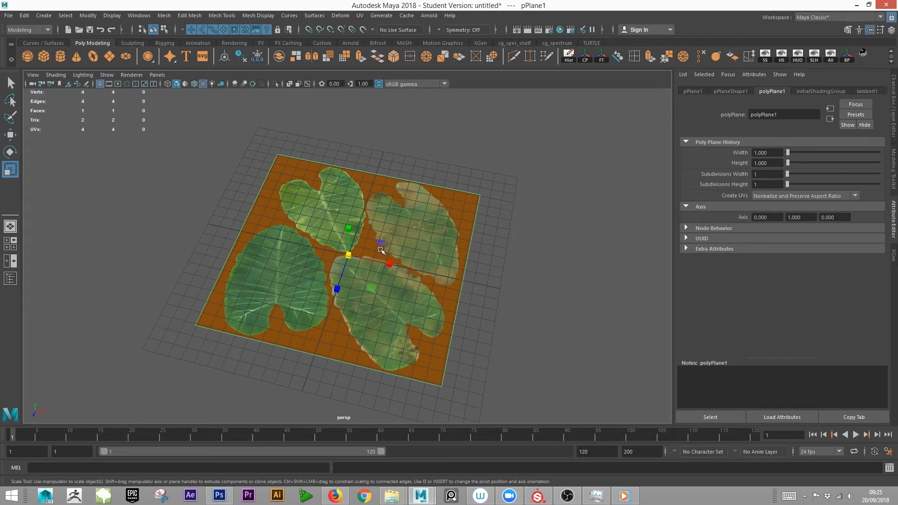
click(107, 75)
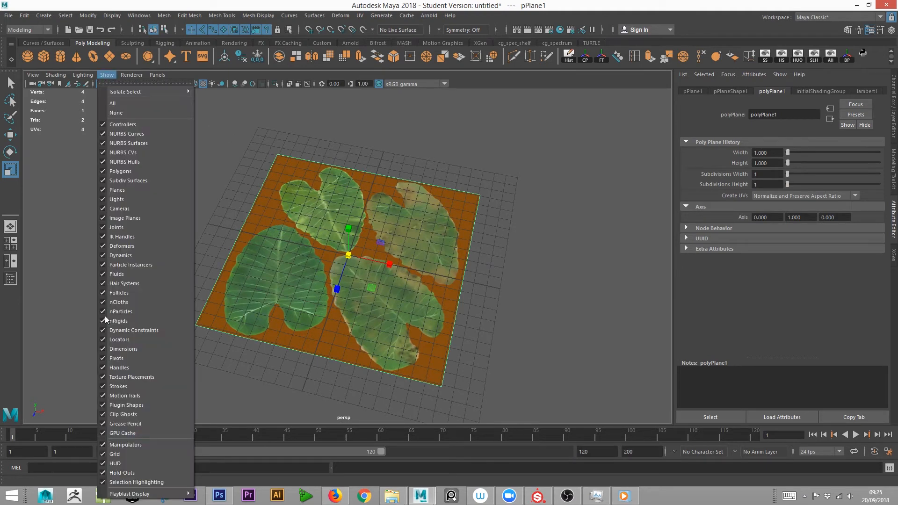
click(124, 455)
alt+drag(280, 393, 358, 351)
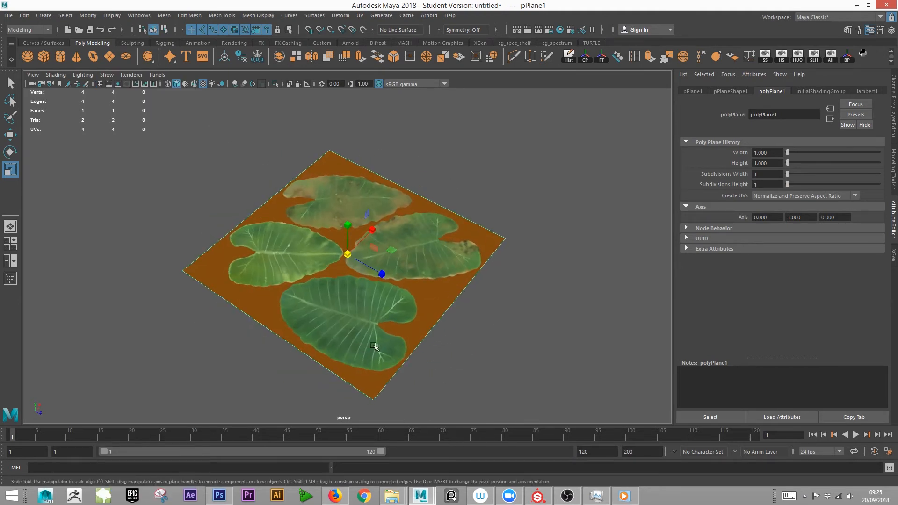
Open the Hypershade, enlarge its node creation area and create a new Lambert material
click(139, 16)
mouse_move(170, 77)
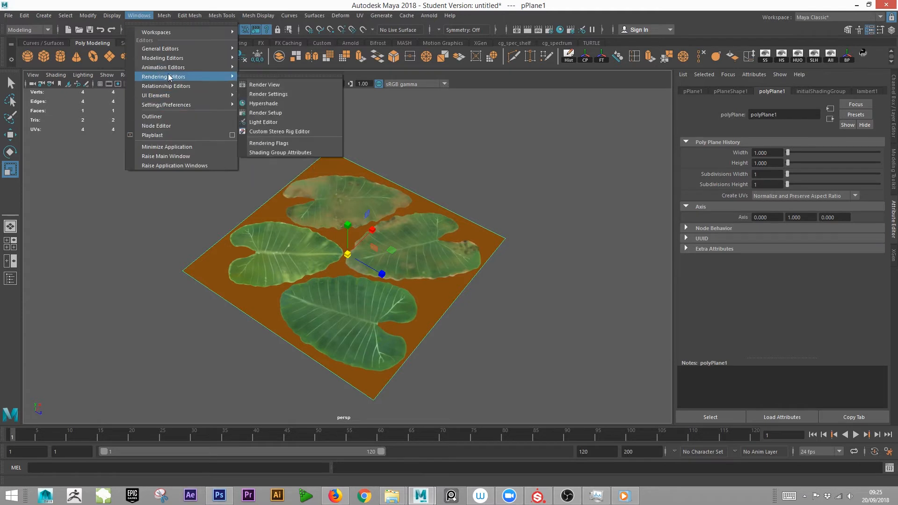
click(258, 102)
drag(412, 346, 293, 82)
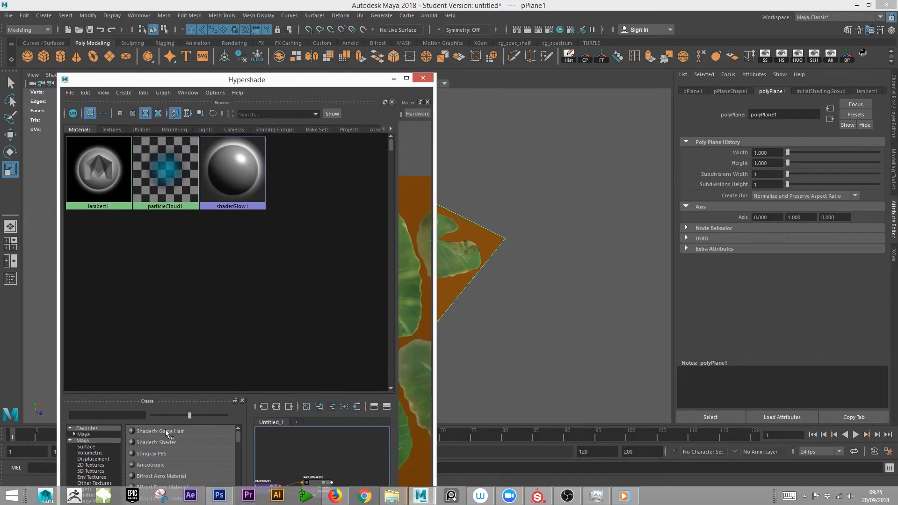
drag(252, 408, 252, 291)
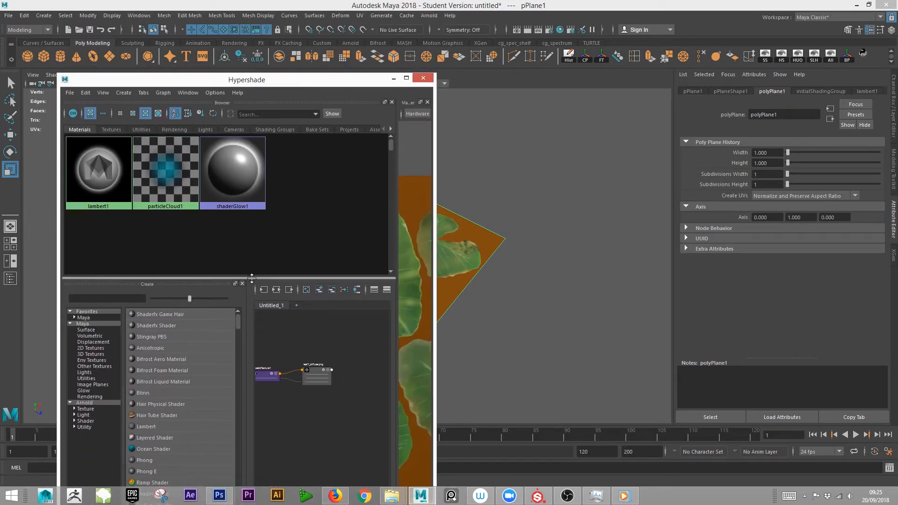
click(156, 427)
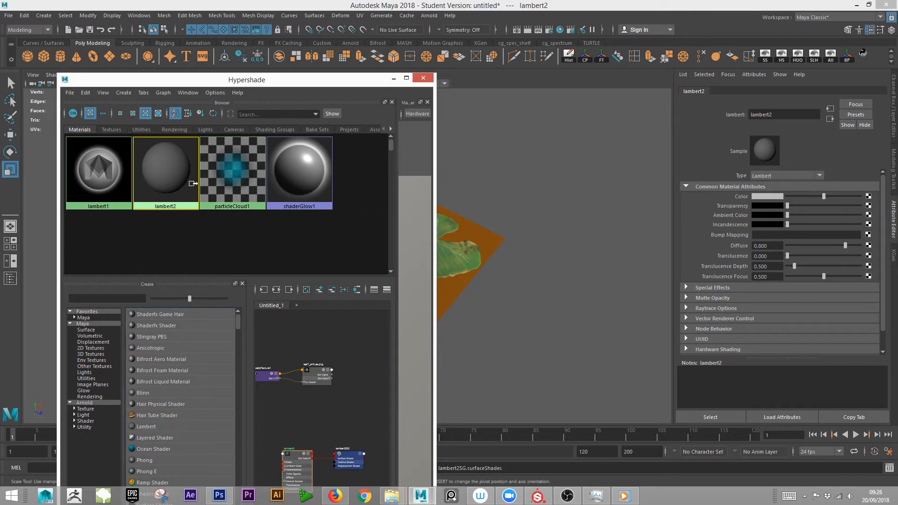
Connect a File texture to the new Lambert's color and load leaf1_diffuse.tga from the leaves folder
click(869, 197)
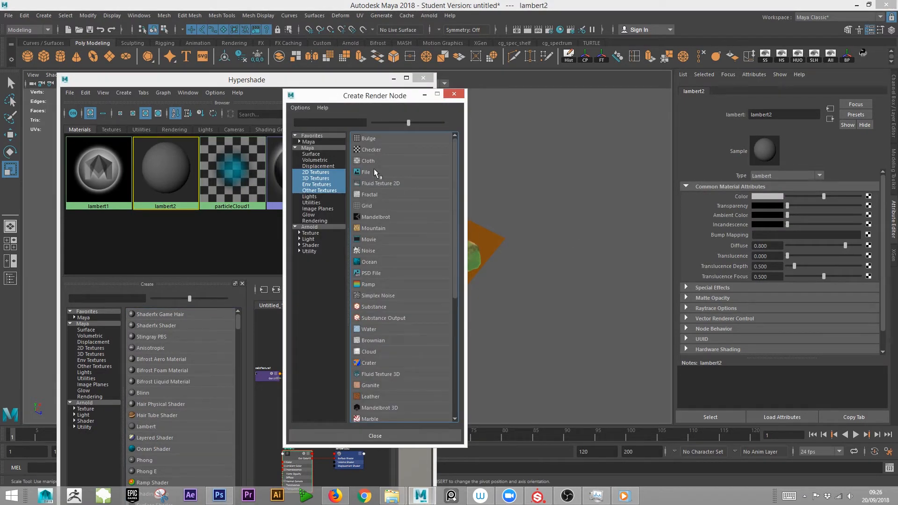
click(365, 172)
click(871, 218)
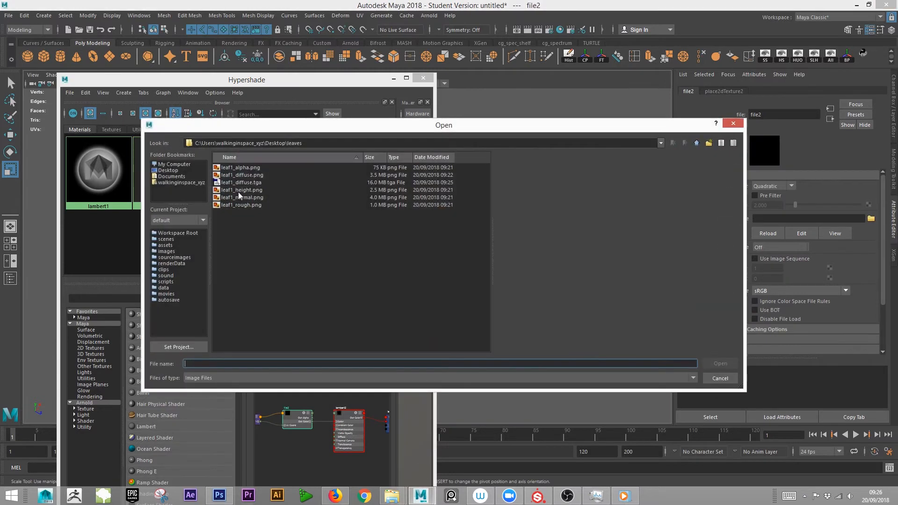
click(248, 182)
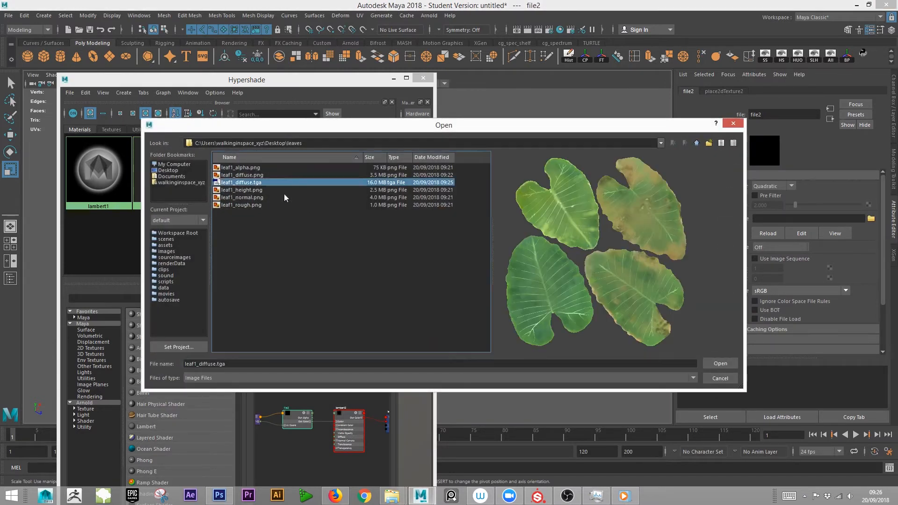
click(720, 364)
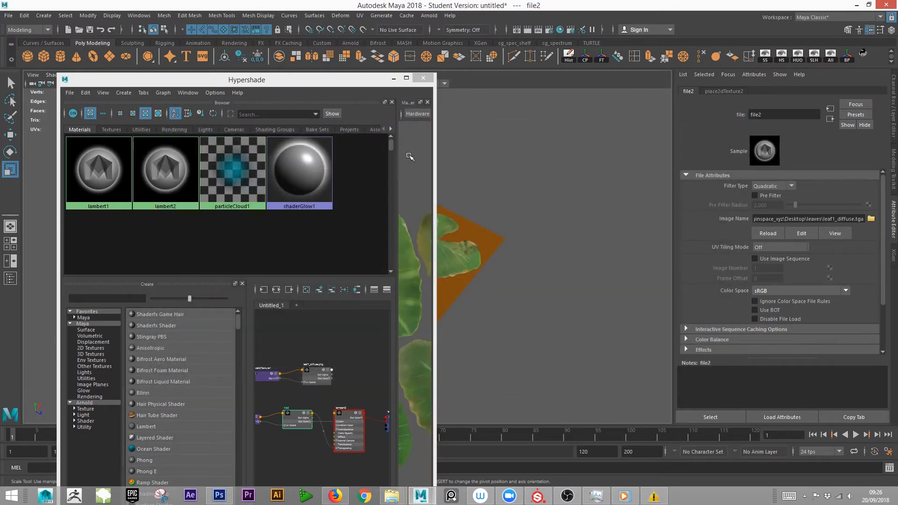
Assign the new Lambert material to the leaf plane in the viewport and close the Hypershade
drag(399, 160, 264, 160)
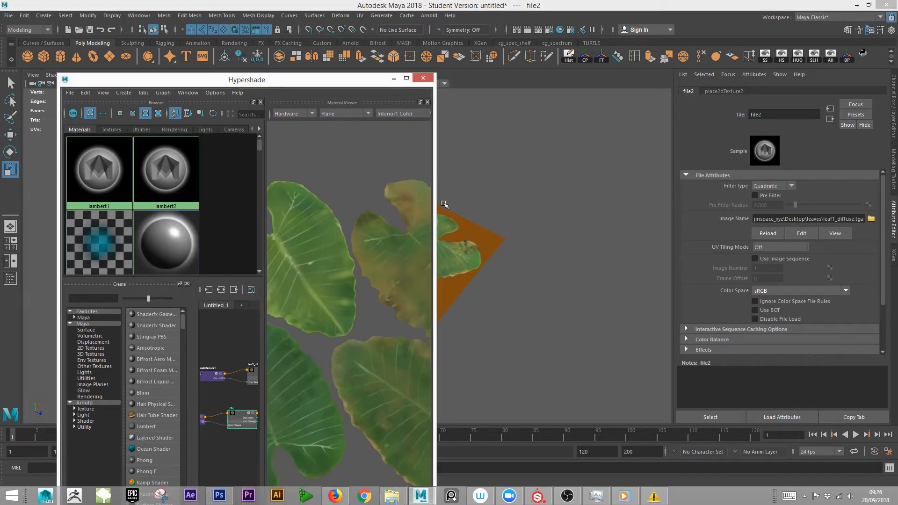
drag(436, 202, 515, 203)
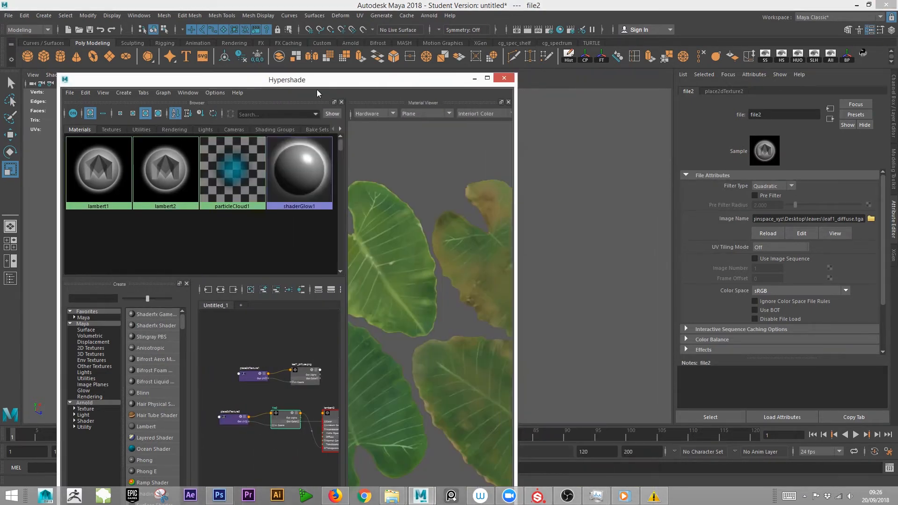
drag(317, 84, 514, 233)
click(360, 318)
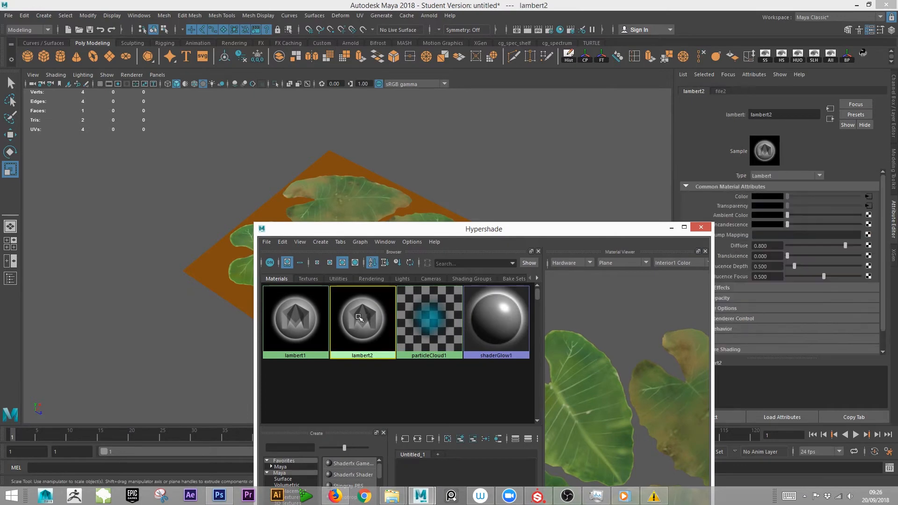
middle_drag(346, 211, 347, 212)
drag(593, 240, 395, 352)
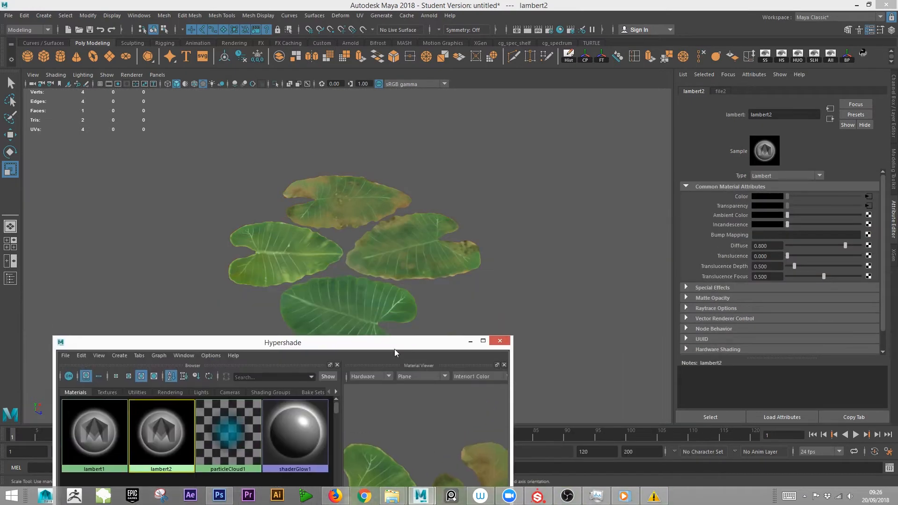
alt+drag(436, 257, 427, 290)
click(502, 347)
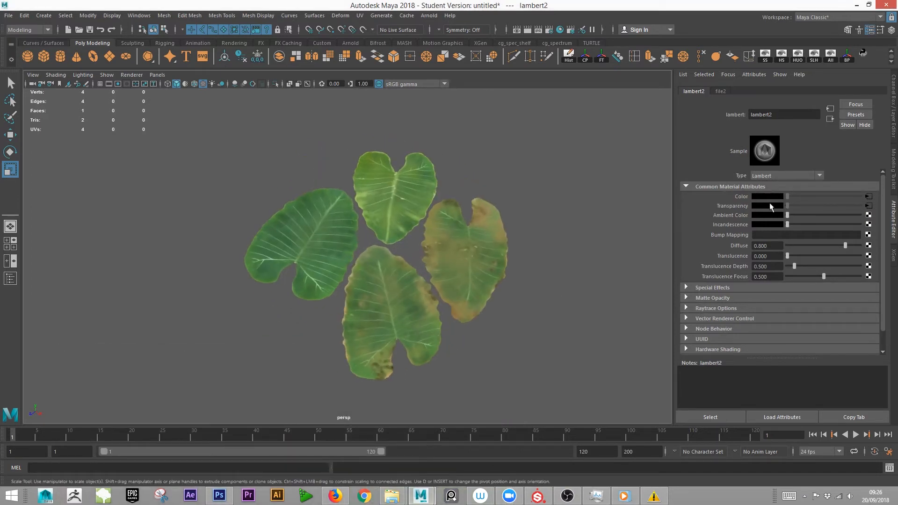
Select the leaf plane and examine its transparent areas around the leaves from several angles
alt+drag(399, 328, 425, 248)
click(374, 265)
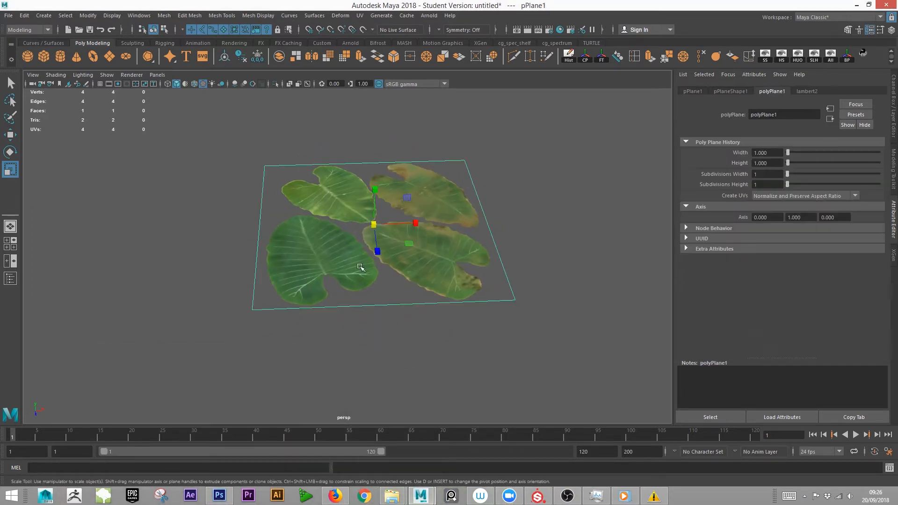
alt+drag(361, 268, 412, 333)
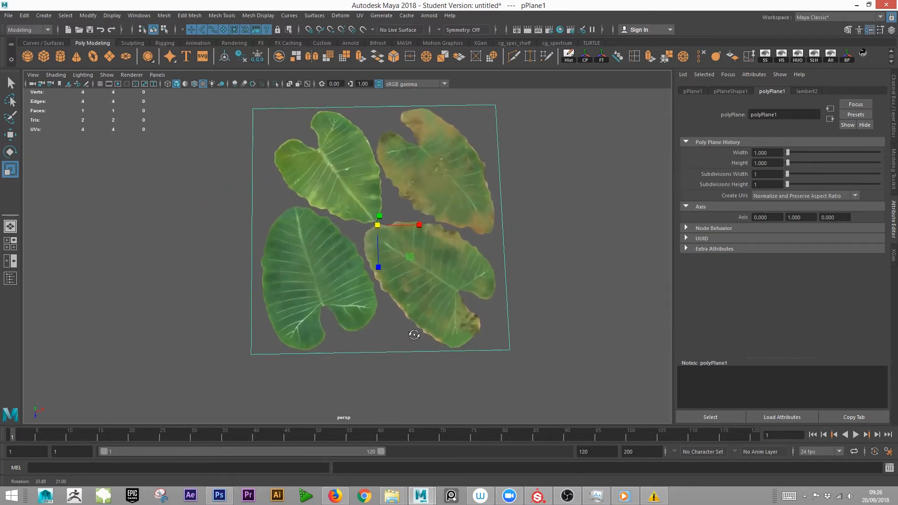
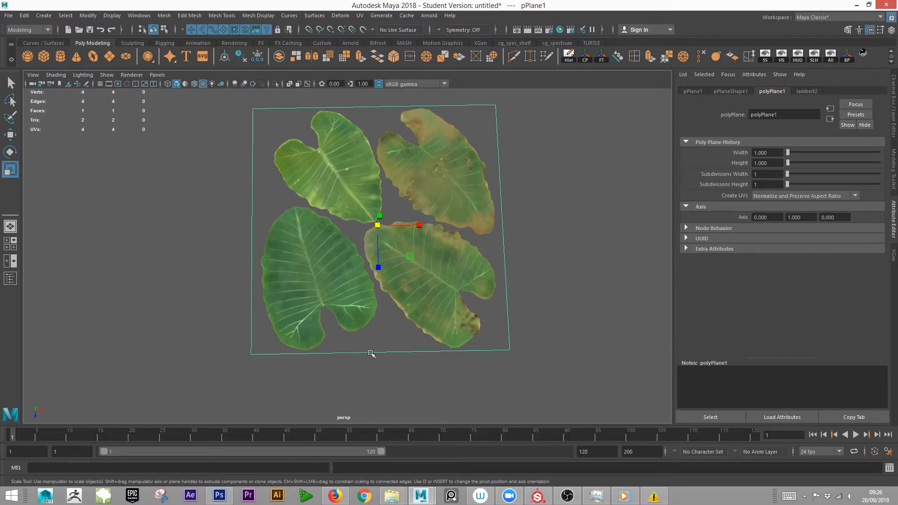
alt+drag(355, 220, 329, 249)
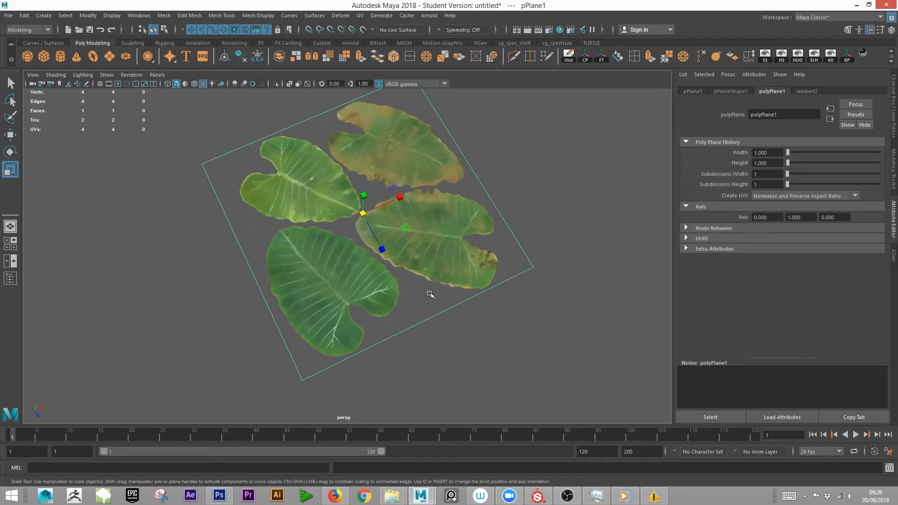
key(q)
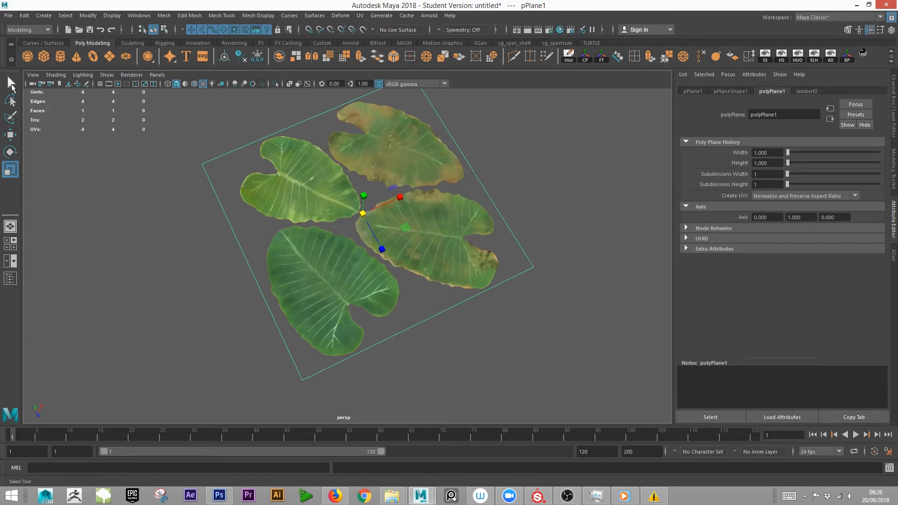
key(w)
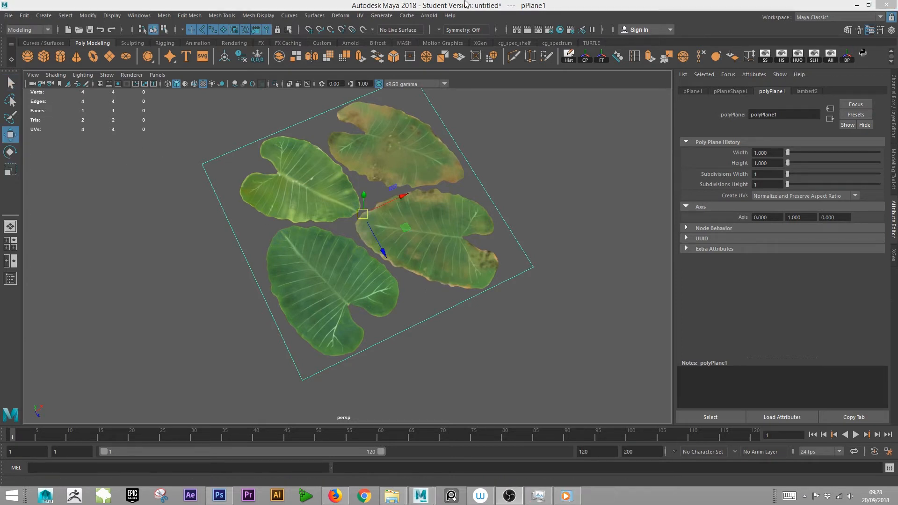
mouse_move(369, 250)
alt+mouse_down()
mouse_move(412, 231)
mouse_move(390, 219)
mouse_move(369, 221)
mouse_move(389, 244)
mouse_move(374, 254)
mouse_move(387, 252)
alt+mouse_up()
Slice off the plane's corner beside the dark green leaf with the Multi-Cut tool
click(894, 170)
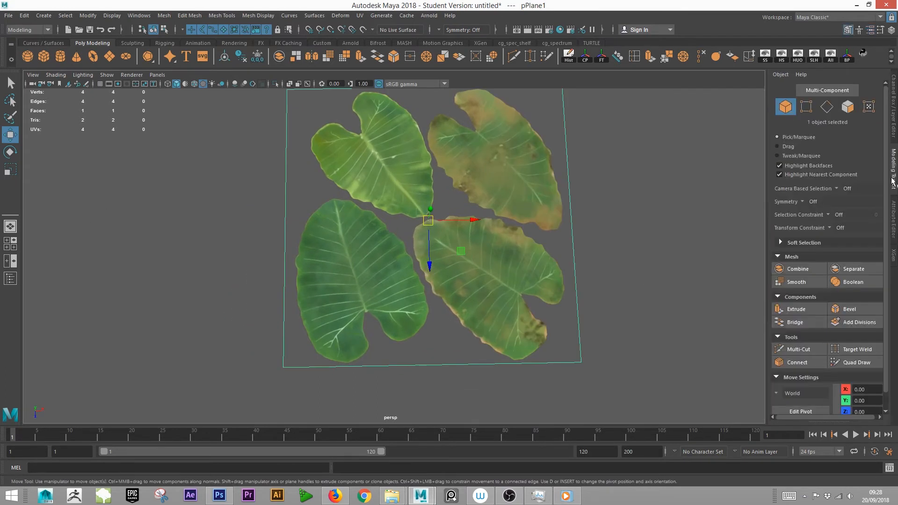
click(810, 350)
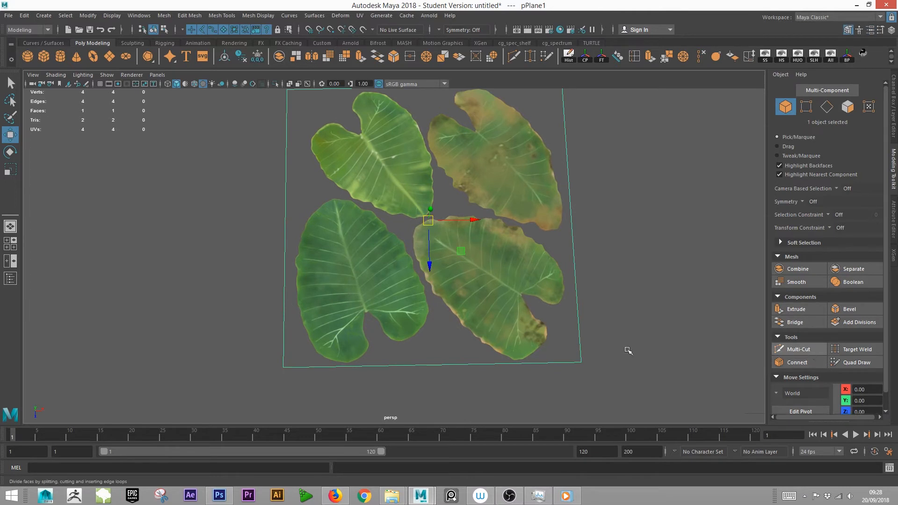
alt+drag(386, 225, 397, 241)
key(Escape)
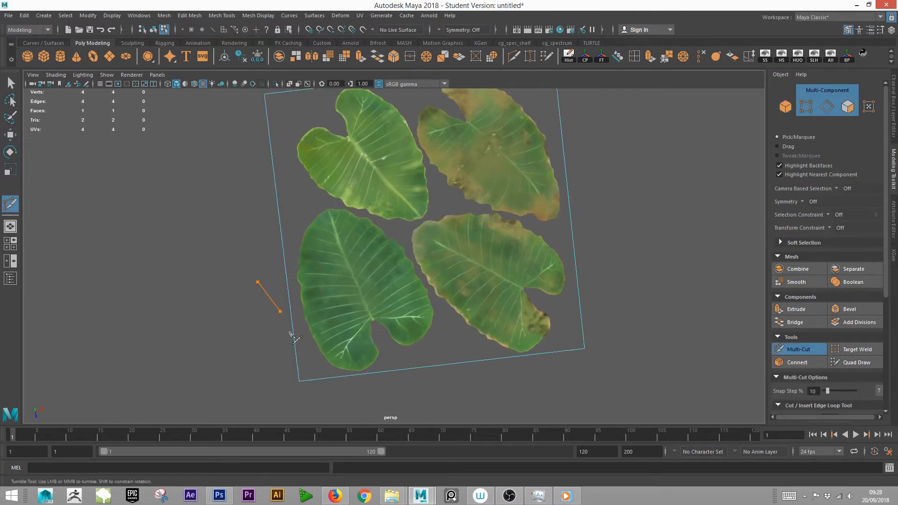
drag(289, 332, 345, 404)
drag(433, 298, 433, 297)
drag(338, 203, 338, 203)
alt+drag(290, 298, 258, 329)
alt+middle_drag(260, 330, 243, 288)
alt+drag(423, 305, 420, 322)
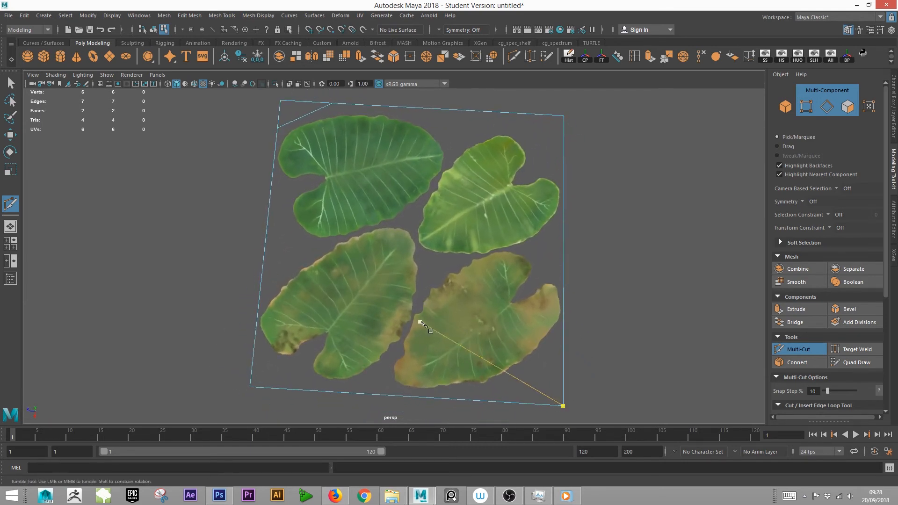
key(q)
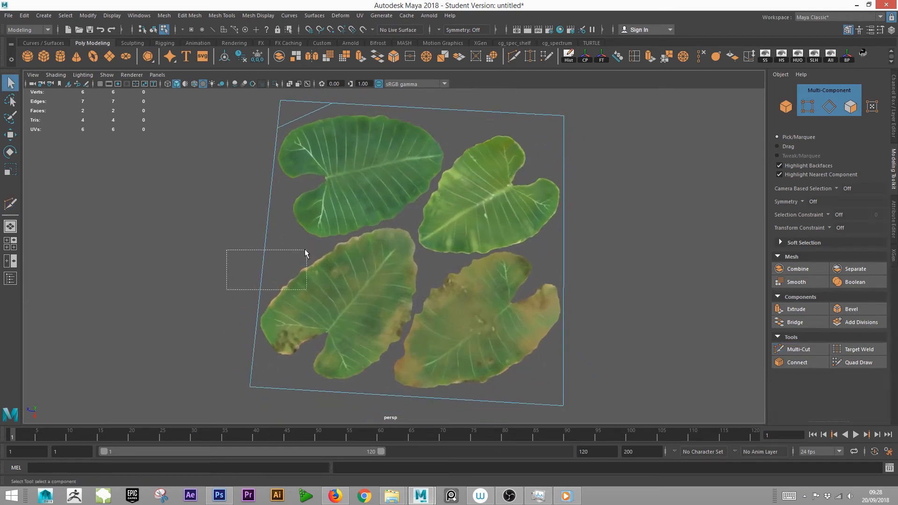
drag(305, 250, 300, 251)
alt+drag(497, 265, 537, 269)
Slice the plane with a straight Multi-Cut line running lengthwise through the brownest leaf
click(811, 351)
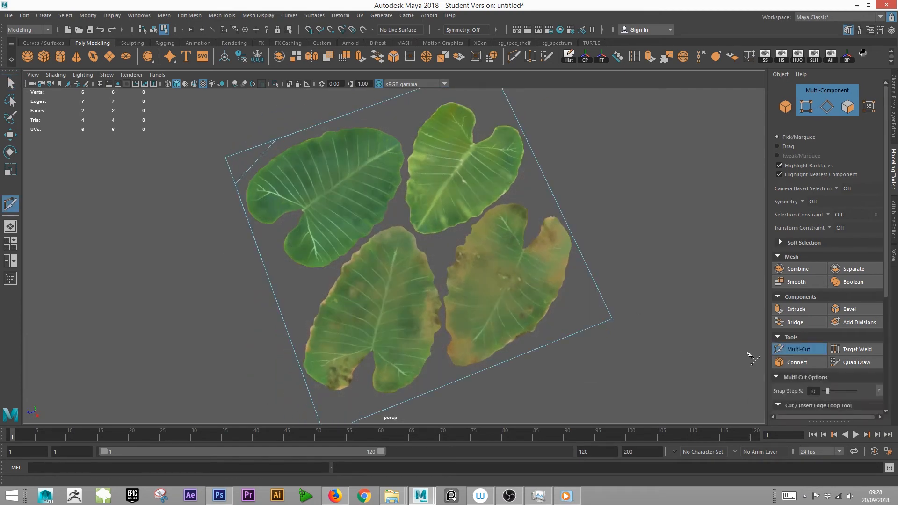
click(611, 319)
alt+drag(517, 339, 449, 367)
alt+middle_drag(446, 372, 452, 318)
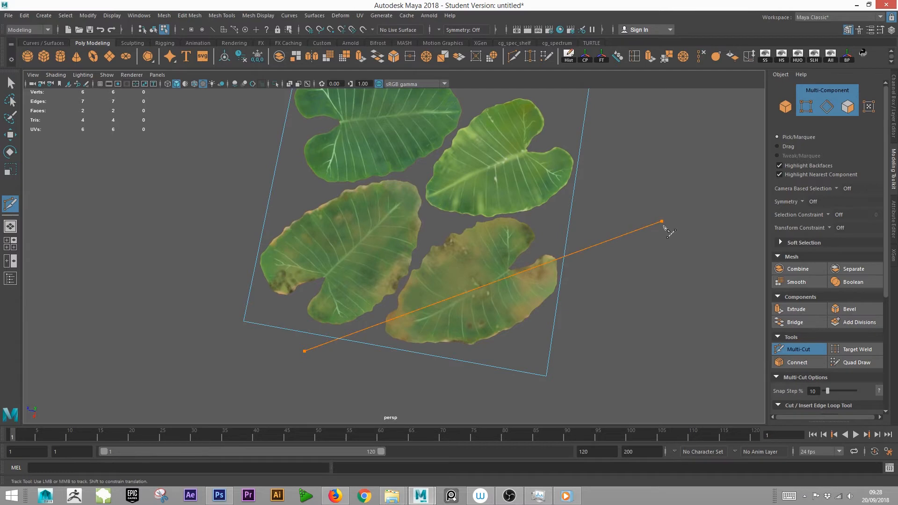
alt+drag(598, 341, 641, 283)
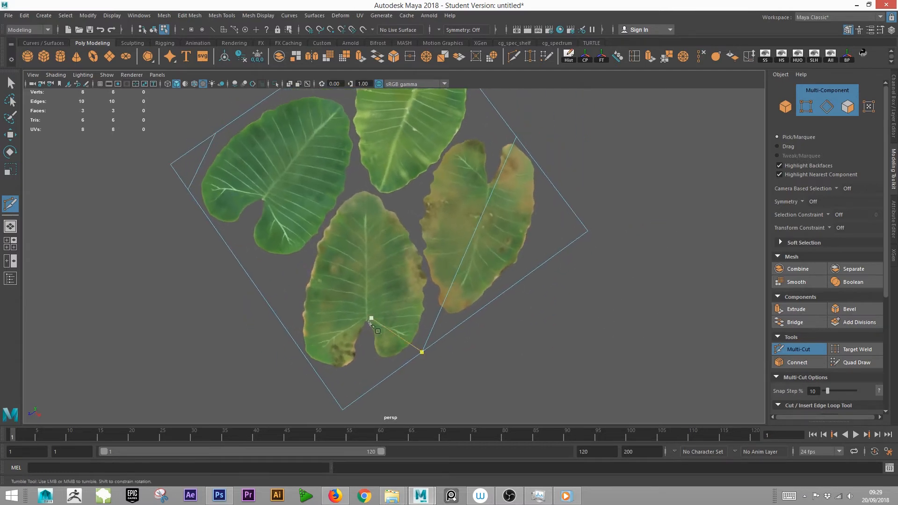
Slice the plane with two crossing diagonal Multi-Cut lines that both run through the dark green leaf
alt+drag(261, 357, 425, 375)
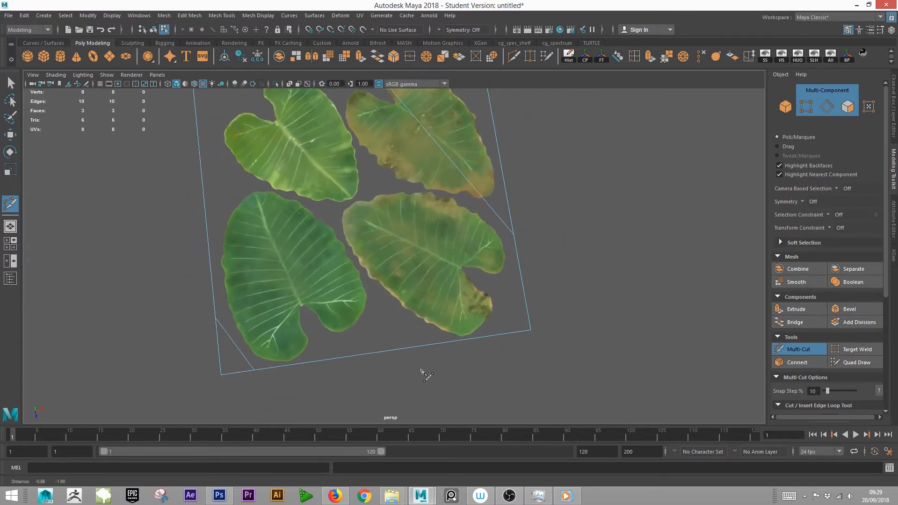
alt+middle_click(440, 390)
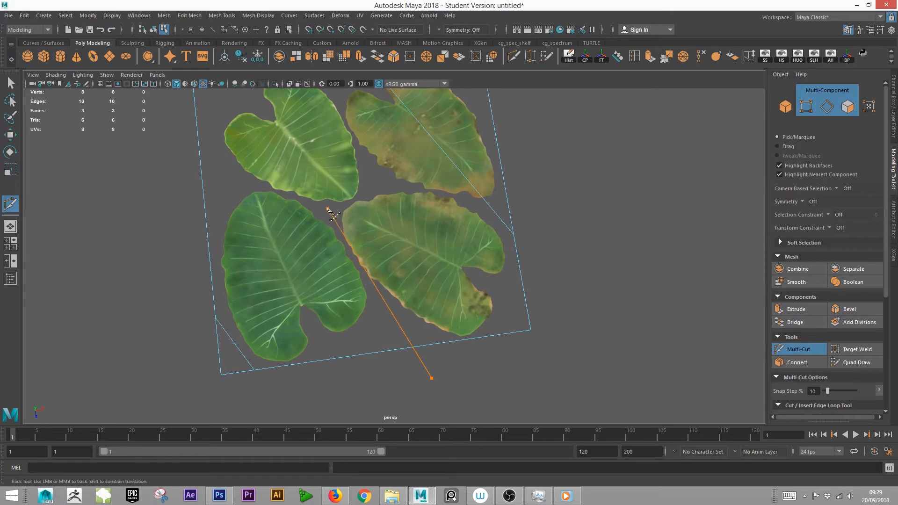
drag(327, 208, 182, 140)
drag(204, 398, 584, 241)
Turn on Preserve UVs in the Move tool's settings
double_click(11, 83)
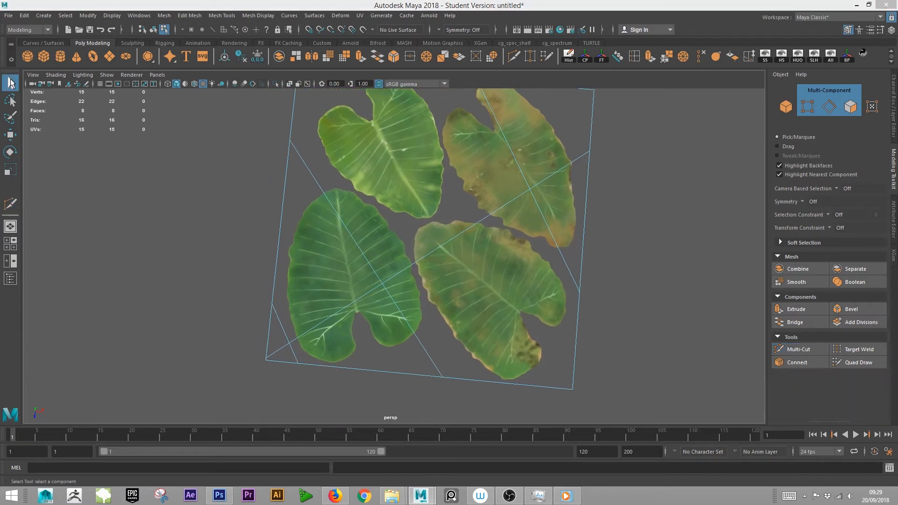
click(544, 208)
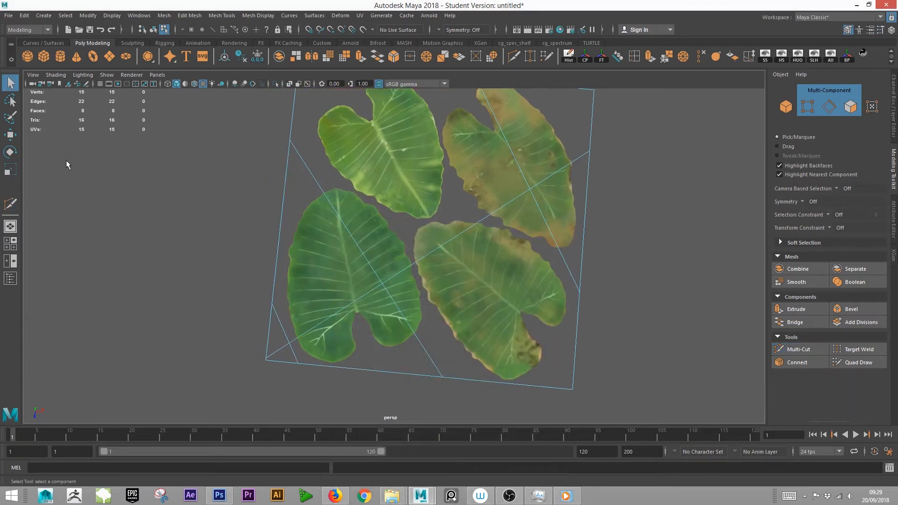
double_click(10, 135)
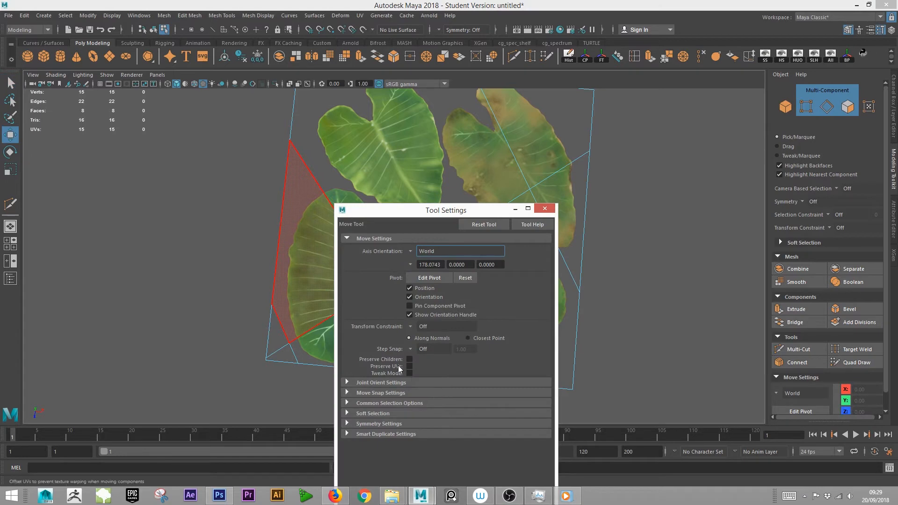
click(410, 366)
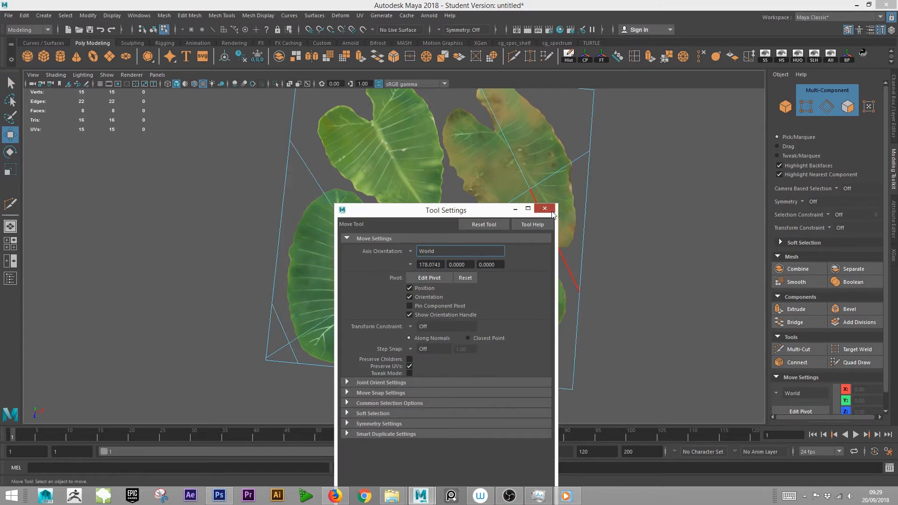
click(546, 209)
Move the dark green leaf's cut-crossing vertex into the gap beside the neighbouring brownish leaf, and shift the corner-cut vertex outward off the leaf's edge
alt+drag(460, 280, 472, 276)
alt+right_drag(321, 315, 391, 323)
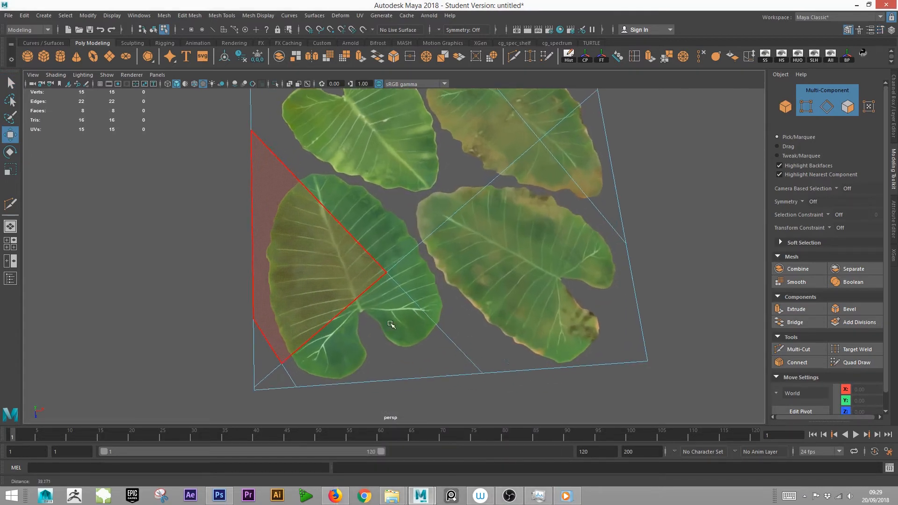
alt+drag(391, 324, 396, 262)
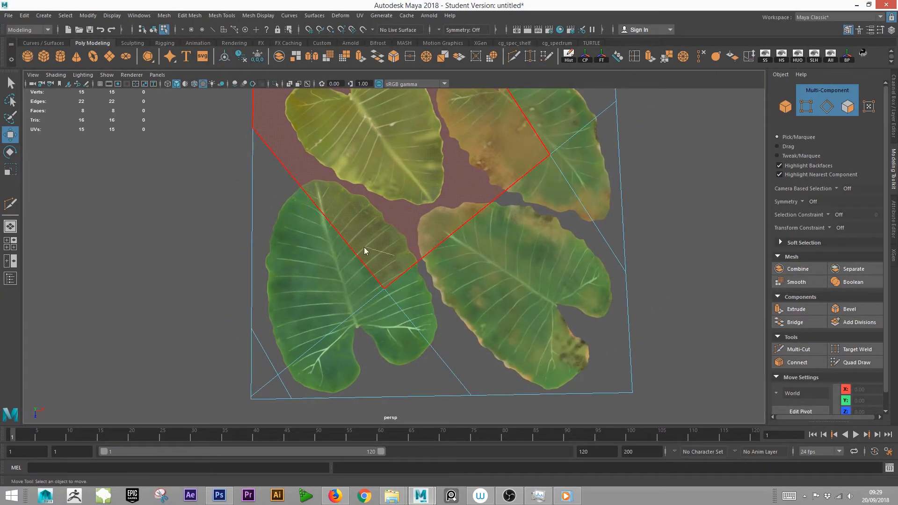
right_drag(364, 247, 354, 240)
click(385, 289)
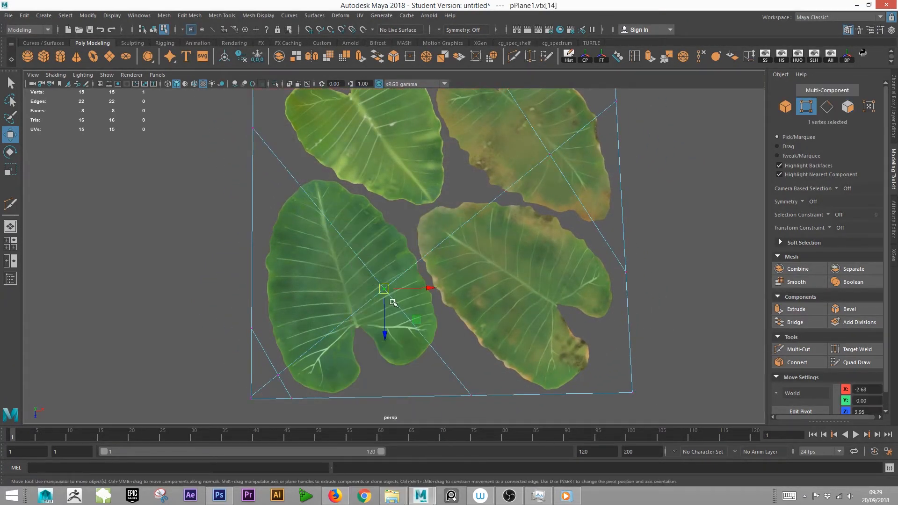
drag(393, 303, 407, 262)
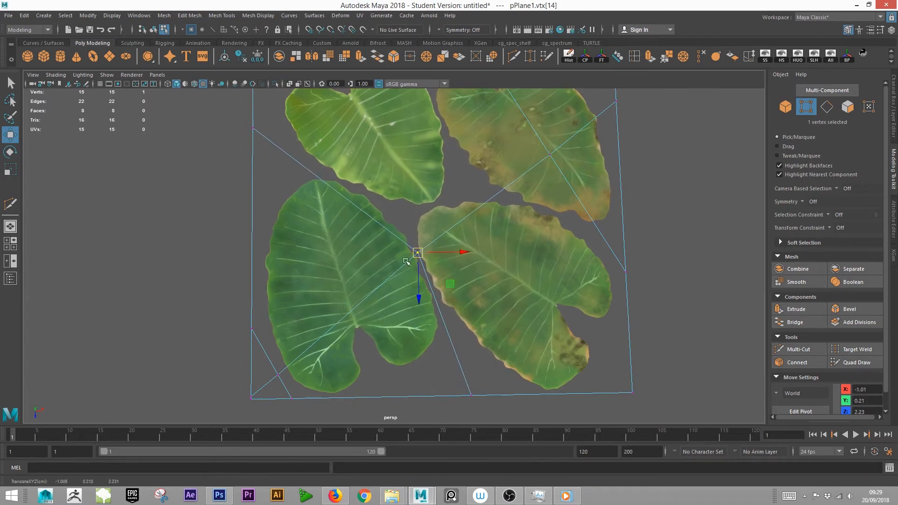
click(278, 375)
drag(279, 379, 277, 372)
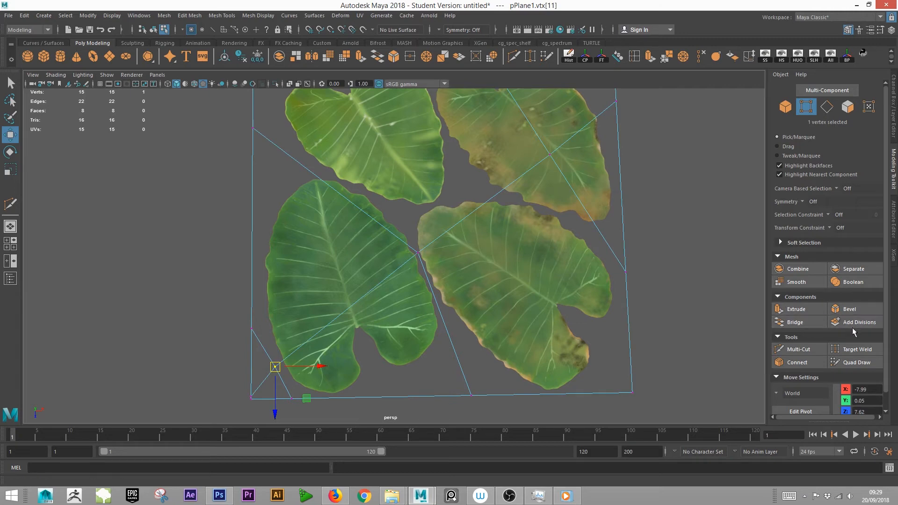
Slice the plane diagonally past the dark green leaf's tip with Multi-Cut, and move the new tip vertex outward, away from the leaf
click(797, 350)
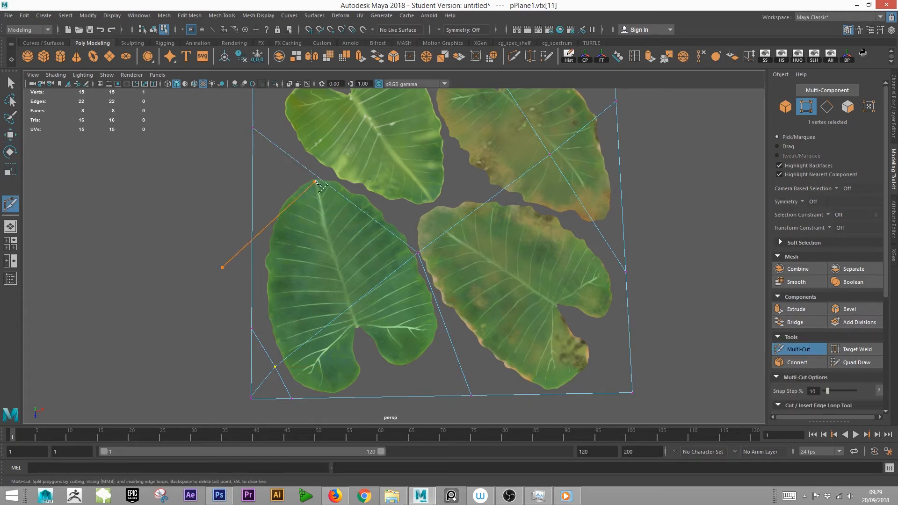
drag(349, 152, 356, 131)
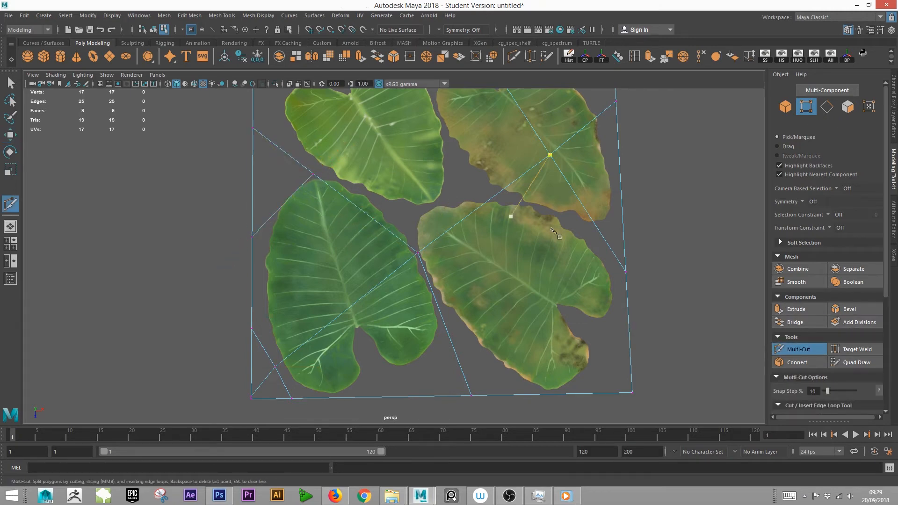
key(q)
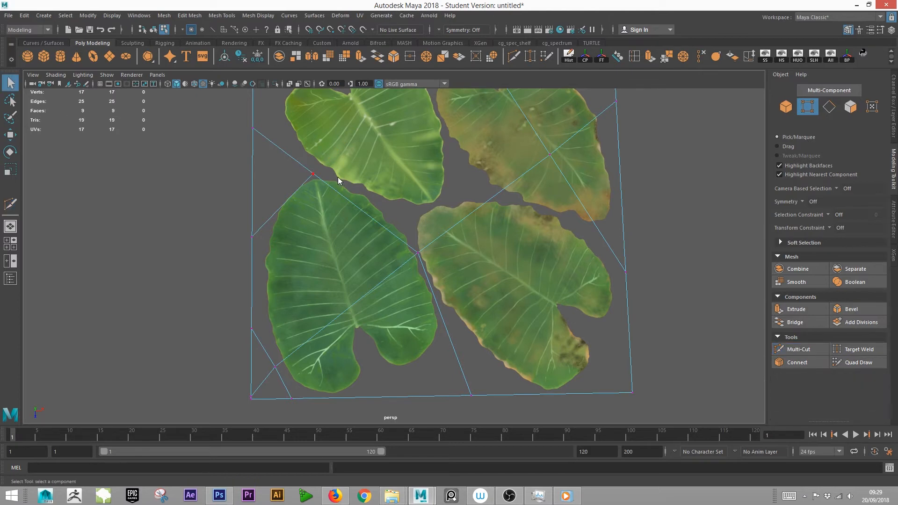
right_drag(338, 177, 311, 171)
click(313, 174)
key(w)
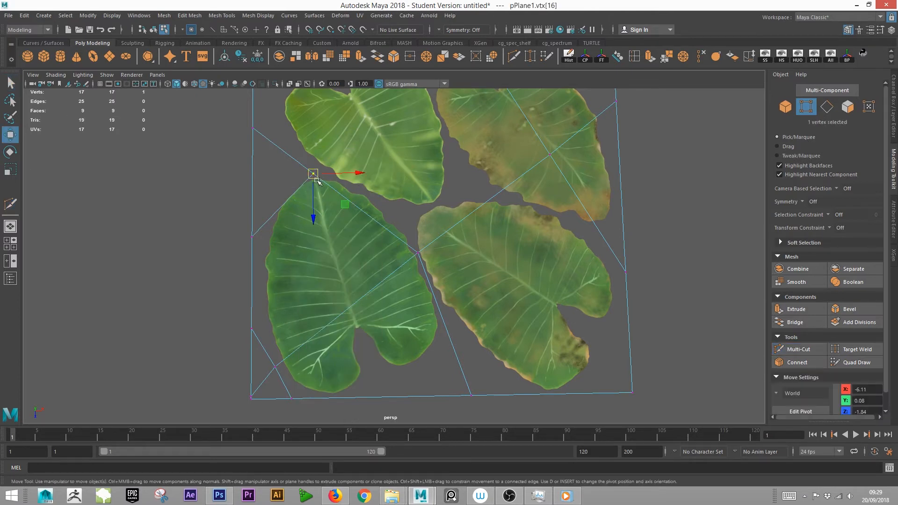
mouse_move(313, 174)
mouse_down()
mouse_move(329, 162)
mouse_move(298, 164)
mouse_up()
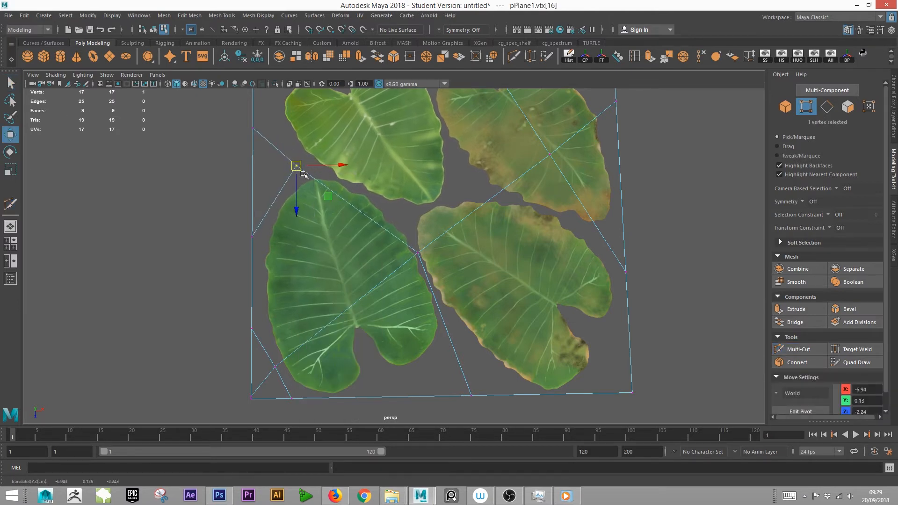
Slice the plane with a straight Multi-Cut line running crosswise through the upper part of the dark green leaf
scroll(358, 254, up, 2)
alt+drag(357, 254, 255, 295)
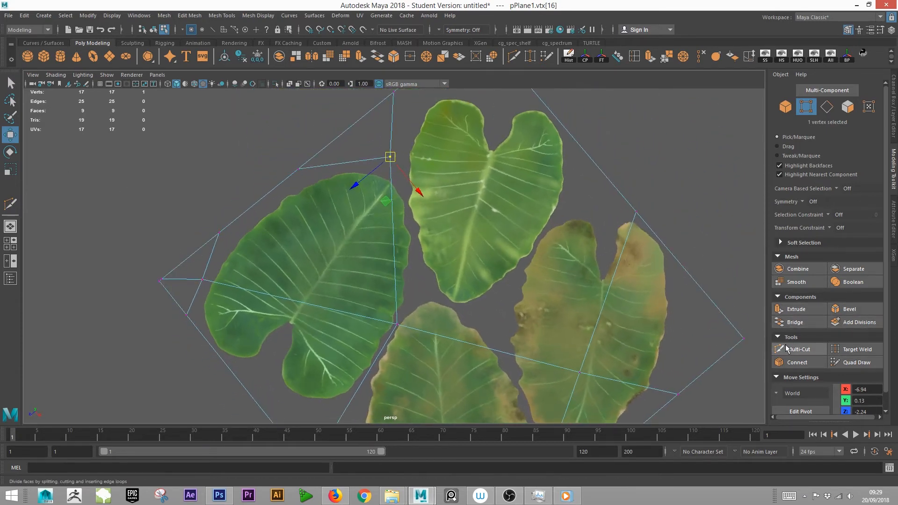
click(798, 349)
drag(213, 202, 714, 258)
Move the new cut's vertex into the gap between the dark and light green leaves, and adjust the vertex at the dark leaf's tip
key(w)
right_drag(401, 213, 375, 210)
click(393, 220)
drag(401, 228, 373, 243)
click(326, 182)
drag(328, 184, 338, 185)
Cut the plane lengthwise along the dark green leaf's midrib, from its tip vertex to the plane's edge below the stem notch, with Multi-Cut
scroll(416, 235, down, 1)
alt+middle_drag(415, 235, 421, 174)
alt+drag(422, 241, 437, 239)
click(797, 349)
click(400, 178)
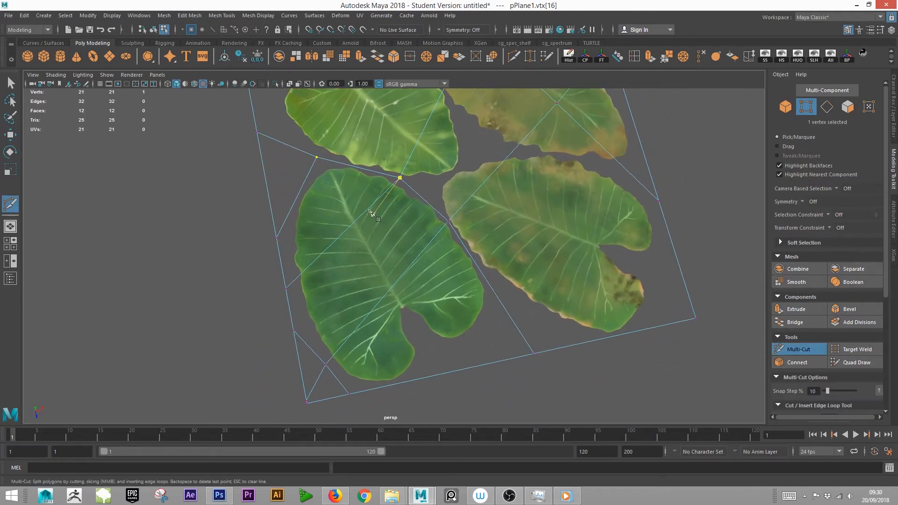
click(317, 158)
key(Return)
alt+drag(380, 295, 420, 291)
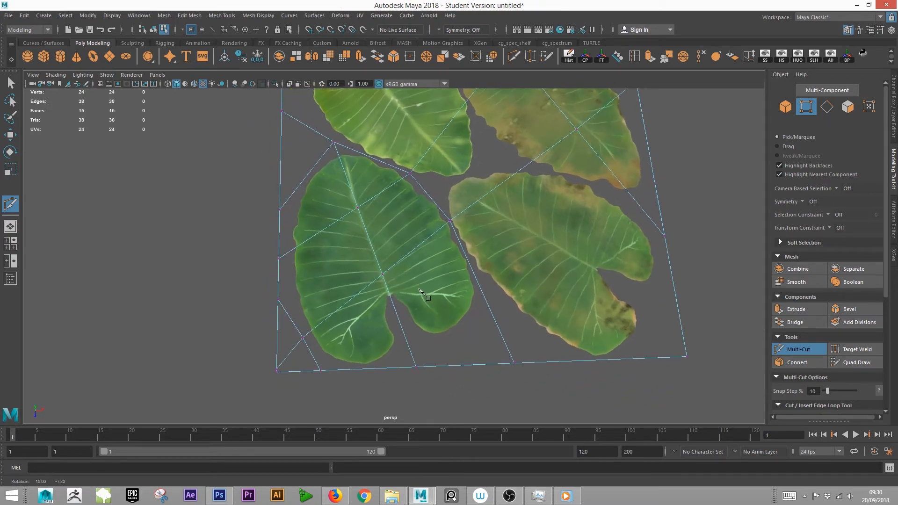
Delete the corner faces lying outside the dark green leaf at the outer corner of the leaf plane
key(q)
right_drag(373, 206, 374, 234)
drag(256, 301, 423, 391)
key(Delete)
alt+middle_drag(437, 372, 437, 305)
Slice the plane just below the dark green leaf's base with Multi-Cut and merge the clustered vertices under its notch
click(805, 350)
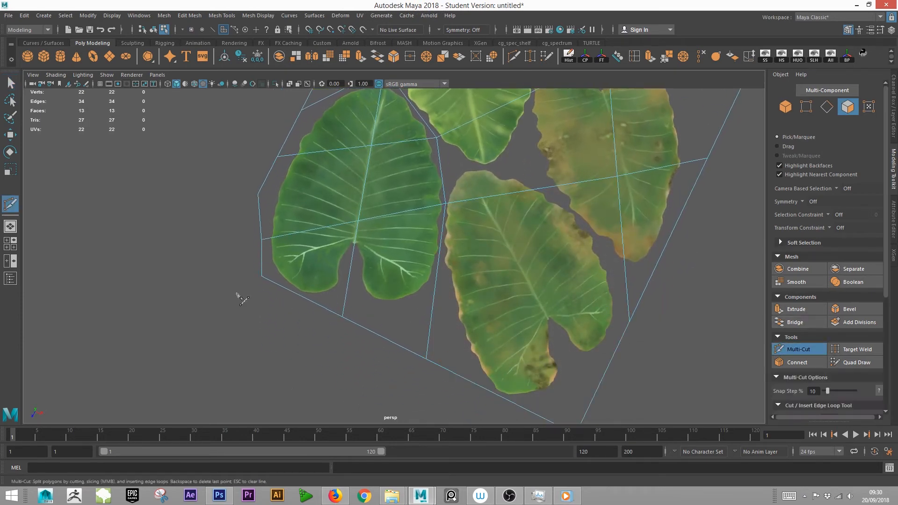
drag(280, 316, 752, 284)
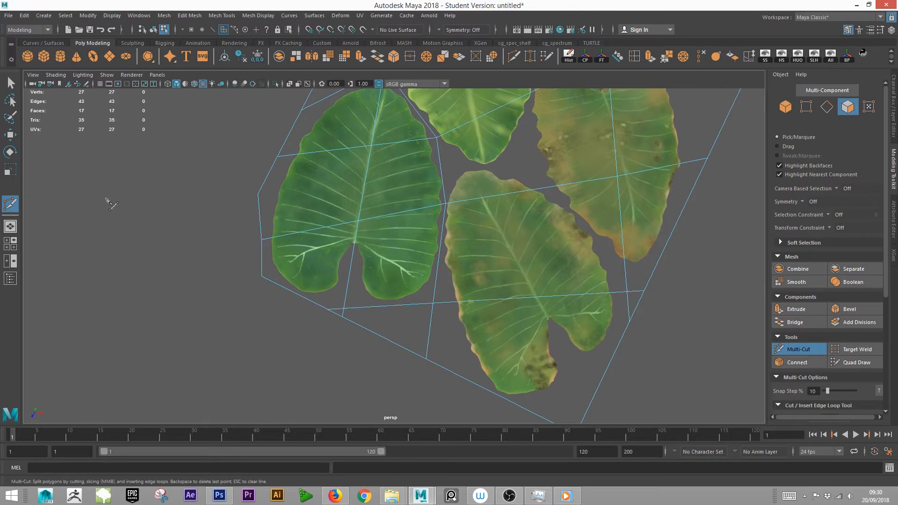
click(10, 84)
right_drag(419, 291, 368, 234)
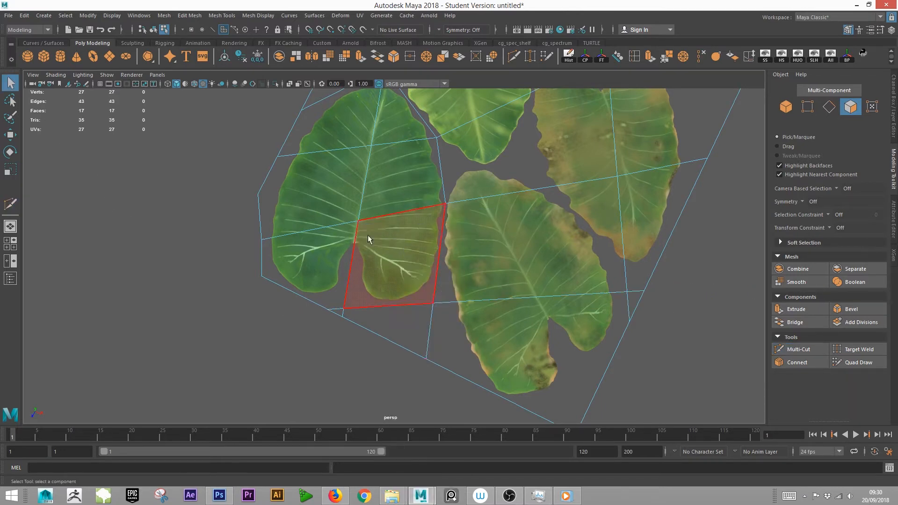
drag(350, 323, 321, 306)
click(673, 59)
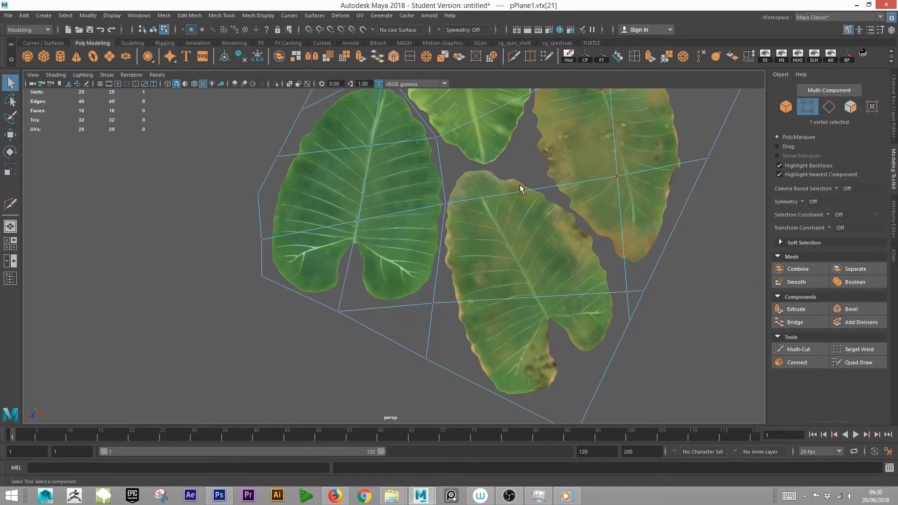
Move the merged vertex up under the dark green leaf's notch and pull the neighbouring corner vertex around the lower lobe
alt+drag(520, 184, 435, 226)
click(361, 326)
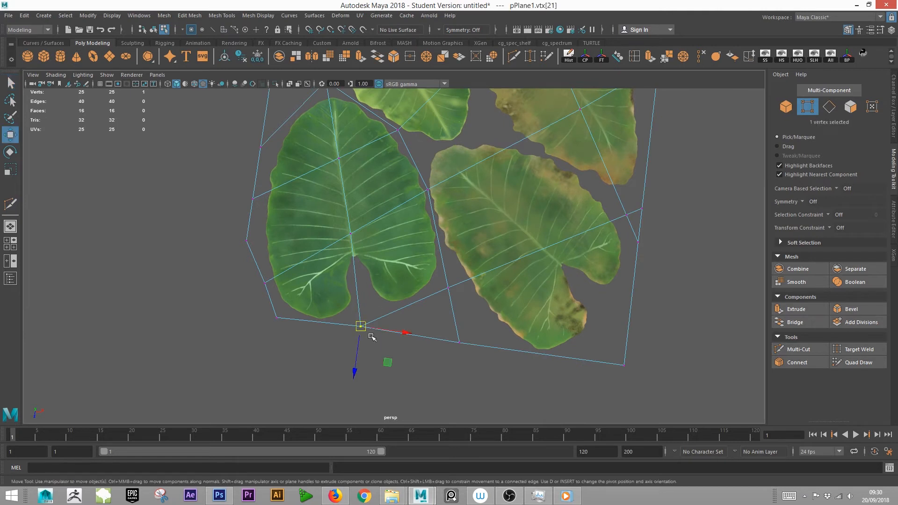
key(w)
drag(363, 348, 364, 340)
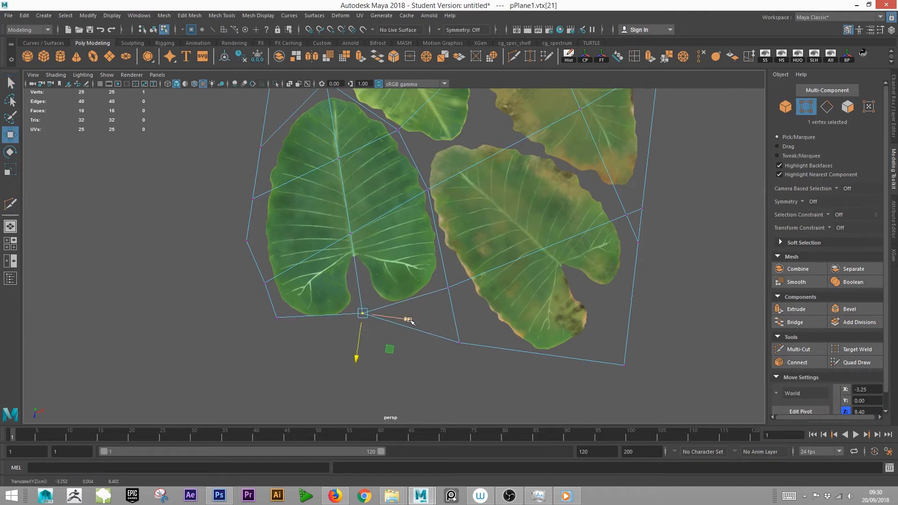
drag(409, 320, 402, 319)
click(297, 321)
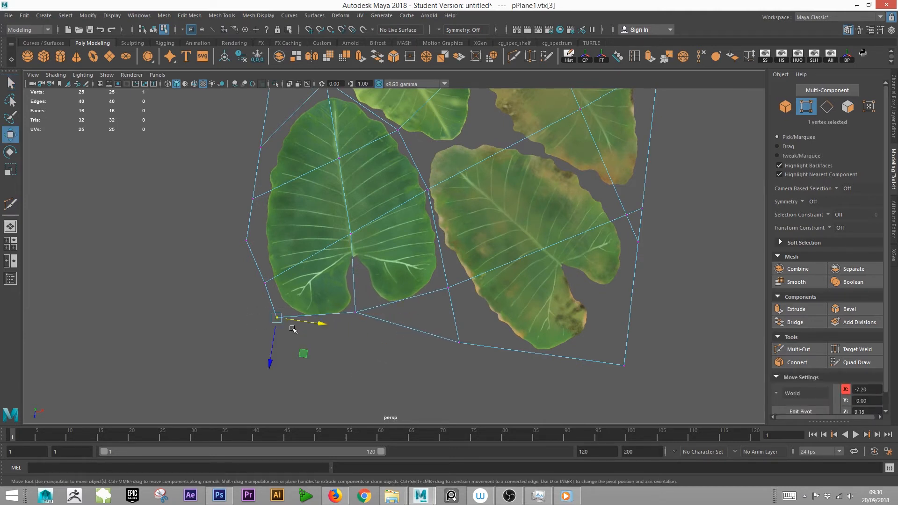
drag(296, 347, 331, 372)
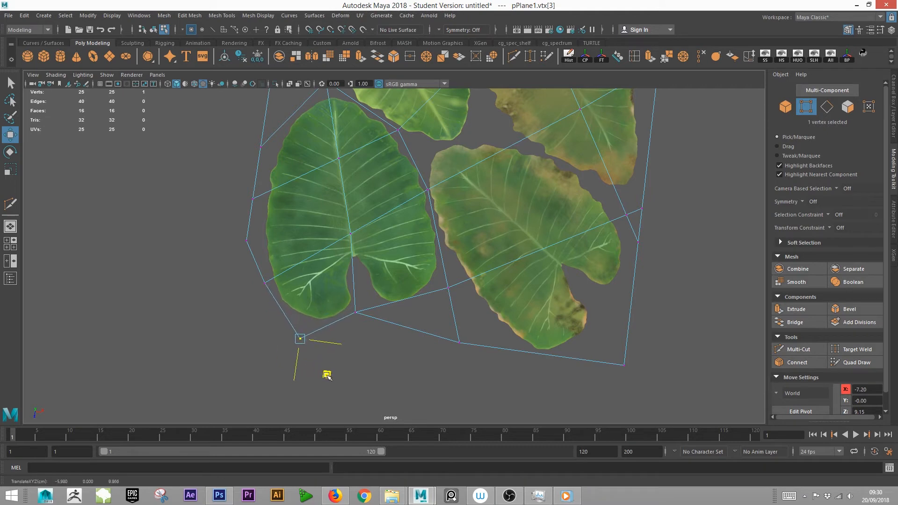
Delete the empty triangular face between the bases of the dark green leaf and the mottled leaf
drag(436, 330, 462, 353)
right_drag(453, 227, 454, 253)
click(423, 320)
key(Delete)
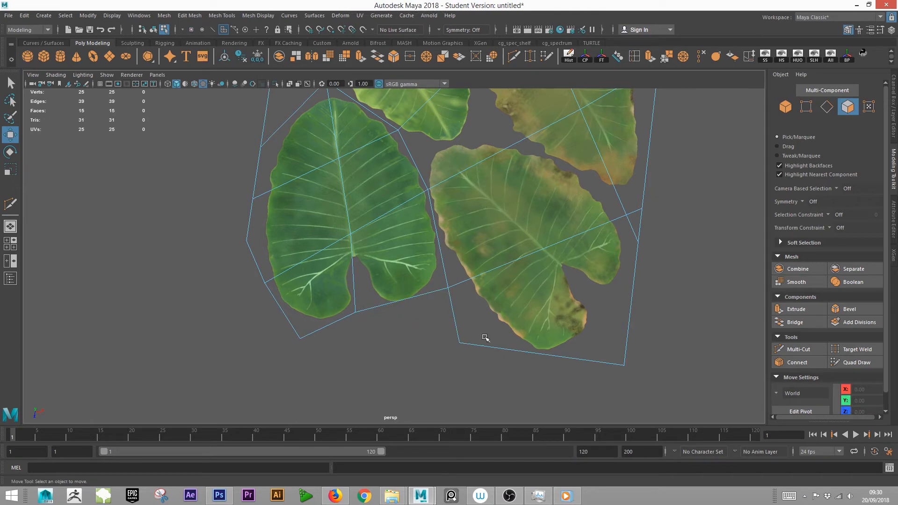
Reposition the vertices around the mottled leaf's base so the mesh border follows its outline closely
right_drag(511, 227, 442, 227)
drag(425, 282, 467, 305)
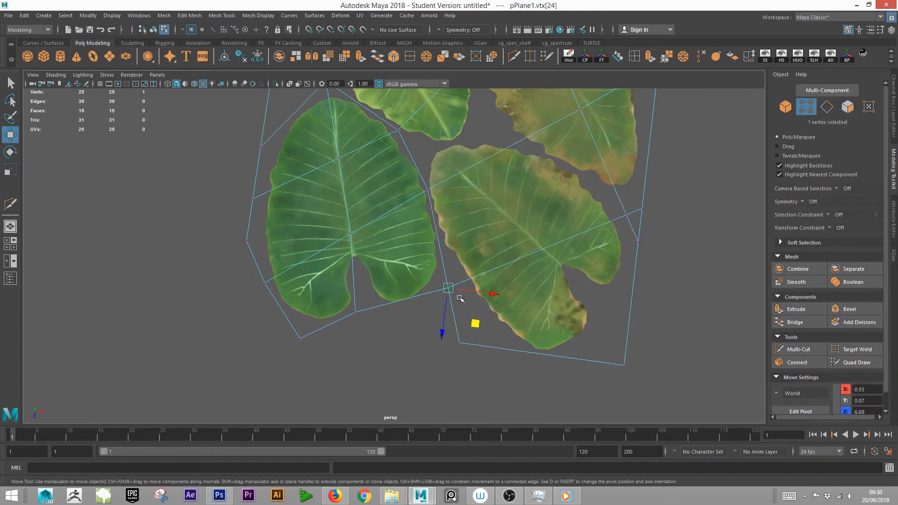
middle_drag(466, 313, 476, 336)
drag(408, 325, 542, 364)
drag(626, 366, 620, 338)
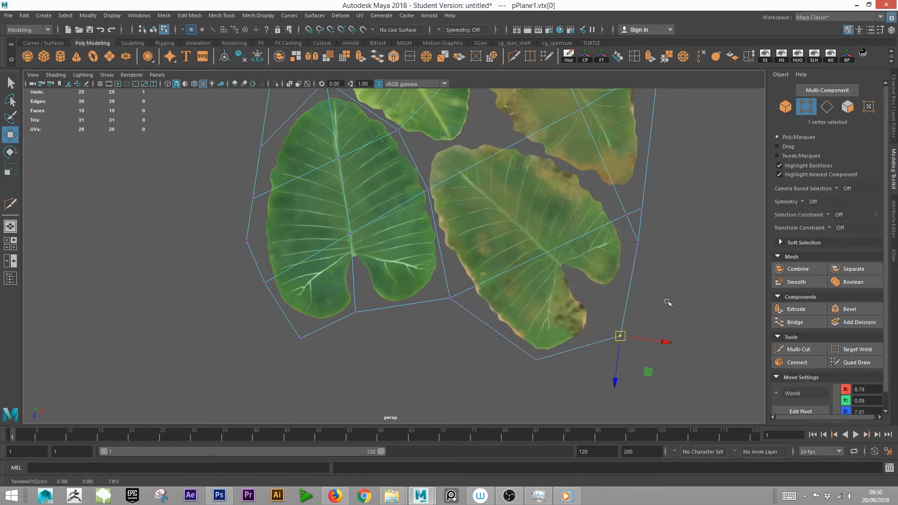
Slice the mesh lengthwise through the midribs of the light green leaf and the mottled leaf with Multi-Cut
alt+drag(668, 302, 514, 311)
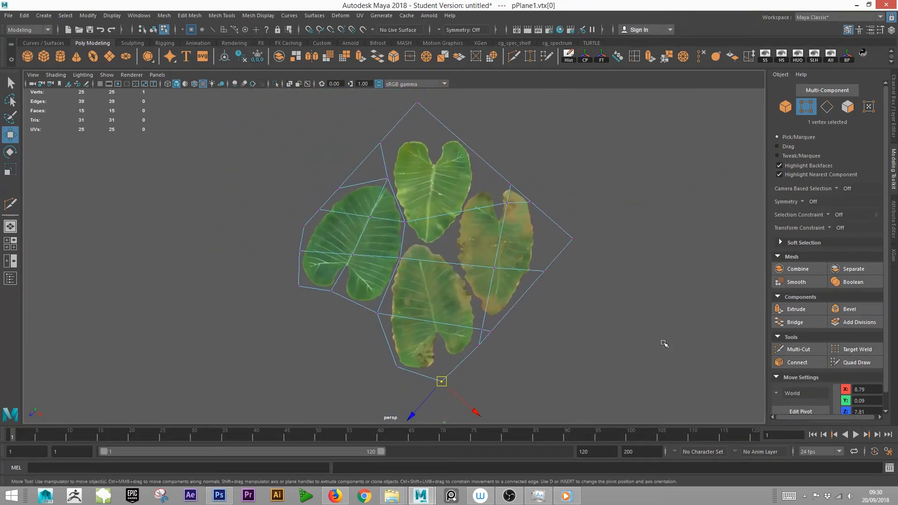
click(792, 352)
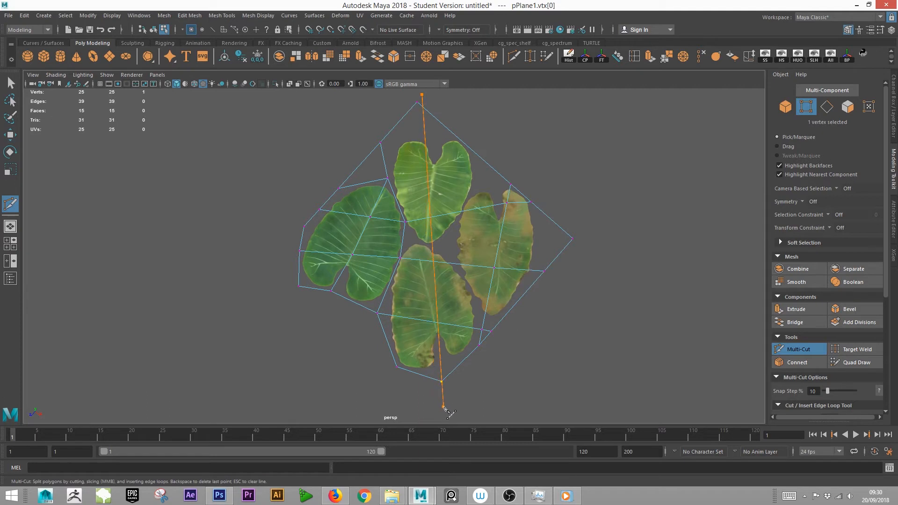
drag(444, 407, 450, 332)
click(11, 83)
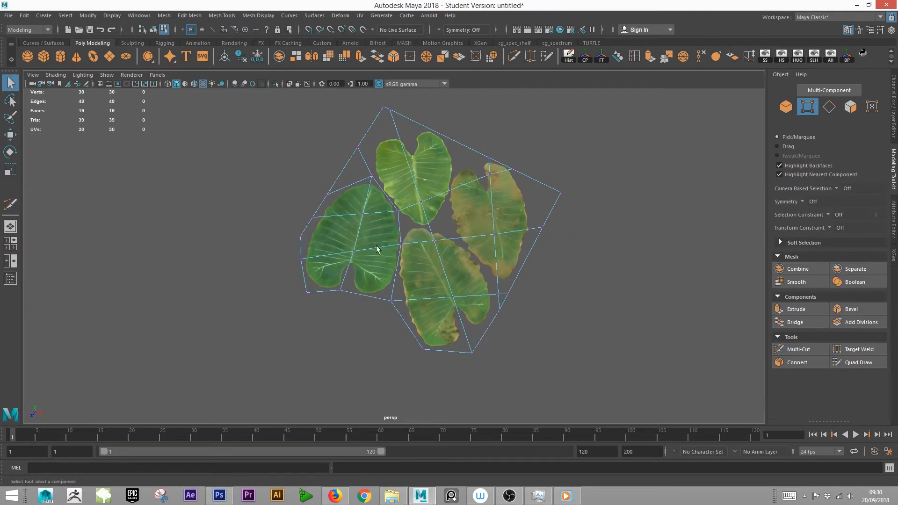
Merge the clustered border vertices beside the mottled leaf's base, near the brown leaf's tip
alt+right_drag(419, 280, 519, 285)
alt+middle_drag(520, 284, 492, 258)
alt+right_drag(496, 256, 597, 336)
drag(536, 281, 508, 309)
click(689, 54)
key(w)
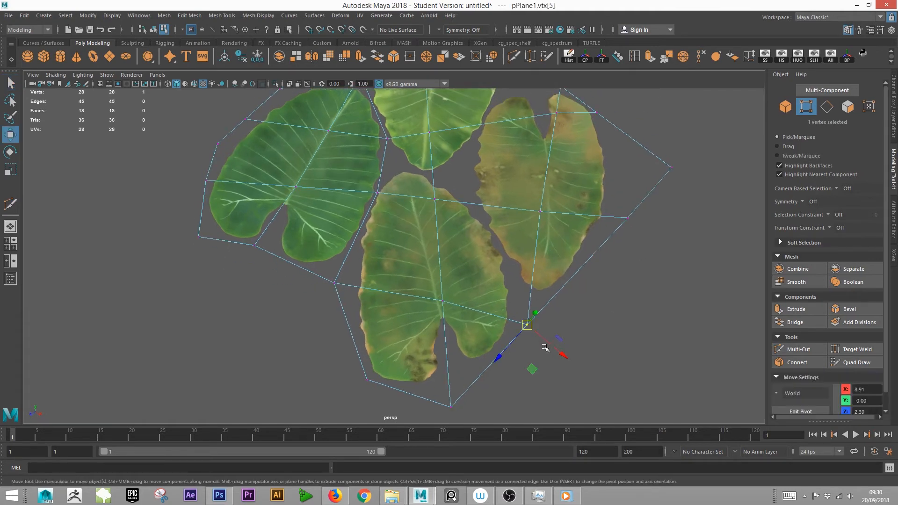
Move the merged border vertex in between the two leaves and shift the mottled leaf's base vertex up toward its notch
middle_drag(534, 365, 516, 328)
shift+click(450, 407)
mouse_move(424, 400)
mouse_down()
mouse_move(427, 379)
mouse_move(425, 391)
mouse_up()
Align the mottled leaf's inner vertices with its midrib, from the notch up to the leaf tip
alt+middle_drag(418, 304, 429, 362)
drag(395, 294, 420, 342)
drag(396, 188, 451, 224)
alt+middle_drag(452, 225, 456, 280)
mouse_move(424, 257)
mouse_down()
mouse_move(392, 216)
mouse_move(407, 251)
mouse_up()
scroll(485, 288, up, 3)
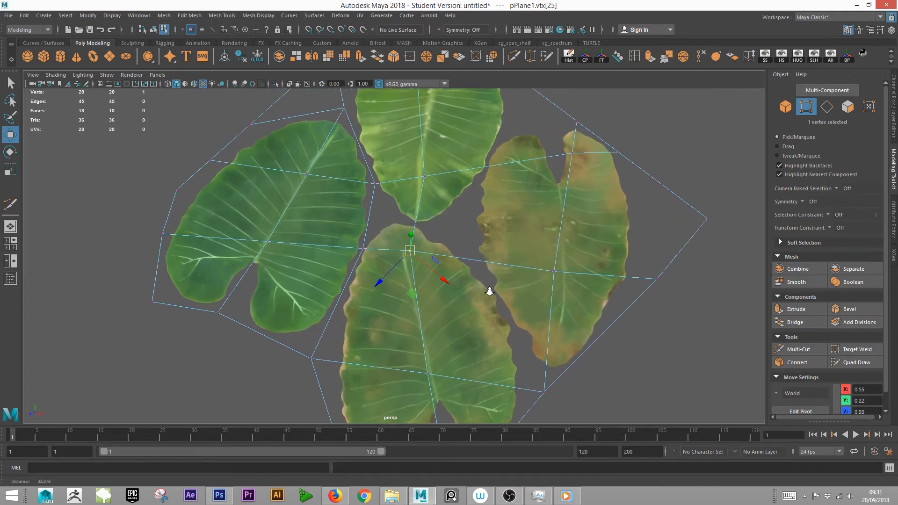
Slice the mesh crosswise from the dark green leaf past the light green leaf's tip and across the brown leaf
alt+drag(482, 289, 505, 289)
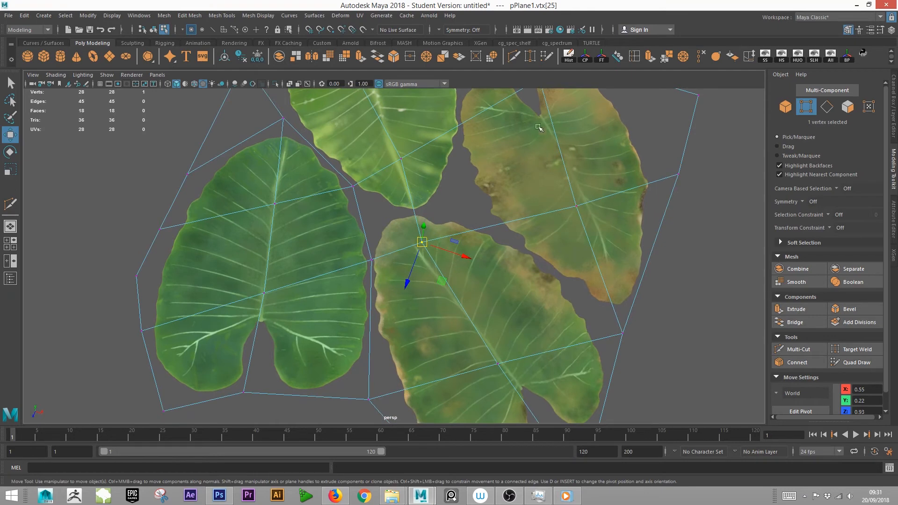
click(514, 57)
click(141, 331)
drag(286, 242, 730, 95)
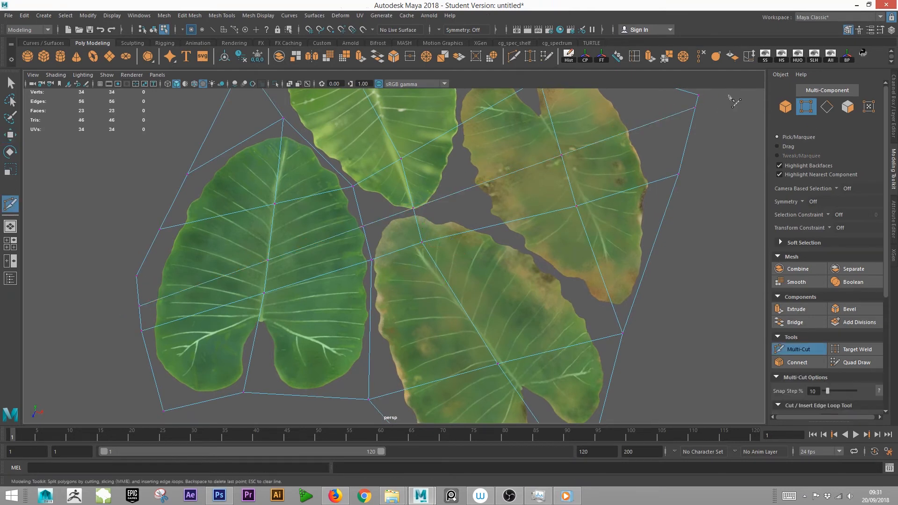
click(11, 84)
Move the new central vertex into the gap between the light green and mottled leaf tips, and lower the midrib vertex below it
alt+drag(559, 260, 536, 259)
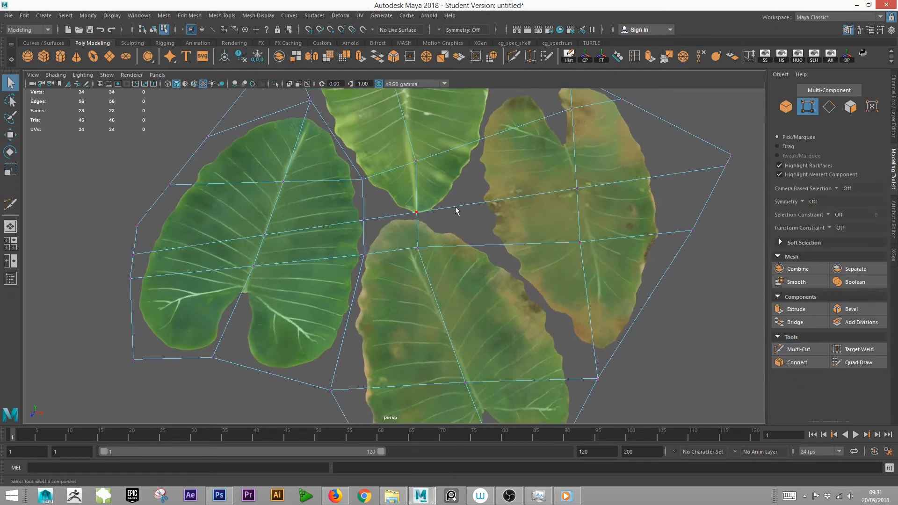
right_drag(456, 209, 405, 200)
click(438, 228)
key(w)
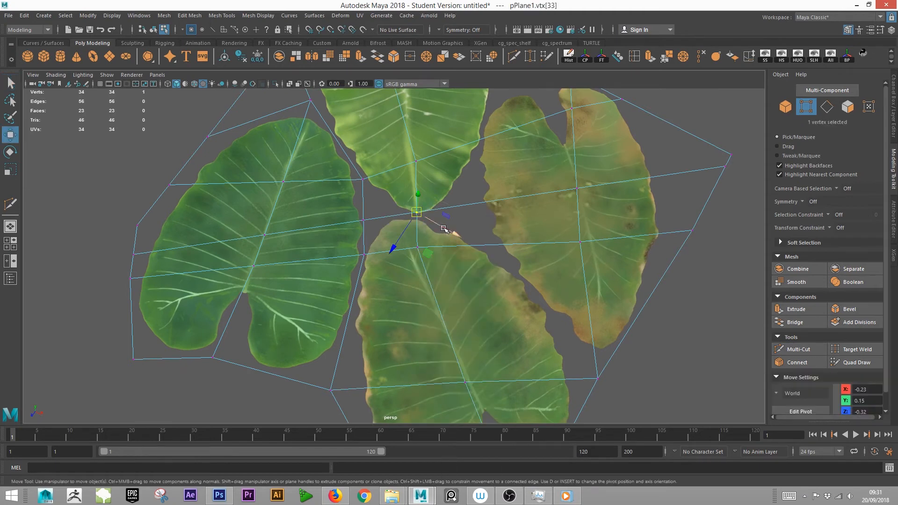
drag(427, 254, 460, 309)
click(426, 258)
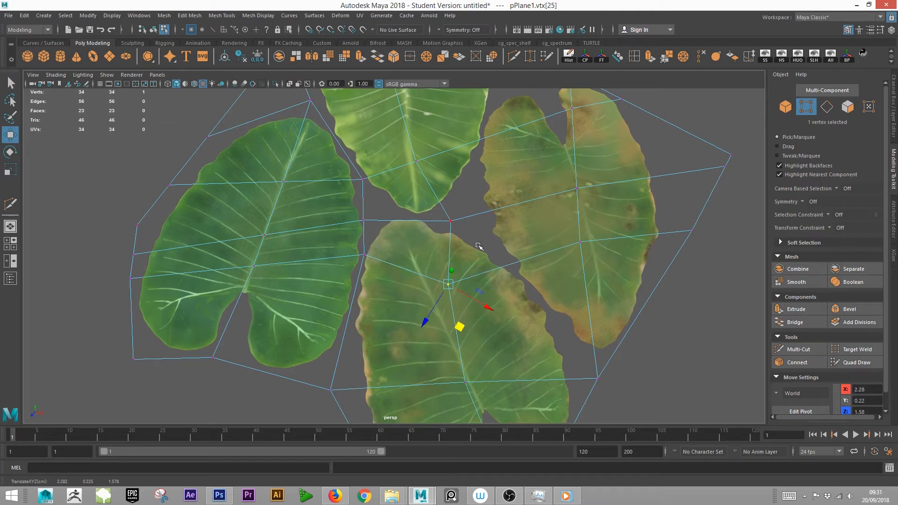
click(456, 220)
drag(458, 220, 427, 219)
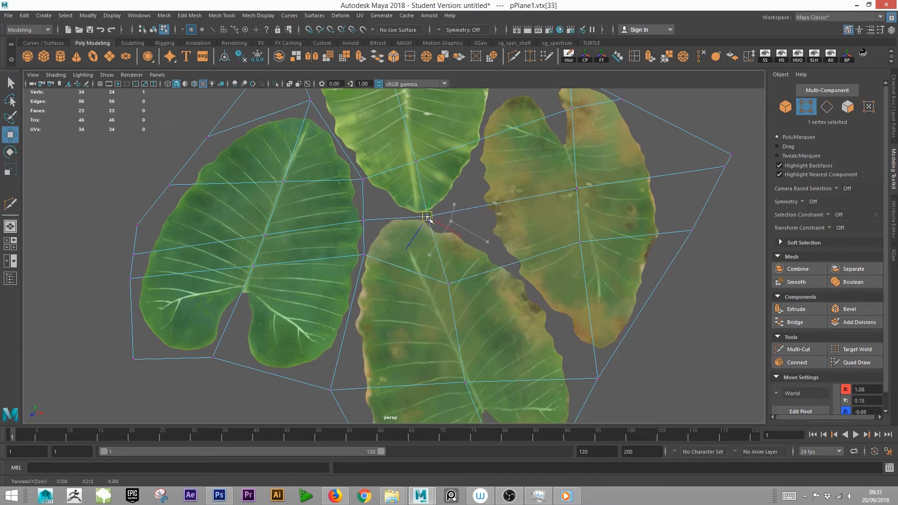
Lower the vertices across the dark green leaf so its cross edge meets the notch, and center the base vertex beneath it
click(359, 259)
drag(364, 257, 354, 312)
click(244, 265)
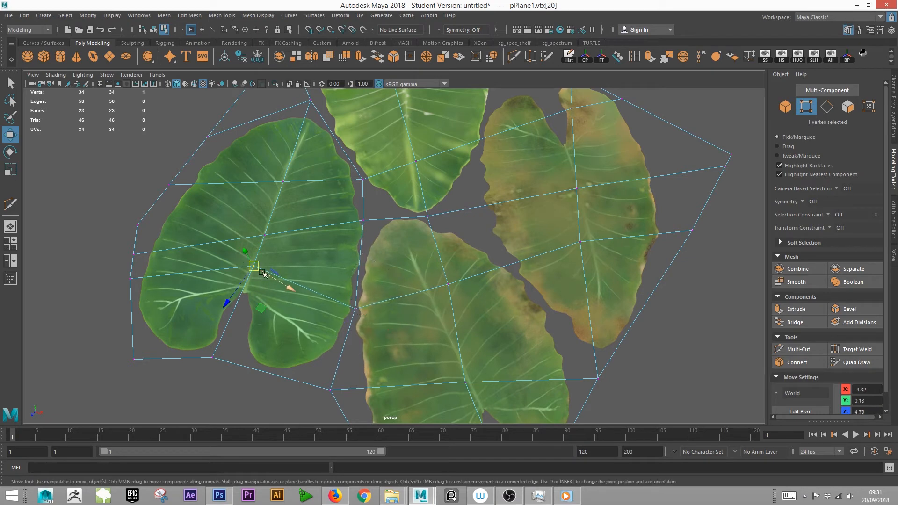
drag(253, 266, 240, 314)
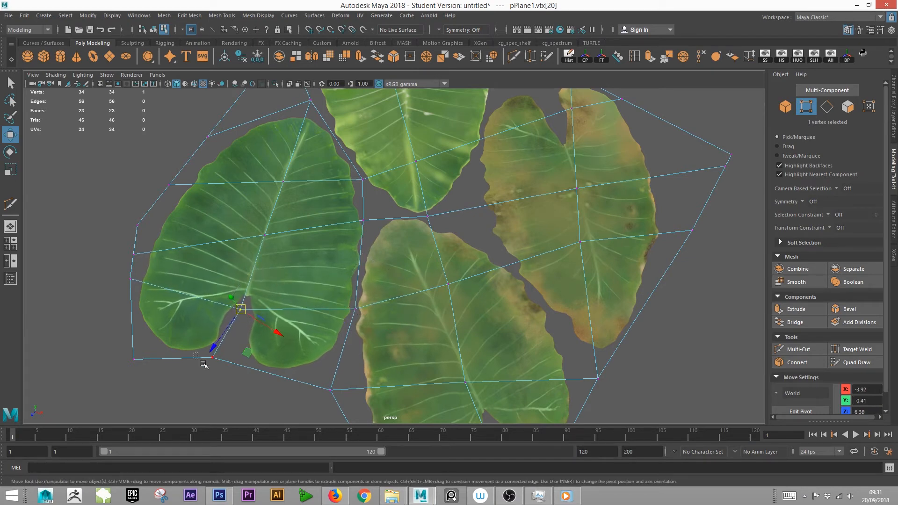
drag(207, 362, 225, 360)
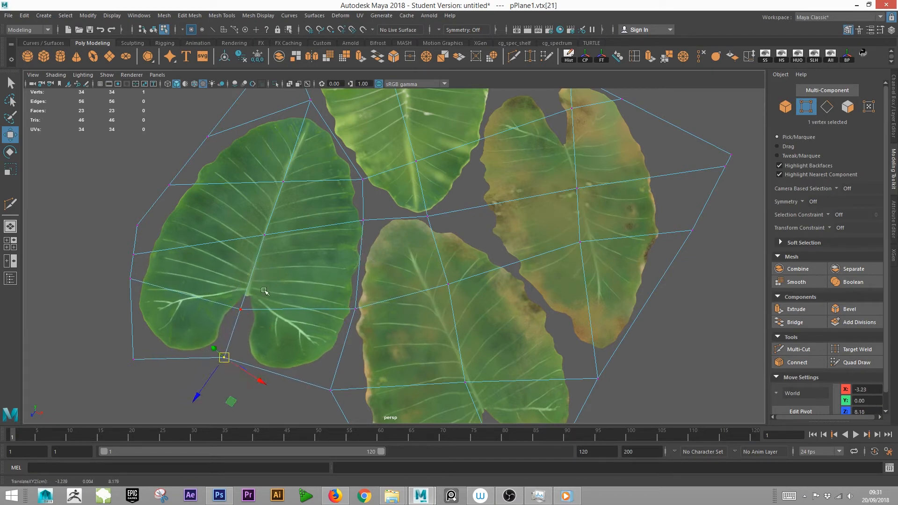
Merge the two neighbouring border vertices on the outer side of the dark green leaf
drag(116, 239, 162, 267)
drag(143, 209, 144, 209)
mouse_move(121, 209)
mouse_down()
mouse_move(143, 234)
mouse_move(123, 214)
mouse_up()
key(ctrl+z)
drag(94, 184, 149, 259)
click(672, 61)
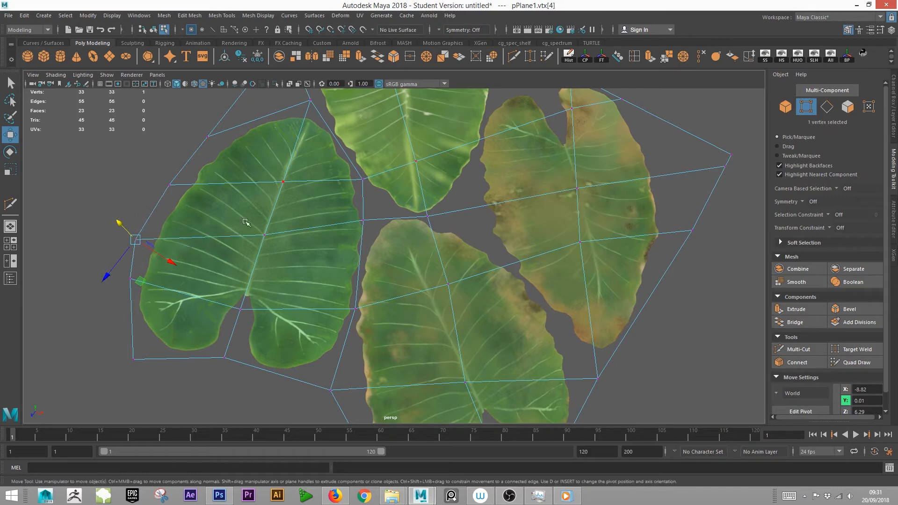
Move the merged vertex and the next border vertex in tight against the dark green leaf's outer edge
mouse_move(140, 282)
mouse_down()
mouse_move(136, 260)
mouse_move(149, 267)
mouse_up()
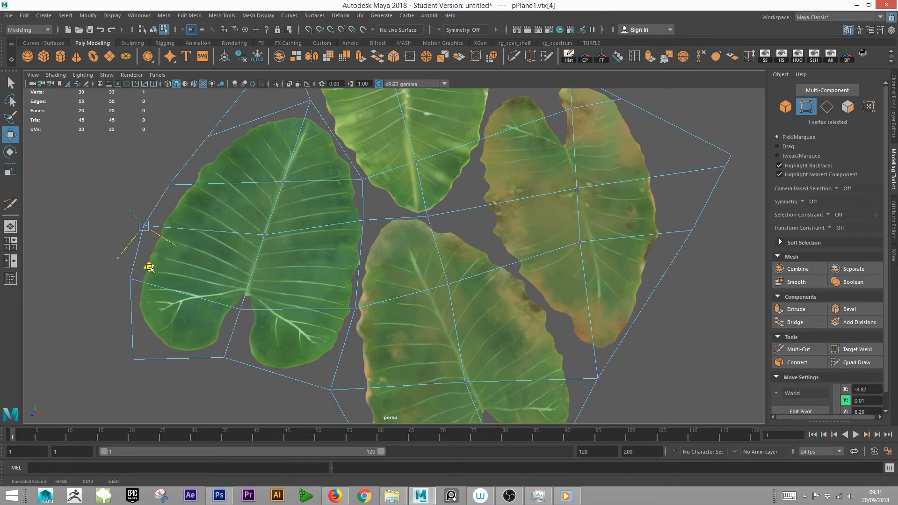
click(154, 185)
middle_drag(174, 225, 194, 213)
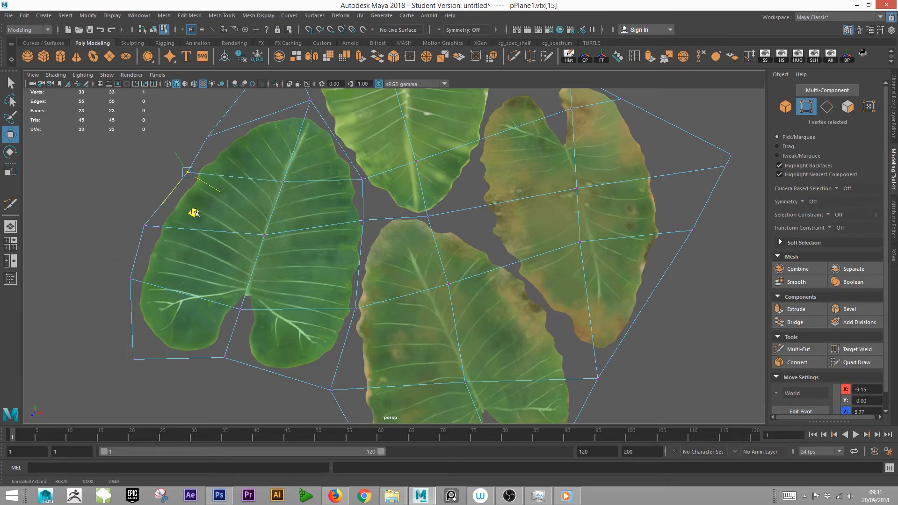
Cut an edge from the outer border vertex to the central vertex, following the gap between the mottled and brown leaves
alt+middle_drag(443, 246, 362, 233)
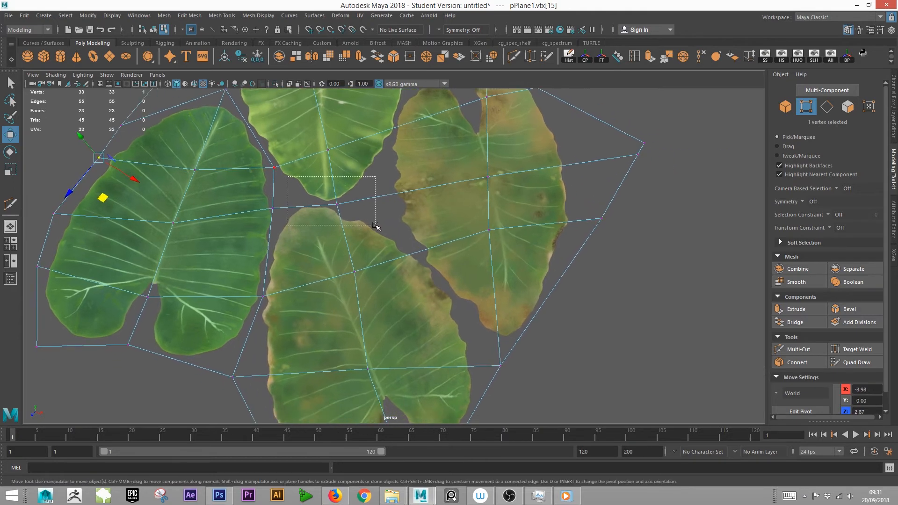
drag(375, 225, 377, 226)
alt+drag(421, 262, 592, 203)
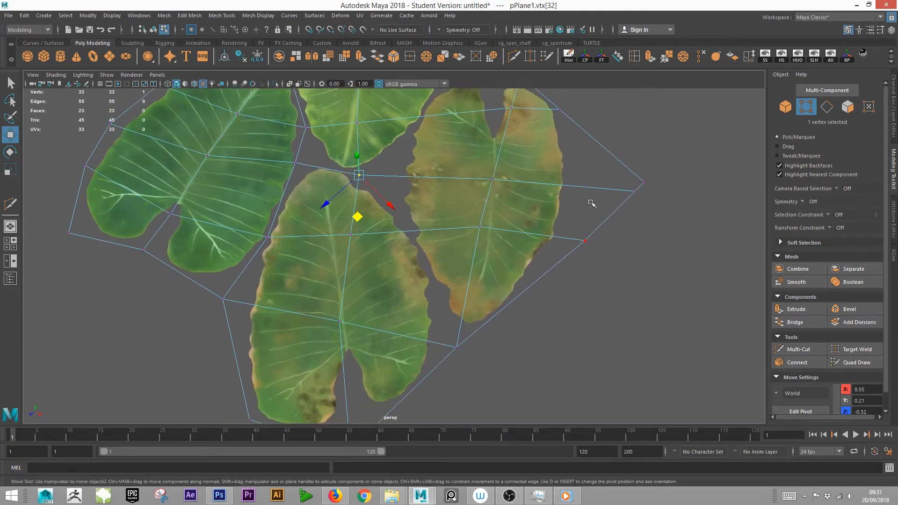
click(515, 57)
click(456, 347)
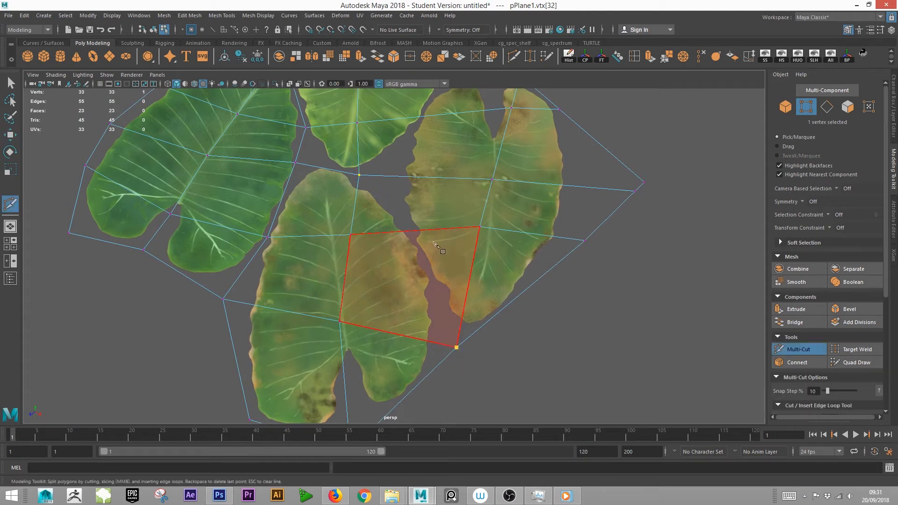
right_click(360, 176)
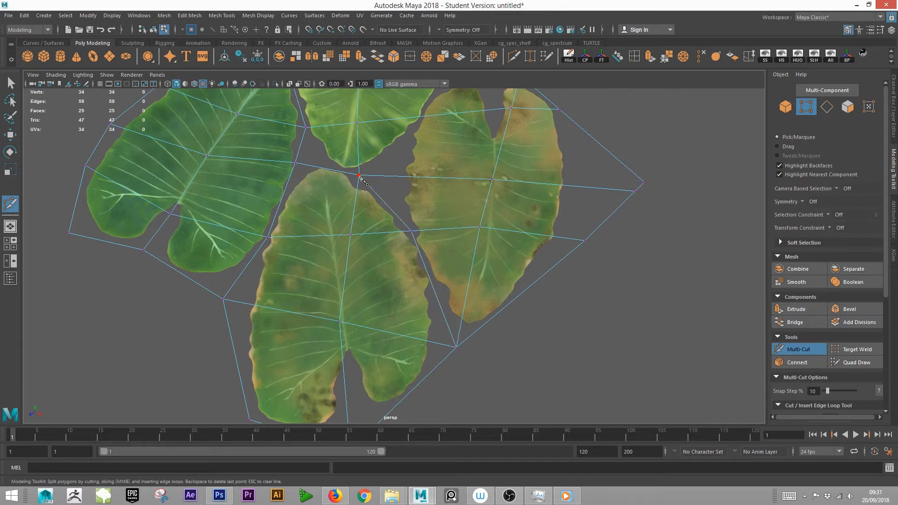
click(359, 177)
Slice the mesh lengthwise along the brown leaf's outer side with Multi-Cut
alt+drag(460, 215, 288, 213)
alt+middle_drag(327, 262, 327, 188)
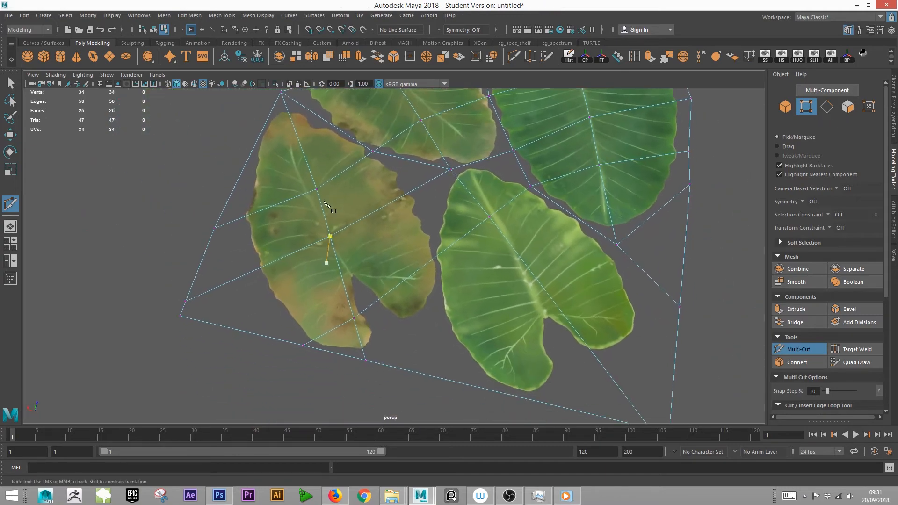
alt+drag(327, 188, 285, 192)
alt+middle_drag(341, 252, 351, 245)
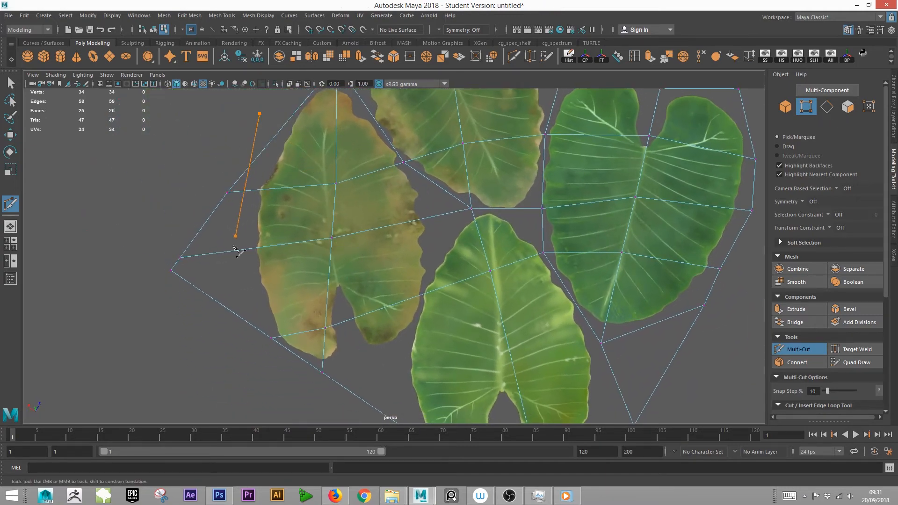
drag(234, 246, 248, 364)
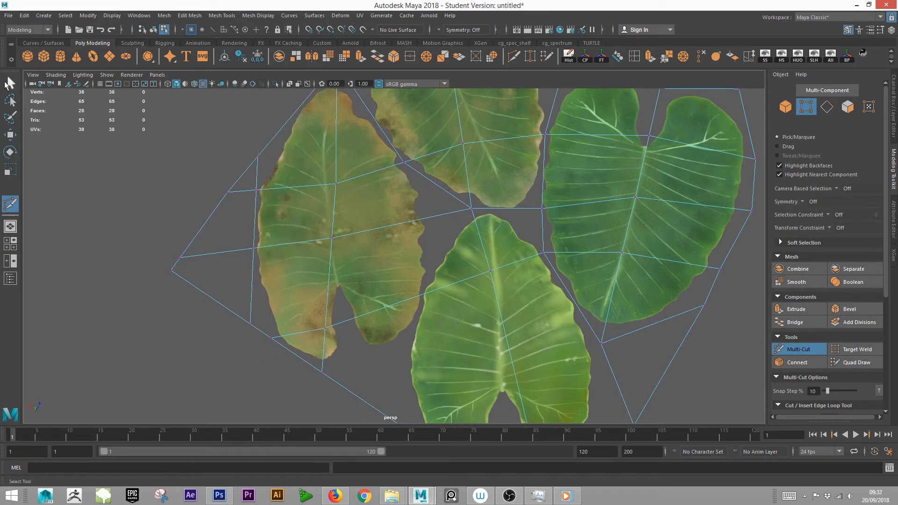
Delete the empty faces beyond the cut along the brown leaf's outer side
click(12, 83)
right_drag(323, 165, 324, 192)
drag(139, 162, 171, 224)
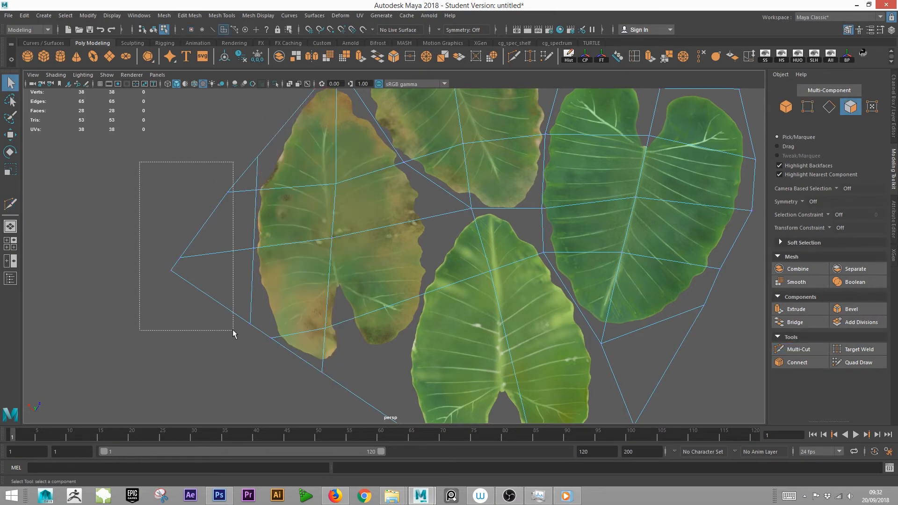
drag(233, 332, 233, 332)
key(Delete)
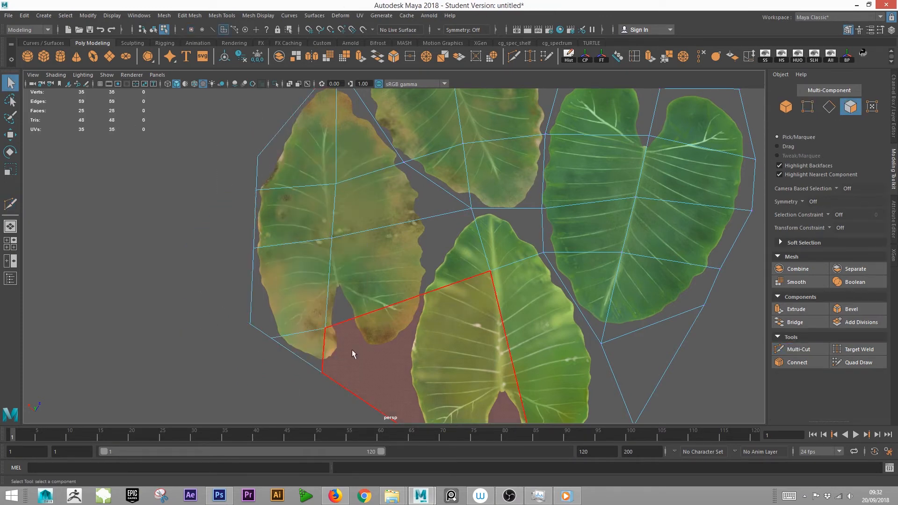
Cut across the bright green leaf's lower part, from the vertex at the dark green leaf's tip through the midrib to the outer border
alt+middle_drag(458, 339, 426, 266)
alt+right_drag(543, 326, 456, 303)
alt+middle_drag(456, 303, 453, 330)
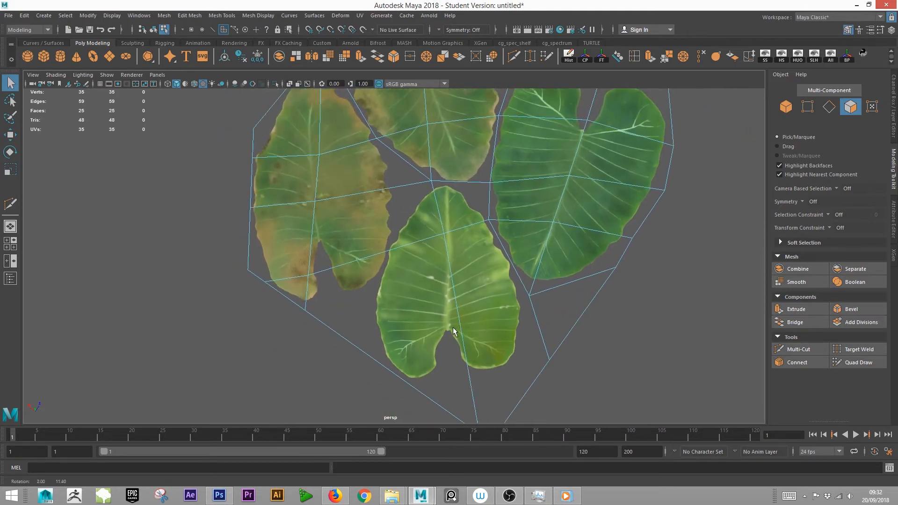
click(799, 349)
click(529, 296)
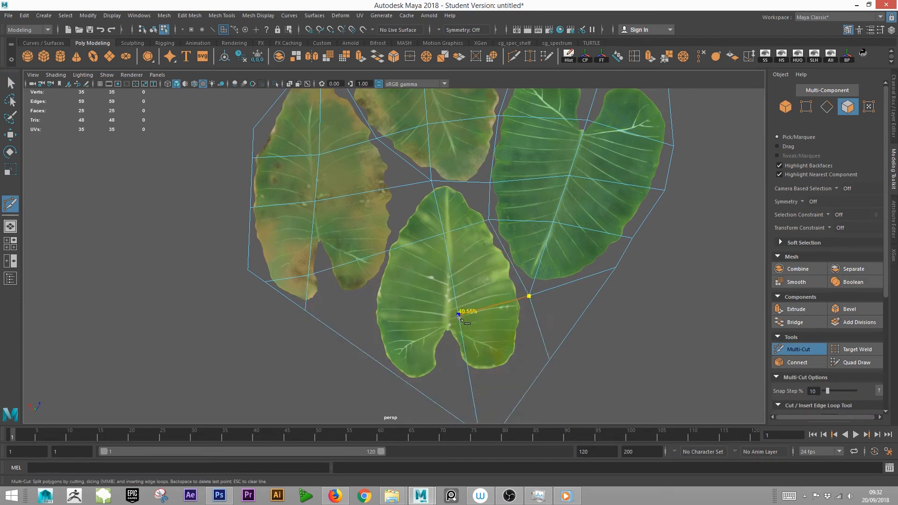
click(458, 315)
right_click(351, 234)
Cut down the brown leaf's inner side from the vertex beside the mottled leaf to the outer border vertex
click(315, 201)
alt+right_drag(372, 221, 279, 193)
alt+middle_drag(334, 185, 340, 198)
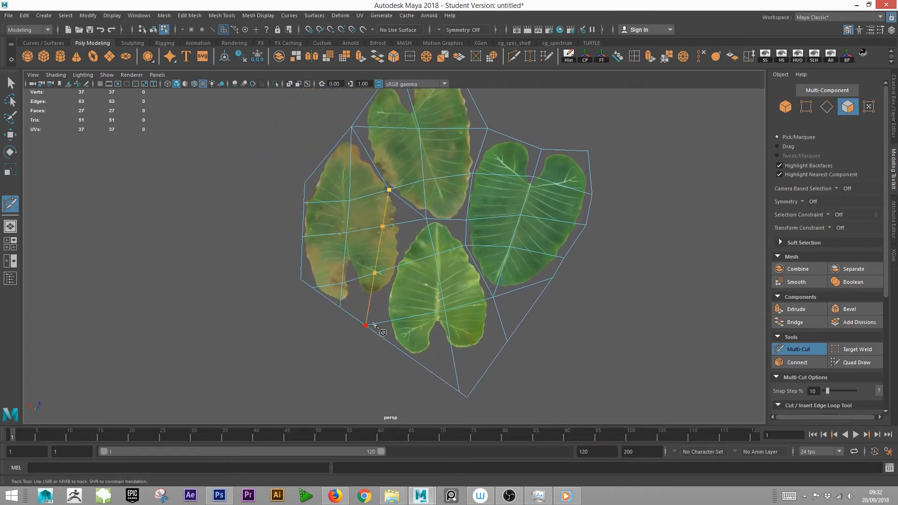
alt+right_drag(505, 375, 669, 392)
click(11, 84)
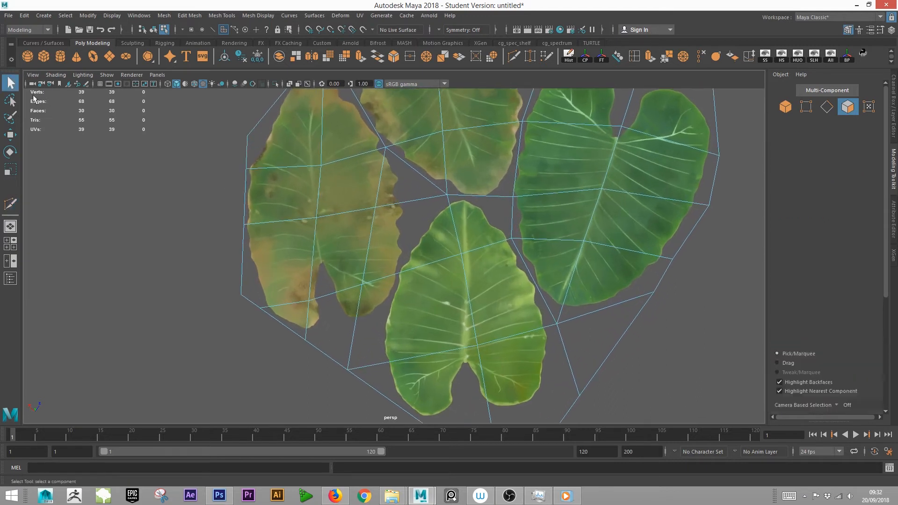
Move the two new vertices on the brown leaf's inner side into the gap beside the bright green leaf
right_drag(385, 201, 362, 204)
drag(388, 218, 387, 217)
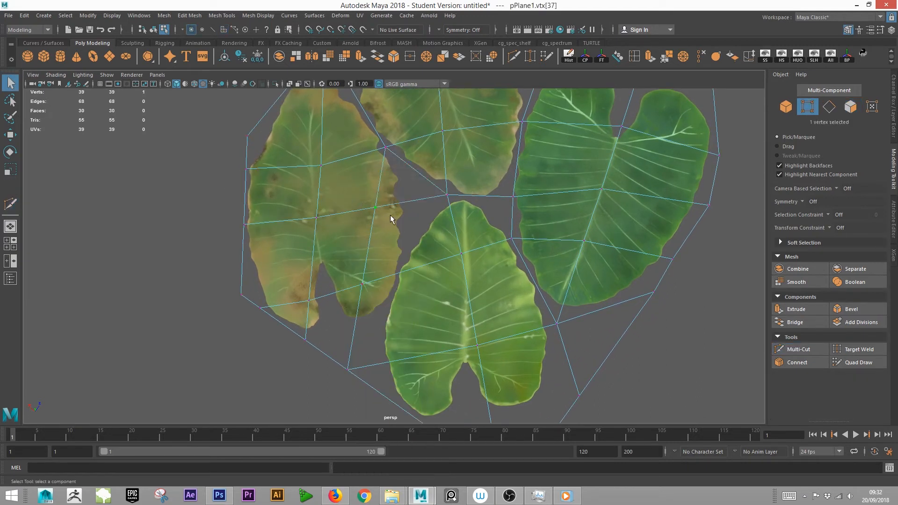
key(w)
middle_drag(373, 163, 406, 166)
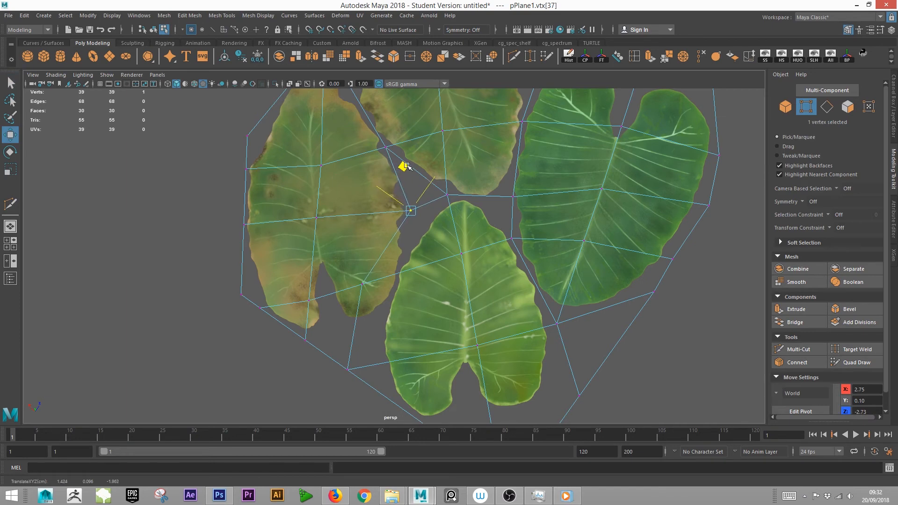
click(369, 298)
middle_drag(360, 263, 390, 247)
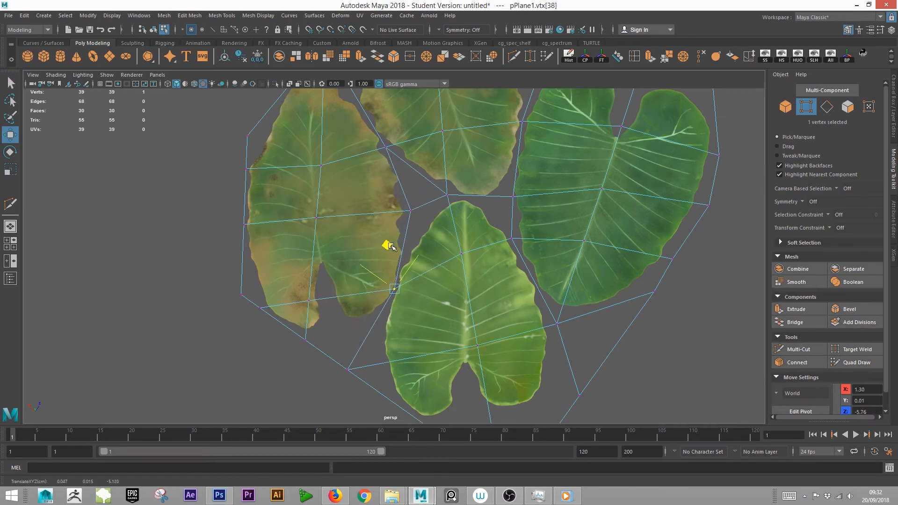
Fine-tune both gap vertices so the edge runs between the brown and bright green leaves without cutting into either outline
alt+right_drag(387, 298, 587, 302)
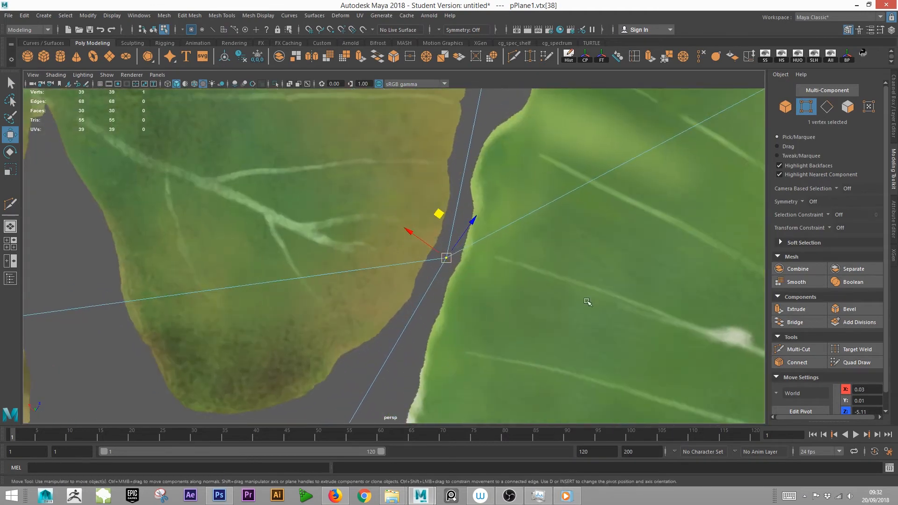
drag(447, 259, 454, 251)
alt+right_drag(526, 231, 484, 216)
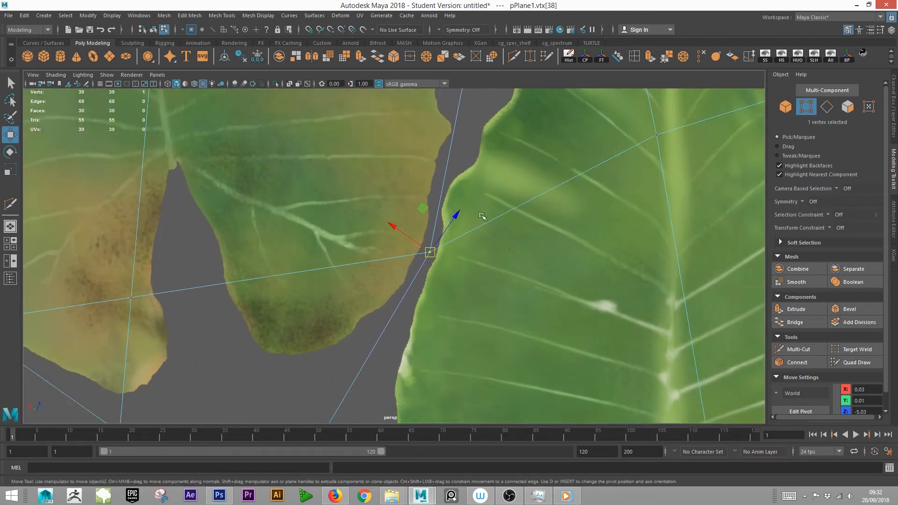
alt+middle_drag(483, 217, 459, 327)
alt+right_drag(459, 327, 476, 254)
drag(398, 184, 453, 235)
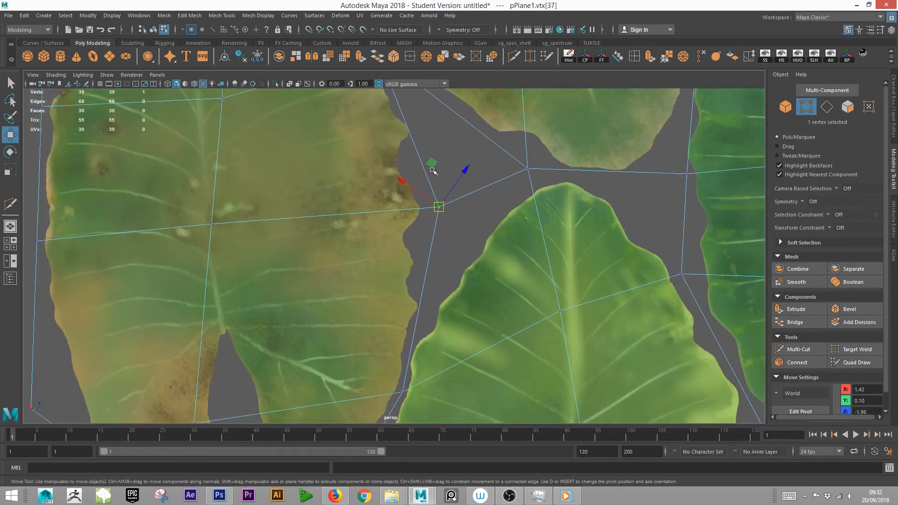
drag(433, 170, 433, 193)
Cut an edge from the border vertex below the brown leaf's midrib to the edge separating it from the bright green leaf
alt+right_drag(529, 276, 350, 249)
alt+middle_drag(350, 248, 390, 143)
alt+middle_drag(374, 206, 379, 221)
alt+drag(329, 297, 383, 296)
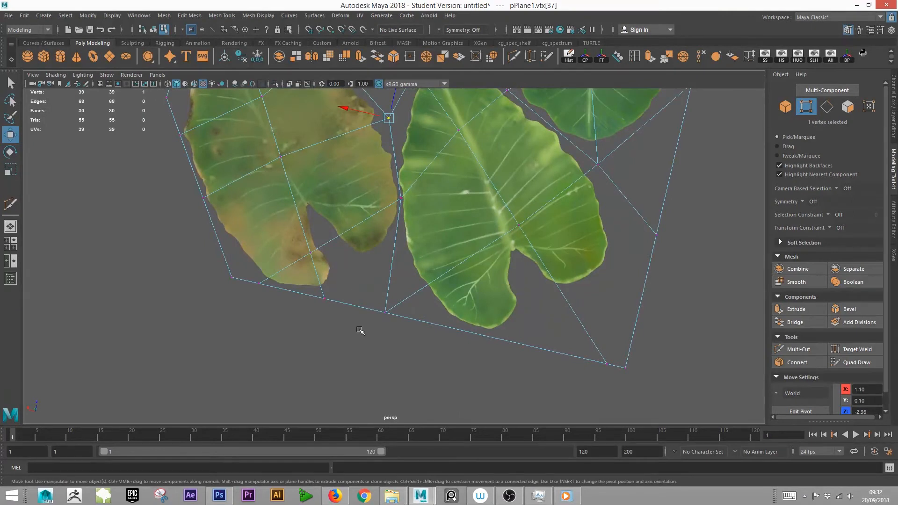
click(797, 349)
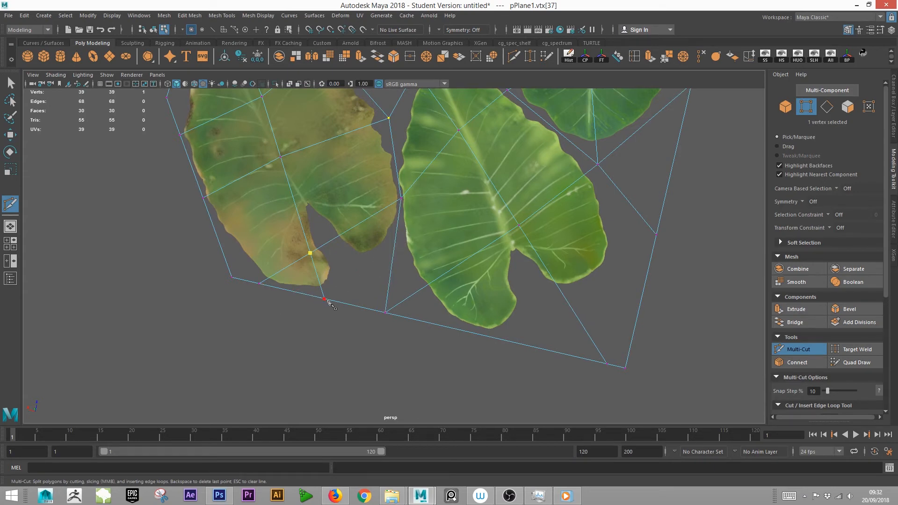
click(394, 246)
key(Return)
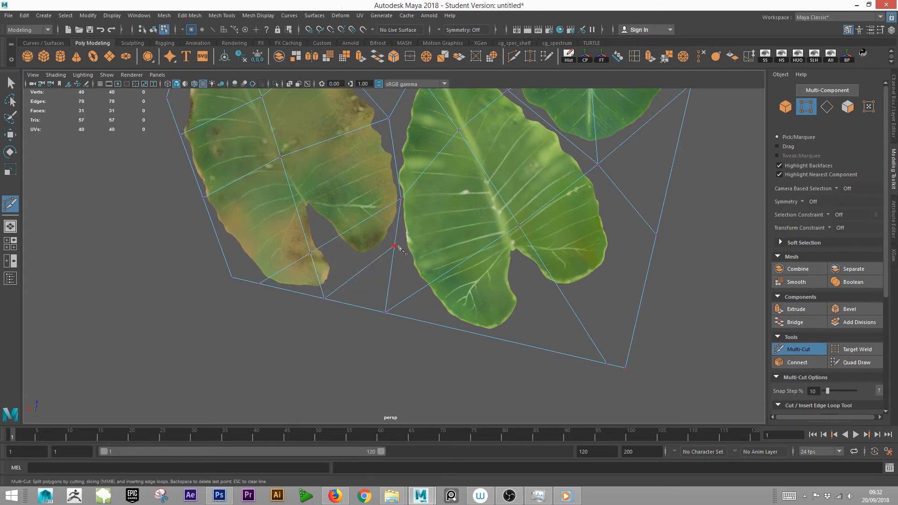
Delete the empty triangular face between the bases of the brown and bright green leaves
click(11, 83)
right_drag(382, 227, 355, 244)
click(366, 293)
key(Delete)
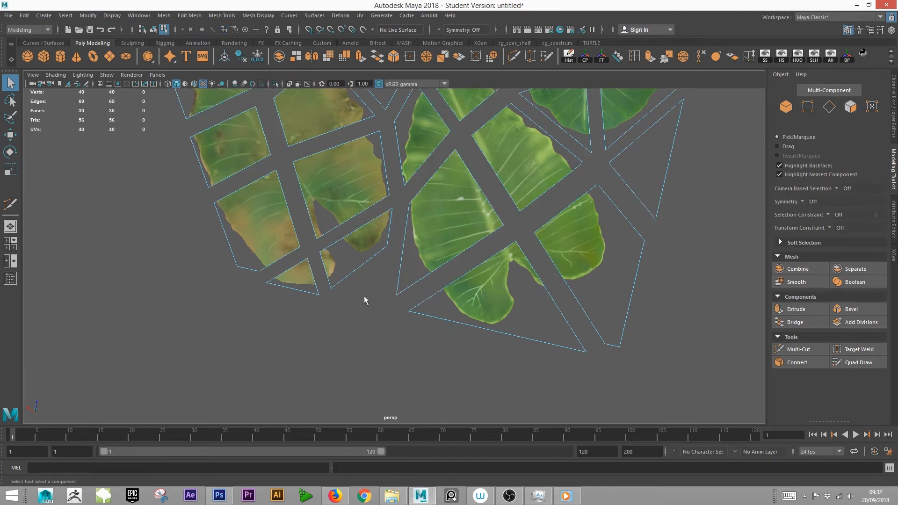
Move the outer border vertex in toward the bright green leaf's lower lobe nearest the brown leaf
right_drag(417, 226, 372, 228)
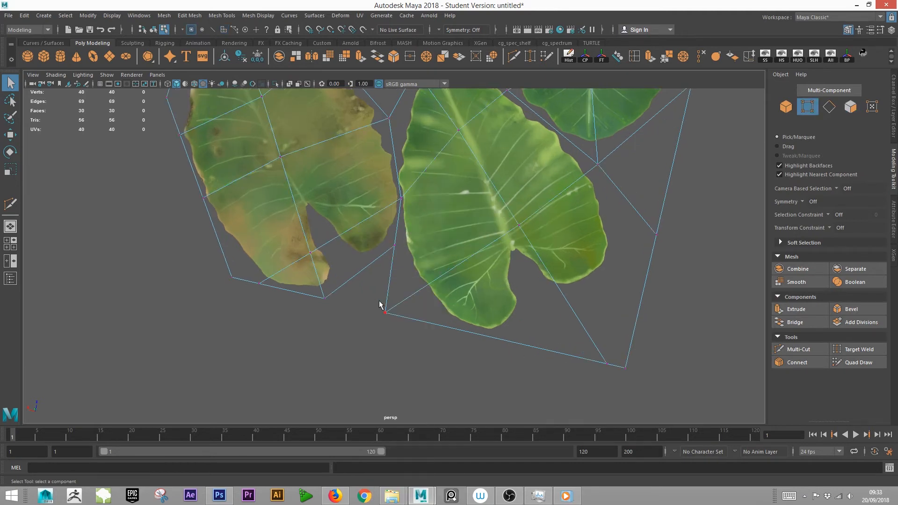
drag(376, 297, 409, 325)
key(w)
drag(362, 276, 425, 303)
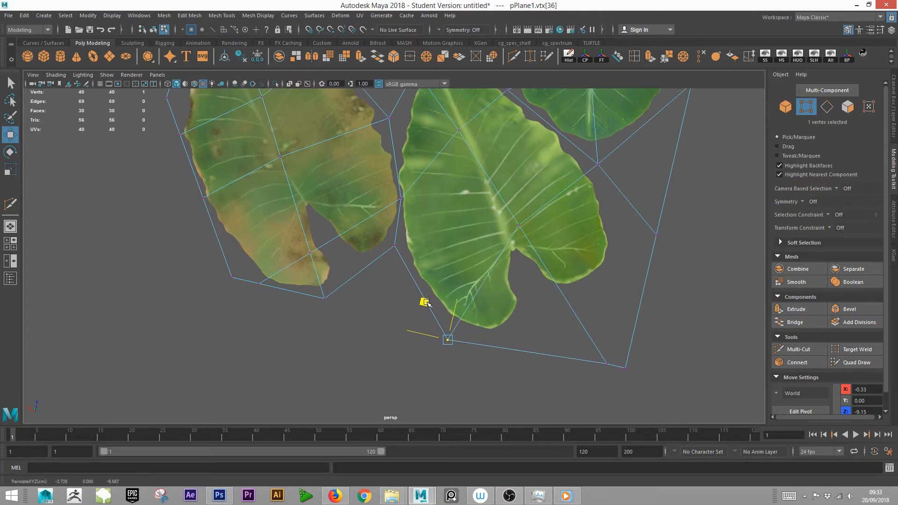
Merge the two neighbouring border vertices below the bright green leaf and move the merged vertex up toward the leaf's base
alt+drag(423, 188, 447, 304)
drag(487, 327, 521, 353)
click(690, 56)
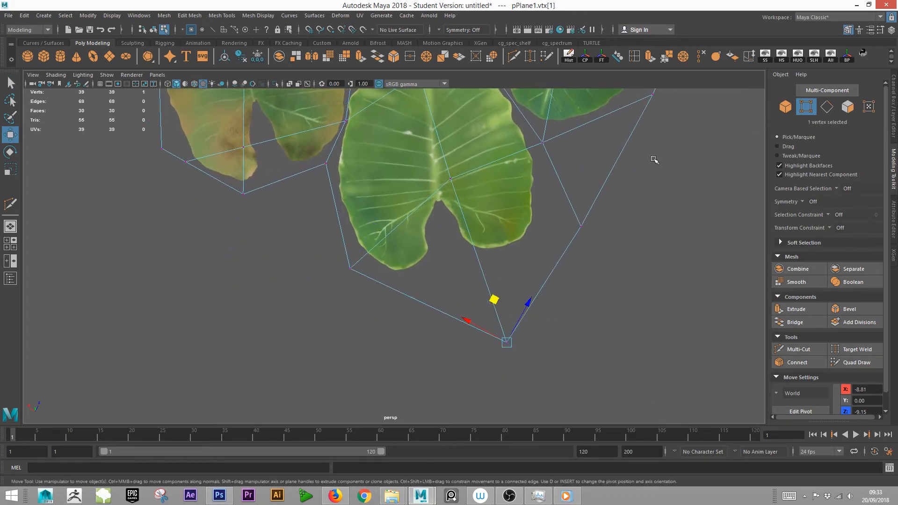
drag(495, 300, 463, 231)
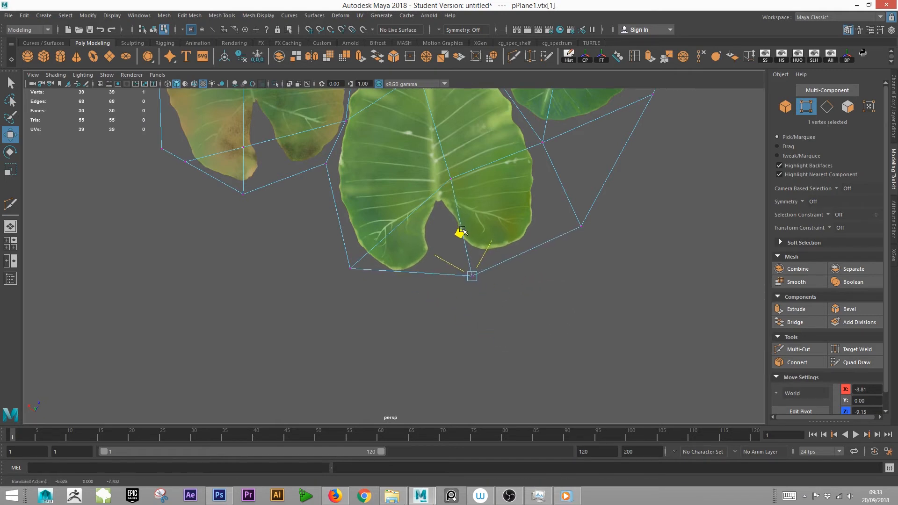
Delete the empty triangular face between the dark green leaf's tip and the bright green leaf
mouse_move(504, 258)
alt+mouse_down()
mouse_move(541, 250)
mouse_move(496, 255)
mouse_move(477, 246)
mouse_move(474, 264)
mouse_move(489, 259)
alt+mouse_up()
right_drag(555, 226, 557, 252)
click(548, 242)
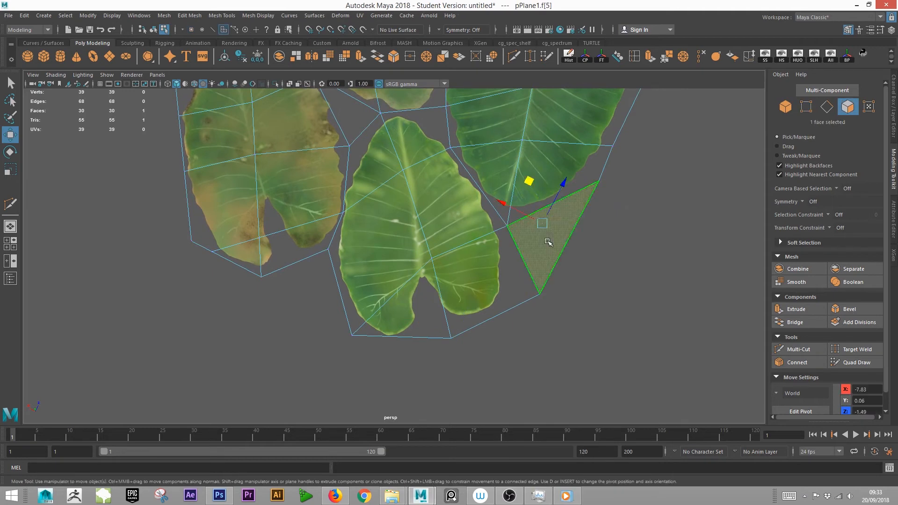
key(Delete)
Extract the eight faces covering the dark green leaf from the mesh
alt+drag(548, 241, 430, 281)
click(373, 197)
shift+click(344, 210)
shift+click(335, 249)
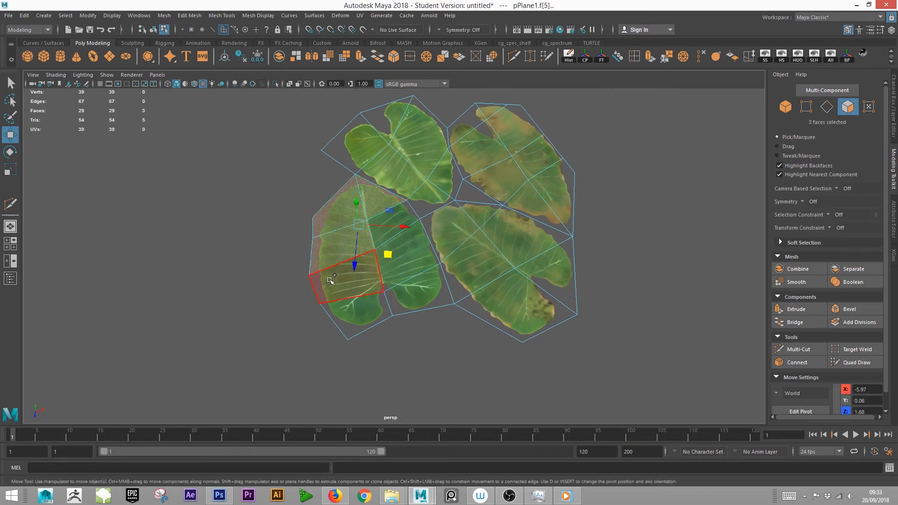
shift+click(331, 281)
shift+click(360, 322)
shift+click(418, 288)
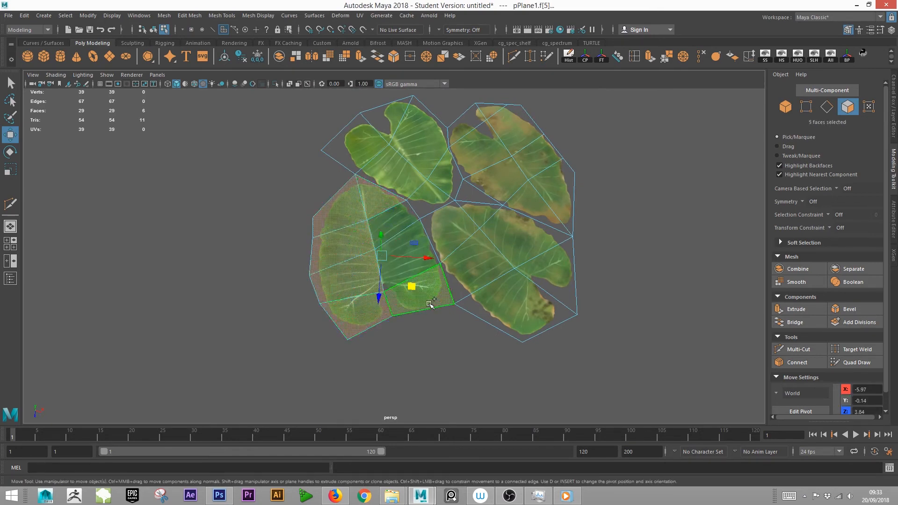
shift+click(410, 213)
shift+click(425, 238)
alt+right_drag(487, 290, 535, 280)
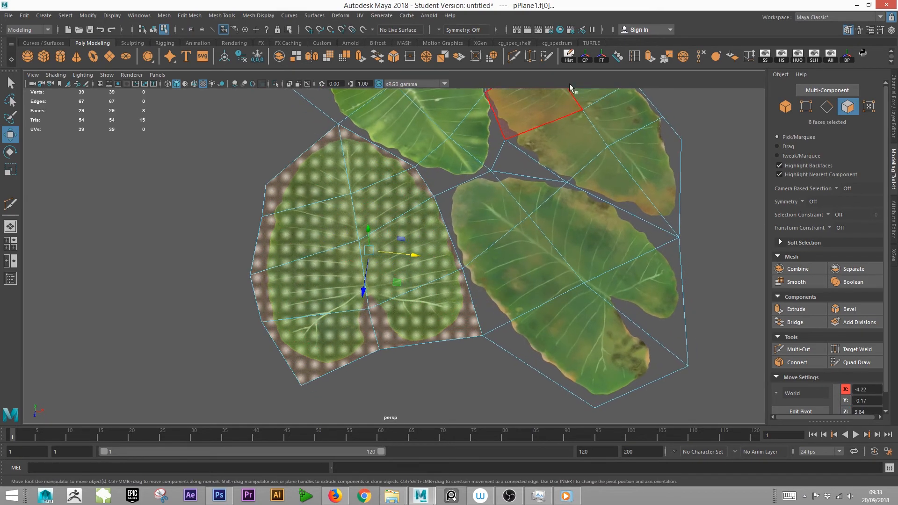
click(190, 16)
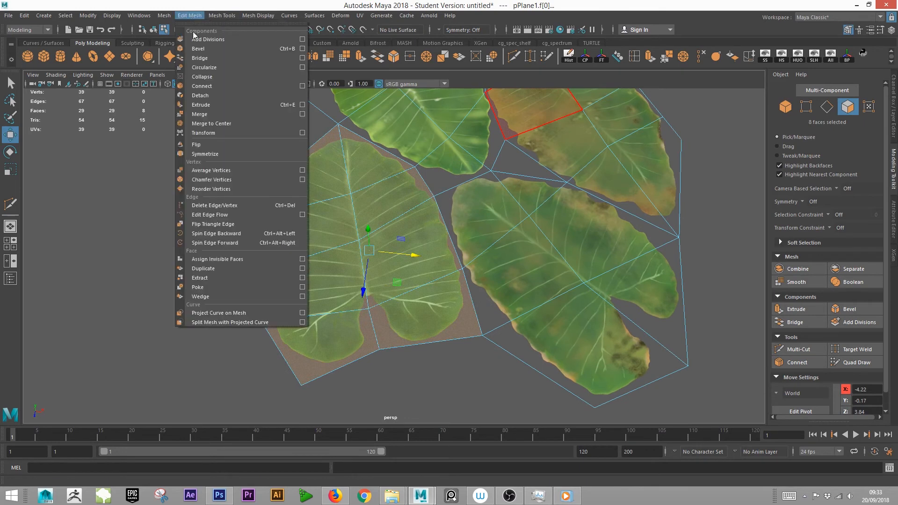
click(224, 277)
Move the extracted dark green leaf about -7.67 units along X, clear of the other leaves
right_drag(428, 226, 464, 212)
key(w)
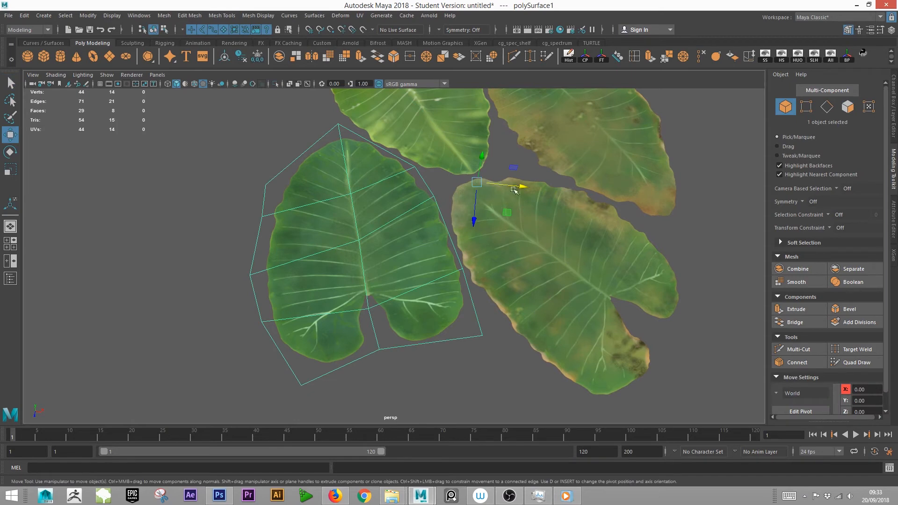
drag(513, 189, 338, 171)
Extract the six faces covering the mottled green leaf from the remaining mesh
alt+drag(416, 290, 370, 279)
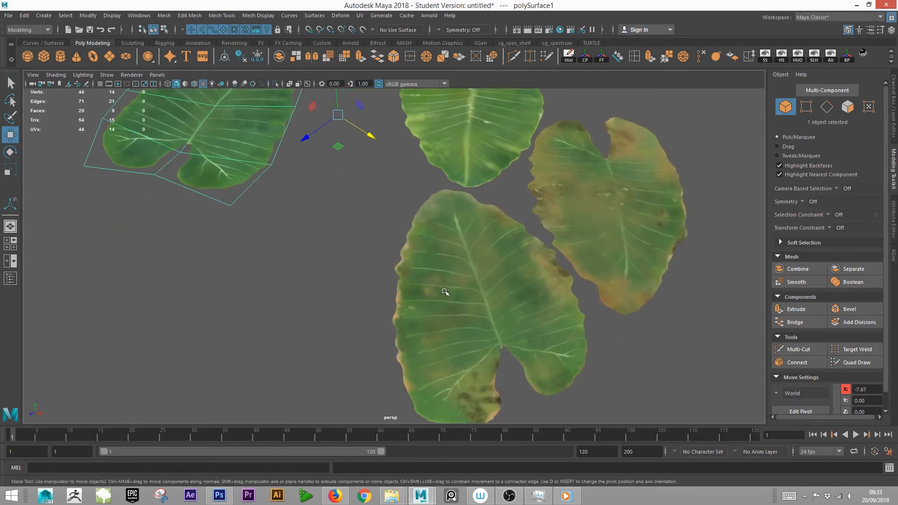
click(494, 314)
alt+drag(449, 269, 427, 279)
alt+middle_drag(427, 279, 433, 329)
alt+right_drag(433, 318, 487, 315)
alt+middle_drag(524, 330, 536, 299)
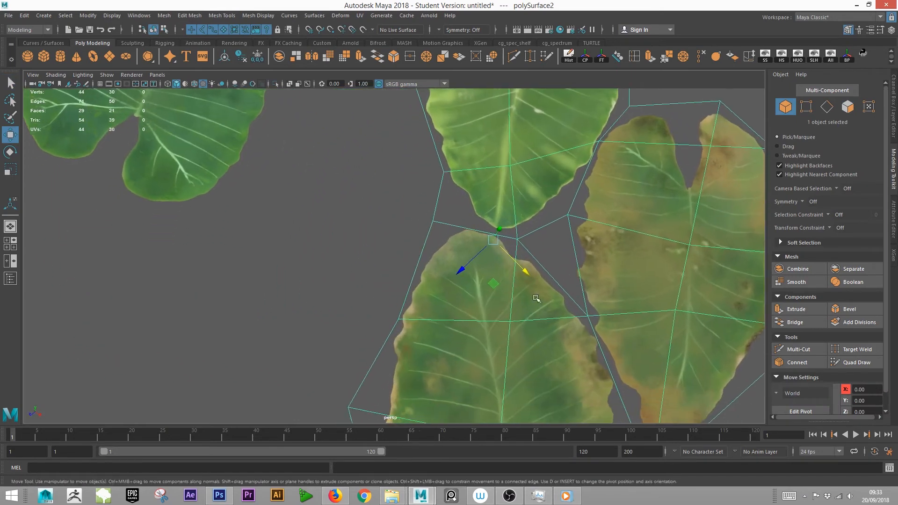
alt+right_drag(536, 298, 387, 278)
mouse_move(386, 279)
alt+mouse_down()
mouse_move(395, 292)
mouse_move(387, 285)
alt+mouse_up()
alt+right_drag(386, 285, 461, 281)
alt+middle_drag(461, 281, 400, 221)
right_click(435, 220)
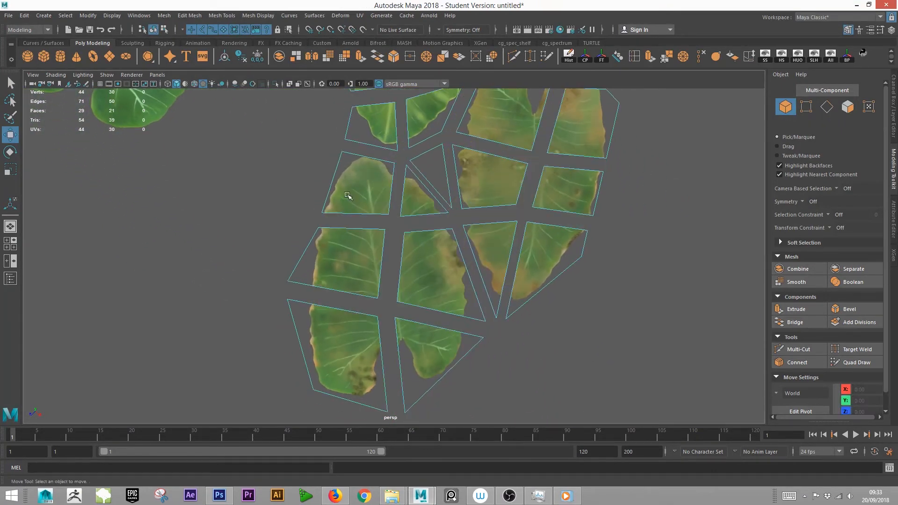
right_drag(423, 201, 427, 227)
click(359, 198)
shift+click(420, 205)
shift+click(423, 255)
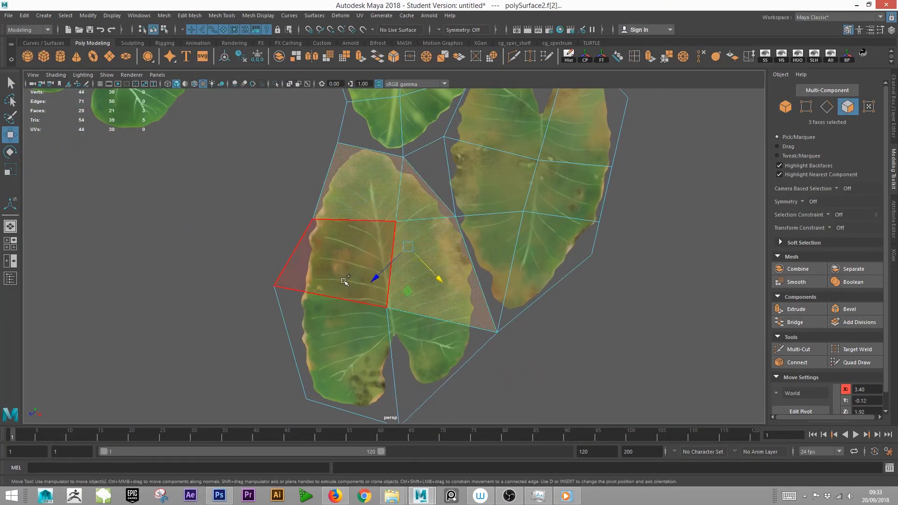
shift+click(345, 282)
shift+click(332, 316)
shift+click(435, 346)
alt+drag(541, 311, 331, 150)
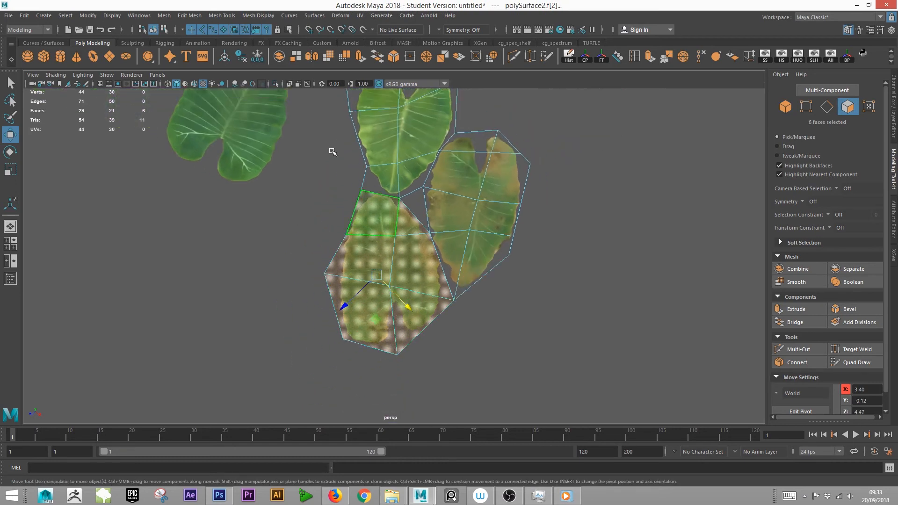
click(197, 17)
click(220, 268)
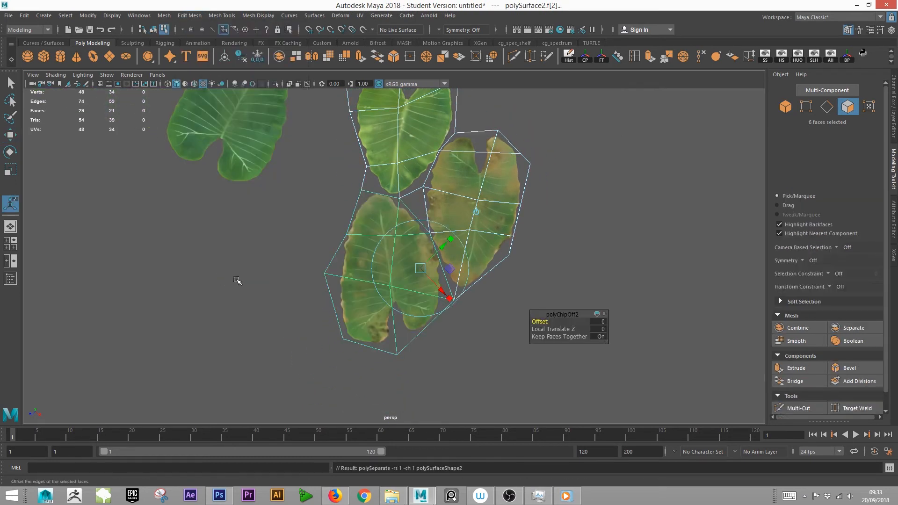
Move the extracted mottled green leaf away from the remaining two leaves
right_drag(378, 210, 388, 208)
click(358, 229)
key(w)
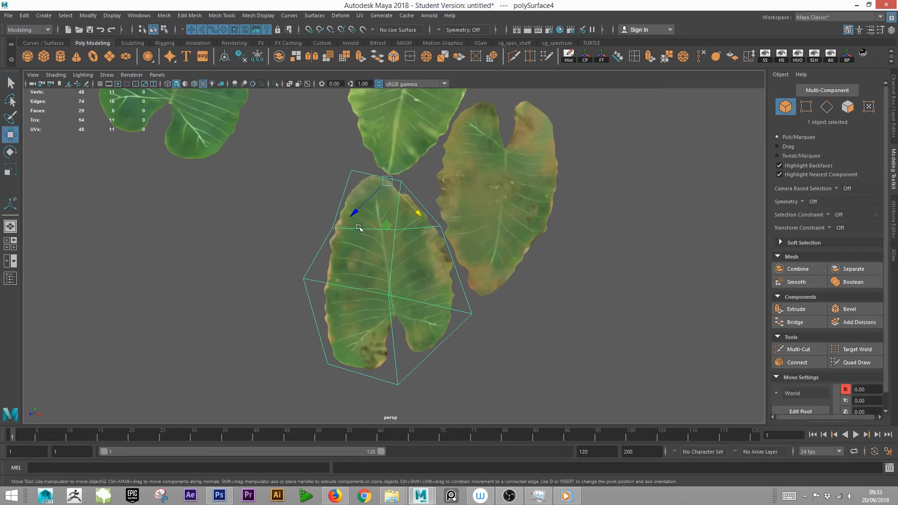
drag(386, 226, 177, 238)
Extract the eight faces covering the brownish leaf from the remaining two-leaf mesh
alt+middle_drag(411, 226, 352, 336)
click(464, 257)
click(499, 297)
alt+drag(499, 296, 295, 284)
right_drag(340, 227, 341, 257)
alt+drag(341, 257, 315, 275)
click(279, 279)
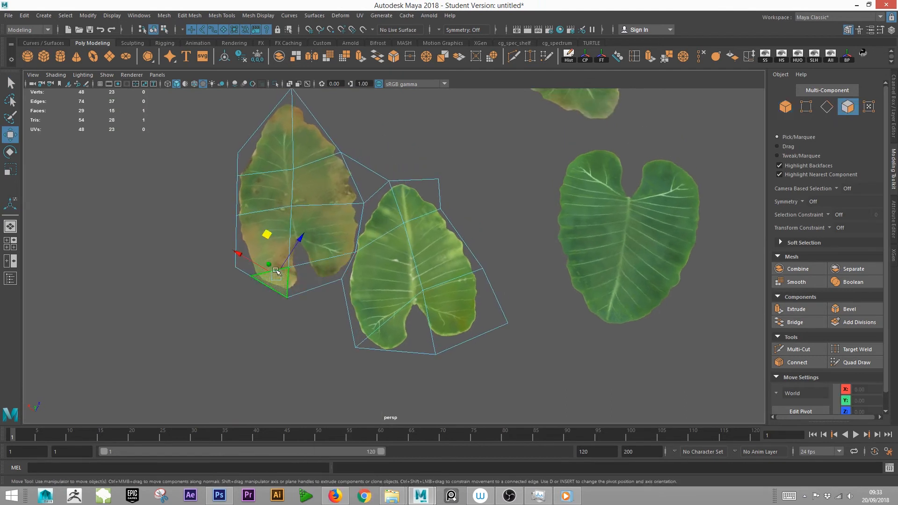
shift+click(284, 223)
shift+click(315, 216)
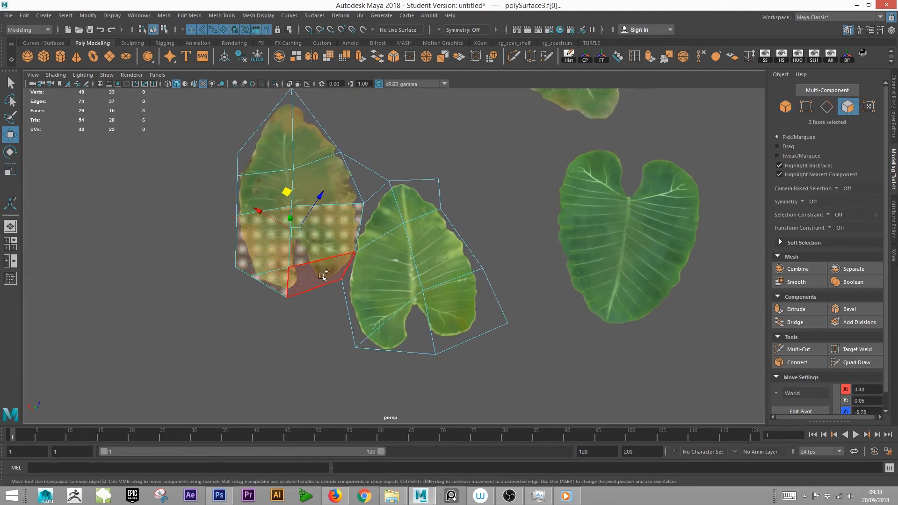
shift+click(321, 275)
shift+click(344, 186)
shift+click(297, 138)
shift+click(289, 136)
shift+click(240, 191)
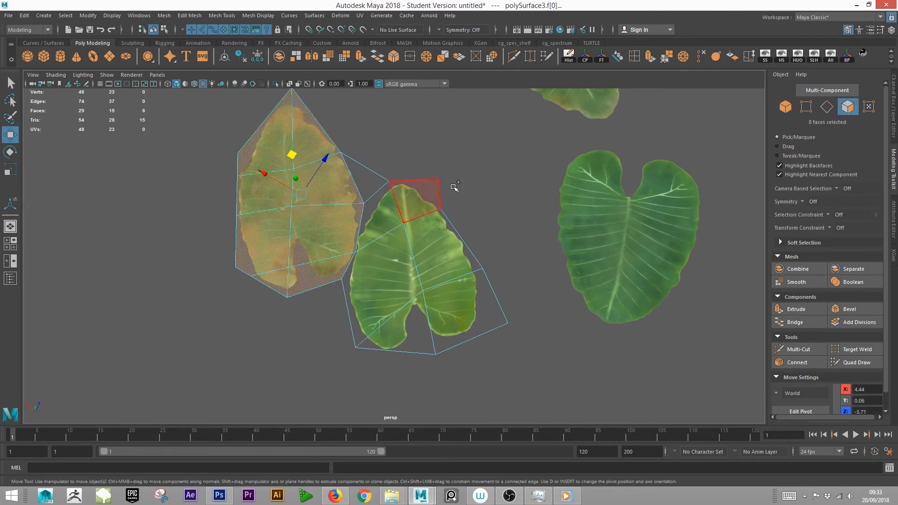
click(169, 15)
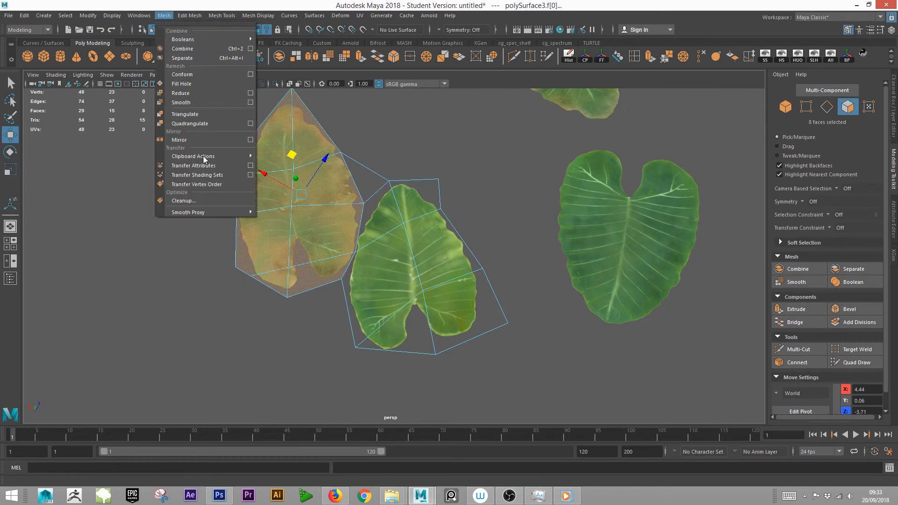
click(189, 15)
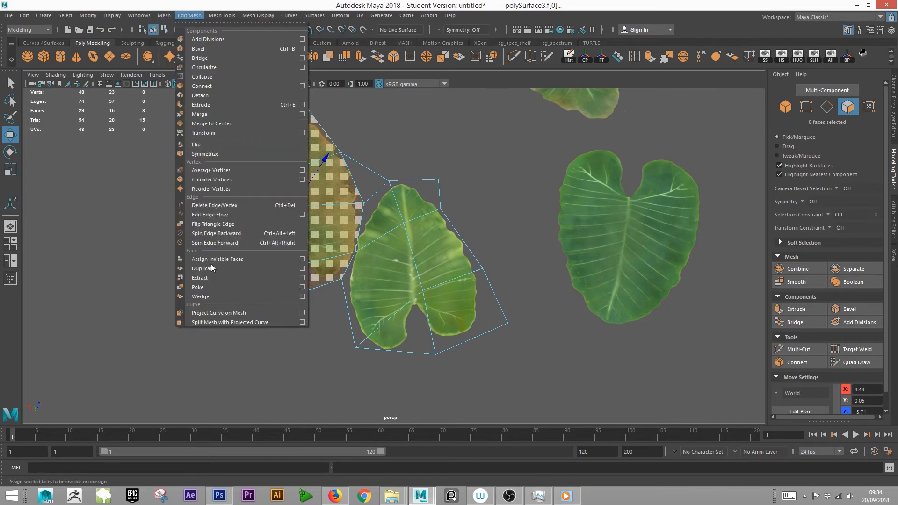
click(215, 279)
Move the extracted brownish leaf away from the bright green leaf as a whole object
right_drag(331, 169, 329, 188)
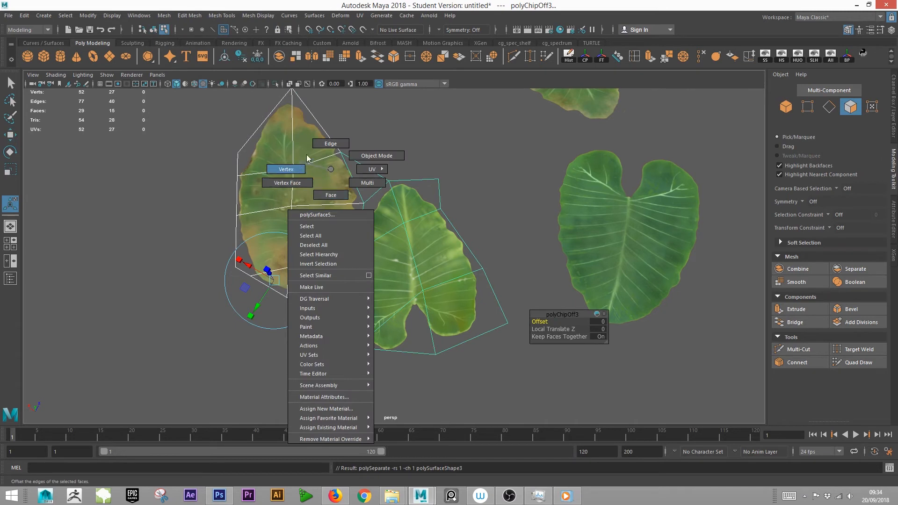
right_drag(358, 148, 359, 149)
key(w)
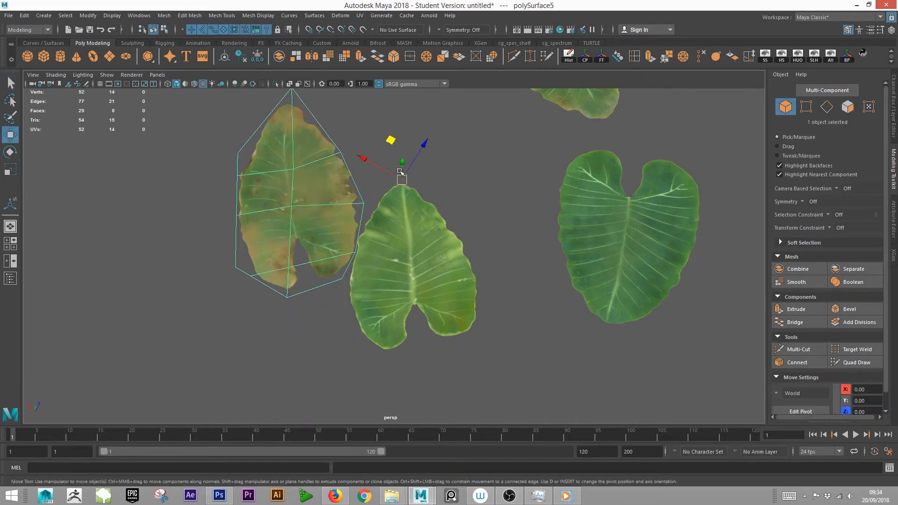
drag(390, 140, 310, 164)
Delete the leftover triangular face beside the bright green leaf's tip
click(420, 239)
alt+drag(263, 246, 295, 241)
right_drag(314, 201, 314, 219)
click(351, 219)
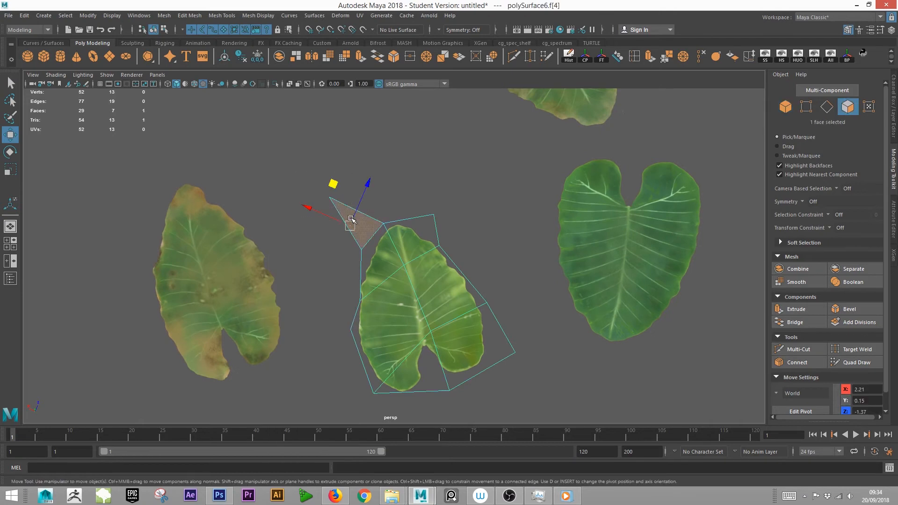
key(Delete)
Pull the two upper-right outline vertices of the bright green leaf's mesh down to follow the leaf's edge more closely
alt+drag(361, 220, 395, 226)
alt+right_drag(394, 227, 486, 255)
alt+drag(444, 237, 435, 260)
alt+right_drag(435, 260, 498, 239)
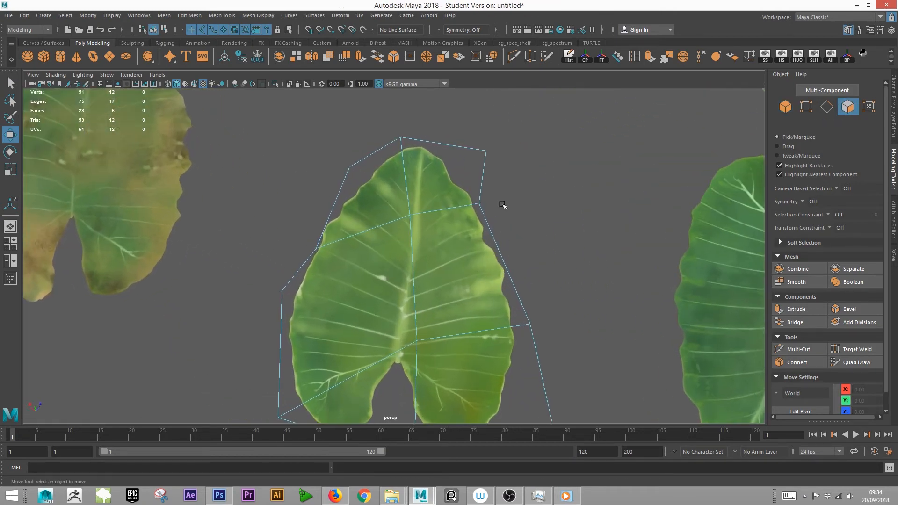
right_drag(503, 201, 480, 199)
drag(468, 189, 511, 228)
drag(476, 162, 493, 193)
drag(473, 128, 500, 157)
drag(487, 109, 467, 124)
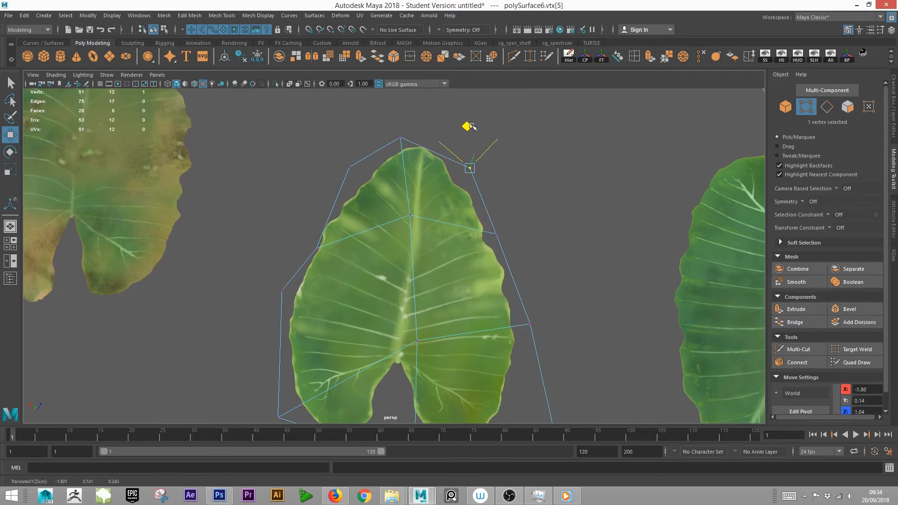
Reposition the bright green leaf's left outline vertices closer to the leaf edge and lower its bottom-left corner vertex
drag(275, 234, 332, 274)
middle_drag(314, 205, 331, 169)
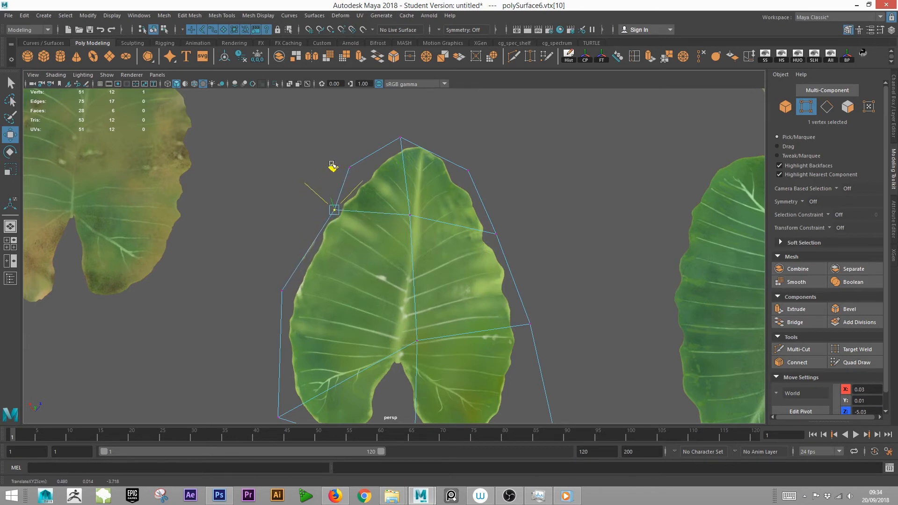
drag(254, 254, 318, 332)
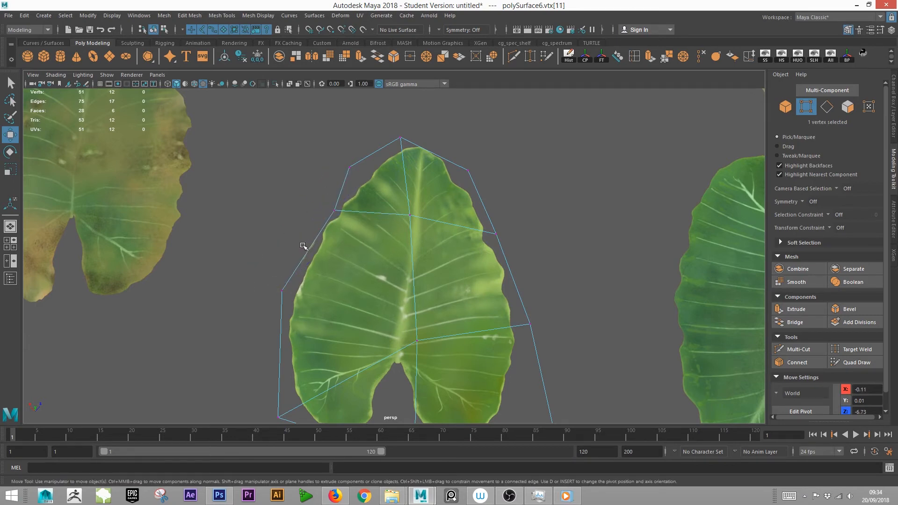
drag(242, 254, 288, 301)
drag(284, 250, 291, 250)
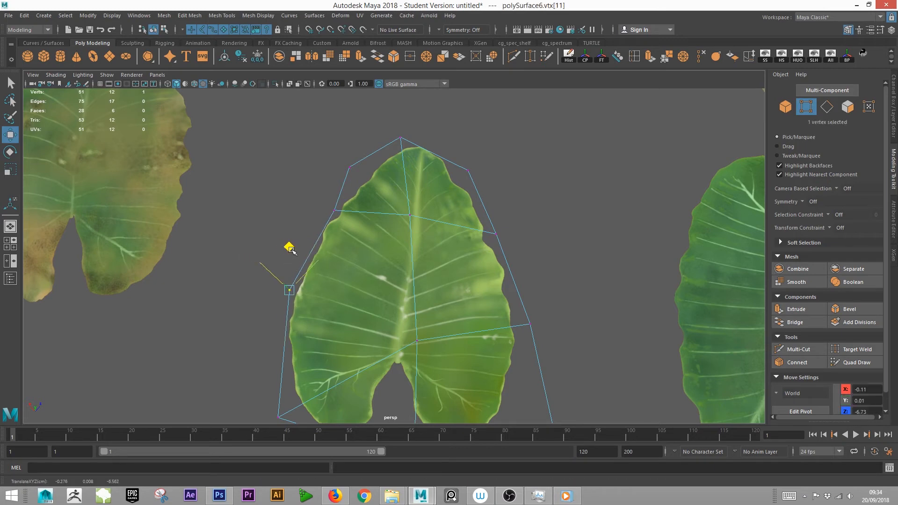
alt+middle_drag(362, 327, 366, 255)
drag(244, 321, 288, 358)
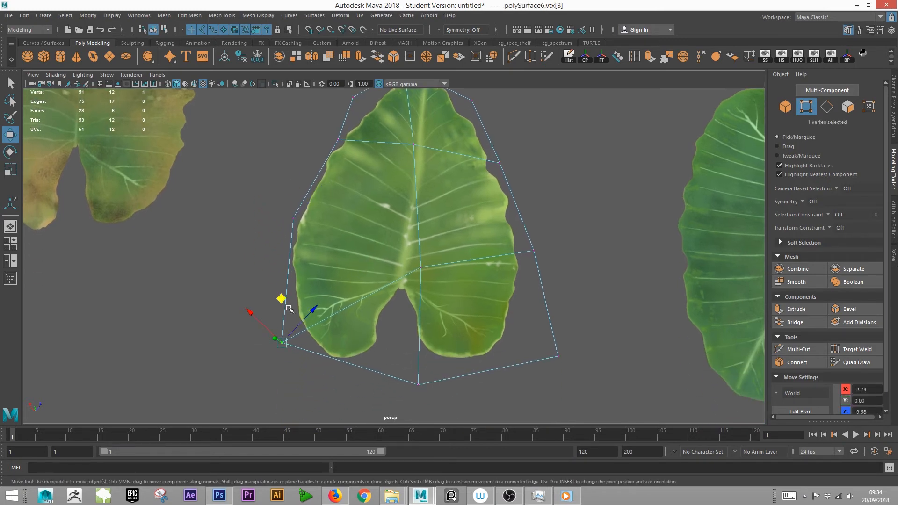
drag(286, 302, 285, 323)
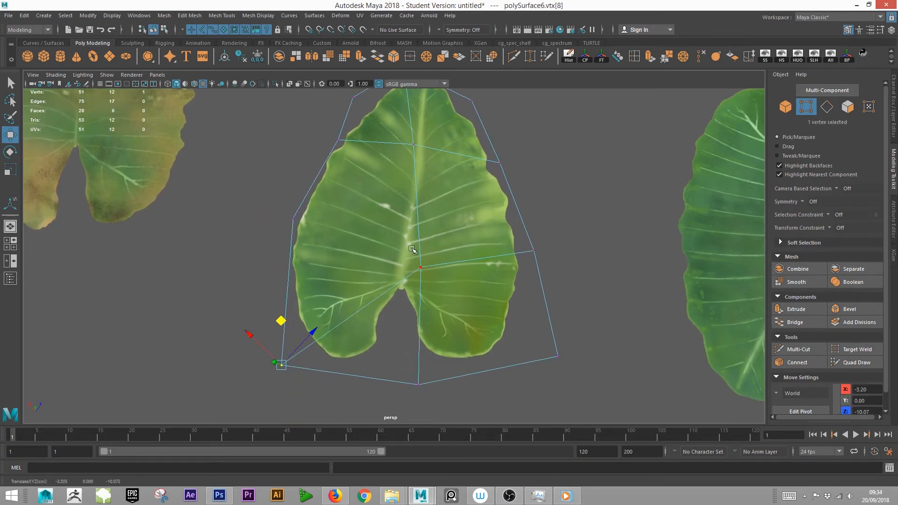
Cut an edge with Multi-Cut from the bright green leaf's central vertex to the middle vertex on its left outline
click(415, 270)
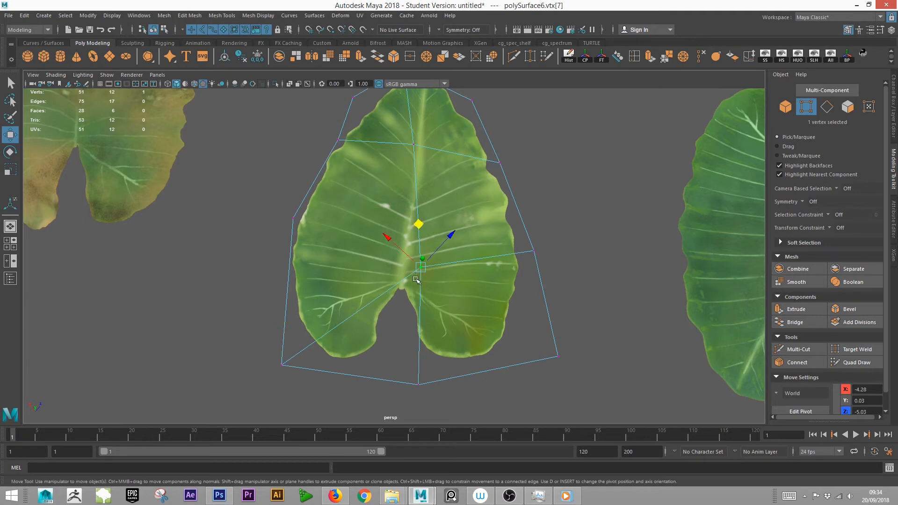
click(514, 56)
click(421, 268)
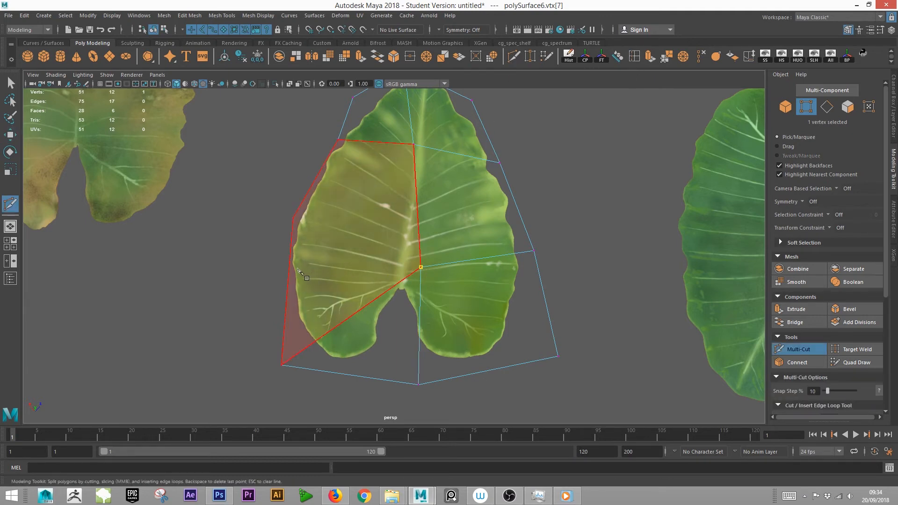
click(293, 219)
key(Return)
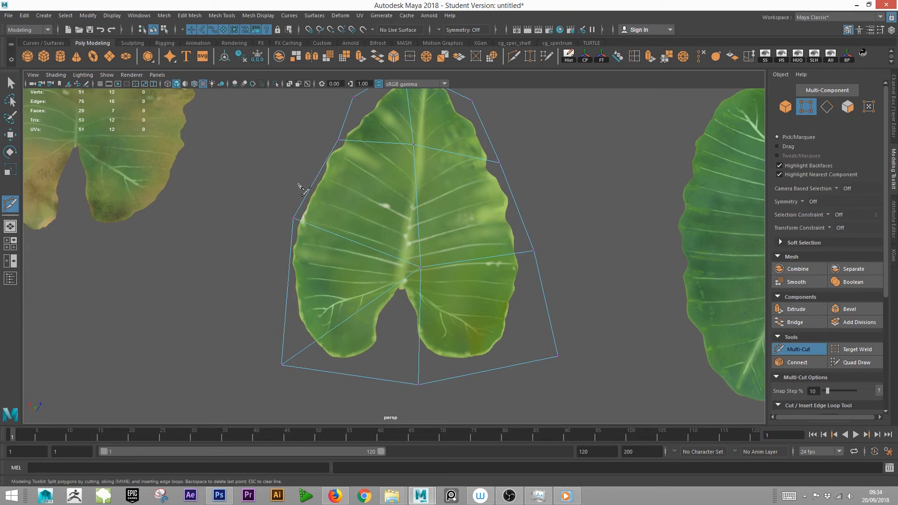
key(Escape)
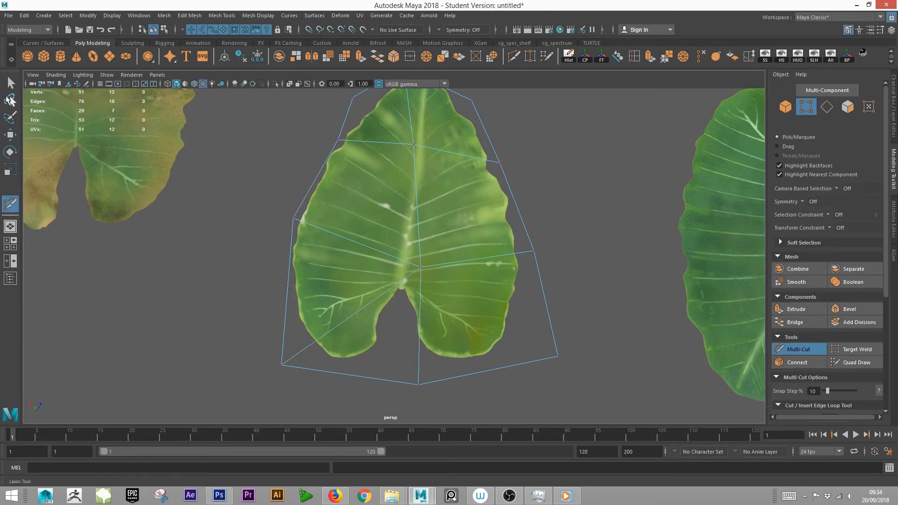
Delete the diagonal edge between the bright green leaf's central vertex and its bottom-left corner
key(q)
right_click(352, 210)
click(347, 302)
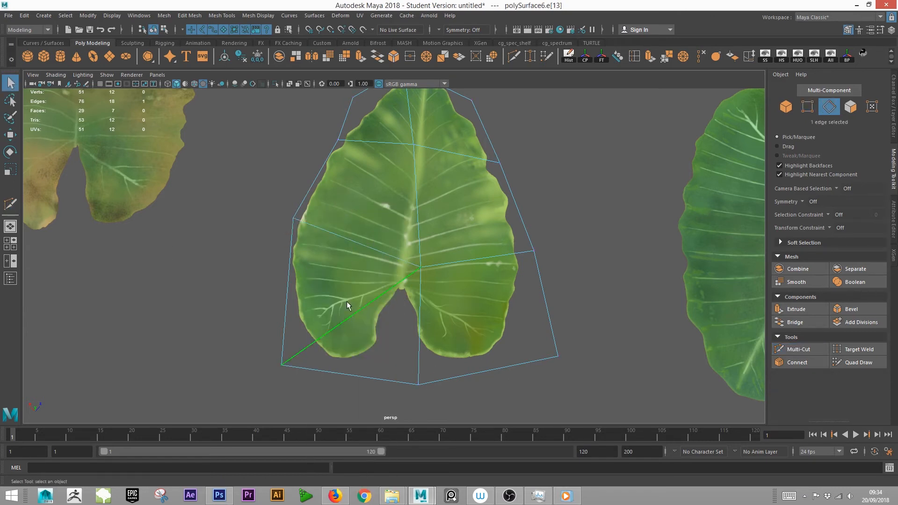
key(Delete)
Lower the bright green leaf's left-middle vertex level with the central vertex and pull its three bottom vertices in around the lobes
right_drag(346, 227, 252, 188)
drag(252, 188, 304, 233)
key(w)
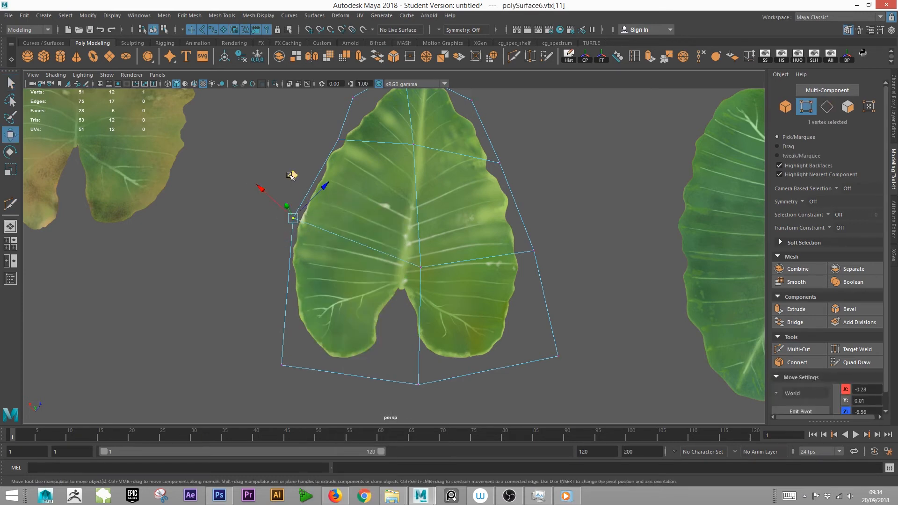
middle_drag(291, 175, 271, 220)
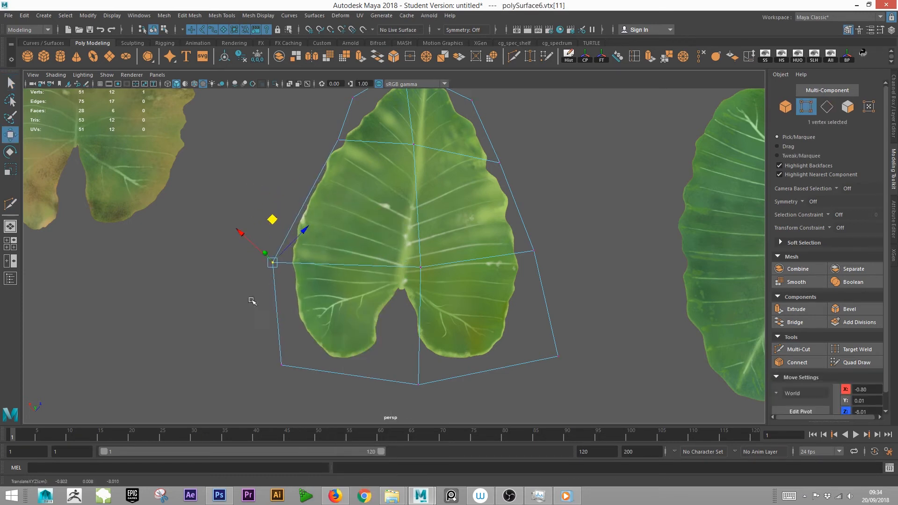
click(286, 374)
middle_drag(286, 324, 313, 316)
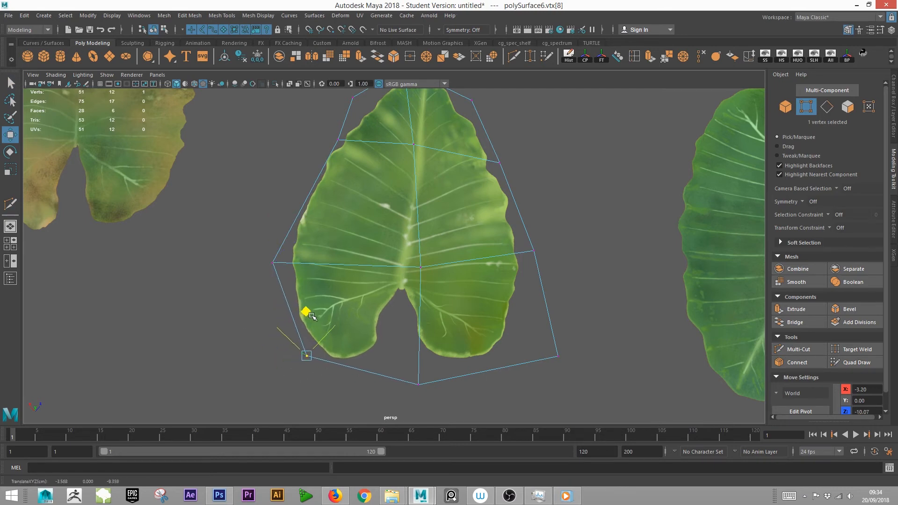
click(420, 373)
middle_drag(422, 365, 405, 353)
click(551, 350)
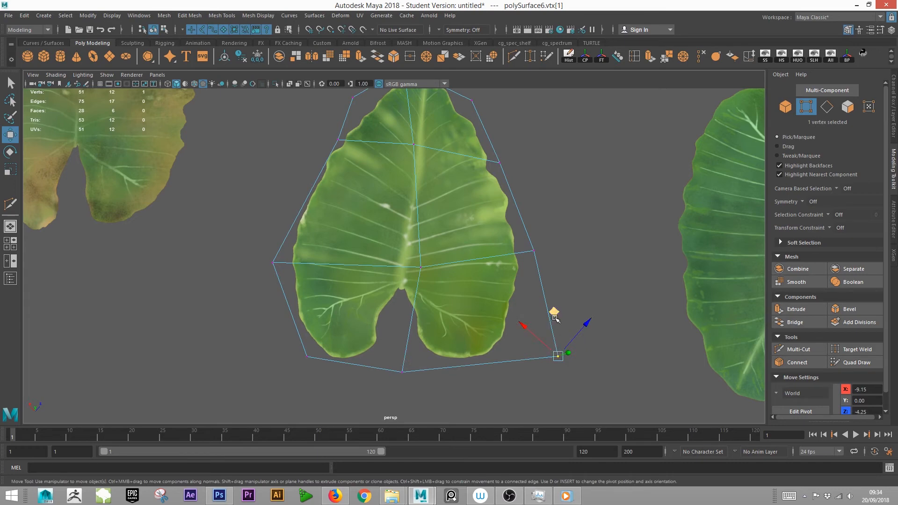
middle_drag(555, 317, 499, 319)
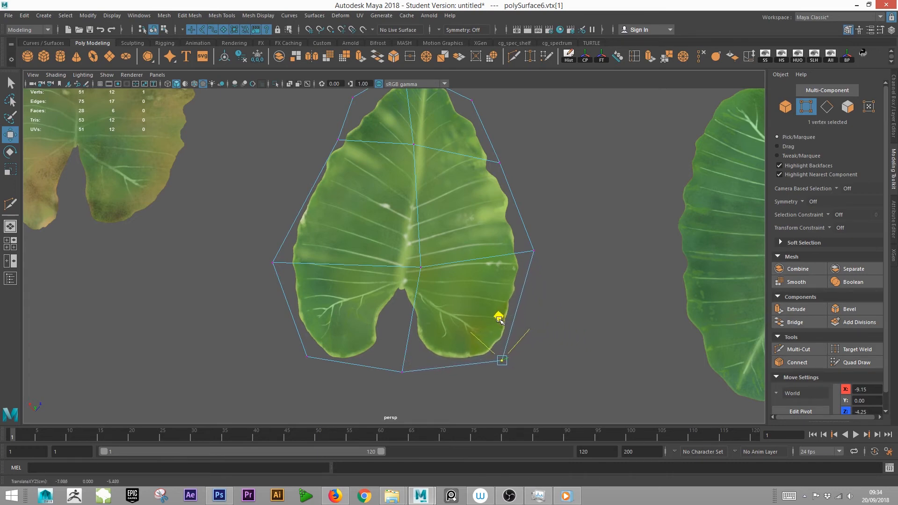
Fine-tune the right-side and upper outline vertices of the bright green leaf so the mesh closely surrounds the leaf
click(532, 249)
middle_drag(532, 206, 523, 211)
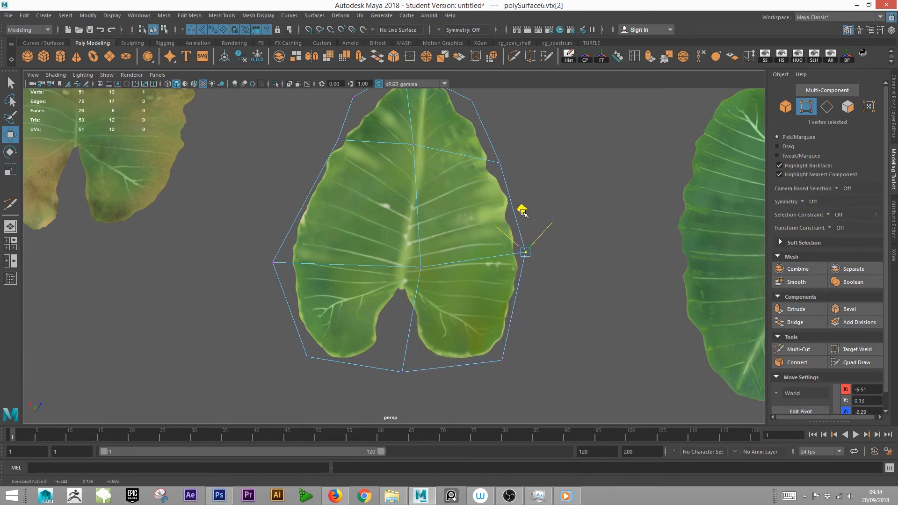
click(491, 143)
middle_drag(495, 108, 510, 214)
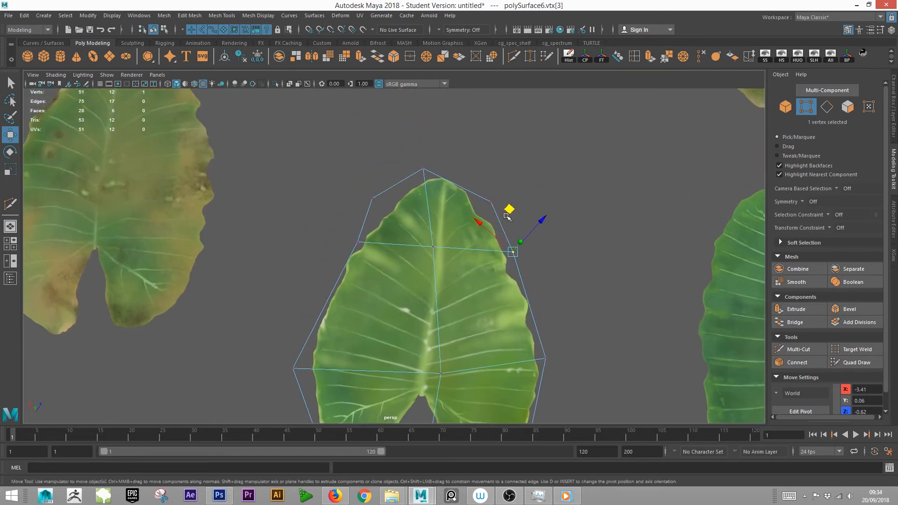
drag(510, 213, 514, 211)
click(491, 202)
drag(488, 160, 484, 152)
alt+right_drag(570, 306, 544, 304)
drag(319, 215, 387, 257)
drag(361, 203, 354, 204)
Slice the bright green leaf's mesh crosswise twice with Multi-Cut, once through the middle of the blade and once through the lower lobes
alt+right_drag(591, 384, 502, 367)
alt+drag(496, 367, 520, 348)
alt+middle_drag(382, 346, 408, 348)
alt+drag(550, 391, 526, 390)
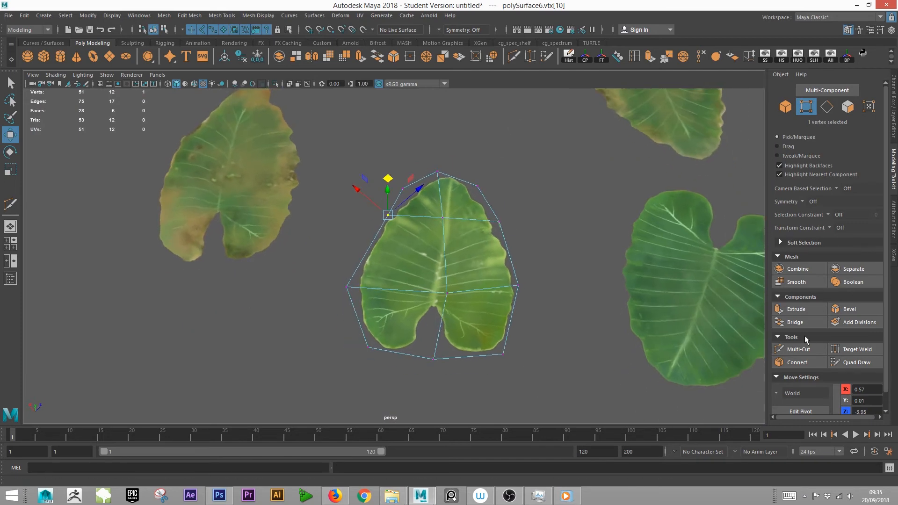
click(798, 349)
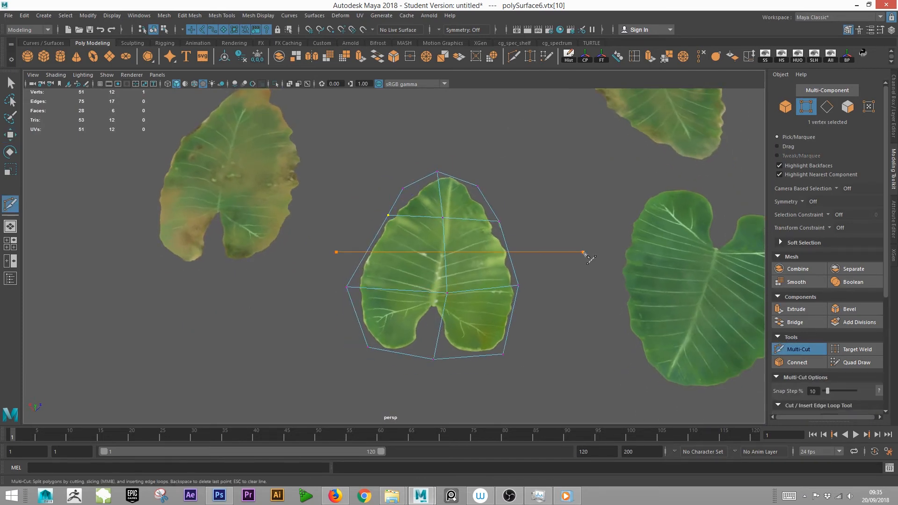
drag(583, 253, 583, 253)
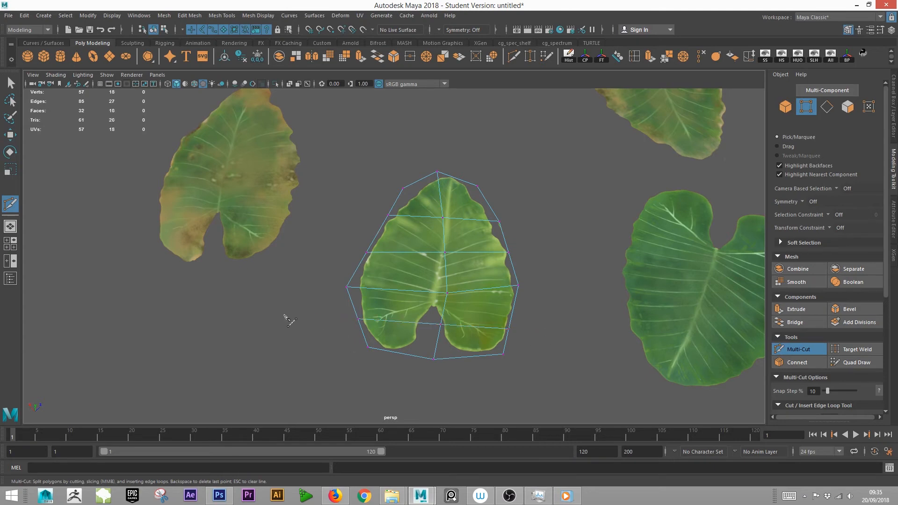
key(q)
Move the brownish leaf's lower-right outline vertex slightly upward along the leaf's edge
alt+drag(220, 243, 265, 241)
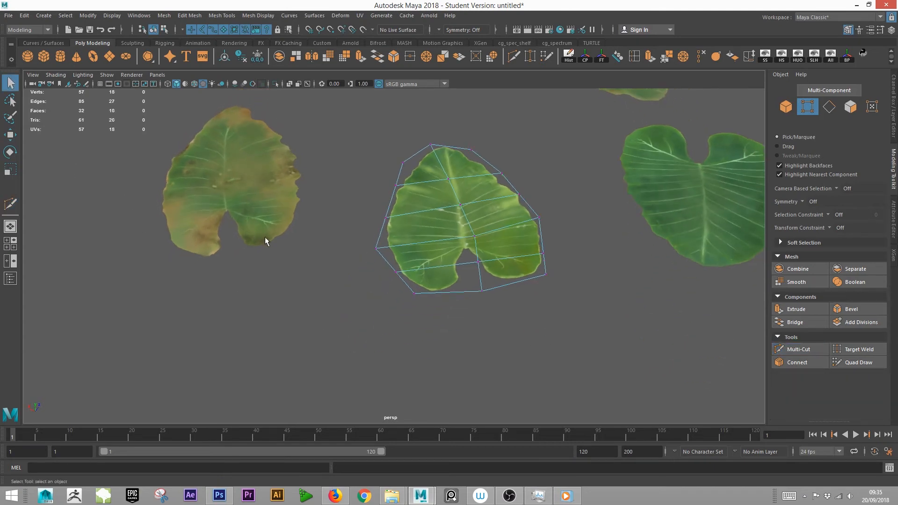
alt+drag(439, 277, 455, 288)
alt+middle_drag(455, 288, 595, 301)
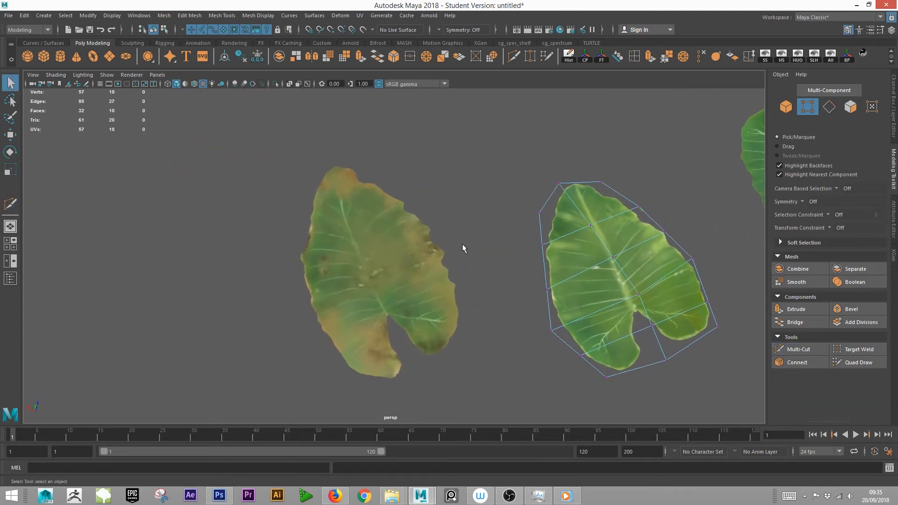
click(404, 245)
alt+middle_drag(441, 307, 439, 271)
alt+drag(455, 279, 439, 298)
right_drag(460, 227, 440, 229)
alt+right_drag(450, 244, 491, 314)
click(480, 313)
key(w)
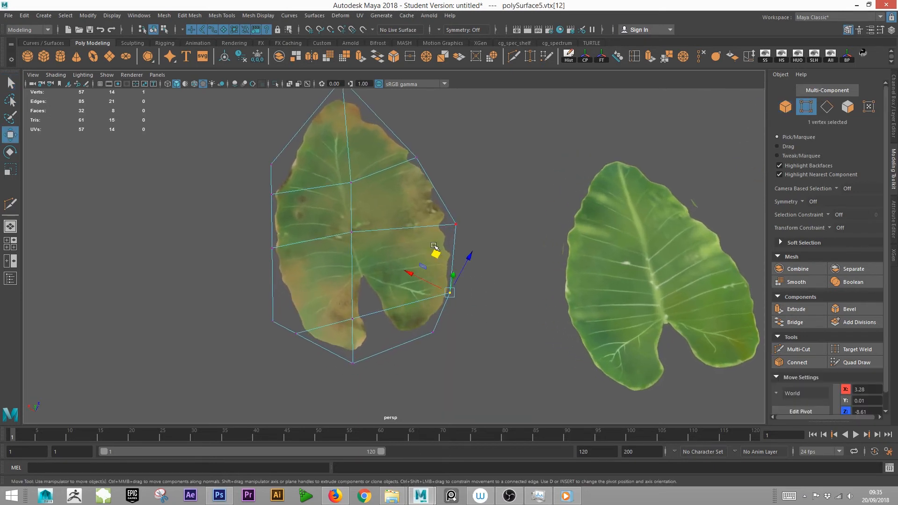
drag(434, 246, 437, 241)
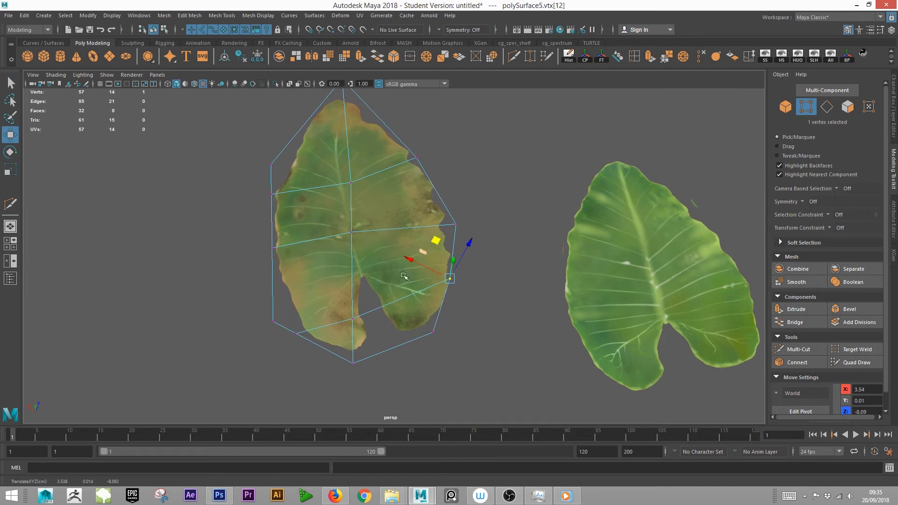
Merge the brownish leaf's two lower-left outline vertices, and raise the lower central vertex towards the notch between the lobes
drag(241, 312, 307, 351)
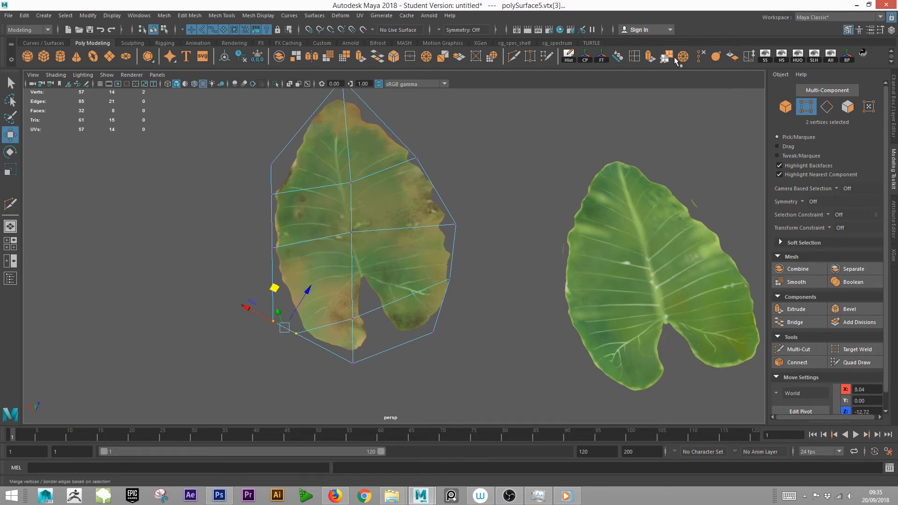
drag(280, 292, 264, 271)
drag(344, 306, 362, 328)
drag(345, 279, 348, 258)
click(352, 363)
drag(342, 318, 339, 322)
Reposition the brownish leaf's upper-left outline vertices and pull its lower-left vertex in close to the lobe
drag(247, 175, 300, 213)
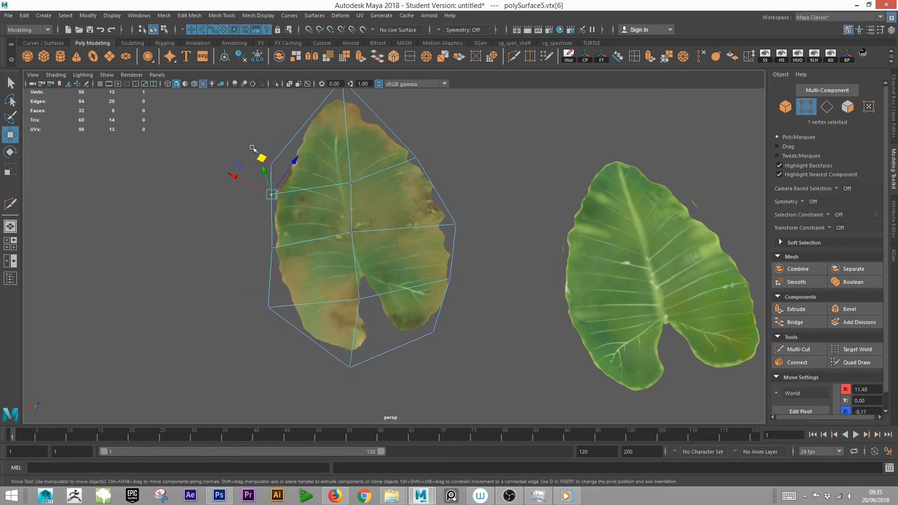
drag(289, 171, 290, 172)
drag(263, 142, 285, 101)
drag(251, 174, 300, 212)
drag(264, 159, 262, 157)
drag(257, 230, 296, 272)
drag(251, 296, 300, 318)
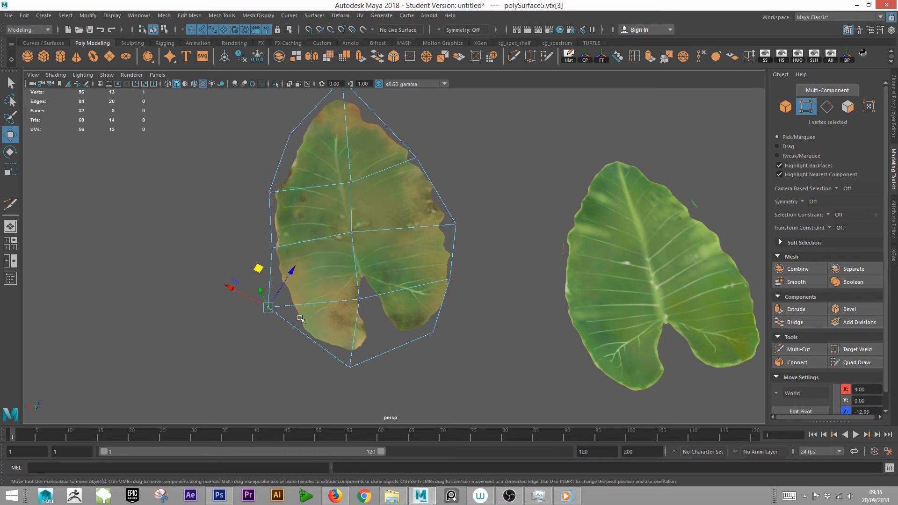
drag(266, 267, 284, 290)
Lower the brownish leaf's lower-right outline vertex slightly and shift the bottom vertex up to sit beneath the left lobe's tip
click(442, 273)
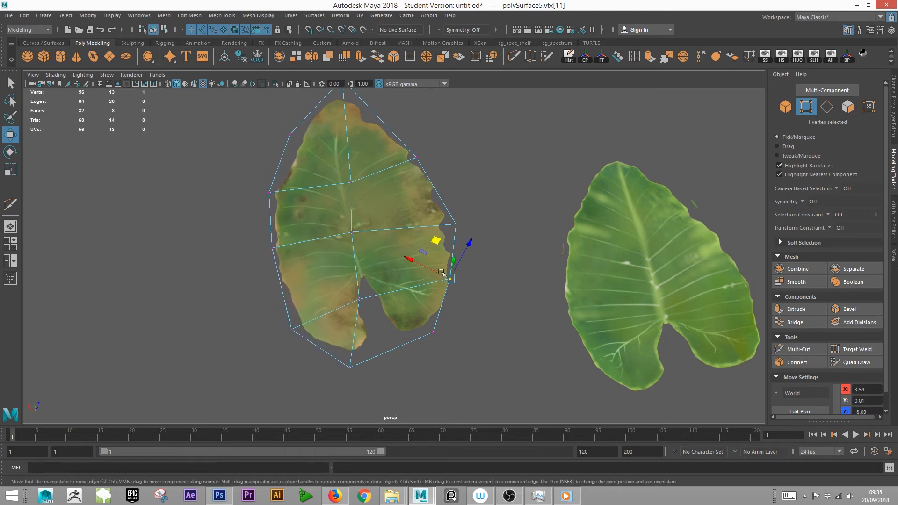
drag(440, 244, 438, 255)
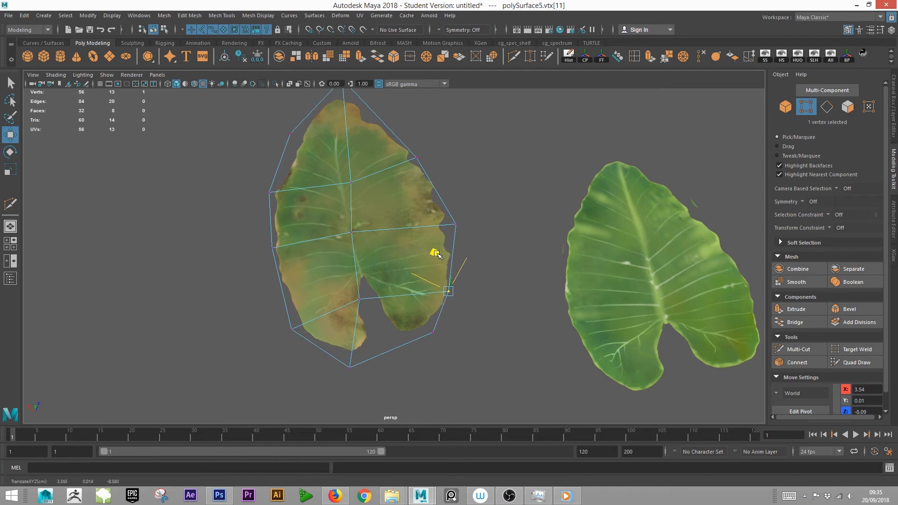
click(350, 367)
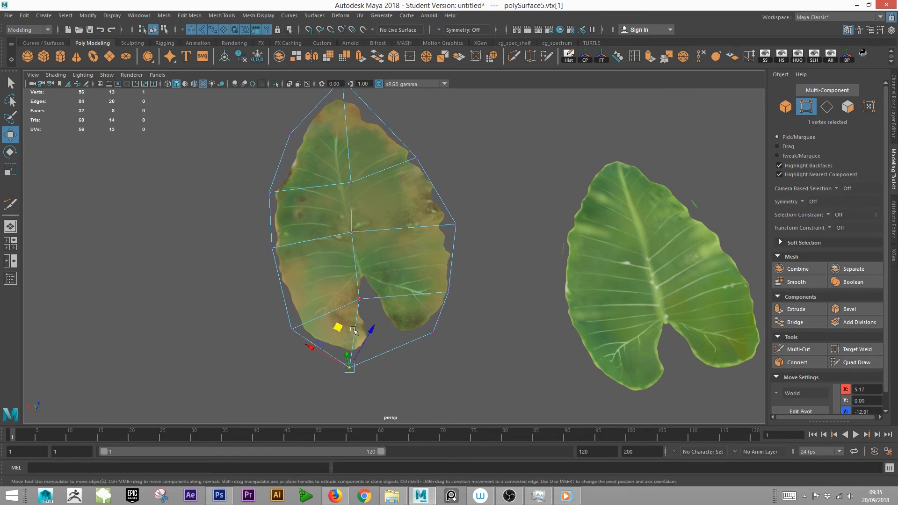
drag(338, 325, 354, 320)
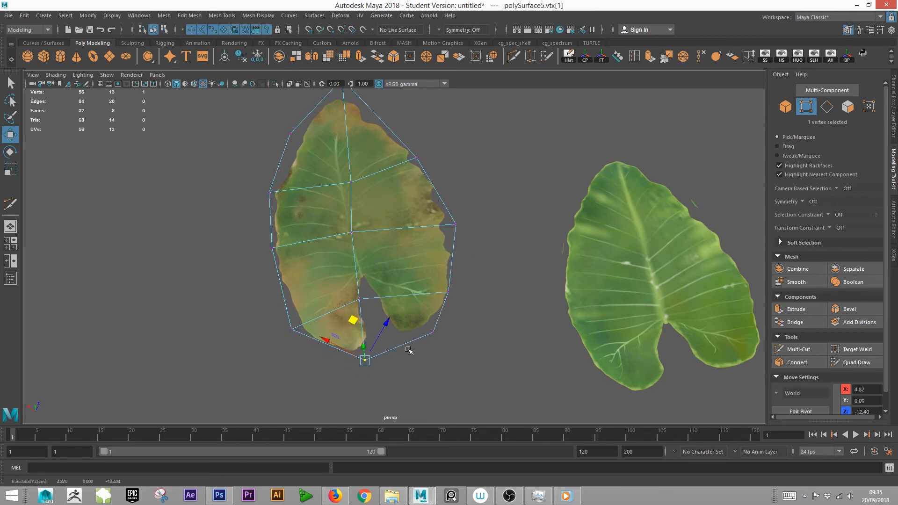
click(434, 331)
drag(419, 294, 388, 252)
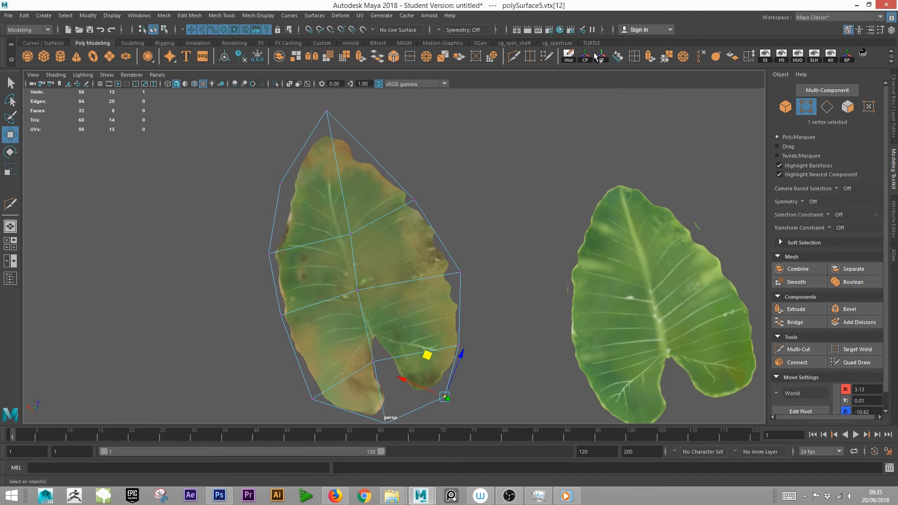
Slice the brownish leaf's mesh crosswise with Multi-Cut, twice through the upper blade and once just above the notch
click(514, 56)
drag(237, 222, 433, 147)
drag(373, 145, 412, 142)
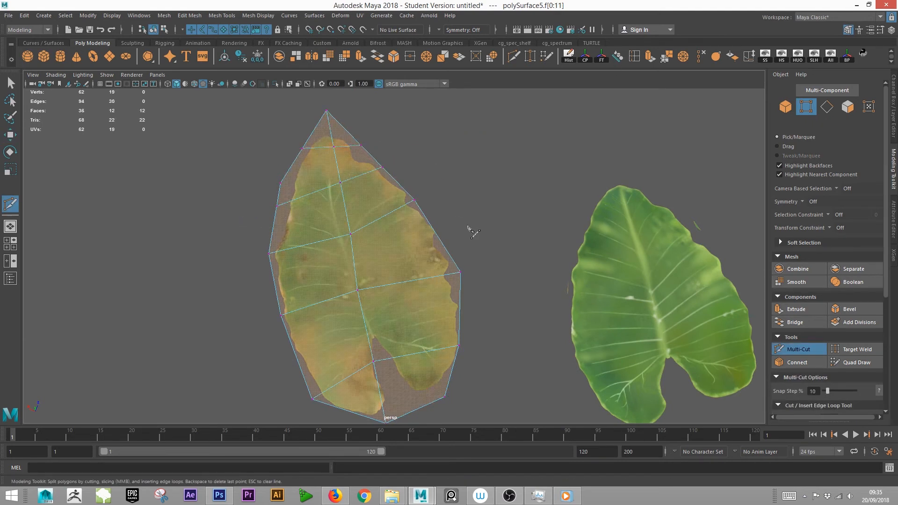
mouse_move(495, 283)
alt+mouse_down()
mouse_move(493, 292)
mouse_move(482, 288)
alt+mouse_up()
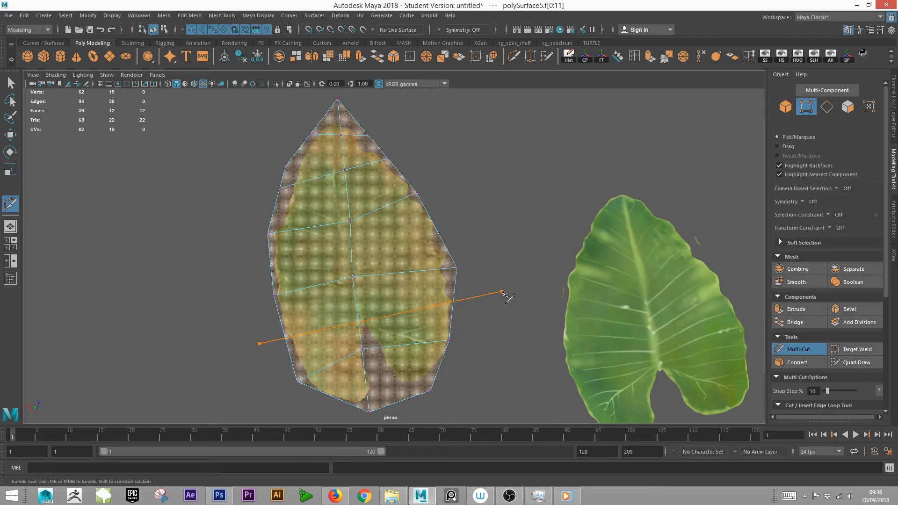
Merge the two closely spaced vertices on the brownish leaf's upper-left outline
click(10, 83)
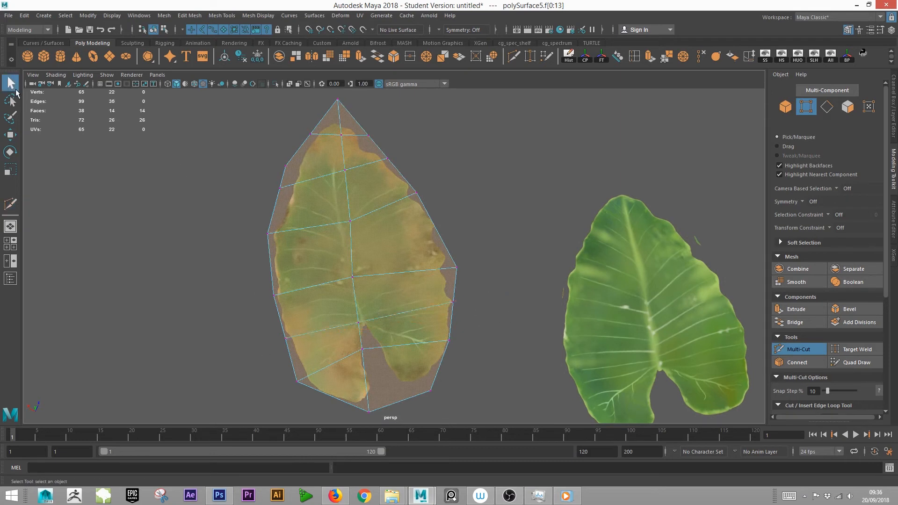
right_click(313, 163)
click(283, 154)
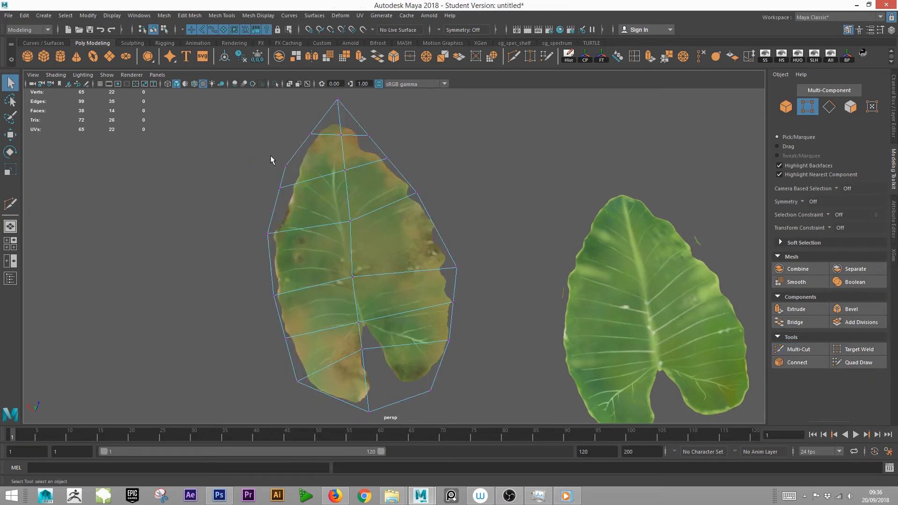
click(666, 60)
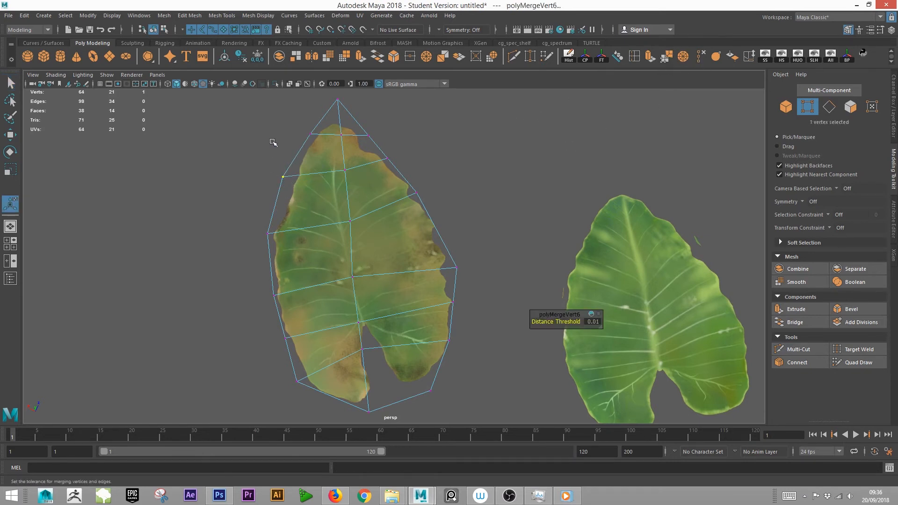
click(449, 184)
alt+drag(449, 184, 512, 240)
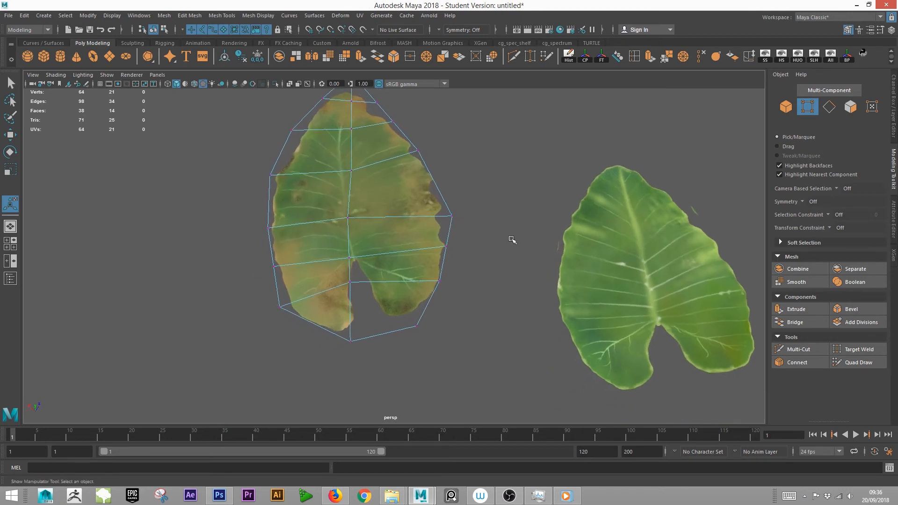
Edit the bright green leaf's vertices and move its upper-right outline vertex slightly inward towards the leaf edge
alt+middle_drag(730, 262, 563, 260)
alt+right_drag(563, 260, 459, 260)
double_click(458, 261)
alt+drag(408, 264, 392, 279)
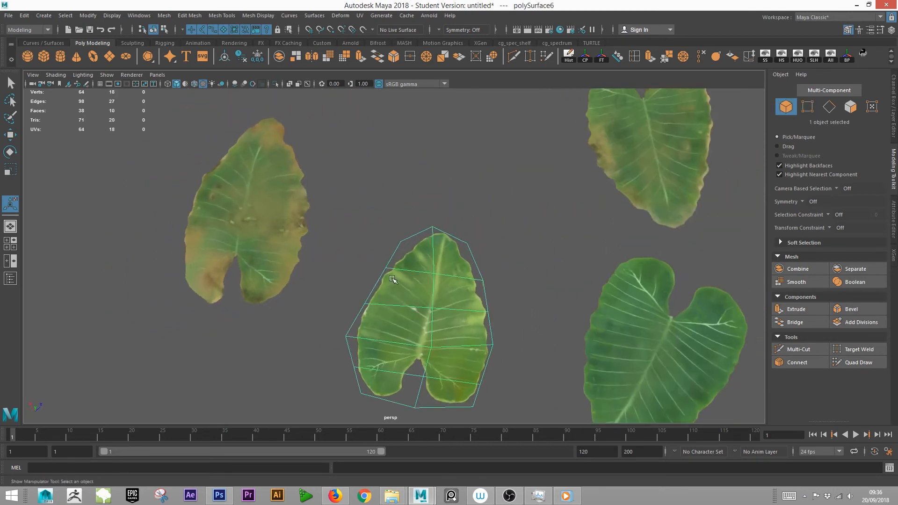
scroll(393, 279, up, 8)
right_click(569, 174)
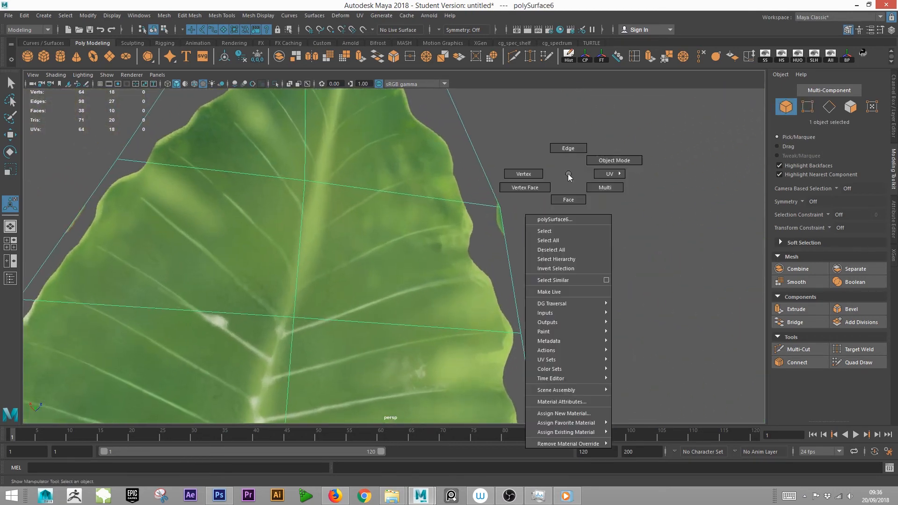
right_drag(569, 174, 523, 174)
drag(486, 191, 521, 220)
key(w)
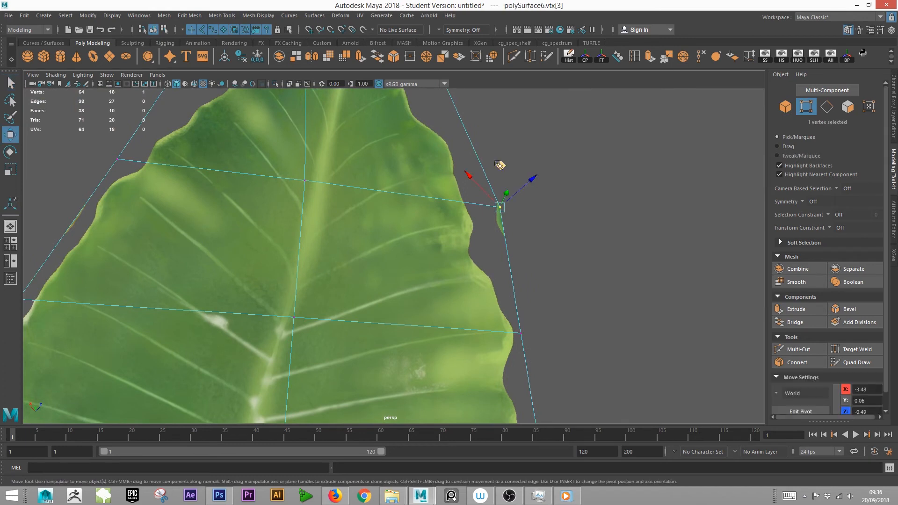
drag(500, 164, 489, 169)
Fine-tune the two vertices on the bright green leaf's upper-left outline so they sit just outside the leaf edge
alt+middle_drag(171, 204, 400, 224)
click(346, 178)
drag(349, 141, 353, 140)
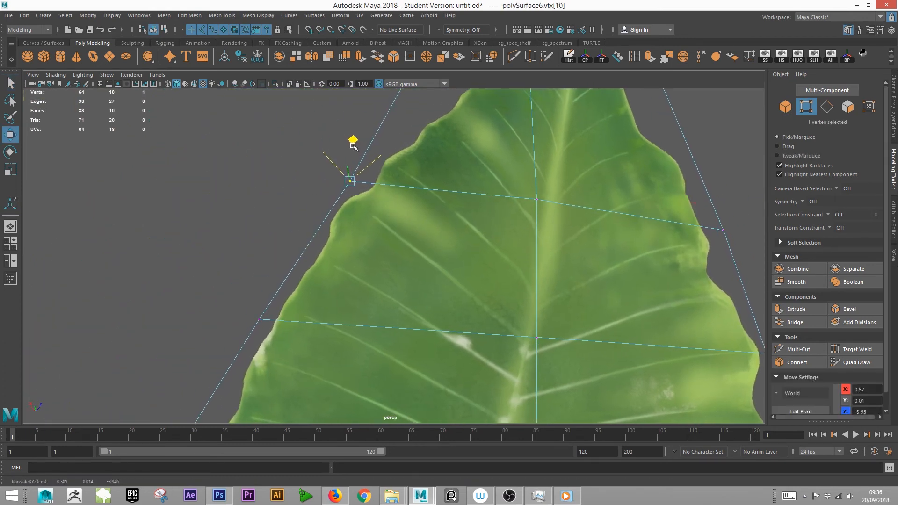
drag(213, 321, 247, 335)
drag(303, 300, 304, 299)
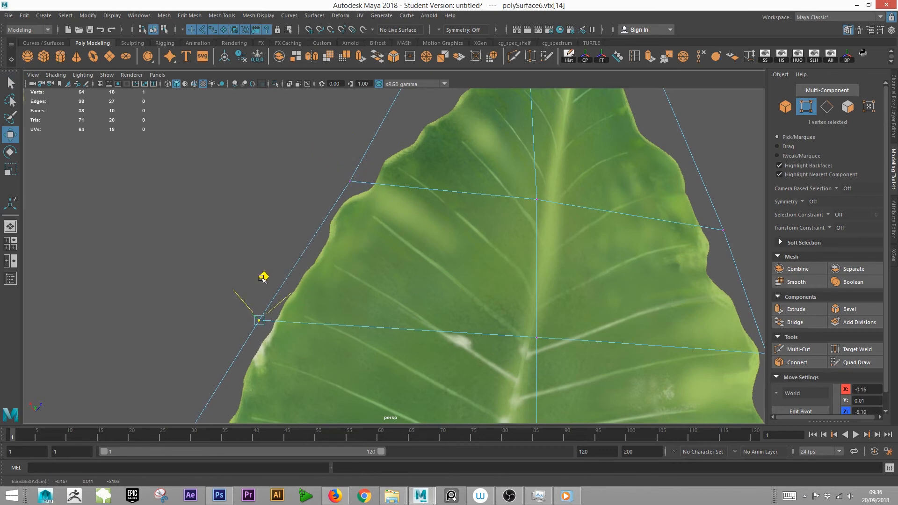
Edit the dark green leaf's vertices and raise its lower central vertex to the base of the notch between the lobes
scroll(542, 311, down, 5)
alt+middle_drag(542, 311, 313, 216)
alt+drag(391, 275, 407, 275)
right_drag(505, 283, 526, 269)
click(525, 271)
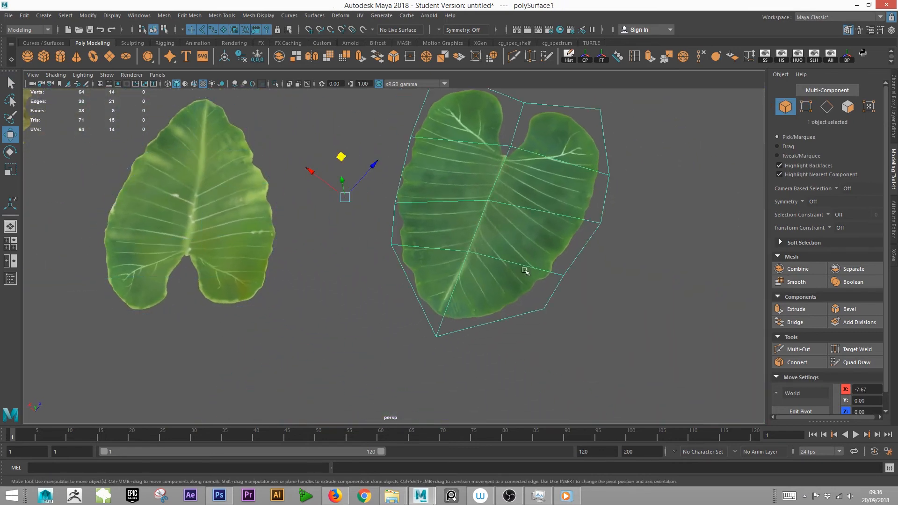
alt+drag(526, 271, 335, 297)
alt+middle_drag(355, 298, 409, 300)
alt+drag(410, 299, 420, 329)
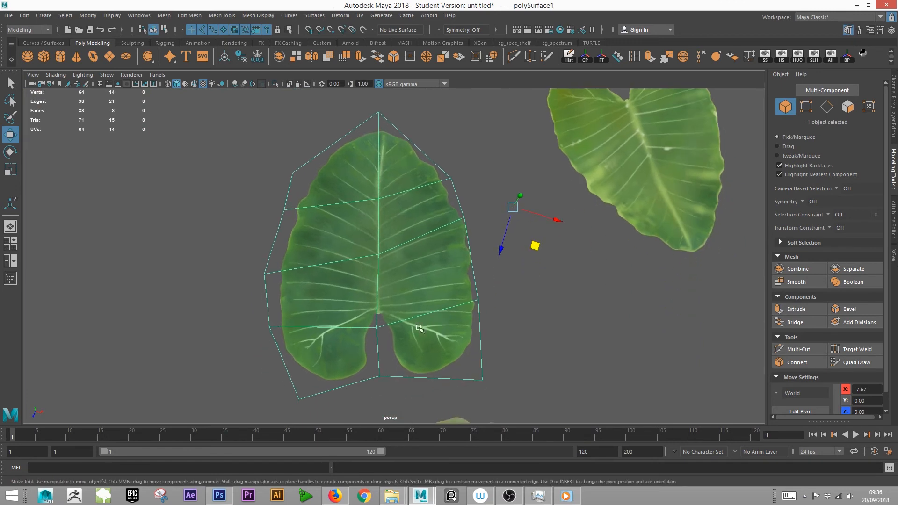
right_drag(520, 254, 486, 224)
click(394, 305)
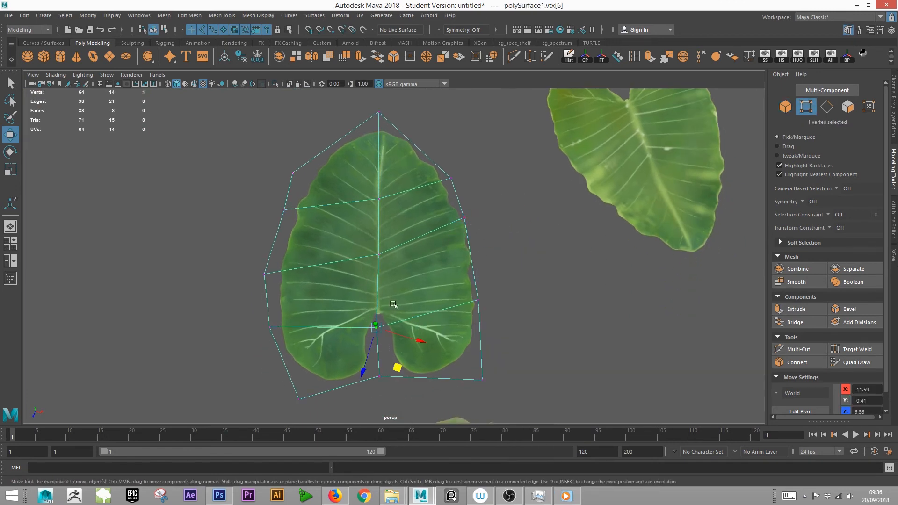
middle_drag(403, 370, 404, 346)
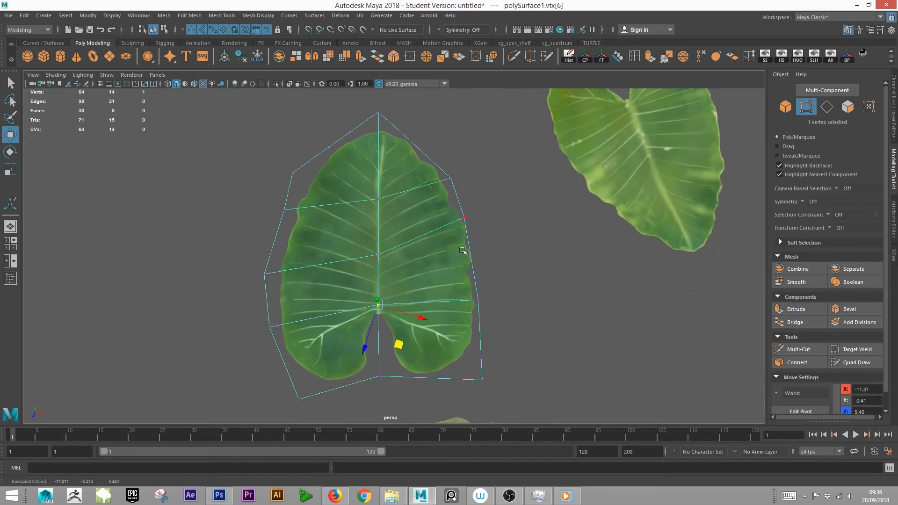
Move the dark green leaf's upper-right side vertex slightly outward and pull its bottom-right corner vertex in towards the lobe
click(463, 207)
middle_drag(489, 257, 493, 259)
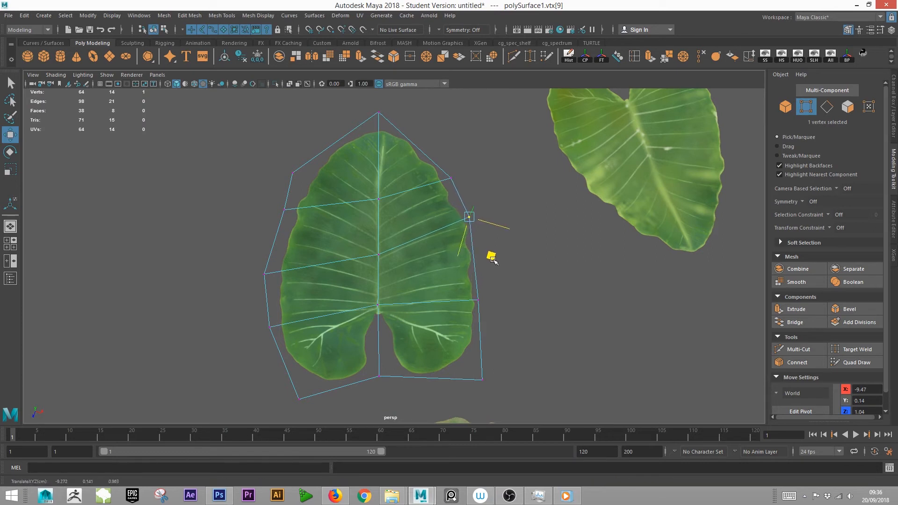
click(493, 315)
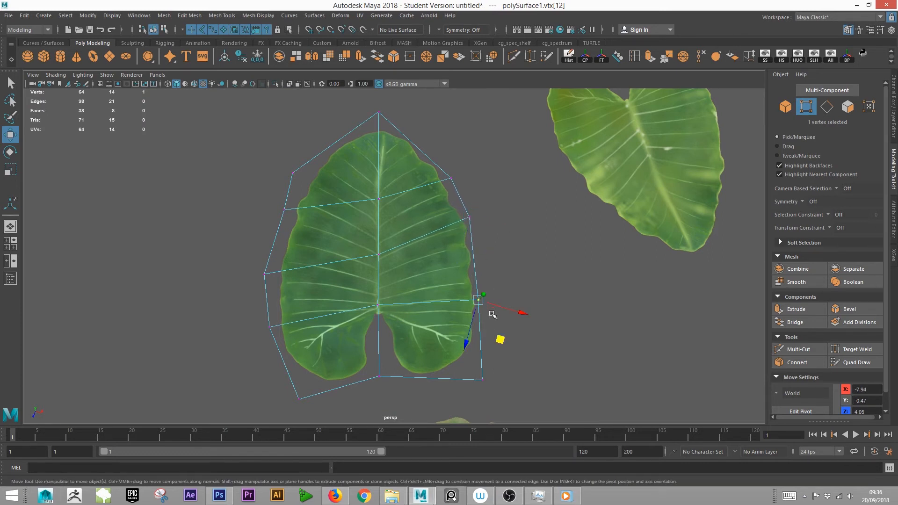
click(495, 385)
middle_drag(496, 405, 492, 416)
Pull the dark green leaf's bottom-left and upper-left outline vertices in closer to the leaf edge
drag(359, 405, 279, 385)
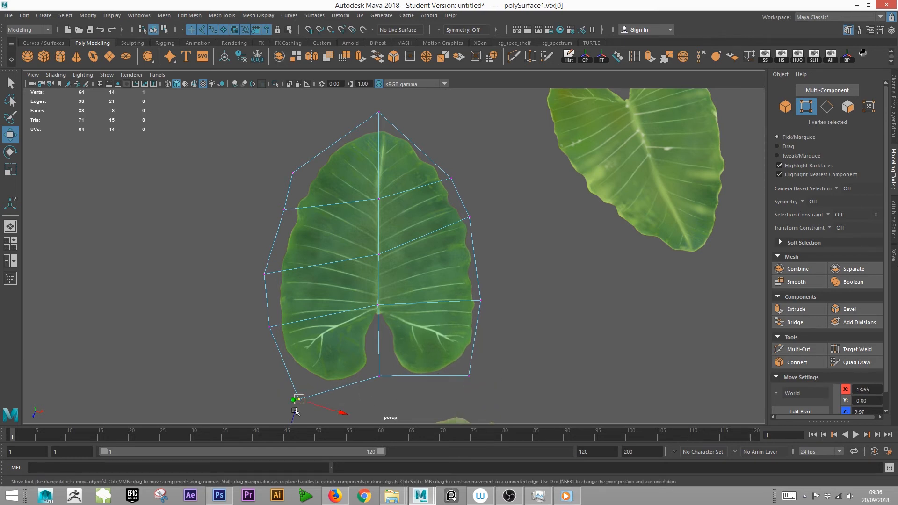
alt+middle_drag(355, 377, 363, 331)
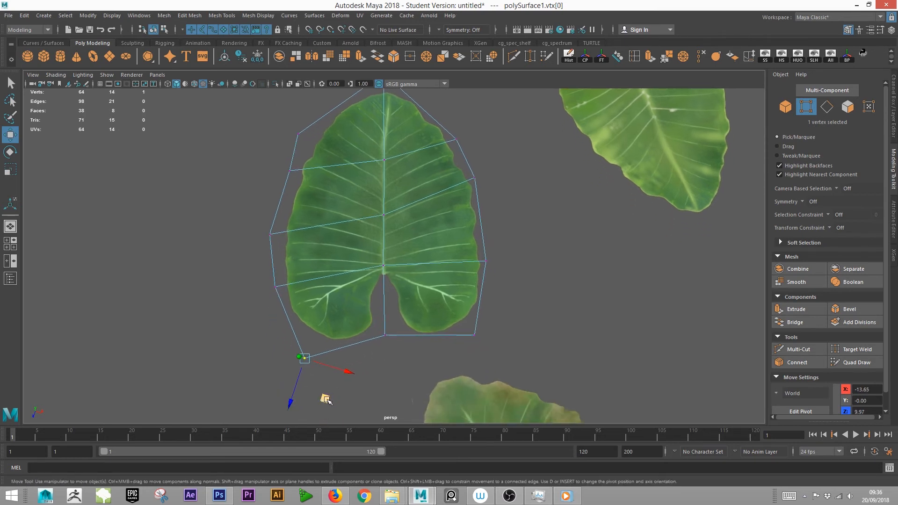
middle_drag(326, 399, 336, 389)
alt+drag(290, 372, 282, 191)
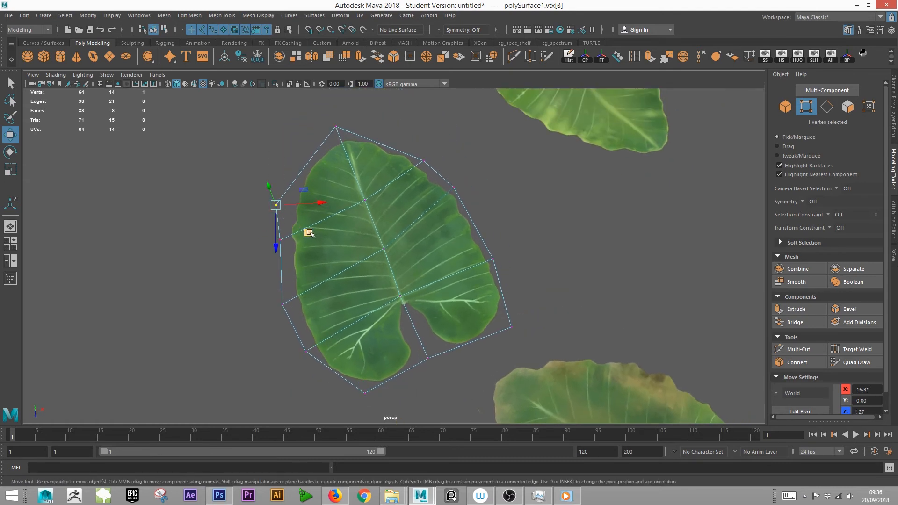
middle_drag(308, 232, 331, 197)
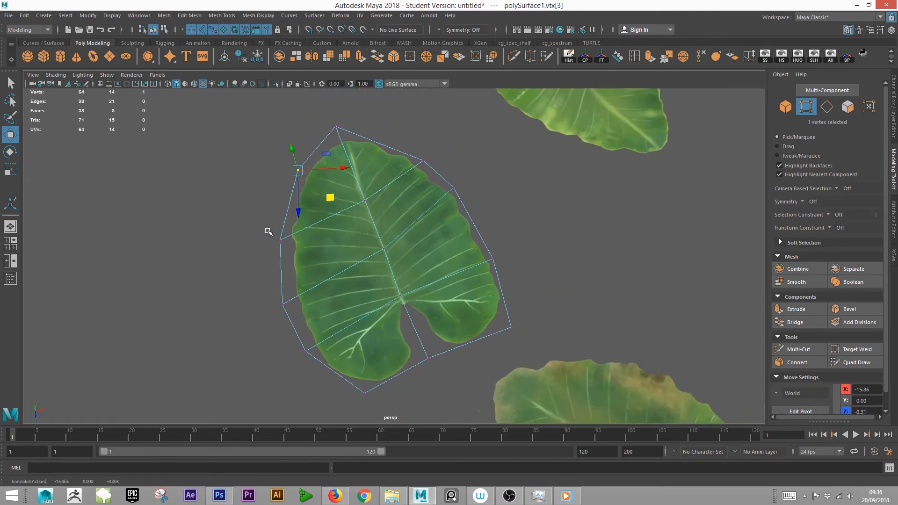
drag(259, 229, 316, 263)
drag(243, 303, 323, 327)
Edit the vertices of the green leaf with brown patches and lower its top-left vertex onto the upper-left leaf edge
alt+drag(560, 358, 525, 327)
key(q)
click(597, 252)
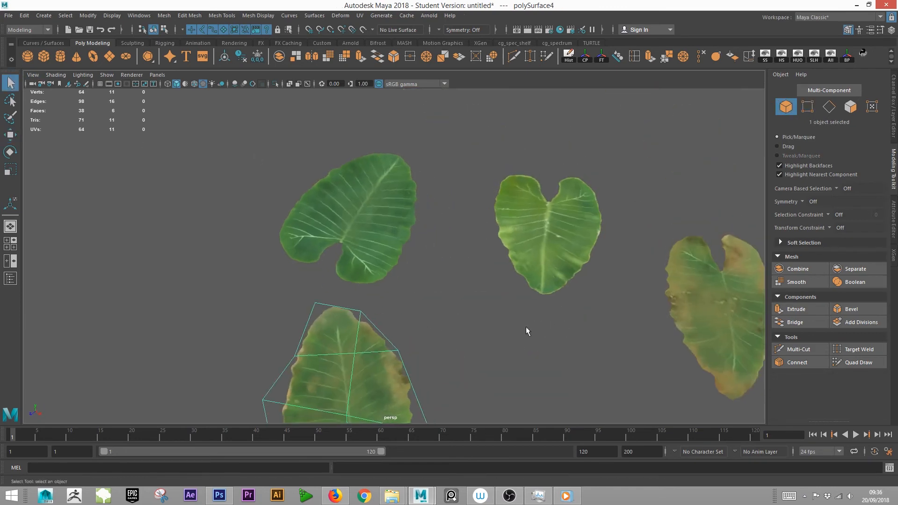
alt+middle_drag(526, 327, 477, 231)
alt+right_drag(477, 231, 466, 293)
alt+middle_drag(466, 293, 488, 314)
alt+drag(488, 313, 459, 312)
alt+middle_drag(459, 312, 463, 280)
right_drag(498, 222, 469, 211)
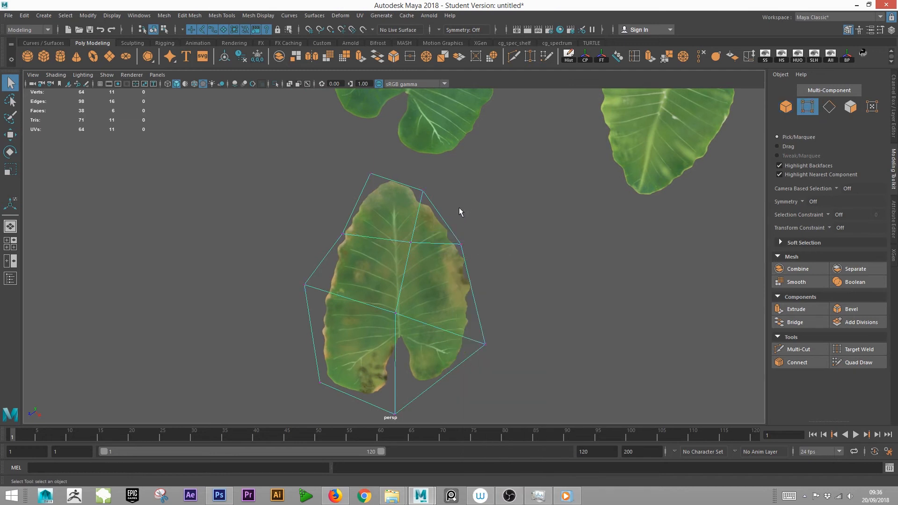
drag(356, 166, 375, 181)
key(w)
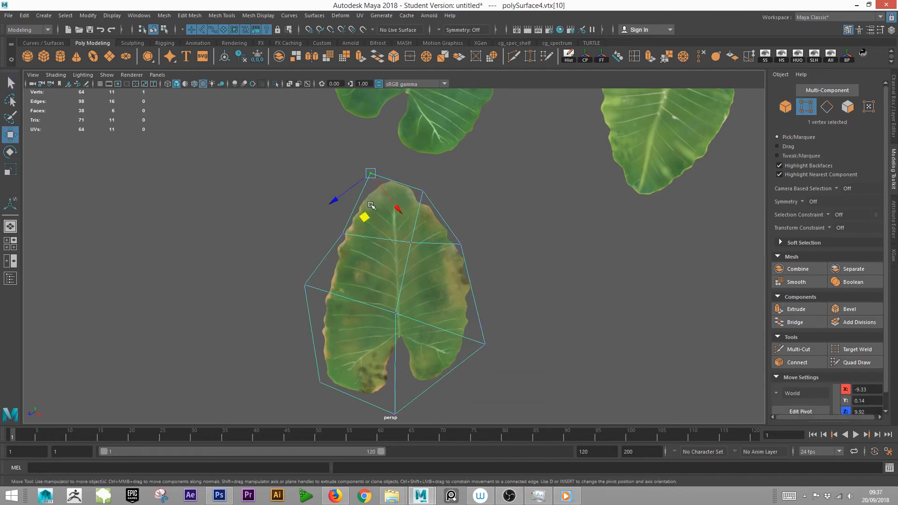
drag(364, 218, 359, 247)
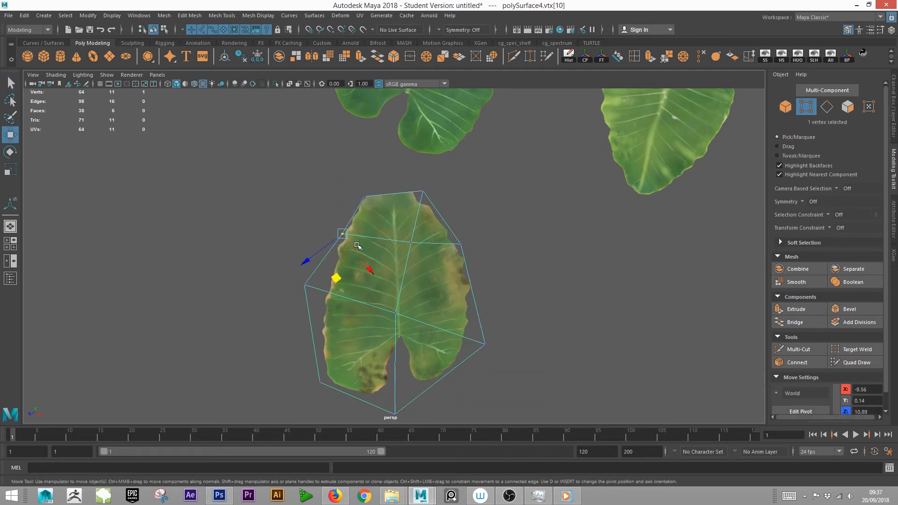
Move the brown-patched green leaf's upper-left side vertex outward and down, and centre its top vertex above the leaf tip
drag(338, 275, 319, 286)
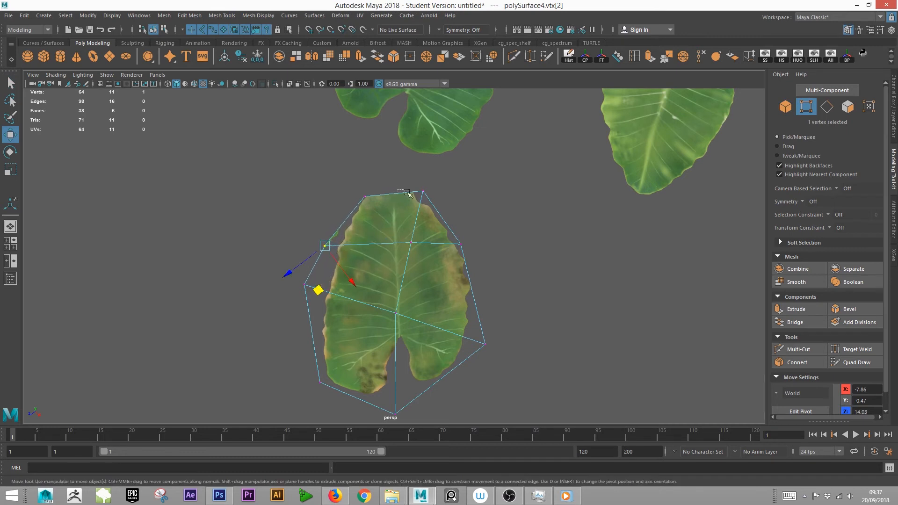
click(426, 198)
drag(389, 210, 392, 213)
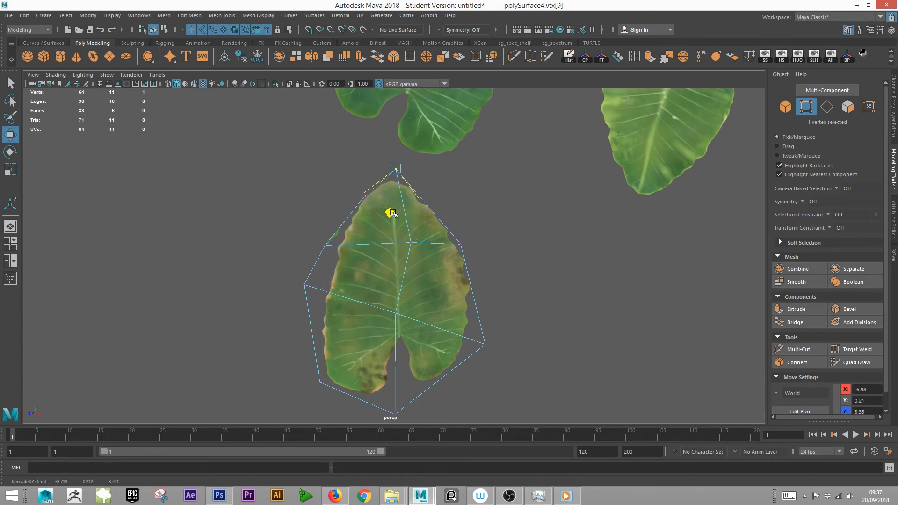
Shift the brown-patched leaf's upper-right side vertex outward and its lower-right side vertex down and slightly inward
click(461, 250)
drag(447, 283, 459, 285)
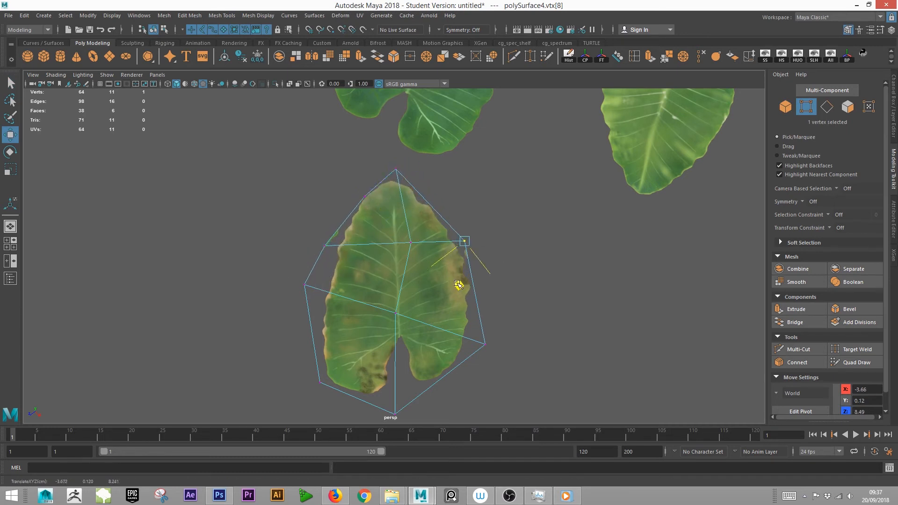
click(487, 352)
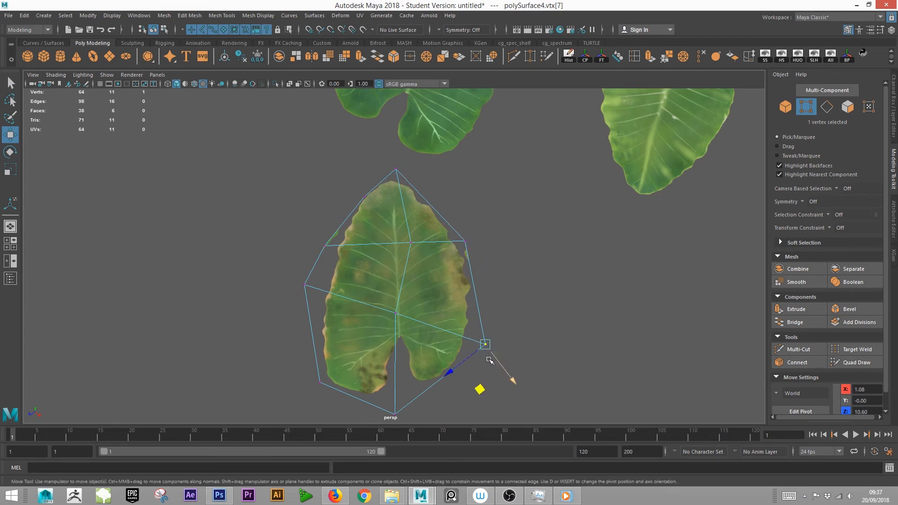
drag(479, 389, 473, 396)
Pull the upper-right side vertex down and inward so it sits closer to the brown leaf edge
click(471, 240)
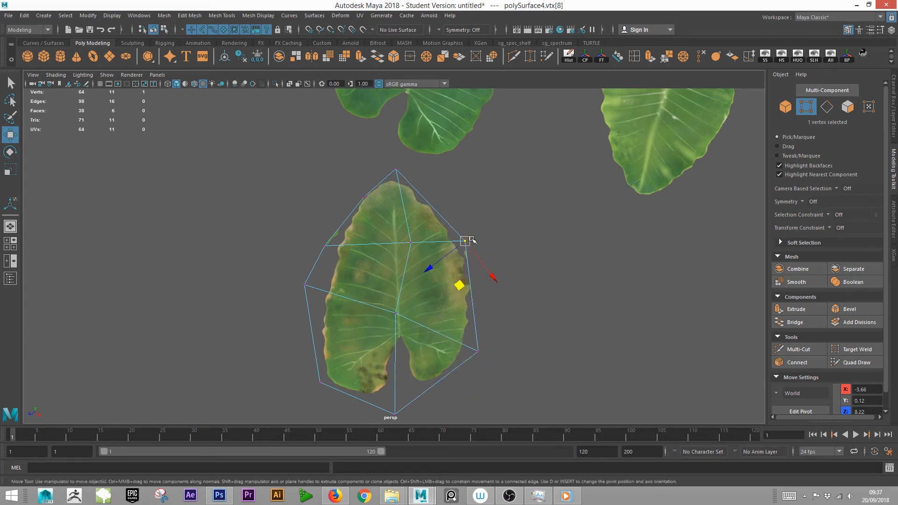
mouse_move(462, 286)
mouse_down()
mouse_move(463, 302)
mouse_move(459, 290)
mouse_up()
alt+right_drag(459, 290, 586, 324)
alt+middle_drag(587, 323, 452, 230)
scroll(455, 201, up, 5)
alt+middle_drag(455, 198, 499, 267)
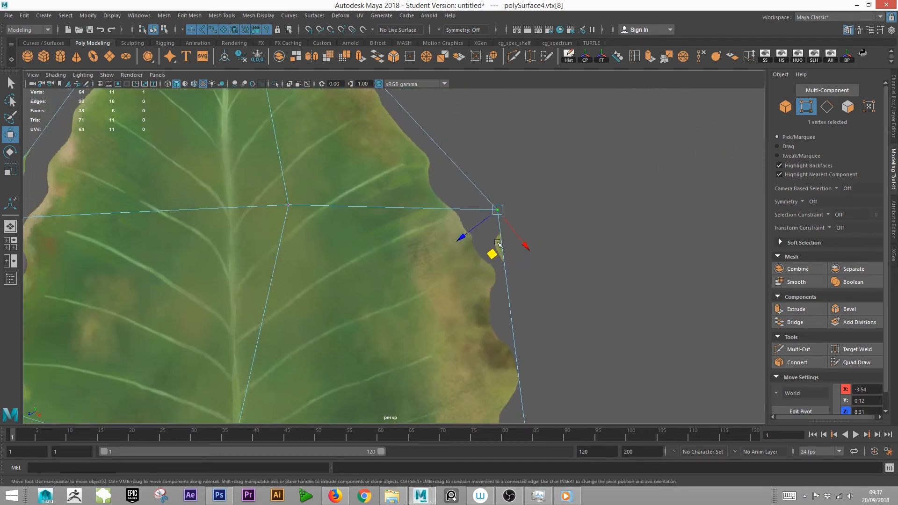
drag(492, 256, 485, 264)
Raise the lower-right side vertex along the leaf edge until it is level with the central midrib vertex
alt+right_drag(583, 285, 459, 302)
alt+middle_drag(459, 302, 498, 208)
click(540, 400)
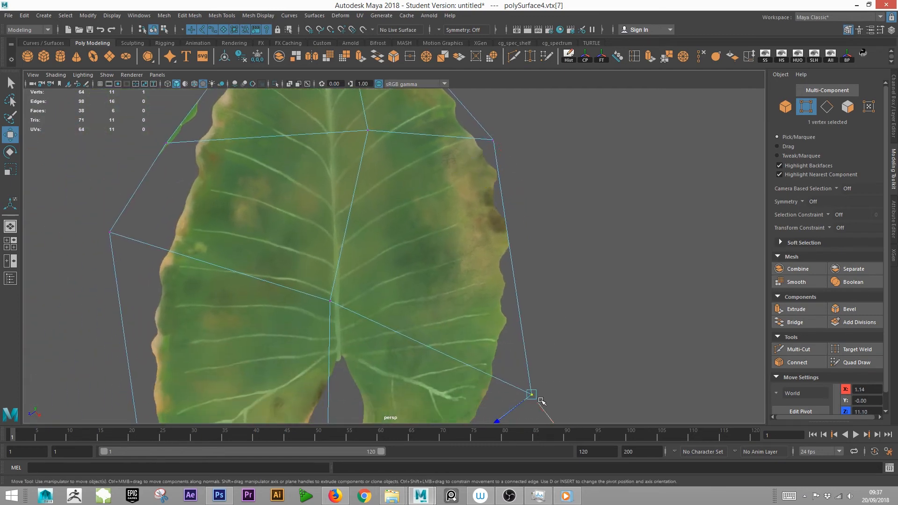
alt+right_drag(565, 367, 483, 391)
drag(483, 400, 488, 331)
alt+right_drag(517, 343, 475, 343)
alt+middle_drag(423, 321, 464, 318)
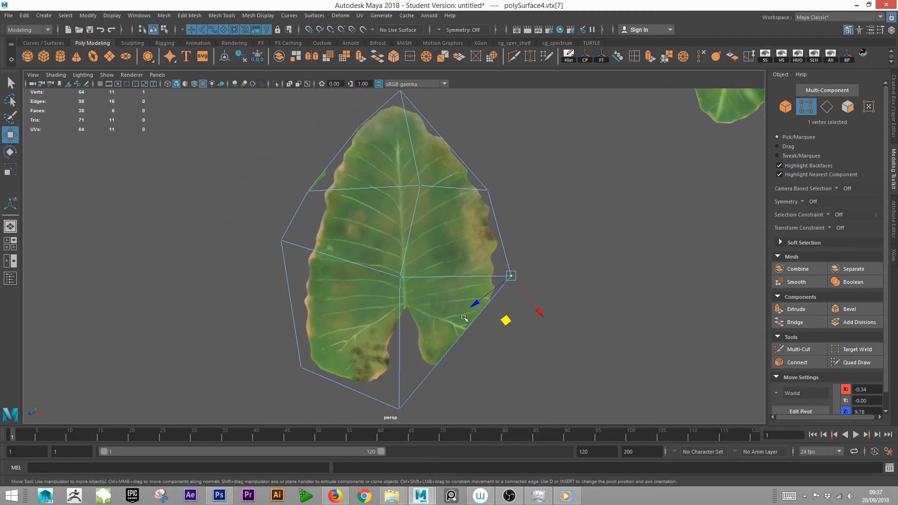
Pull the brown-patched leaf's left side and upper-left outline vertices in close to the leaf edge
drag(308, 254, 306, 255)
drag(275, 285, 297, 296)
drag(274, 174, 315, 232)
drag(341, 119, 388, 138)
drag(354, 171, 351, 171)
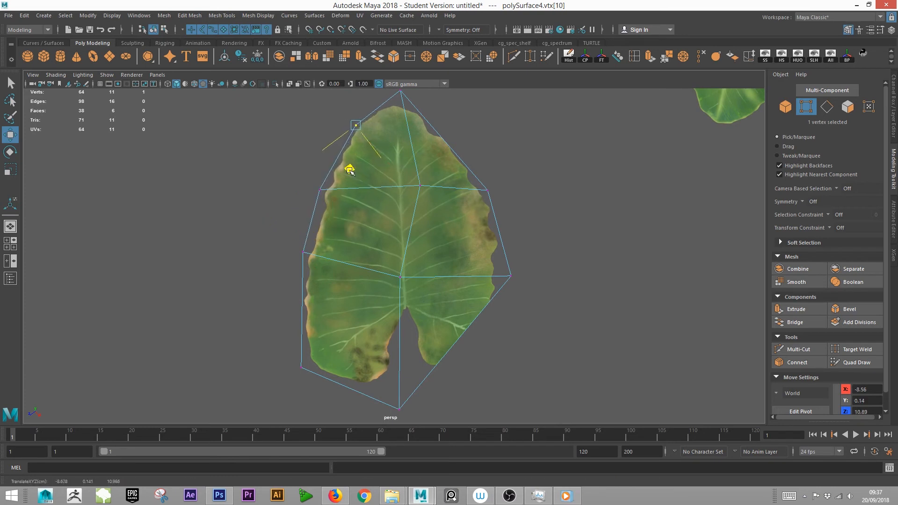
Slice across the lower part of the leaf with Multi-Cut at the level where the lobes split
drag(354, 399, 412, 416)
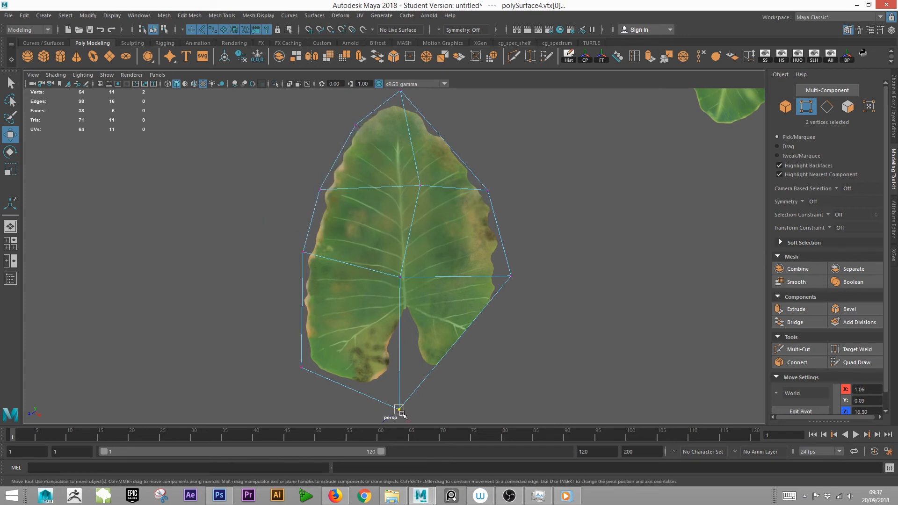
alt+right_drag(511, 377, 471, 348)
alt+middle_drag(470, 349, 464, 318)
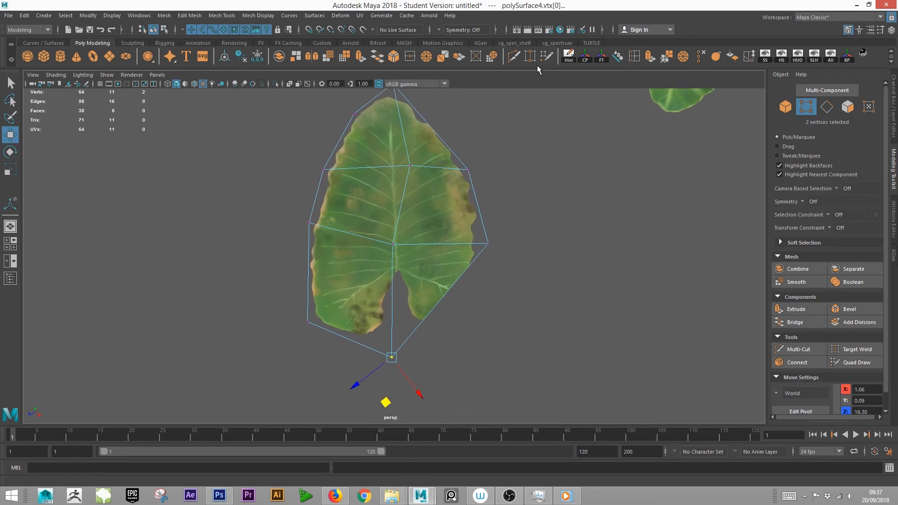
click(518, 58)
drag(260, 265, 478, 295)
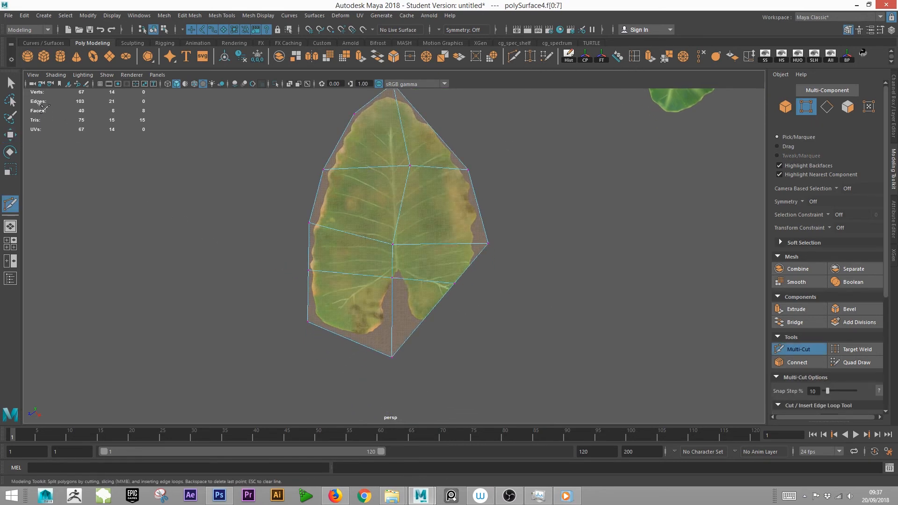
Return to vertex editing and move the central midrib vertex up along the midrib
key(q)
right_drag(468, 206, 424, 202)
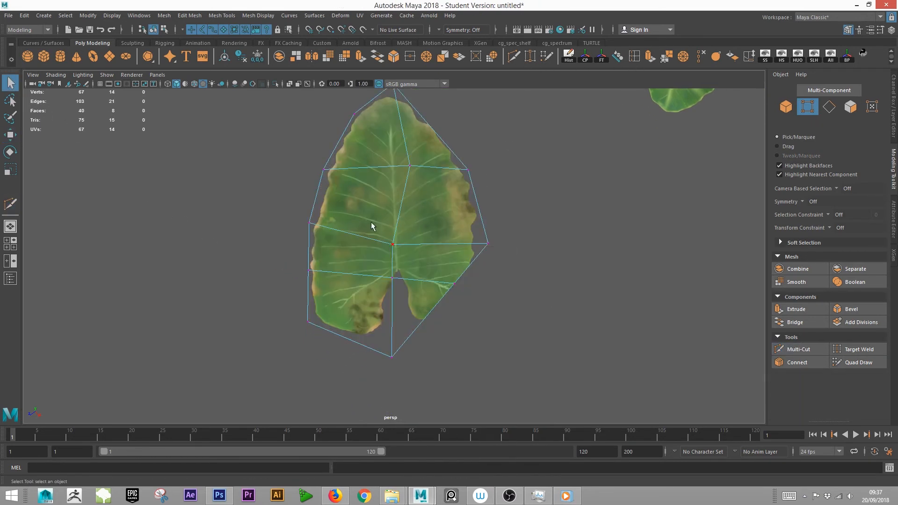
click(392, 244)
key(w)
middle_drag(383, 287, 391, 260)
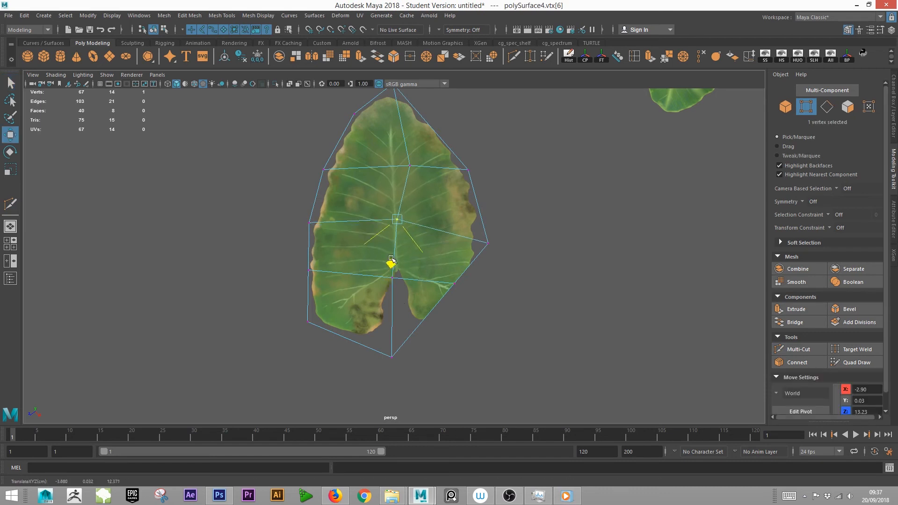
Fit the bottom outline by lowering the new right vertex beside its lobe, raising the bottom vertex and tucking in the bottom-left corner
click(453, 284)
drag(447, 327, 453, 361)
click(386, 354)
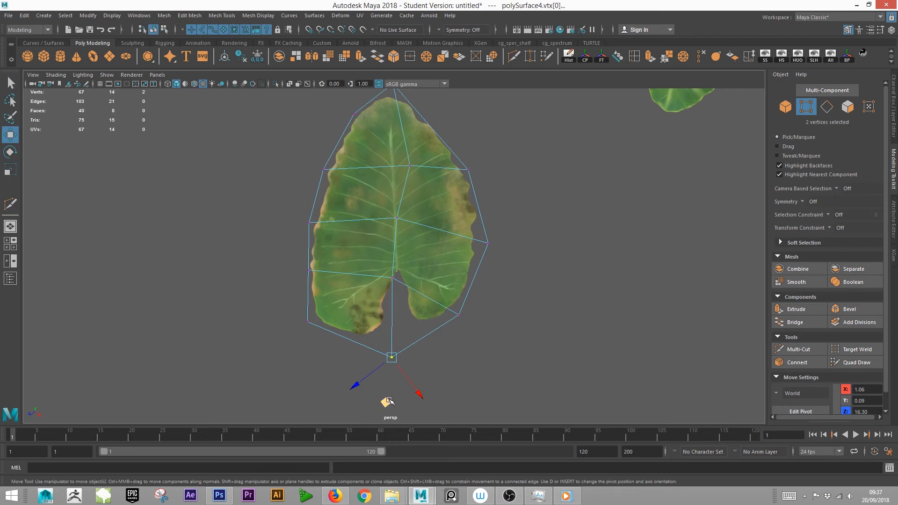
drag(389, 401, 392, 387)
drag(280, 307, 344, 344)
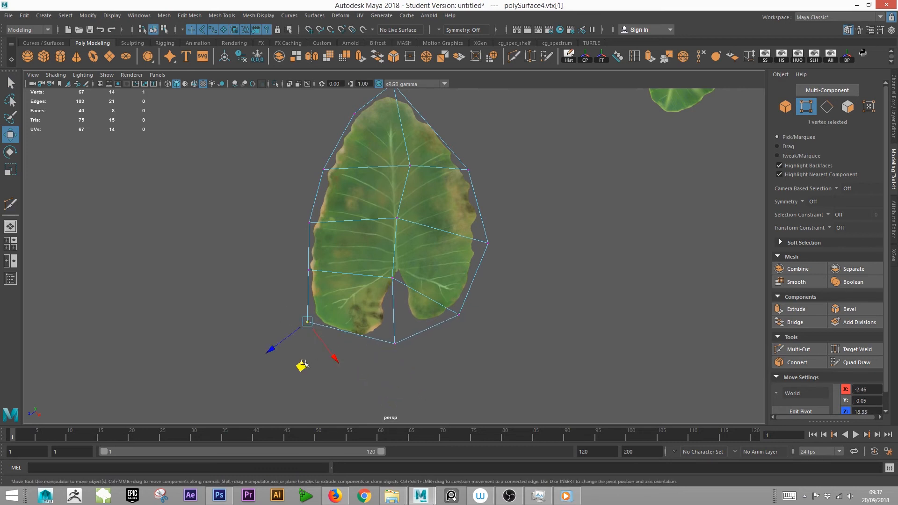
drag(303, 364, 308, 374)
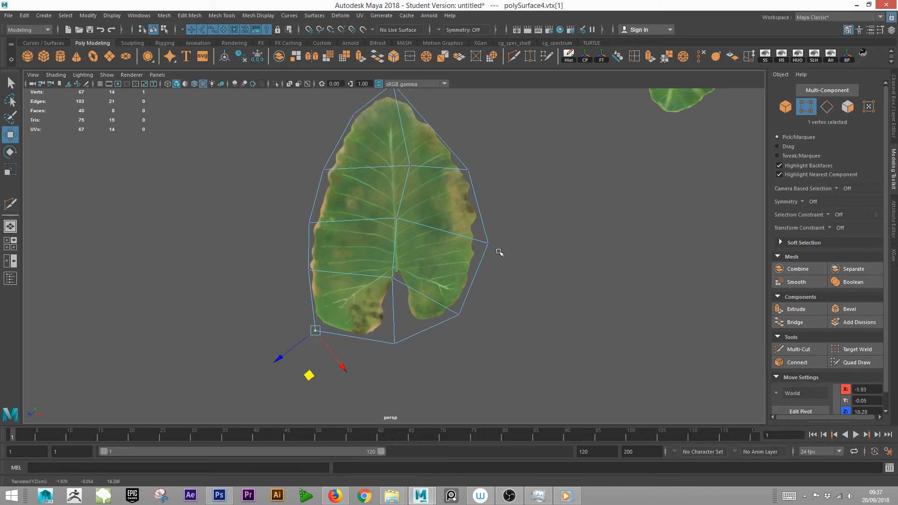
Move the upper-right side vertex up and inward, and shift the upper inner vertex onto the midrib
drag(513, 255, 482, 236)
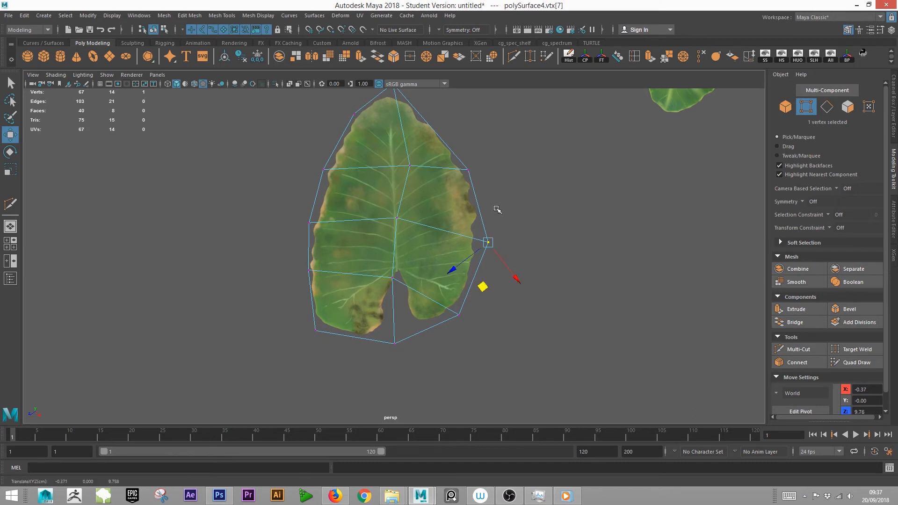
drag(494, 204, 449, 158)
middle_drag(462, 214, 390, 218)
click(407, 166)
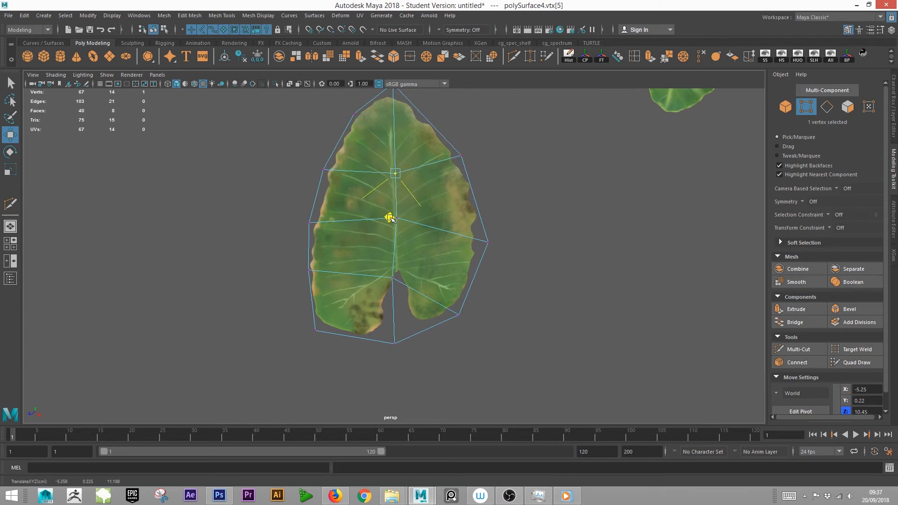
Move the right lobe's side vertex up and outward, and shift the bottom centre vertex beneath the right lobe
click(392, 278)
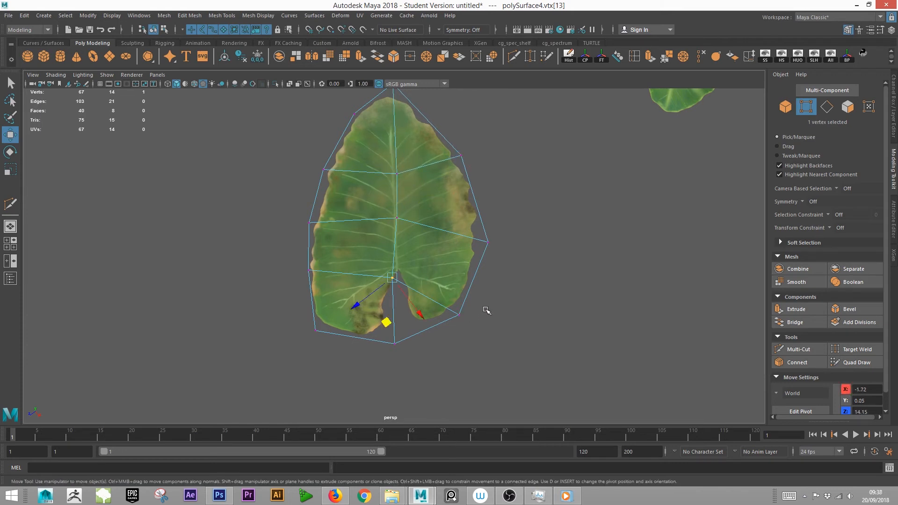
click(460, 311)
drag(462, 360, 472, 341)
shift+click(396, 348)
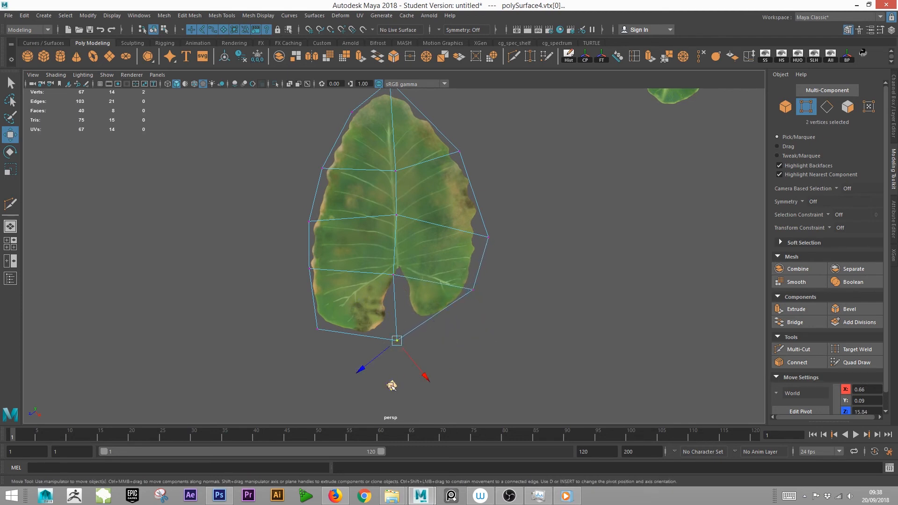
middle_drag(392, 386, 431, 382)
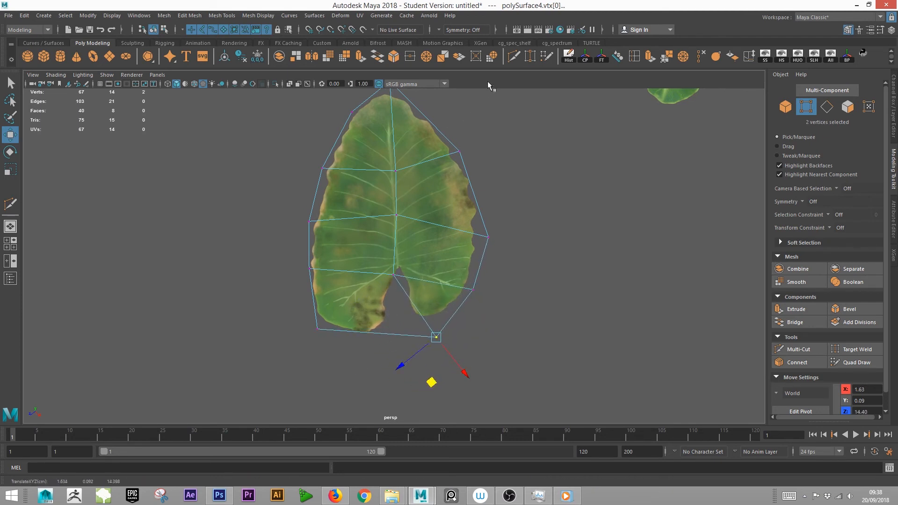
Slice across the bottom of both lobes with Multi-Cut and return to vertex editing
click(514, 56)
drag(518, 330, 517, 331)
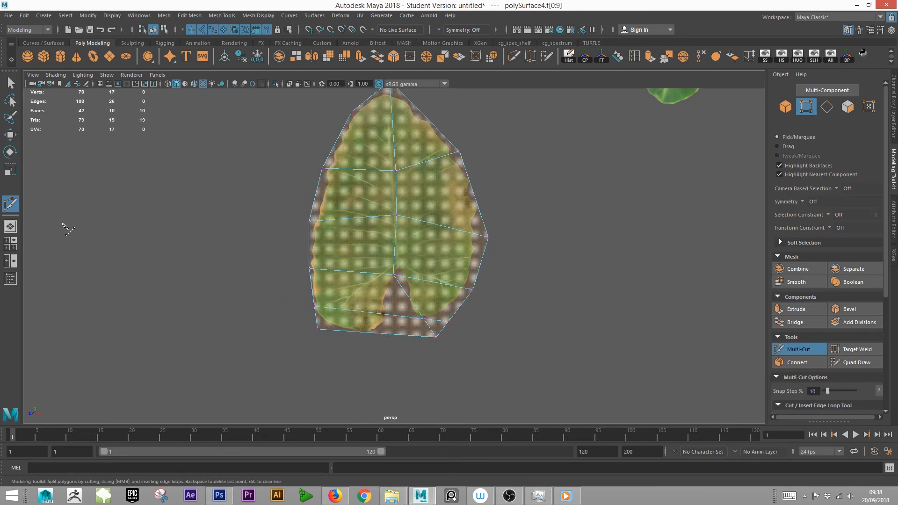
click(11, 83)
right_drag(503, 226, 460, 226)
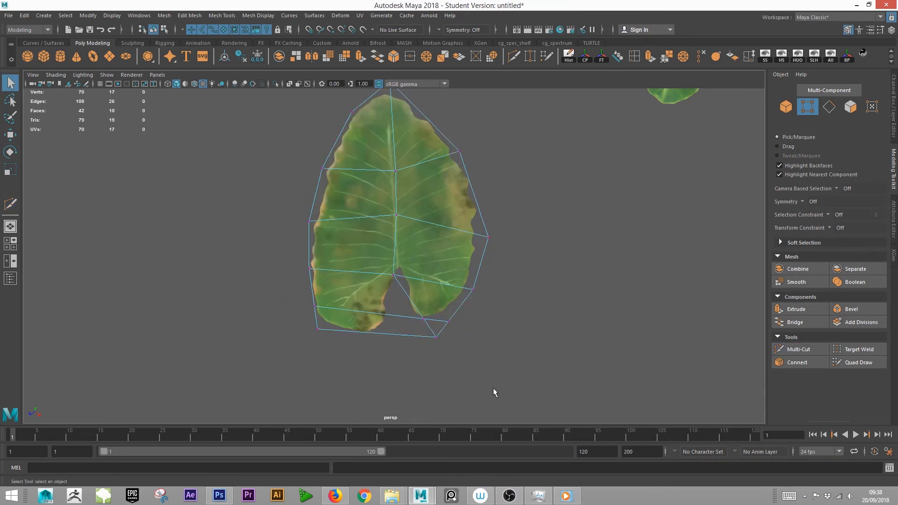
Try to merge the vertices clustered beneath the right lobe to their centre
drag(411, 316, 411, 316)
click(693, 58)
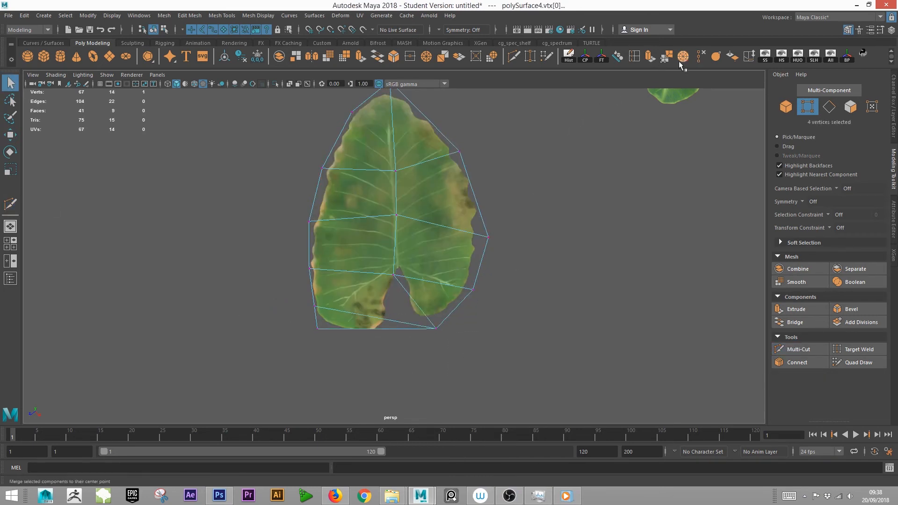
key(ctrl+z)
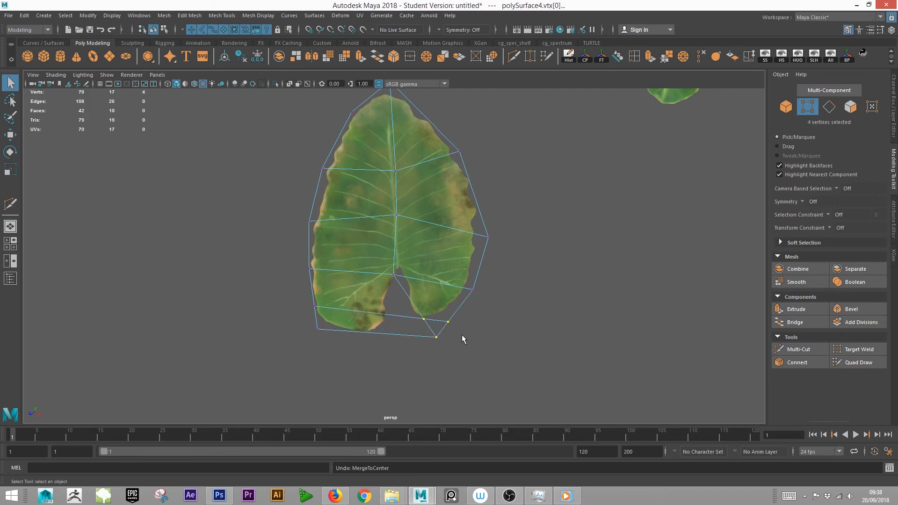
Move the new inner vertex into the gap between the lobes and merge the corner vertices beneath the right lobe
drag(429, 315, 431, 316)
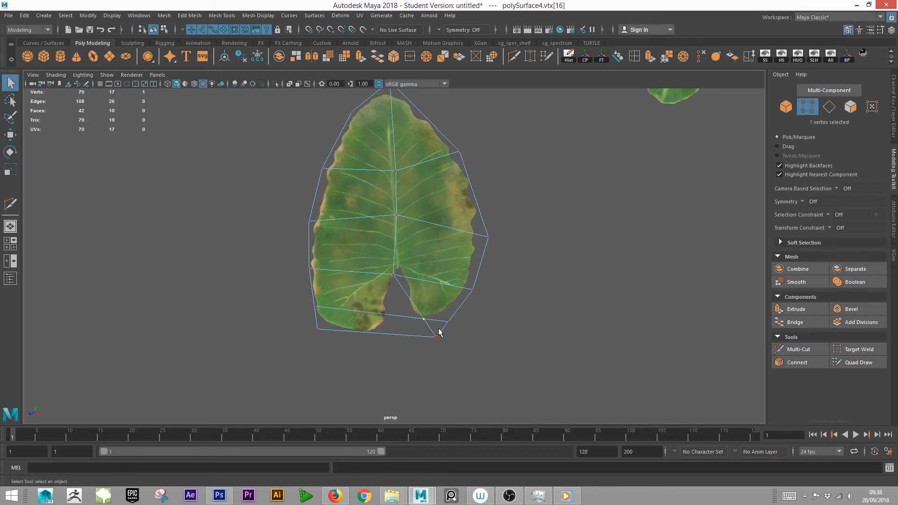
key(w)
drag(416, 363, 386, 354)
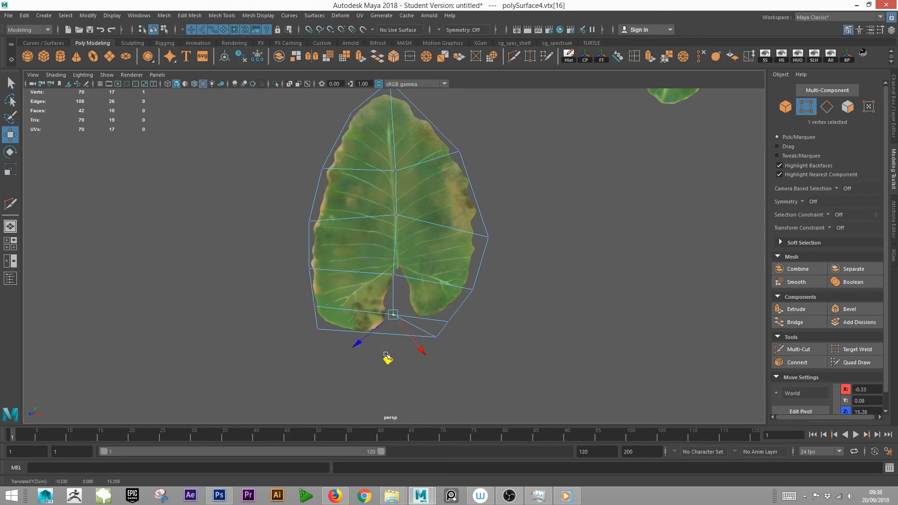
drag(511, 365, 425, 315)
click(668, 57)
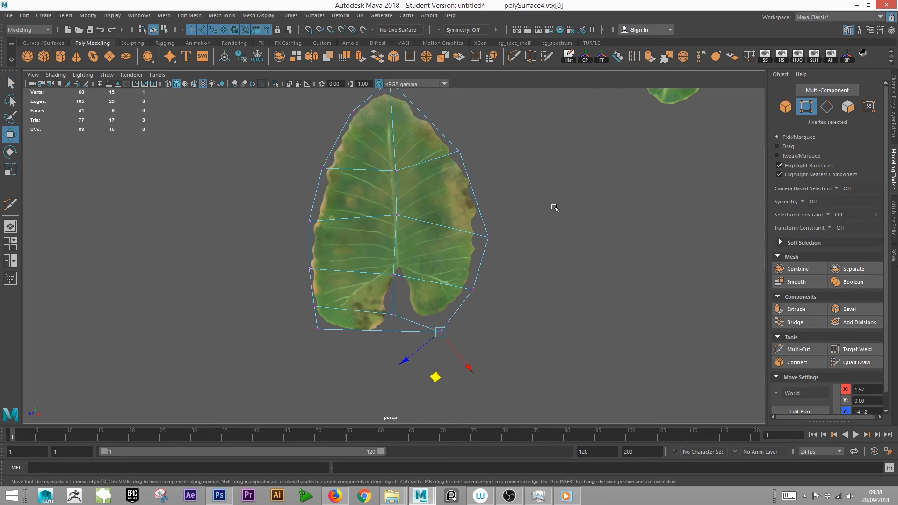
Raise the vertex in the lobe gap slightly and reshape the left lobe's bottom and side vertices around its edge
click(393, 314)
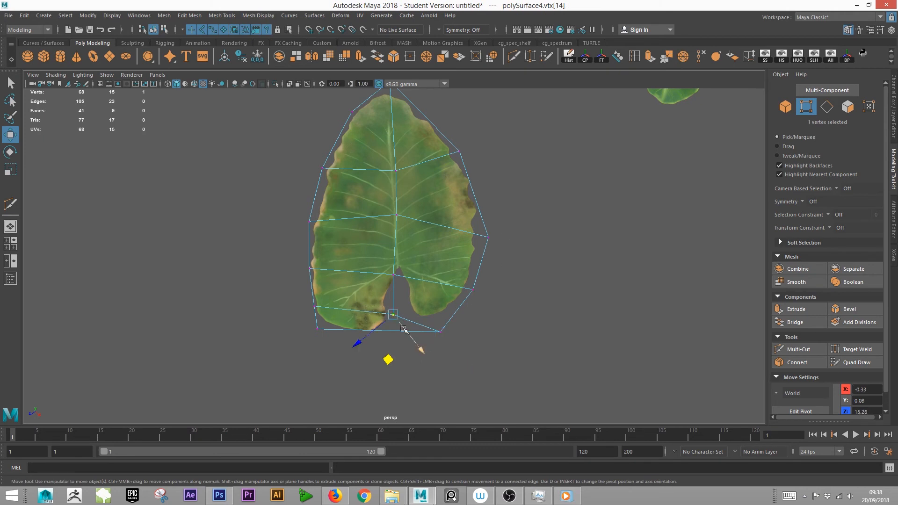
drag(396, 360, 393, 349)
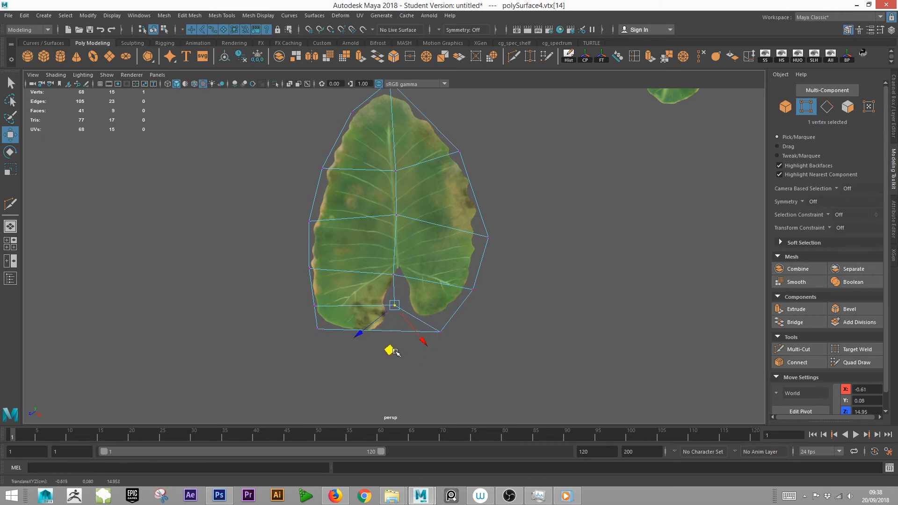
click(314, 329)
drag(312, 374, 327, 386)
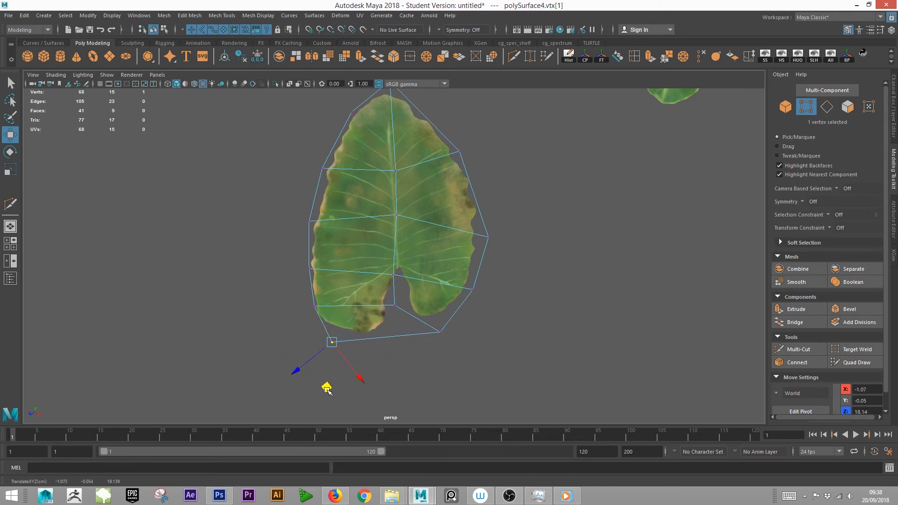
drag(286, 311, 350, 338)
drag(290, 294, 310, 352)
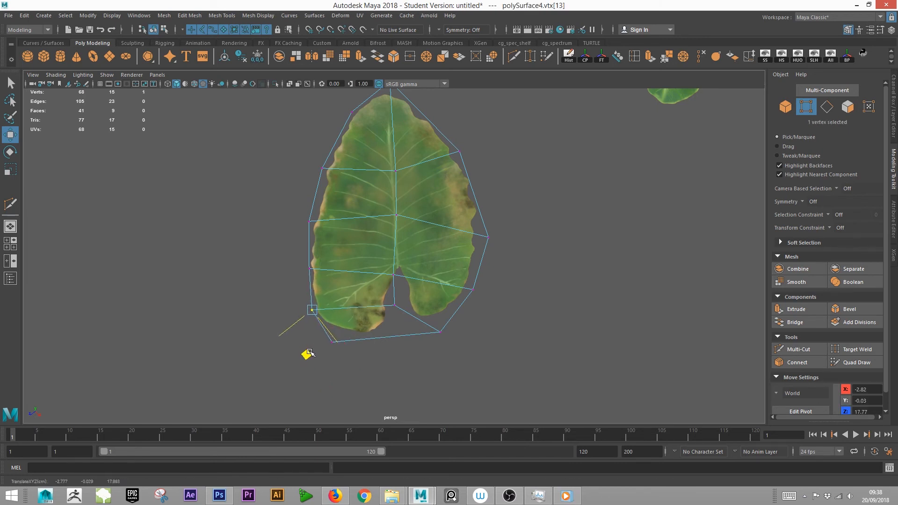
Cut an edge from the lobe-gap vertex straight down to the bottom edge and add another point beside it
click(514, 57)
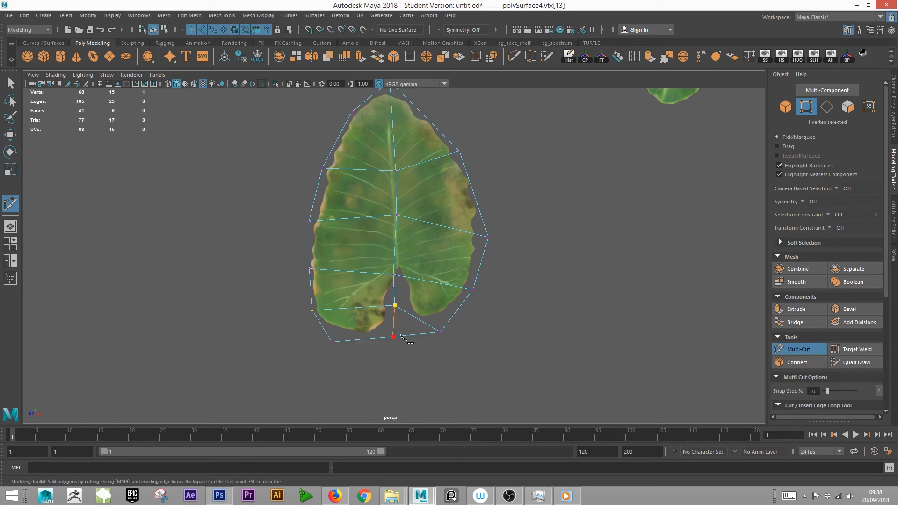
right_click(401, 336)
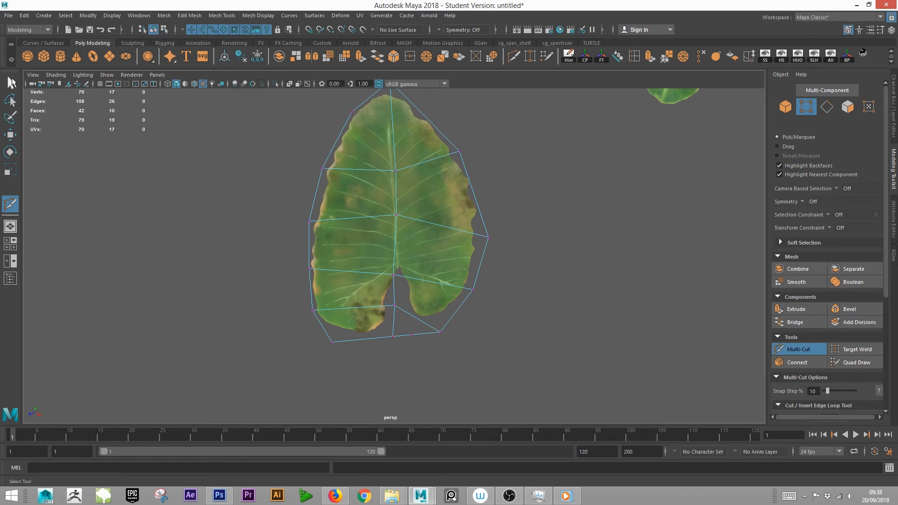
key(q)
Move the added bottom-edge vertex to the corner beneath the right lobe, and pull both corner vertices up closer to the leaf
drag(404, 331, 426, 348)
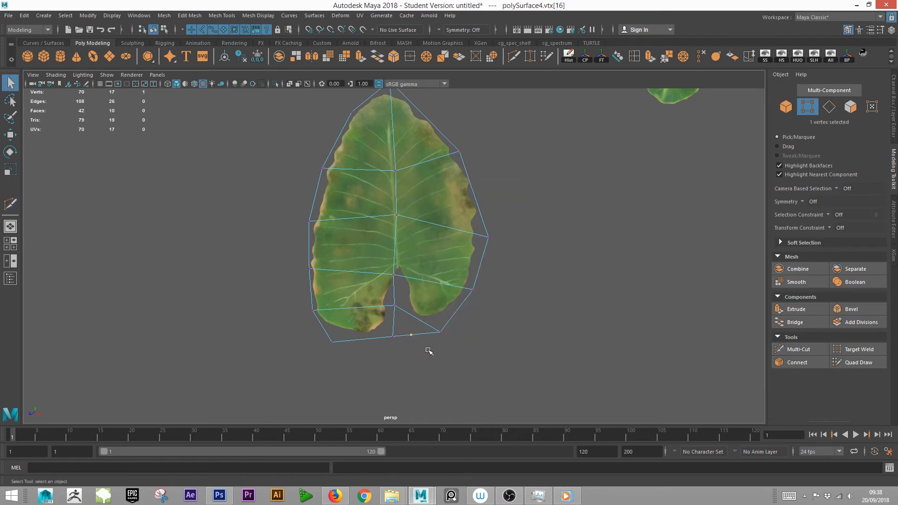
key(w)
drag(406, 380, 427, 391)
drag(453, 354, 426, 316)
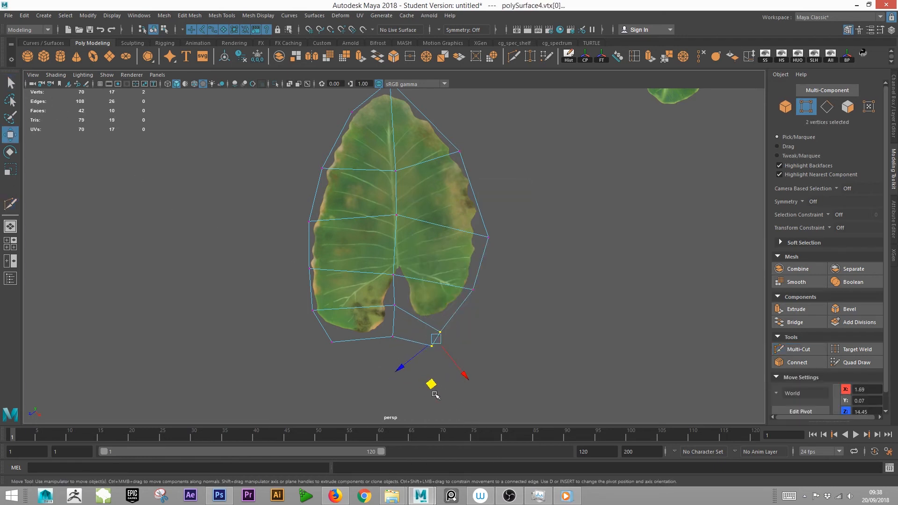
drag(432, 384, 446, 364)
click(498, 367)
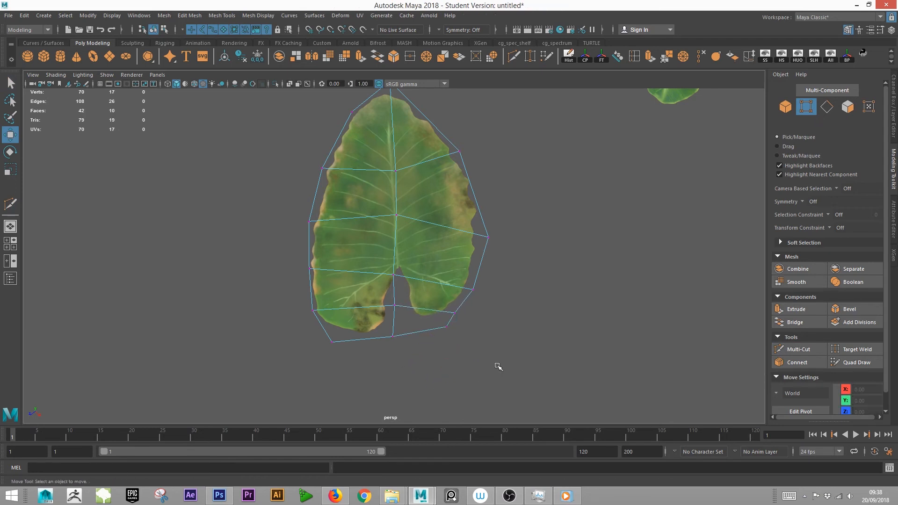
Tighten the outline vertices along the right lobe and the leaf's right side to follow its edge
drag(425, 319, 426, 319)
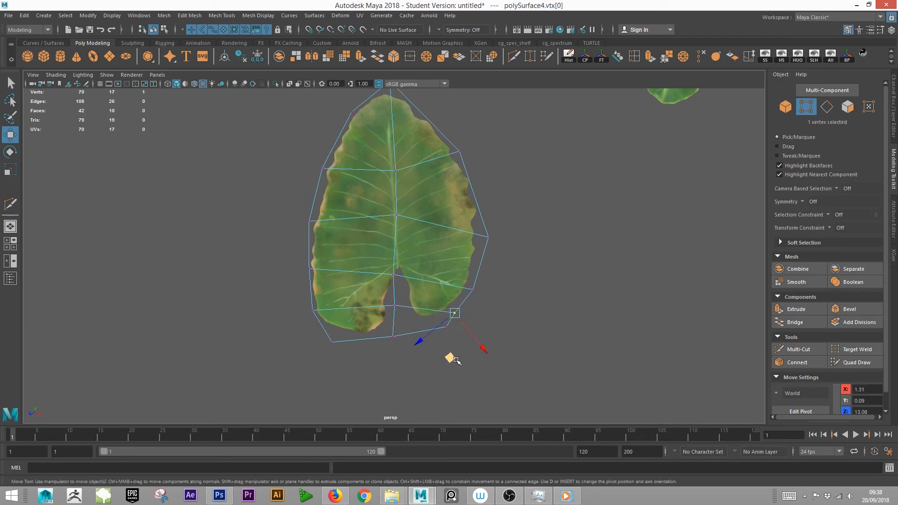
drag(452, 358, 457, 352)
drag(492, 313, 461, 281)
drag(468, 335, 470, 311)
drag(501, 251, 478, 226)
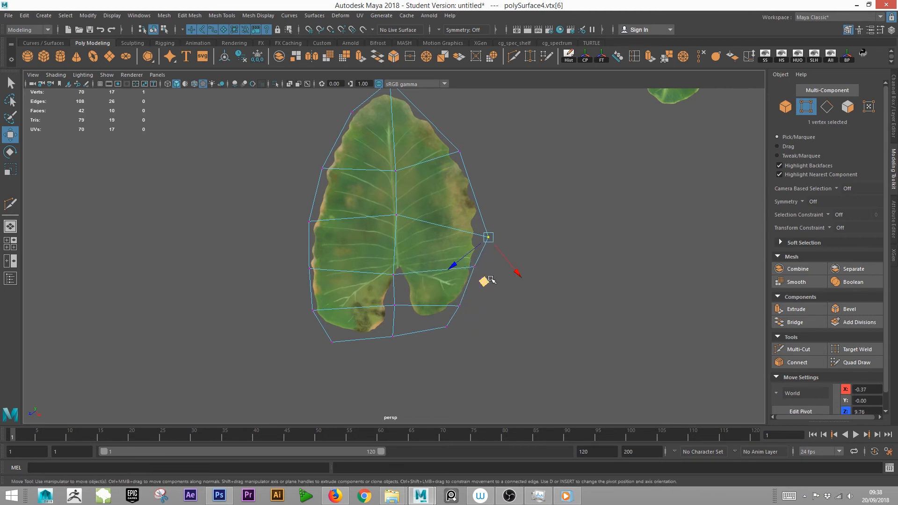
drag(486, 283, 485, 273)
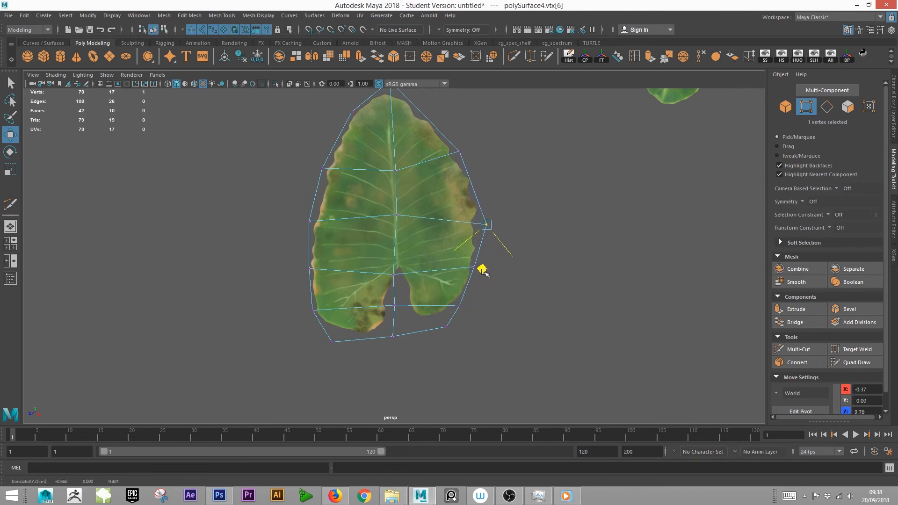
Reposition the bottom middle vertex and the left lobe's bottom and side vertices closer around the leaf
drag(372, 322, 419, 354)
drag(390, 379, 397, 373)
drag(314, 335, 335, 381)
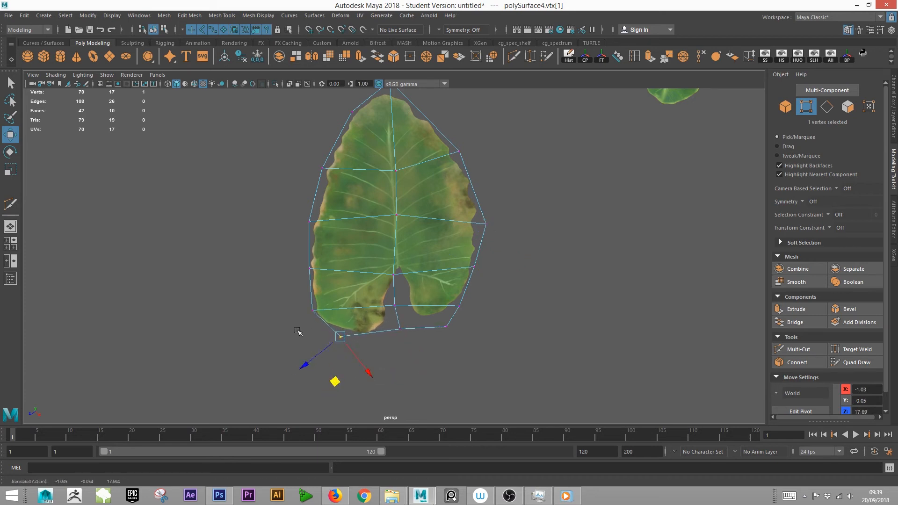
drag(286, 302, 339, 326)
drag(307, 355, 305, 356)
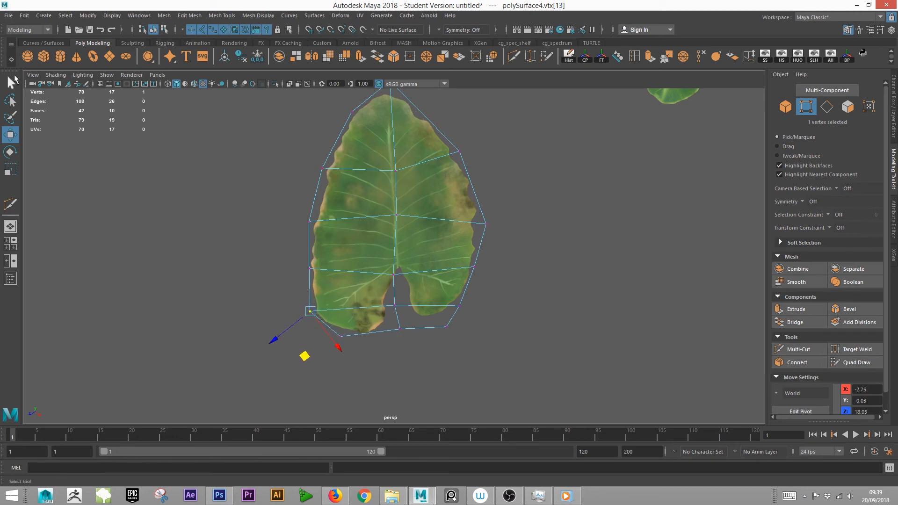
Return to object selection, select the dark green leaf and show the viewport grid
click(14, 79)
right_drag(378, 157, 424, 149)
alt+drag(447, 242, 496, 238)
alt+right_drag(397, 211, 212, 189)
alt+middle_drag(220, 187, 241, 261)
alt+drag(242, 261, 330, 303)
click(371, 270)
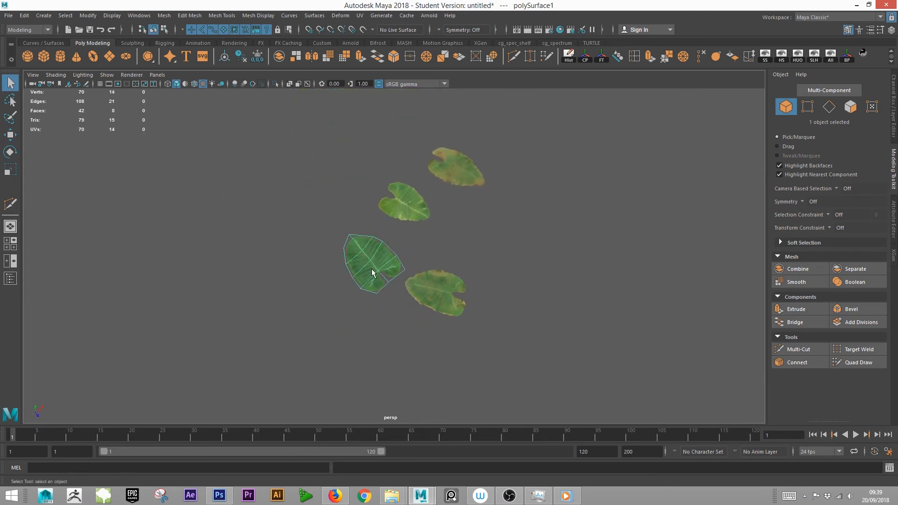
alt+drag(500, 307, 414, 303)
click(106, 75)
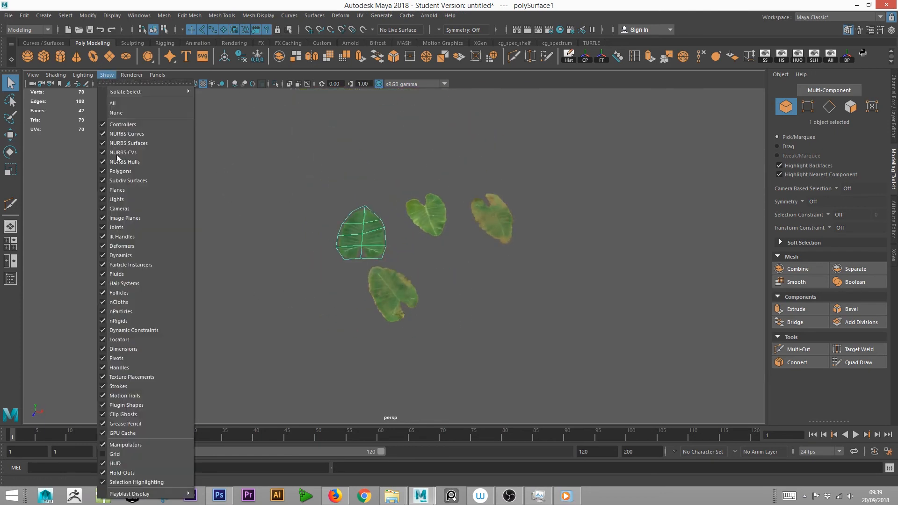
click(130, 460)
Centre the dark green leaf's pivot, rotate it about Y until it stands upright, and freeze its transformations
alt+drag(313, 372, 461, 313)
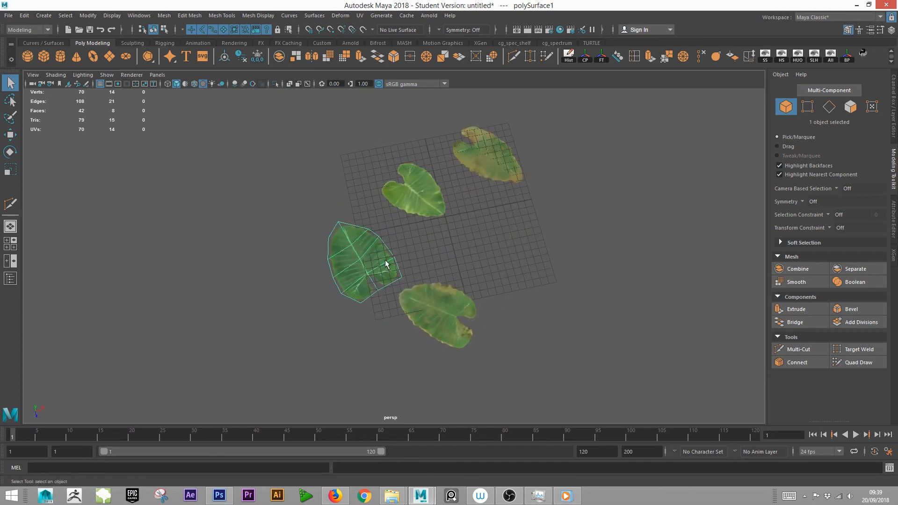
alt+drag(367, 269, 400, 267)
key(e)
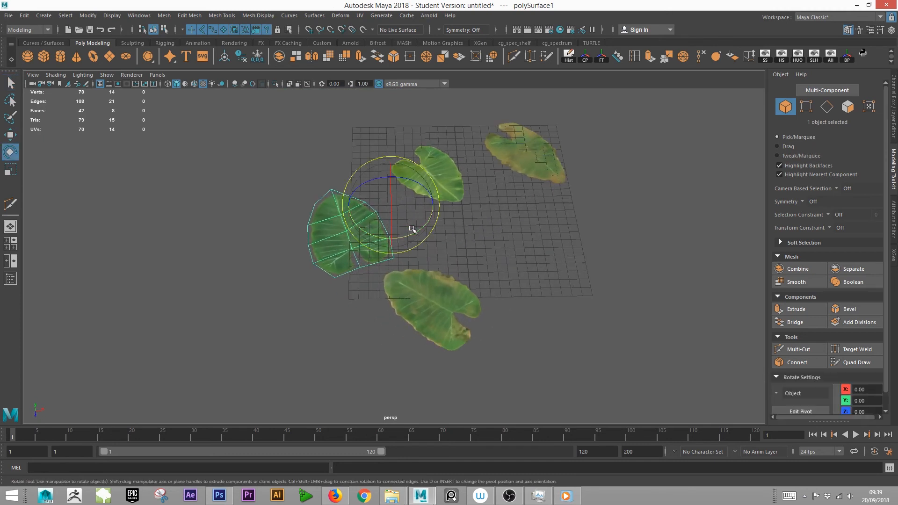
alt+drag(411, 226, 612, 208)
click(586, 57)
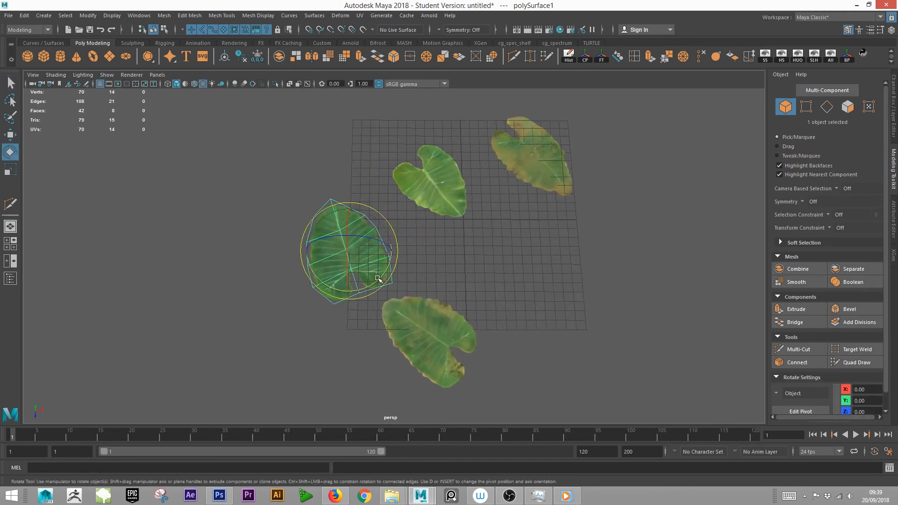
drag(378, 279, 441, 297)
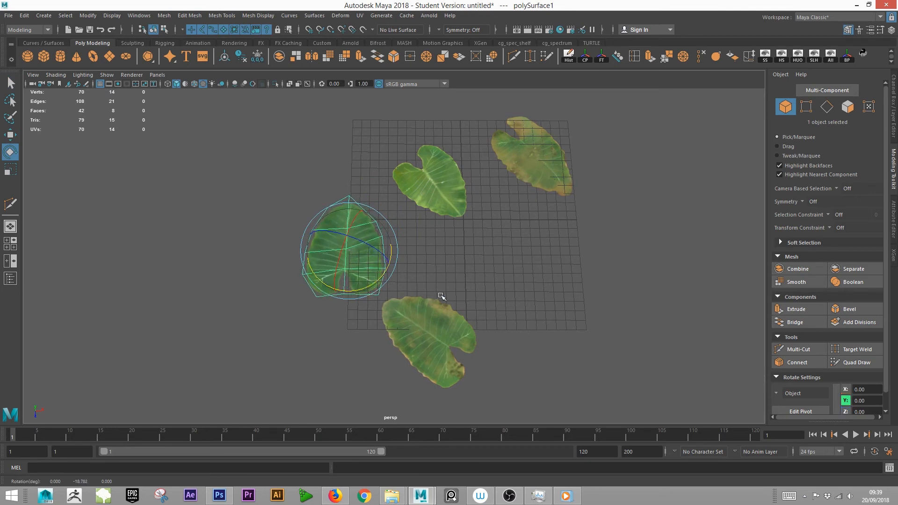
key(w)
click(602, 57)
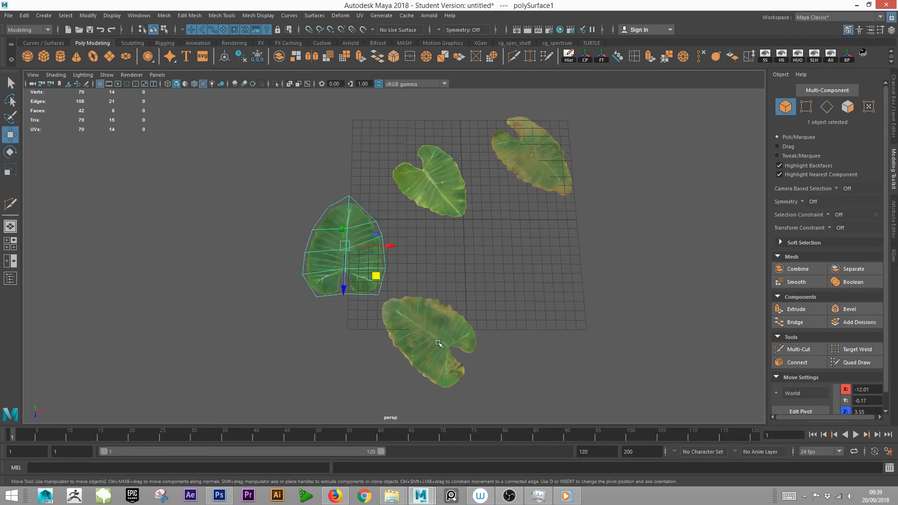
Rotate the green leaf with brown edges upright and move it next to the dark green leaf
click(438, 343)
key(e)
drag(427, 318, 430, 247)
key(w)
Move the light green leaf into the row beside the brown-edged leaf, centre its pivot and raise it slightly
click(444, 192)
drag(466, 219, 551, 283)
click(585, 56)
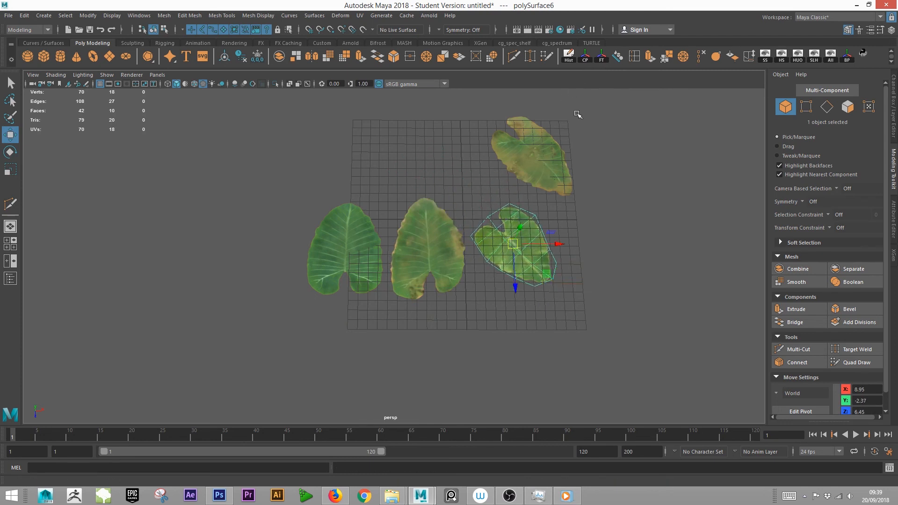
drag(524, 229, 532, 221)
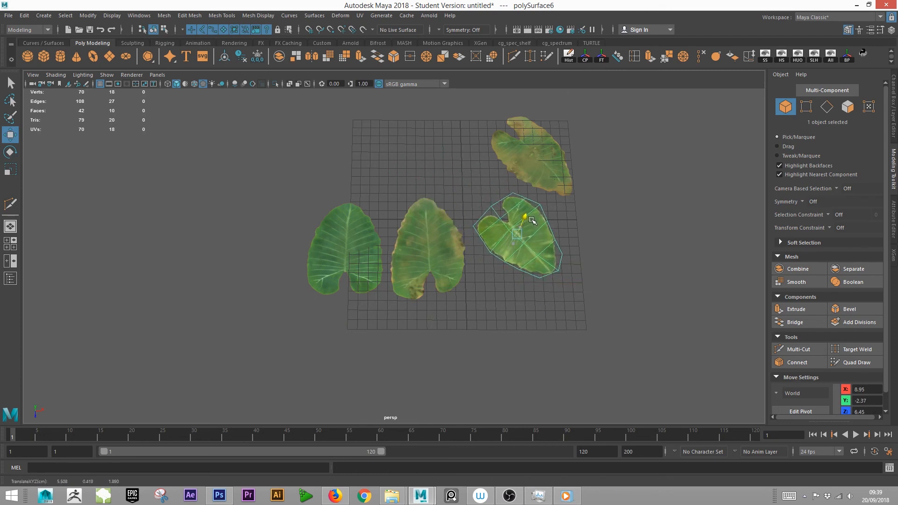
Rotate the brown leaf about Y until its tip points away, and place it at the right end of the row
click(556, 159)
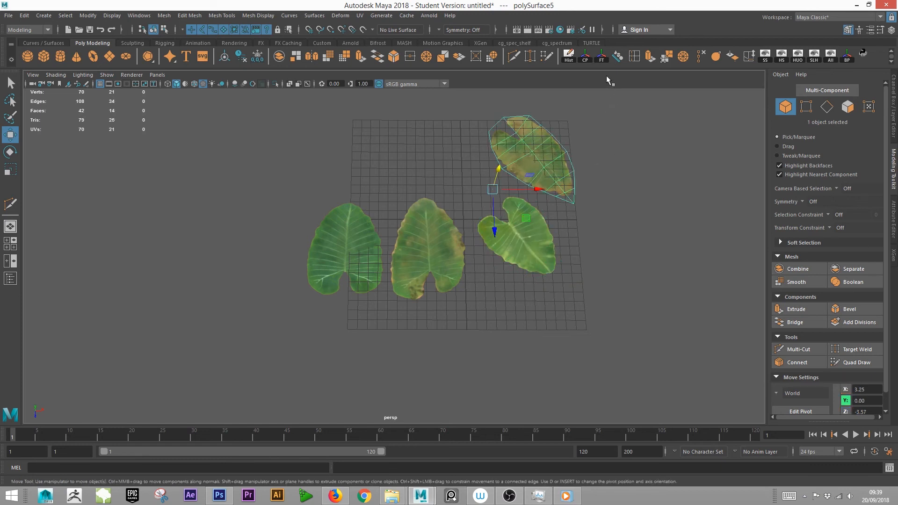
key(e)
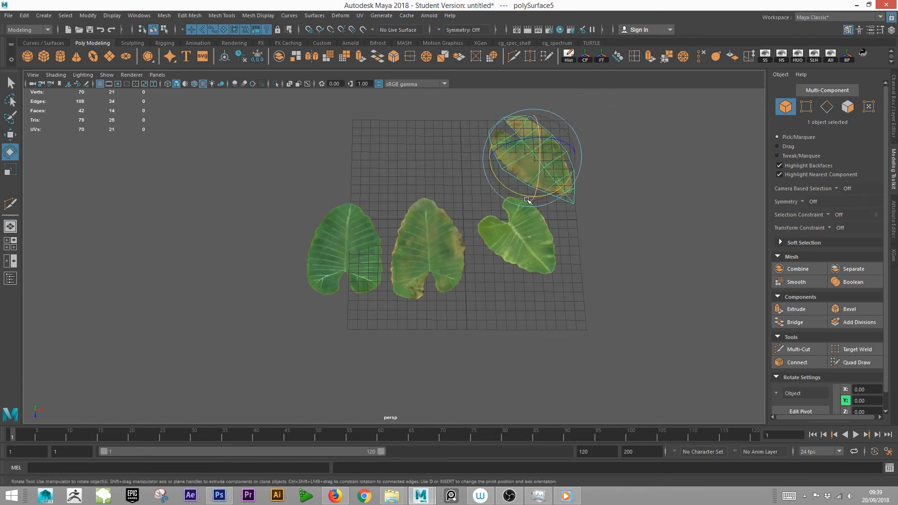
drag(511, 185, 590, 150)
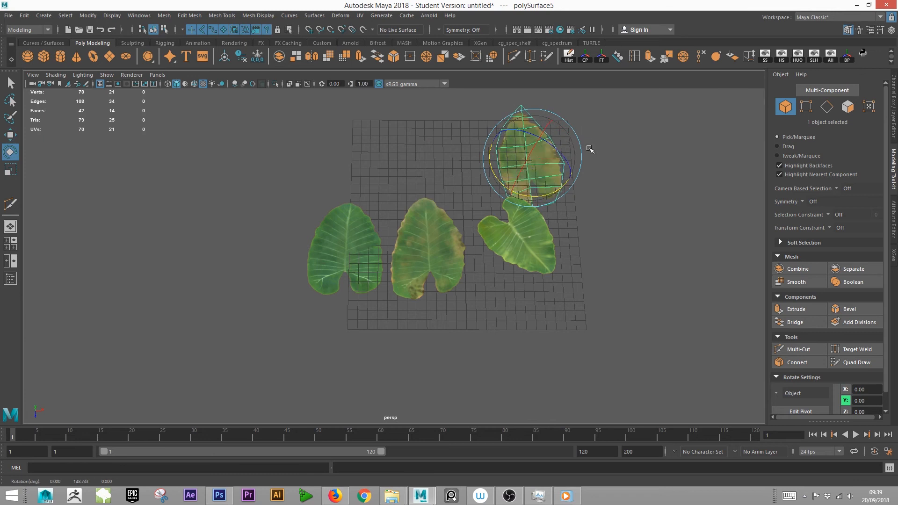
key(w)
drag(533, 160, 601, 222)
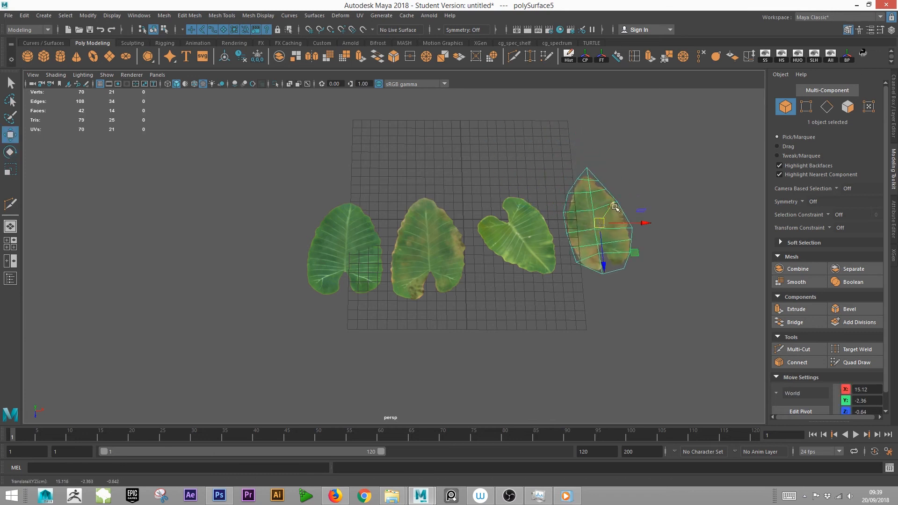
Select all four leaves and align their centres horizontally to the brown-edged green leaf with the Align Tool
alt+drag(544, 297, 537, 240)
drag(220, 136, 561, 215)
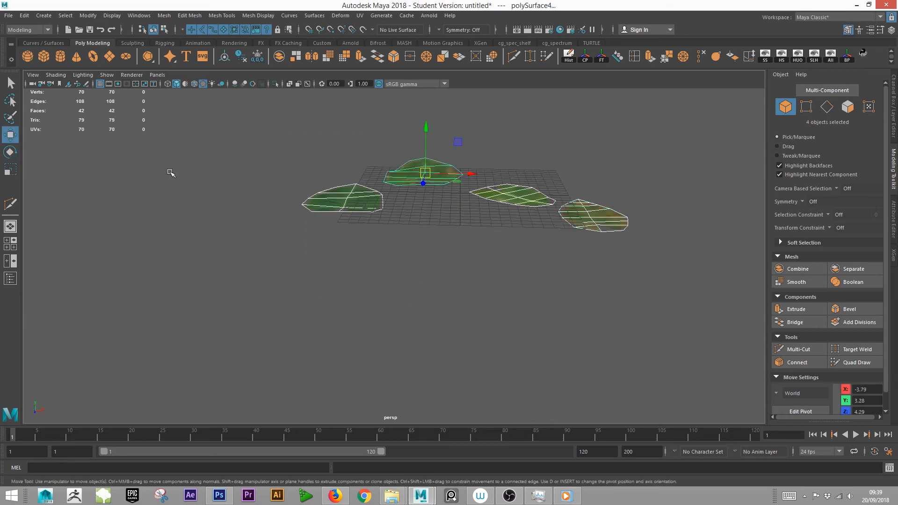
click(88, 15)
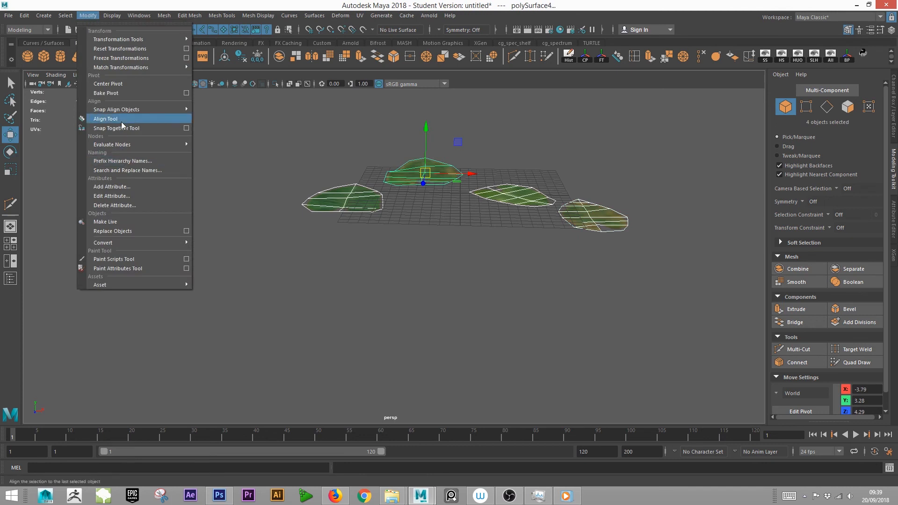
click(127, 118)
click(431, 139)
alt+drag(395, 224, 415, 253)
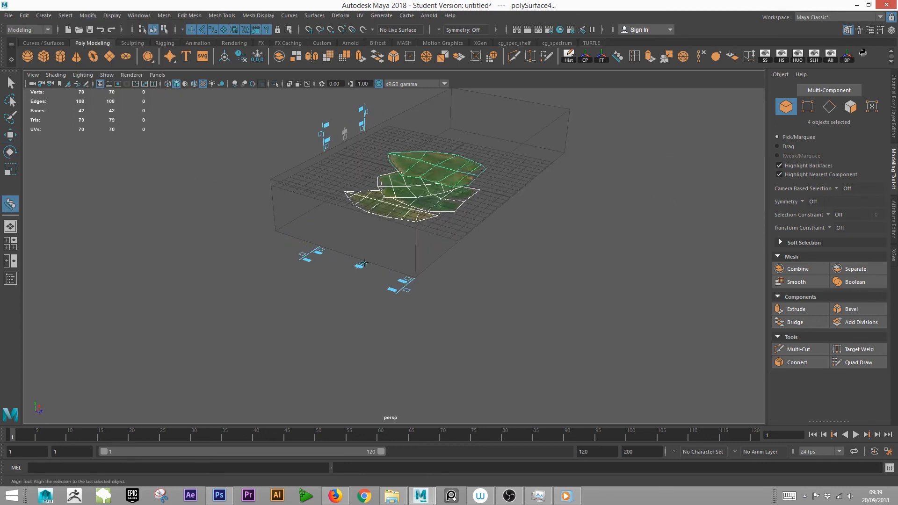
alt+drag(364, 263, 468, 241)
click(13, 84)
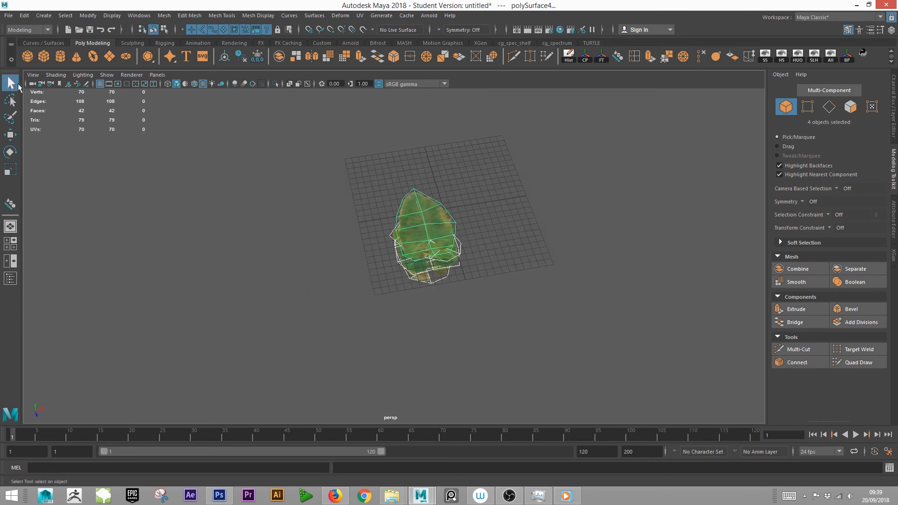
Move the brown-edged green leaf along X to the left of the stack and lower it towards the grid
alt+drag(461, 285, 478, 244)
click(451, 166)
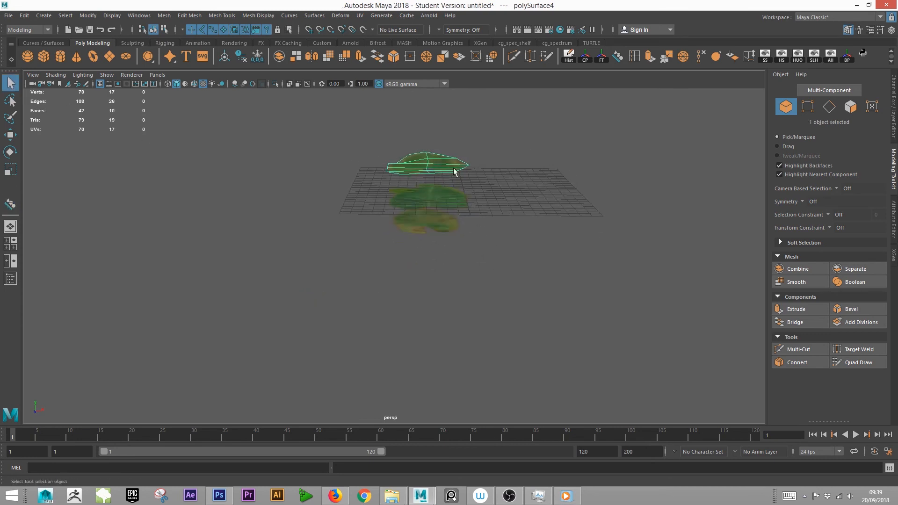
key(w)
drag(470, 166, 394, 167)
drag(344, 116, 344, 142)
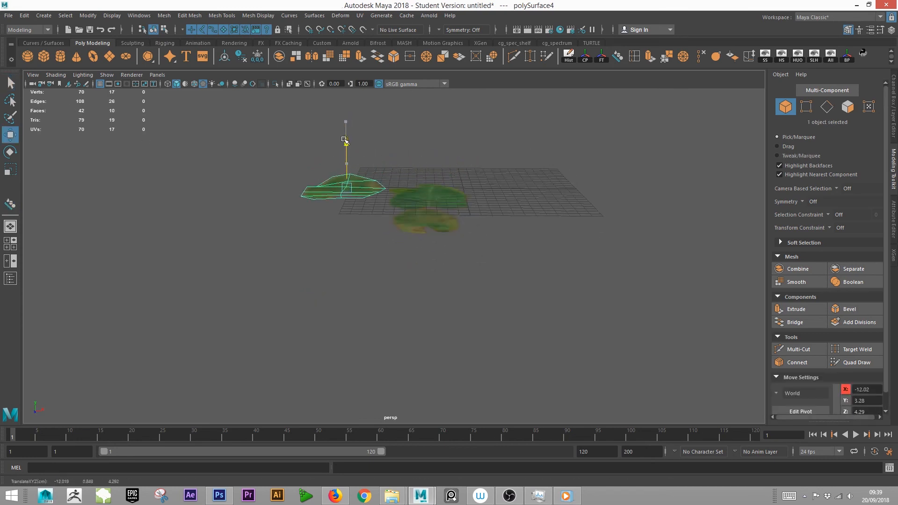
Spread the dark green and brown leaves along X to the right of the light green leaf
alt+drag(398, 205, 413, 233)
click(452, 224)
click(441, 237)
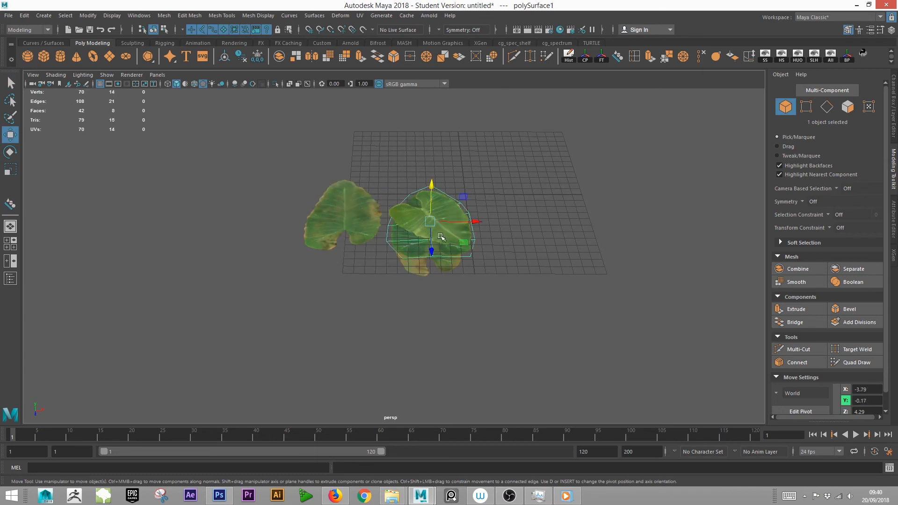
drag(468, 223, 557, 225)
click(452, 268)
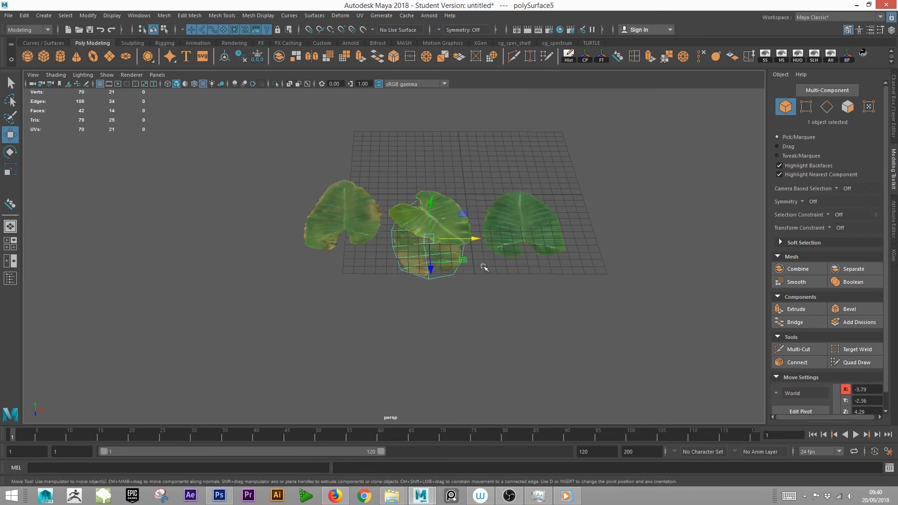
drag(478, 237, 414, 335)
Rotate the light green leaf upright so that its tip points away like the others
click(384, 298)
key(e)
drag(363, 298, 382, 212)
key(w)
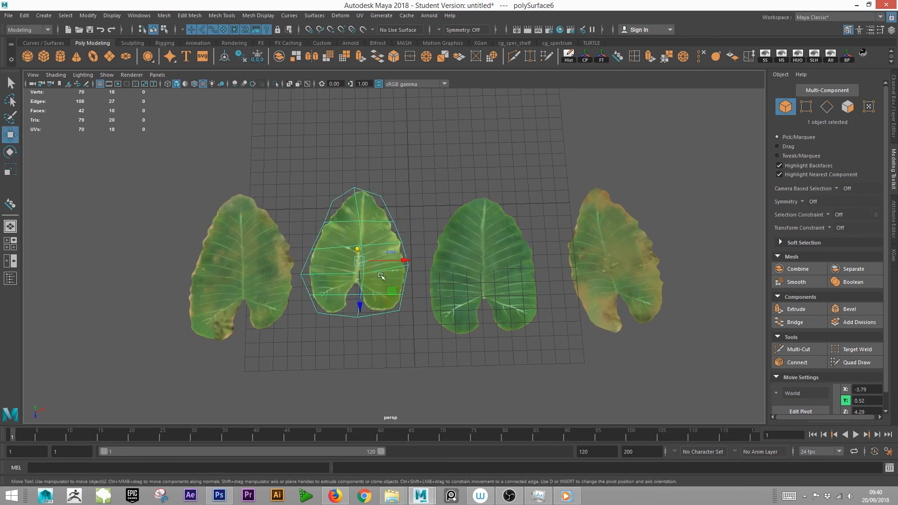
Nudge the dark green leaf slightly back along Z and rotate the brown leaf a little more upright
click(485, 298)
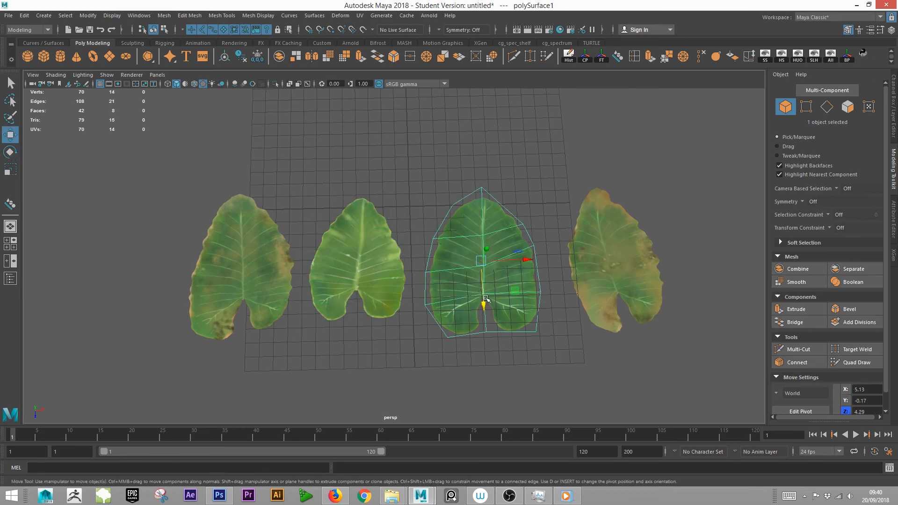
click(598, 285)
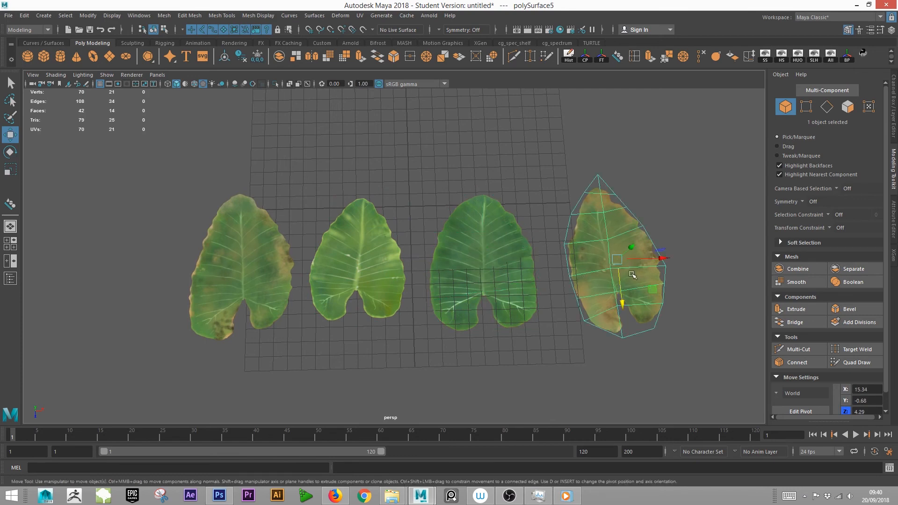
key(e)
drag(645, 295, 635, 302)
click(632, 338)
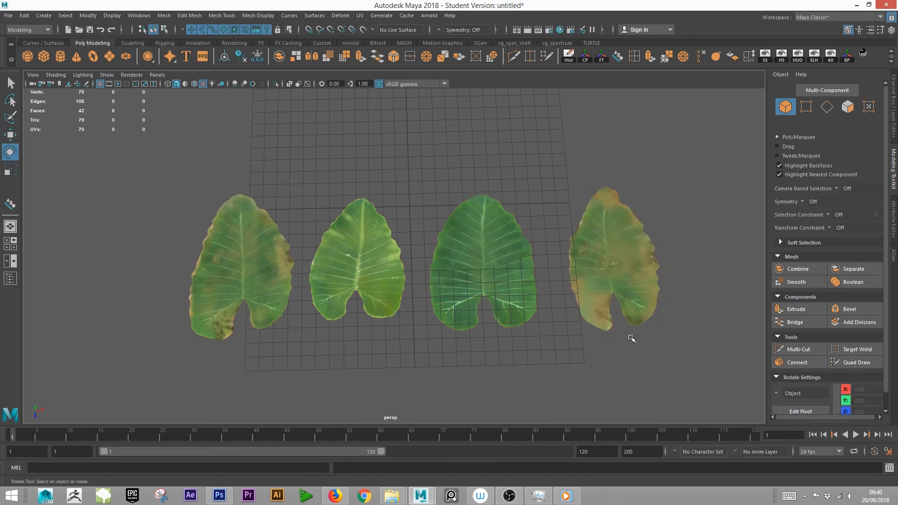
Raise the midrib edge loop of the brown leaf along Y to about 1.38, using soft selection with an adjusted falloff radius
click(605, 307)
scroll(595, 314, up, 5)
right_drag(571, 151, 566, 141)
double_click(537, 177)
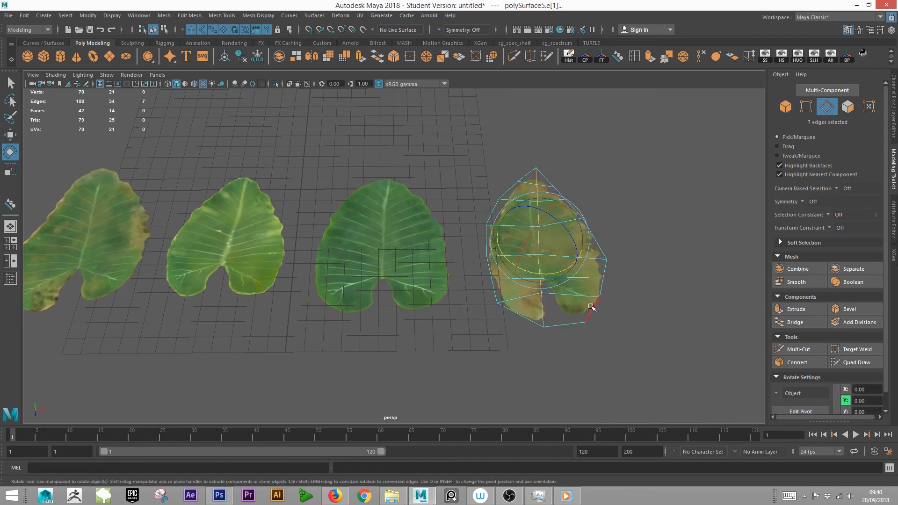
key(w)
alt+drag(591, 307, 510, 344)
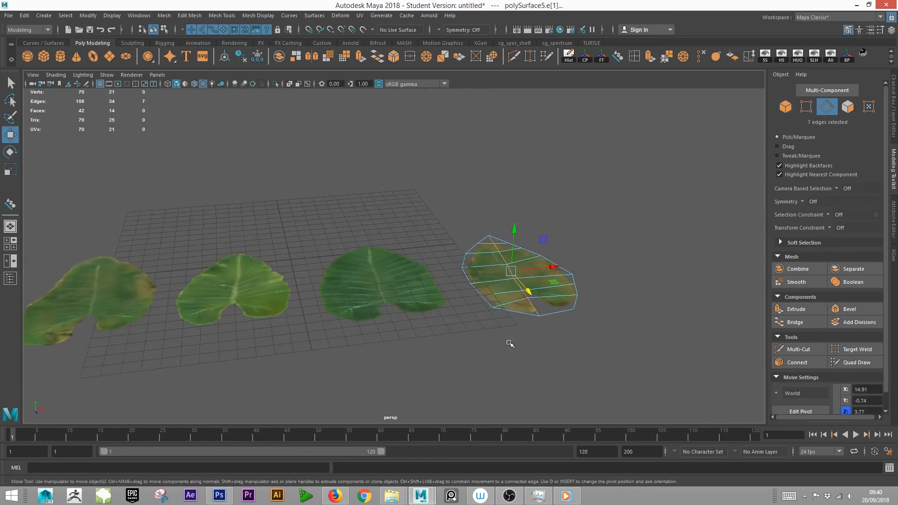
key(b)
drag(655, 347, 685, 364)
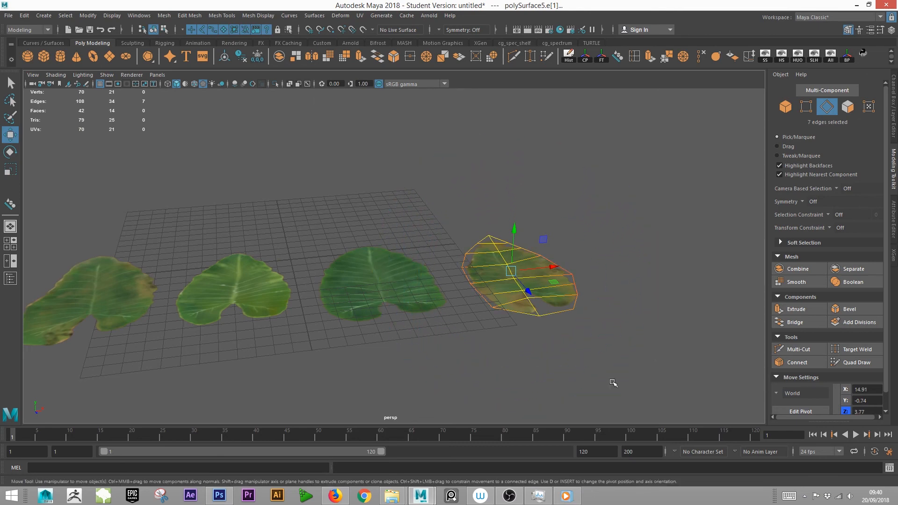
alt+drag(554, 306, 531, 261)
drag(512, 218, 491, 338)
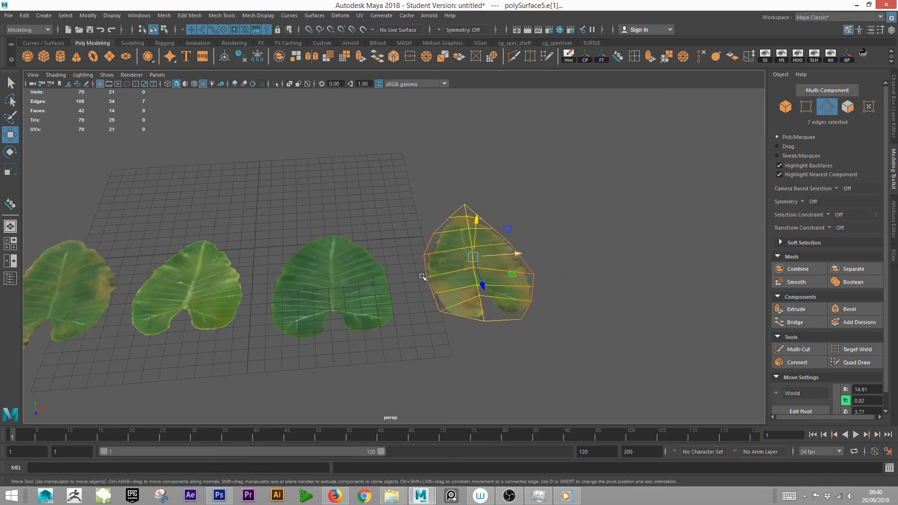
alt+drag(422, 277, 487, 205)
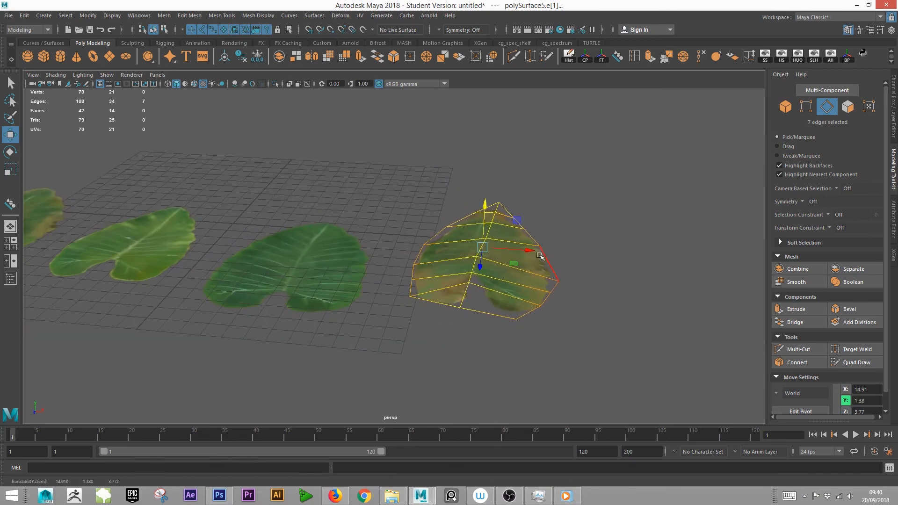
Rotate the base-end vertices of the brown leaf with soft selection so that its lobes bend downward
right_drag(541, 256, 579, 255)
alt+drag(579, 255, 446, 226)
right_drag(446, 226, 477, 258)
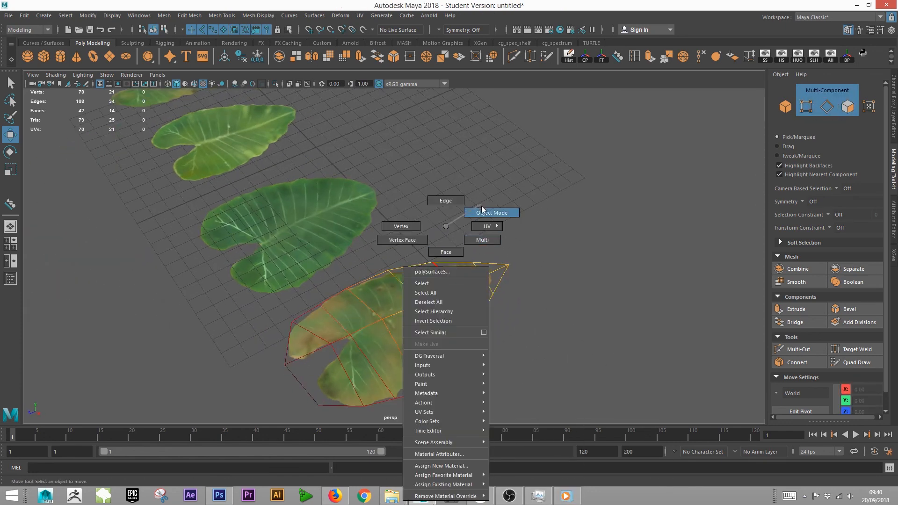
right_drag(481, 209, 482, 209)
alt+drag(482, 209, 600, 229)
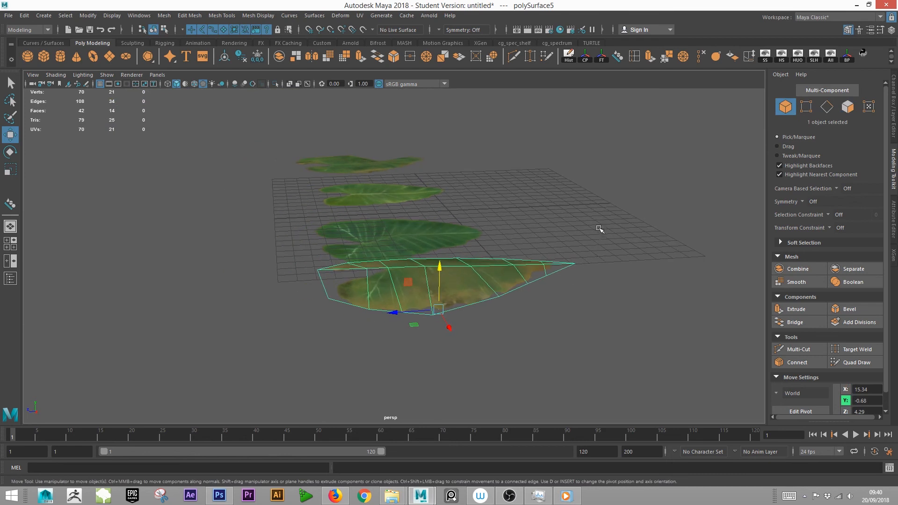
right_drag(600, 229, 547, 227)
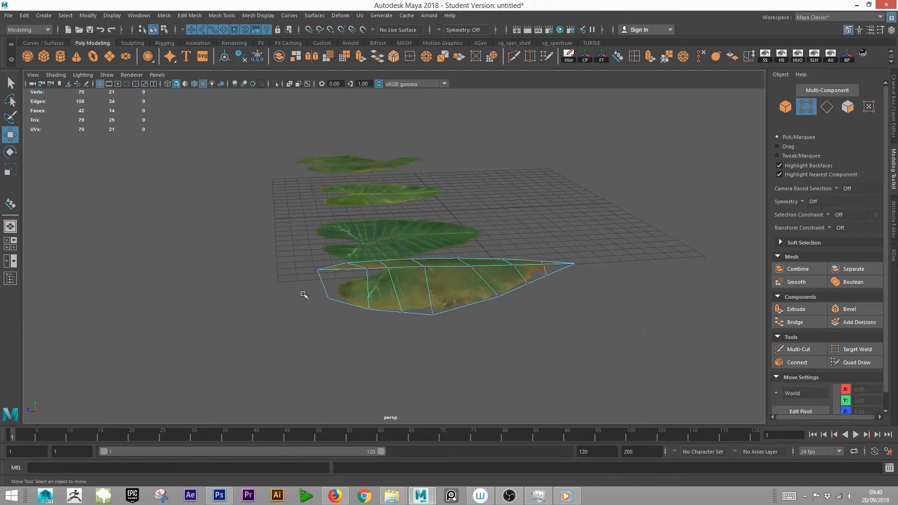
alt+drag(304, 295, 265, 236)
drag(344, 333, 337, 337)
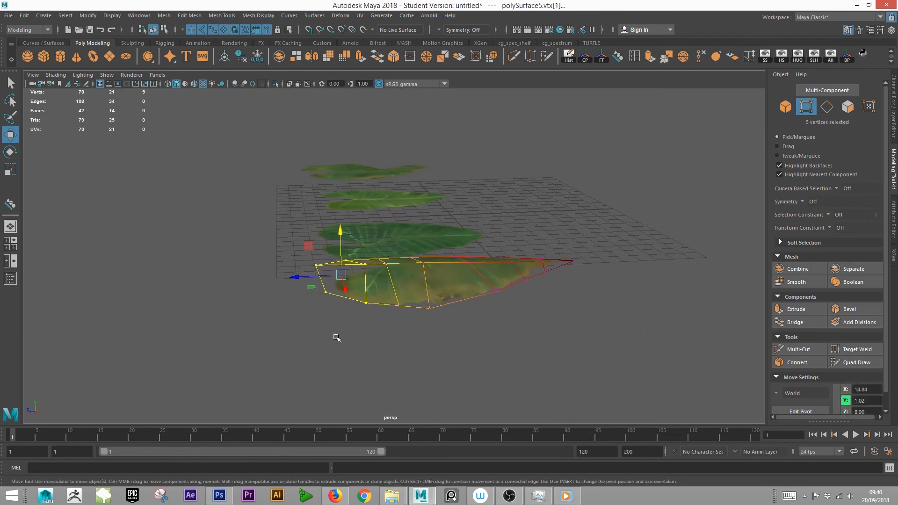
key(e)
alt+drag(345, 244, 424, 338)
right_drag(498, 273, 532, 200)
click(530, 202)
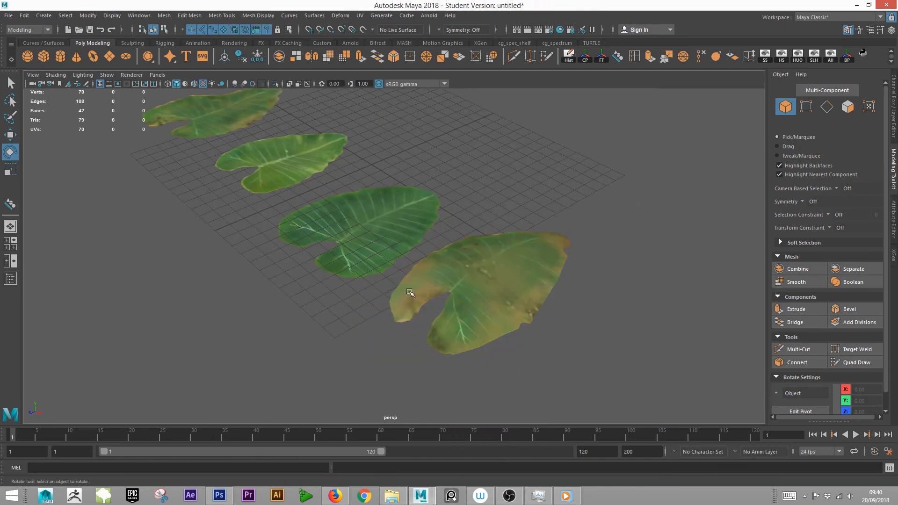
alt+drag(411, 292, 473, 260)
click(473, 261)
alt+middle_drag(425, 302, 529, 349)
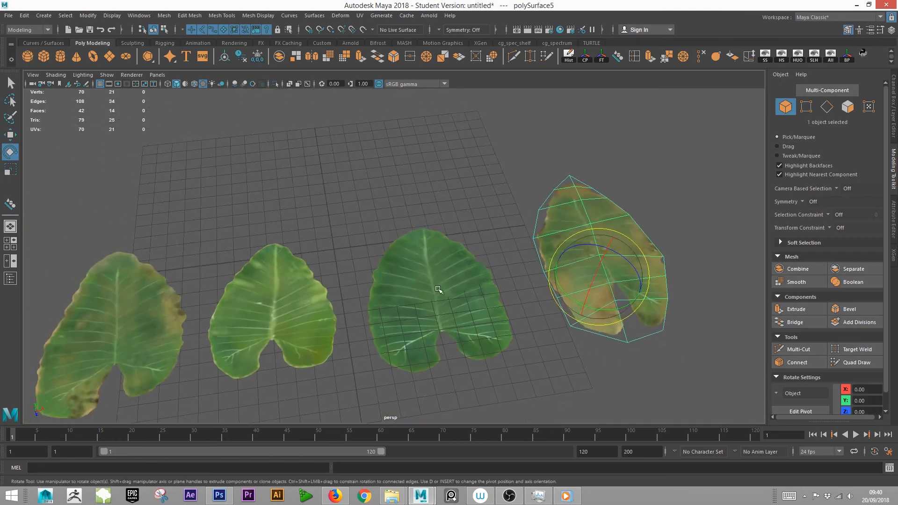
Raise the five midrib vertices of the dark green leaf along Y to about 1.29 with soft selection
click(439, 293)
alt+drag(409, 351, 406, 322)
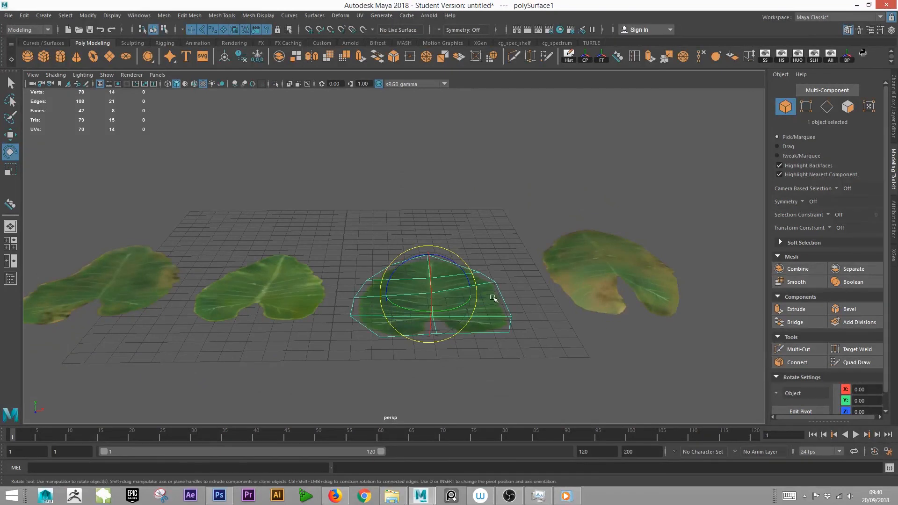
right_drag(505, 212, 431, 239)
drag(458, 361, 458, 361)
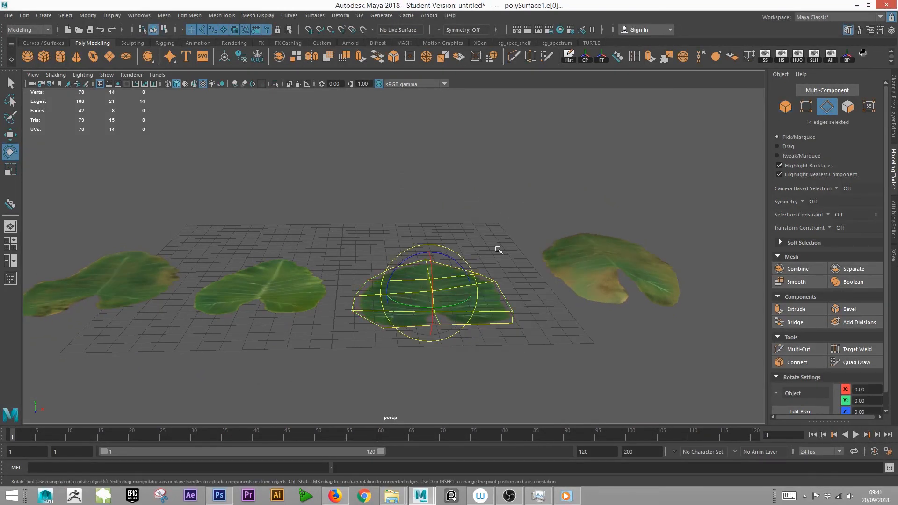
right_drag(489, 201, 467, 186)
drag(407, 227, 460, 364)
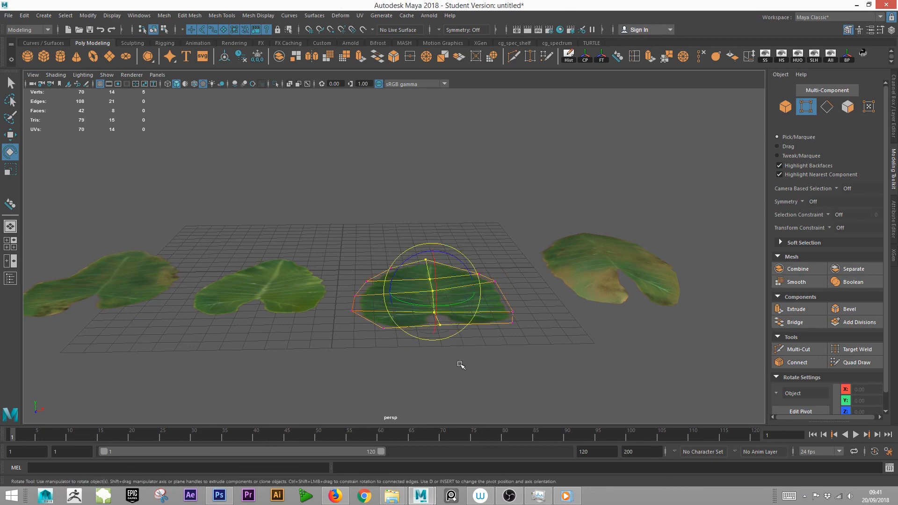
key(w)
drag(434, 250, 435, 243)
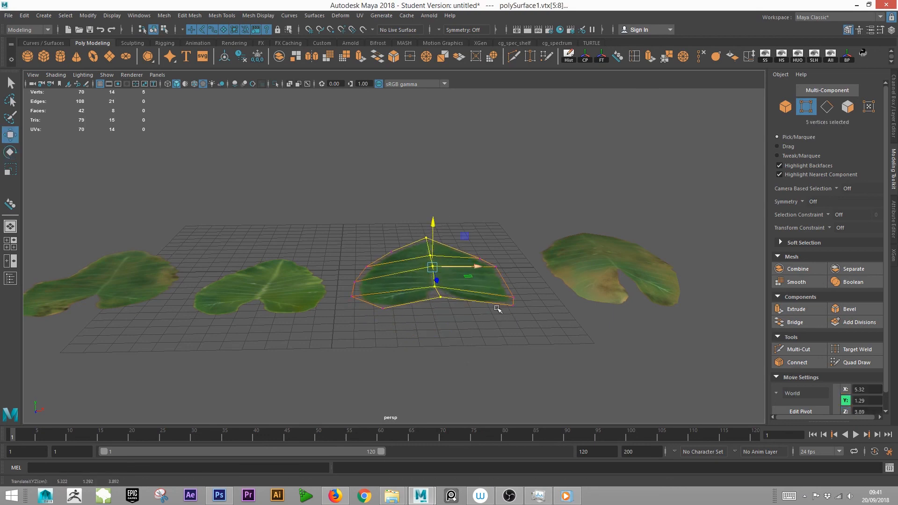
Rotate the three base-end vertices of the dark green leaf with soft selection, adjust its bend and return to object mode
alt+drag(497, 309, 344, 299)
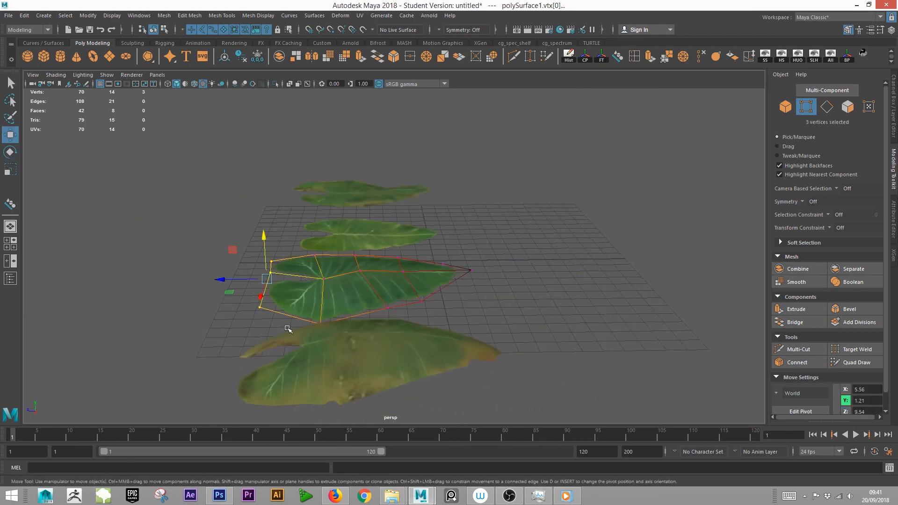
key(e)
drag(271, 243, 261, 242)
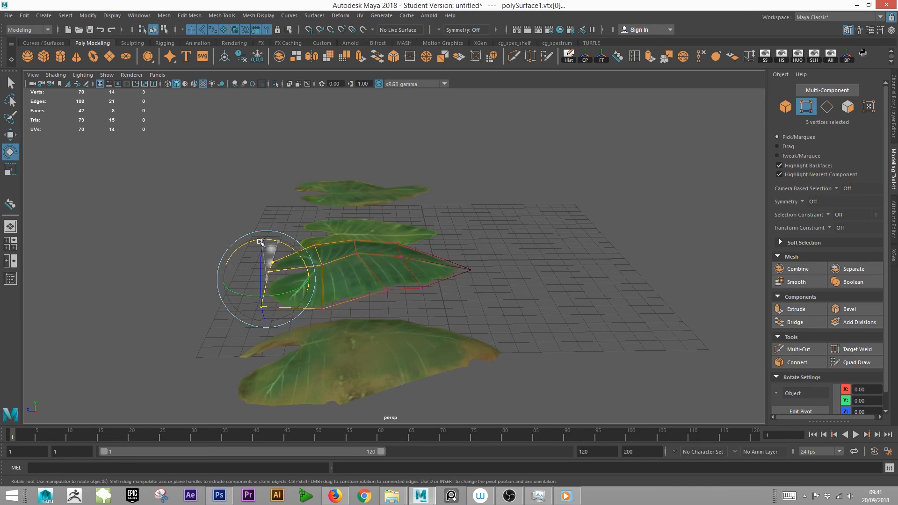
click(566, 316)
alt+drag(567, 316, 476, 330)
click(493, 253)
key(w)
alt+drag(511, 281, 452, 243)
mouse_move(427, 309)
mouse_down()
mouse_move(417, 311)
mouse_move(426, 318)
mouse_up()
drag(448, 254, 534, 265)
right_drag(435, 227, 469, 213)
click(468, 213)
alt+drag(447, 283, 478, 269)
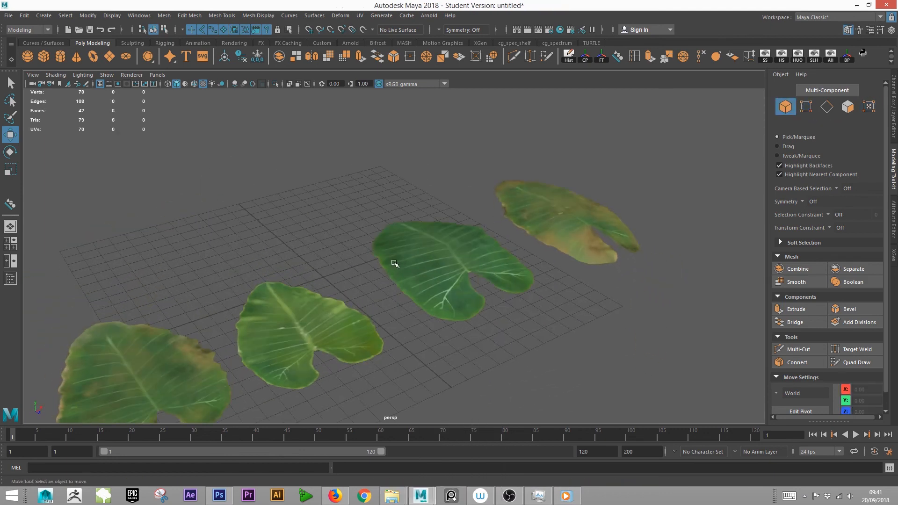
Turn off Preserve UVs for the Move tool and raise the light green leaf's six midrib vertices along Y to about 3.65
double_click(10, 134)
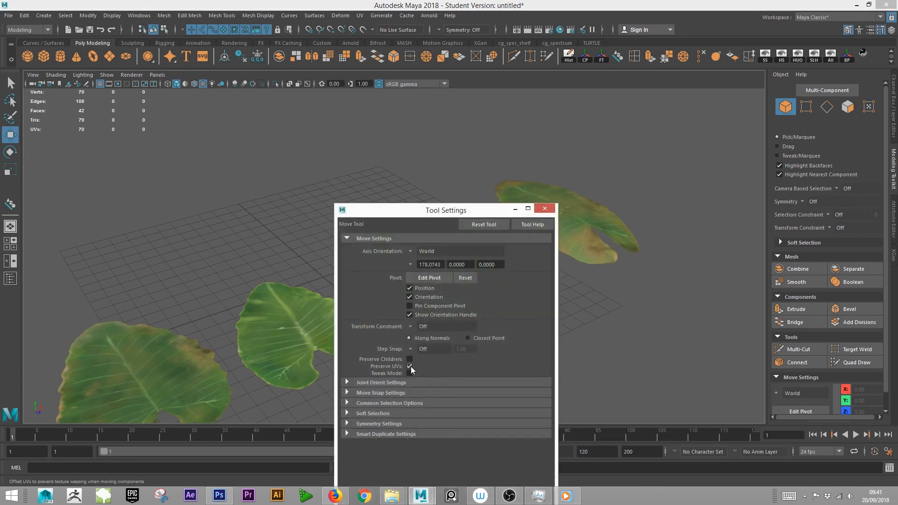
click(545, 209)
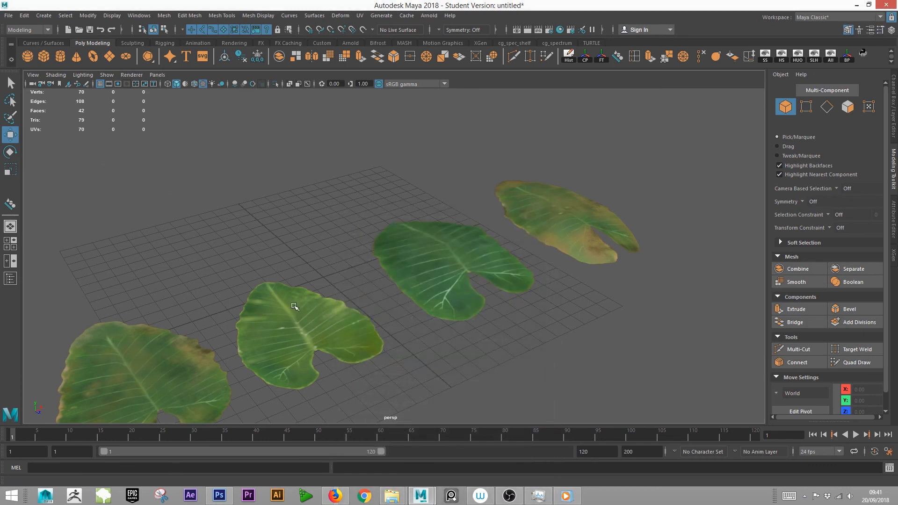
click(304, 337)
alt+drag(304, 337, 344, 184)
key(F9)
drag(353, 335, 353, 335)
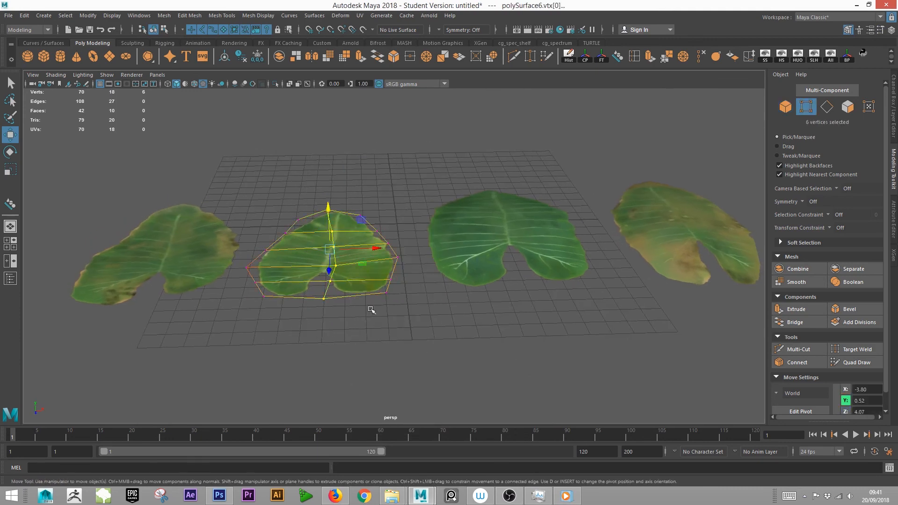
key(e)
key(w)
drag(328, 209, 332, 157)
Rotate the base-end vertices of the light green leaf with soft selection to curve its lobes downward
alt+drag(381, 223, 231, 196)
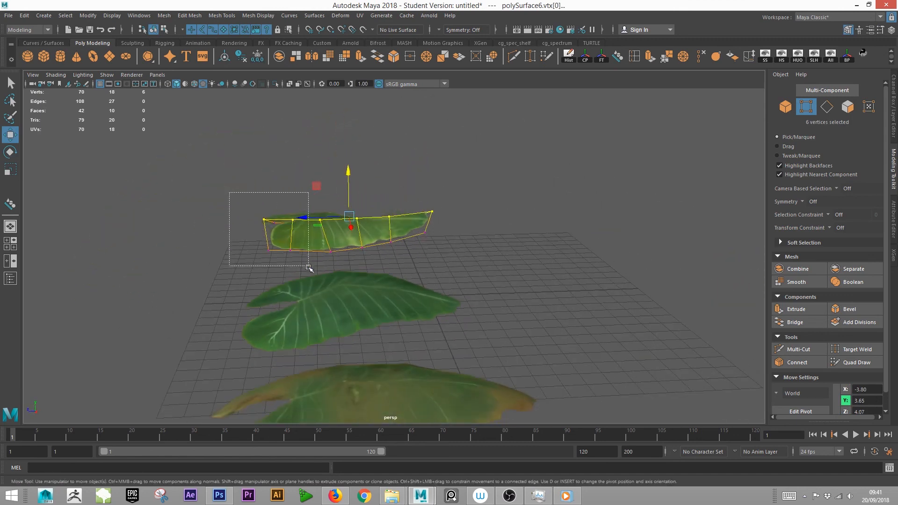
key(e)
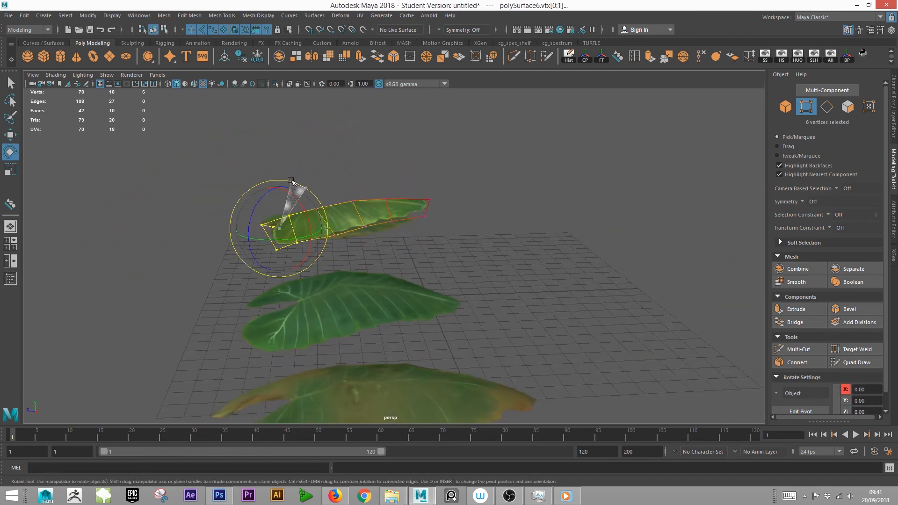
alt+drag(283, 176, 421, 257)
click(409, 224)
Check that Preserve UVs is off and raise single midrib vertices of the dark green leaf along Y, starting above the notch at about 2.41
click(338, 278)
right_drag(447, 226, 429, 226)
alt+drag(429, 226, 363, 262)
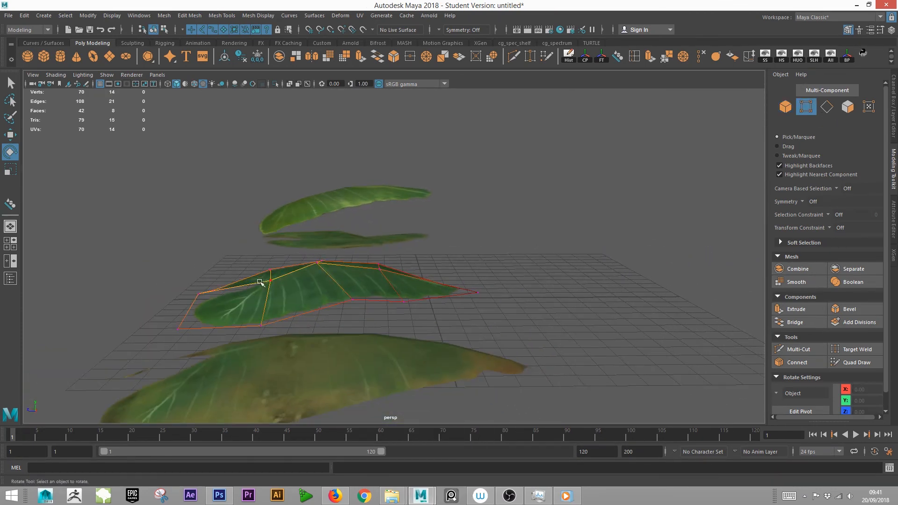
double_click(10, 136)
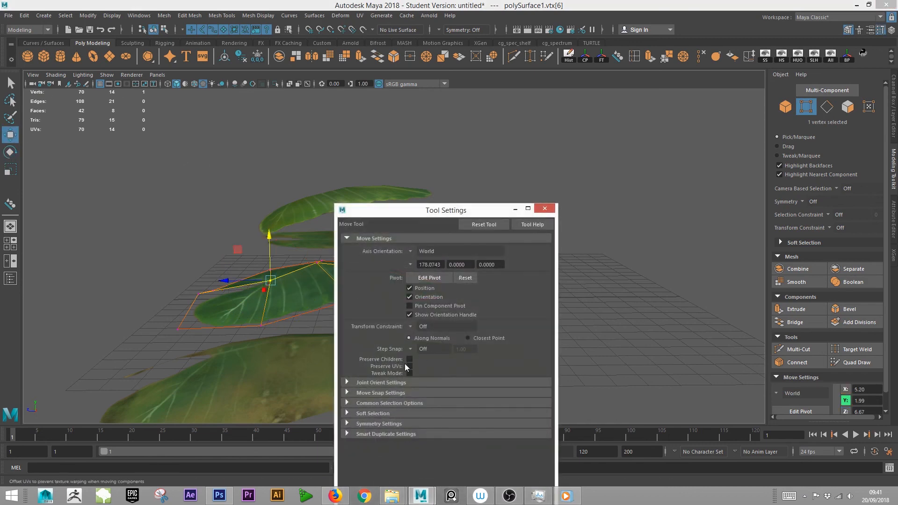
click(543, 209)
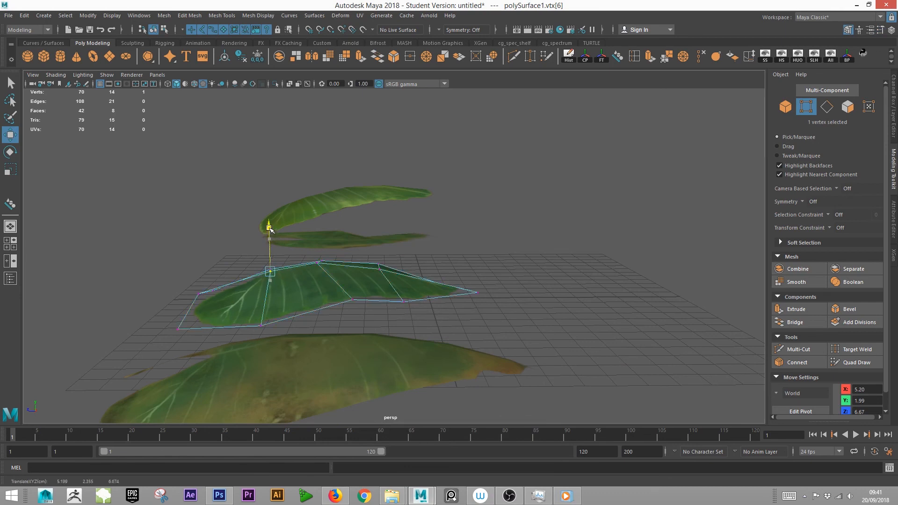
alt+drag(234, 258, 333, 268)
alt+drag(515, 297, 476, 319)
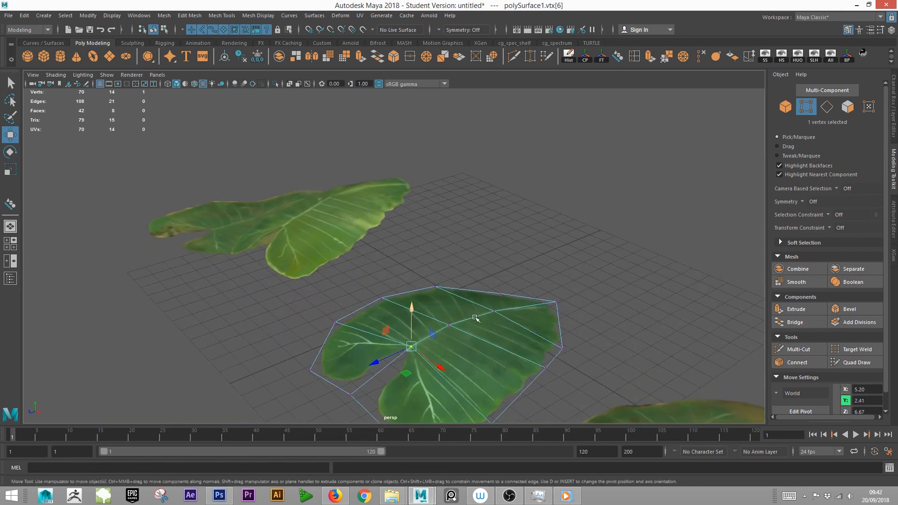
drag(452, 285, 452, 279)
alt+drag(530, 307, 533, 280)
click(487, 297)
right_drag(537, 240, 583, 216)
Select all four leaf meshes and apply Soften Edge to their normals
alt+right_drag(542, 321, 533, 316)
click(437, 253)
drag(118, 217, 587, 383)
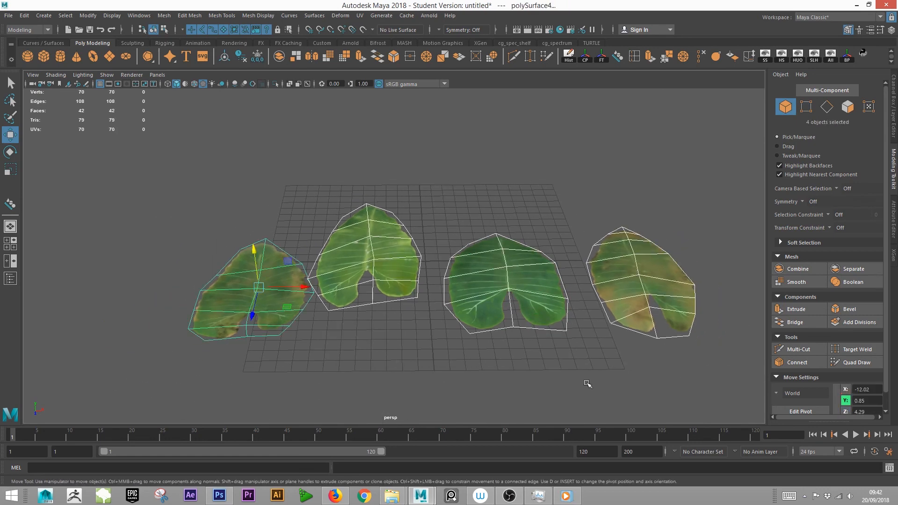
click(258, 15)
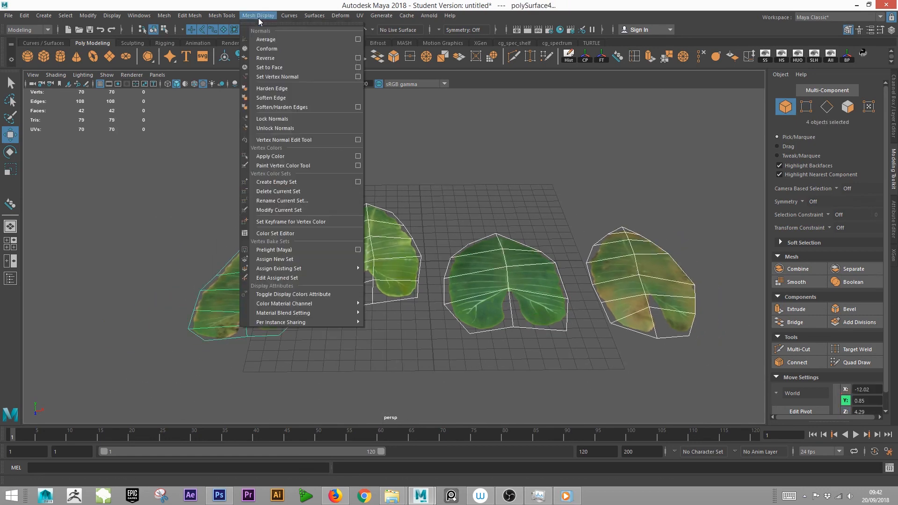
click(271, 98)
click(448, 155)
Raise the brown-edged green leaf's six midrib vertices along Y to about 2.08 and lift two vertices on its outer side slightly
alt+drag(448, 154, 314, 244)
click(308, 295)
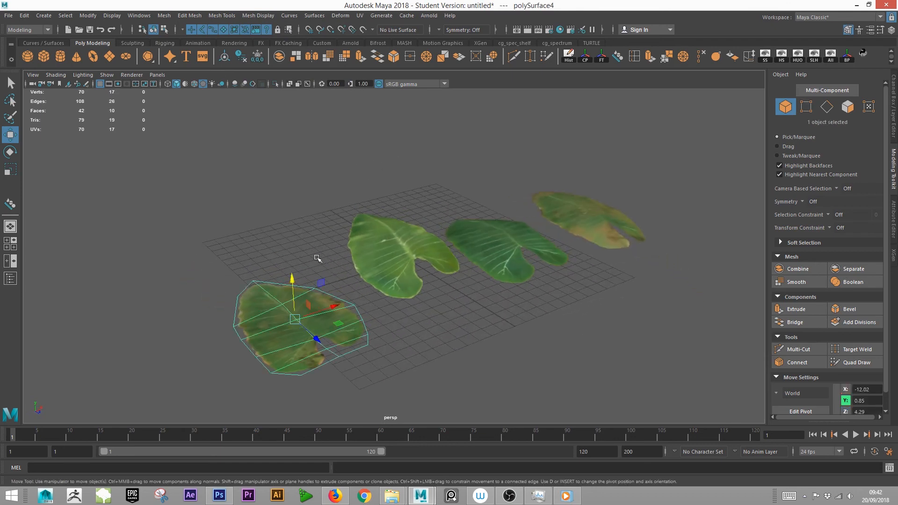
alt+drag(308, 295, 339, 234)
right_drag(301, 165, 280, 157)
drag(274, 183, 298, 154)
alt+drag(274, 205, 259, 203)
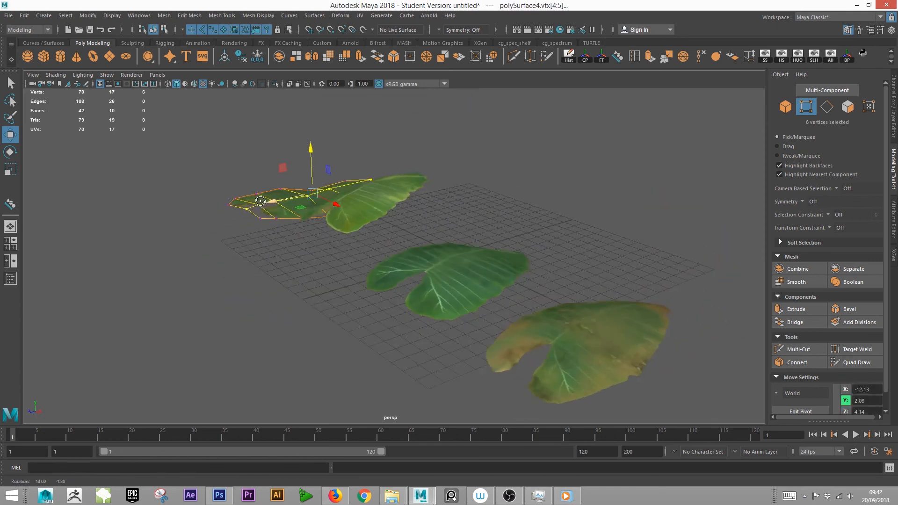
alt+right_drag(259, 204, 347, 215)
alt+drag(347, 215, 346, 190)
alt+middle_drag(345, 190, 354, 287)
alt+right_drag(415, 295, 378, 209)
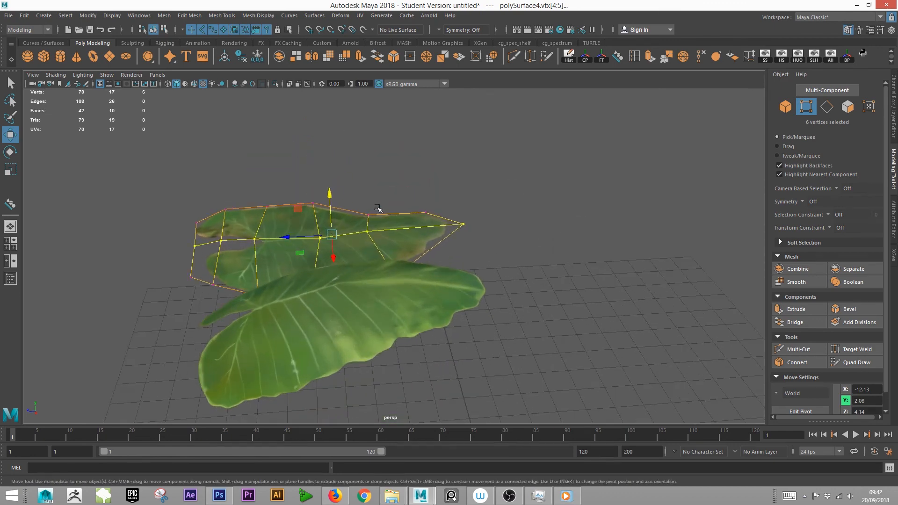
alt+drag(391, 232, 327, 198)
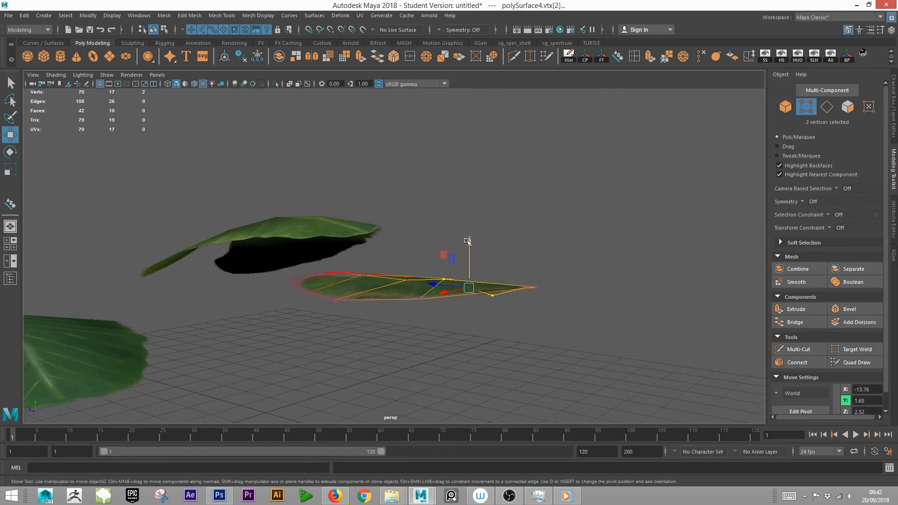
drag(467, 241, 467, 233)
Rotate the base-end vertices of the brown-edged green leaf to bend its lobes downward, and return to object mode
alt+drag(381, 277, 342, 288)
alt+drag(193, 277, 175, 264)
drag(132, 261, 158, 283)
drag(187, 331, 188, 331)
key(e)
drag(190, 254, 293, 277)
right_drag(310, 227, 351, 206)
mouse_move(452, 306)
alt+mouse_down()
mouse_move(374, 311)
mouse_move(459, 322)
alt+mouse_up()
Lift a rim vertex of the brown-edged green leaf slightly along Y to about 2.61, and return to object mode
click(370, 318)
right_drag(611, 174, 587, 168)
alt+drag(587, 168, 550, 200)
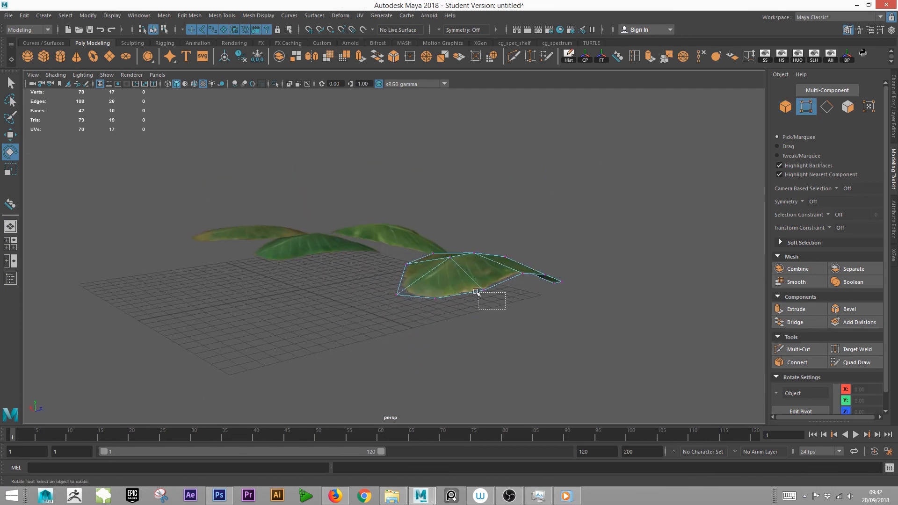
drag(476, 292, 475, 292)
key(w)
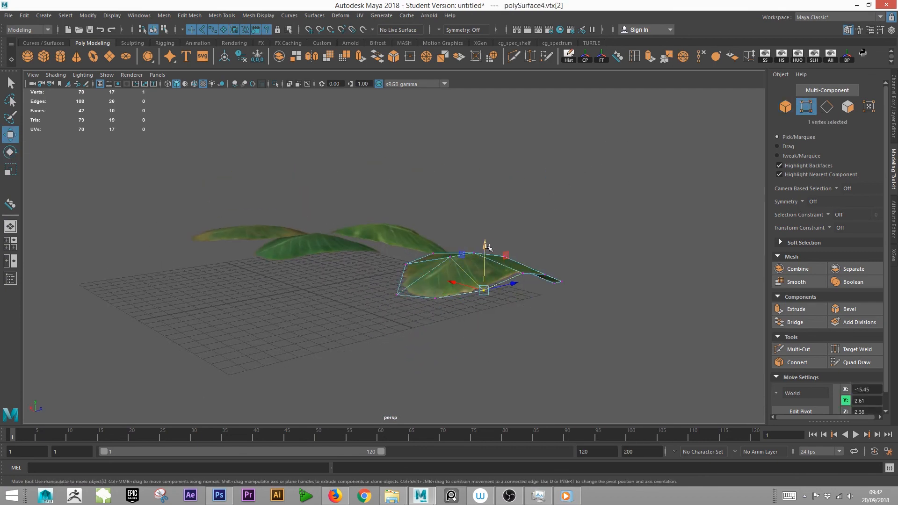
click(547, 239)
alt+drag(567, 267, 406, 279)
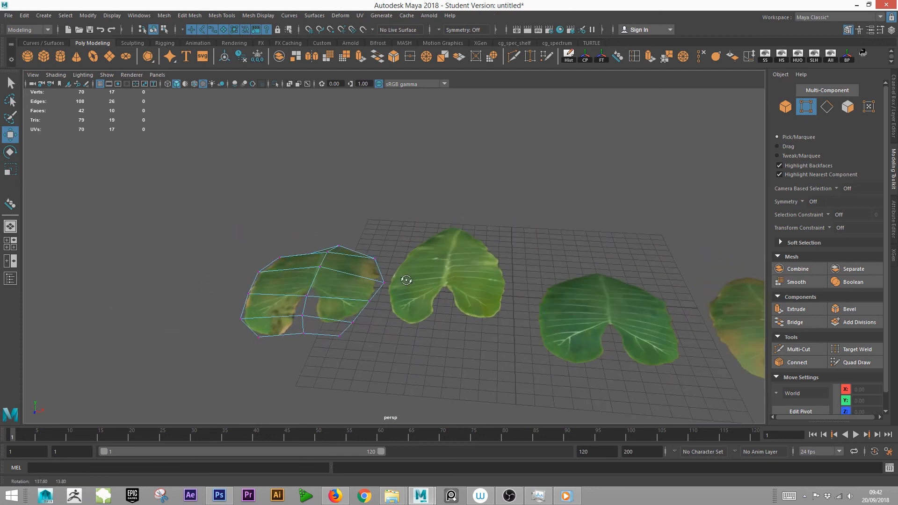
click(325, 252)
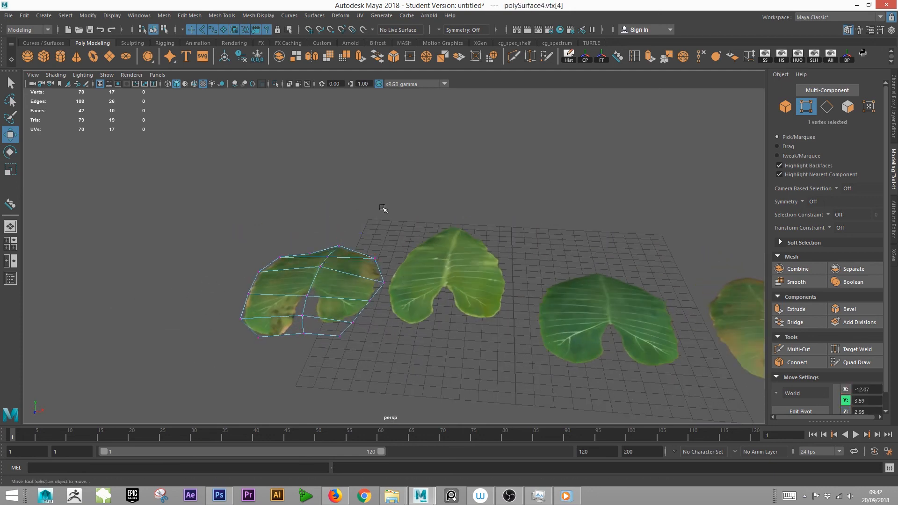
alt+drag(383, 208, 441, 241)
right_drag(418, 228, 457, 210)
alt+drag(457, 211, 356, 287)
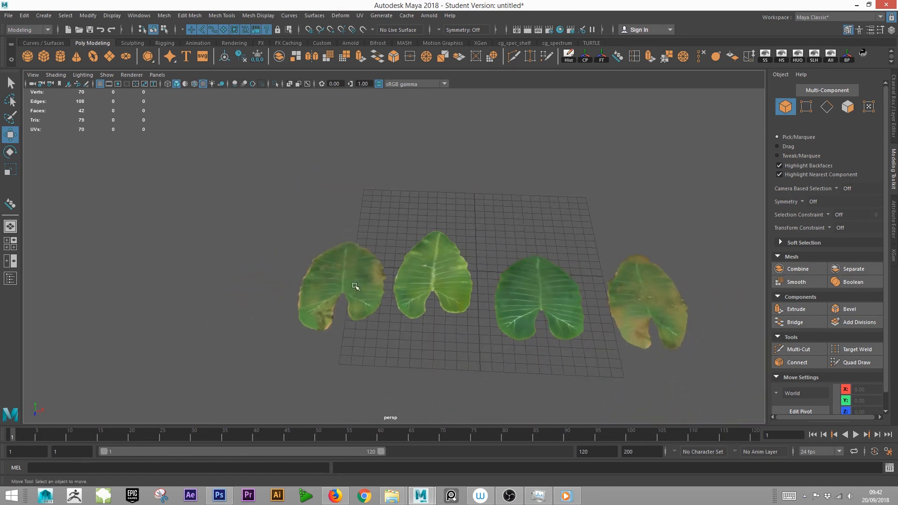
Turn the whole brown-edged green leaf around Y, pull it forward out of the row, and tilt it outward
click(355, 286)
key(e)
drag(358, 323, 442, 302)
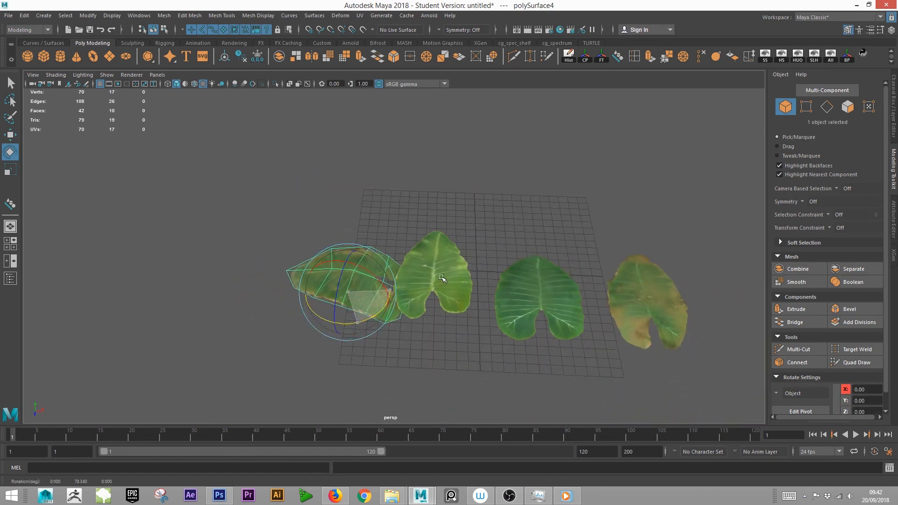
key(w)
drag(348, 300, 372, 348)
key(e)
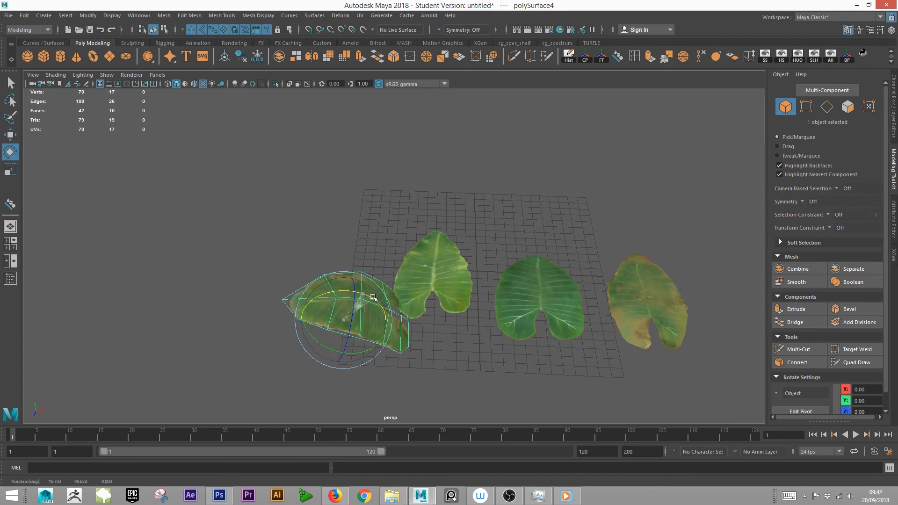
click(370, 234)
alt+drag(406, 283, 408, 275)
Tilt the bright green leaf upward and move it toward the back of the grid as part of a cluster
click(427, 282)
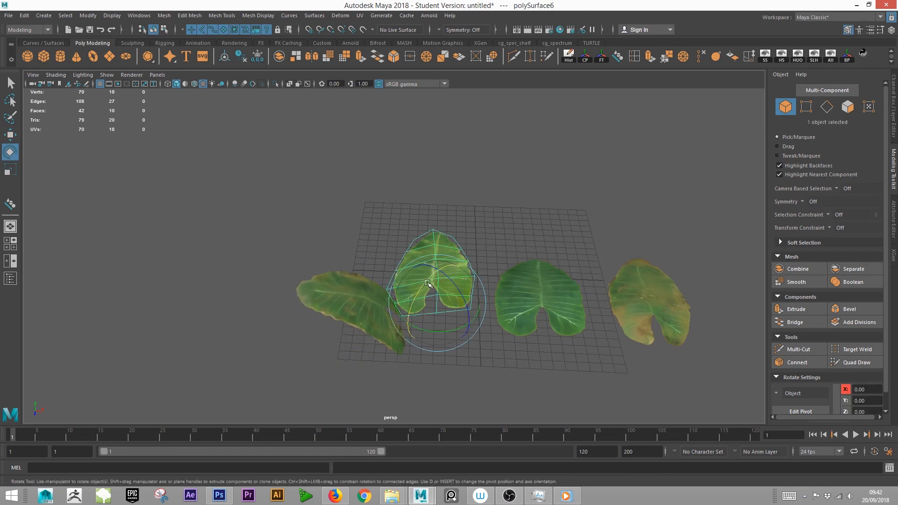
mouse_move(434, 301)
mouse_down()
mouse_move(448, 272)
mouse_move(453, 291)
mouse_move(437, 323)
mouse_move(429, 302)
mouse_move(349, 316)
mouse_move(342, 297)
mouse_move(449, 309)
mouse_up()
key(w)
click(449, 309)
click(405, 278)
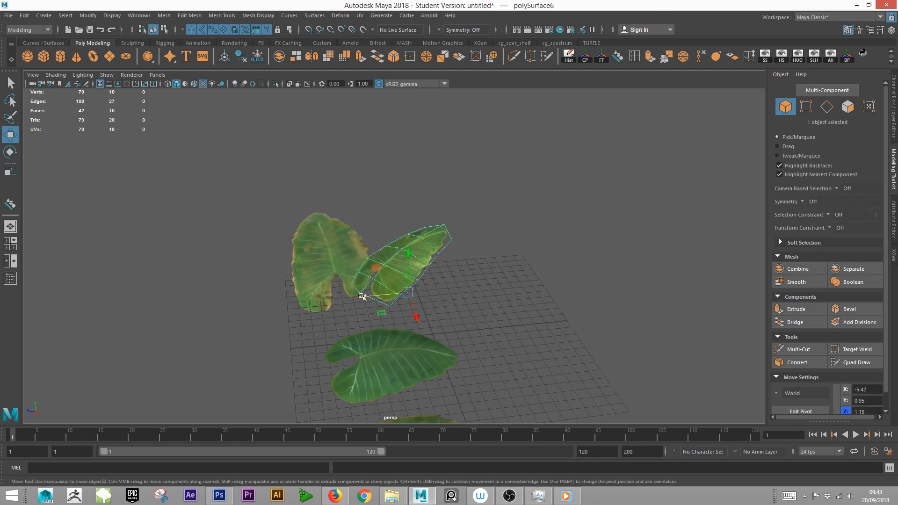
drag(363, 297, 375, 296)
Raise the dark green leaf along Y and rotate it so its tip points outward from the cluster
click(432, 331)
alt+drag(432, 332, 487, 335)
click(482, 347)
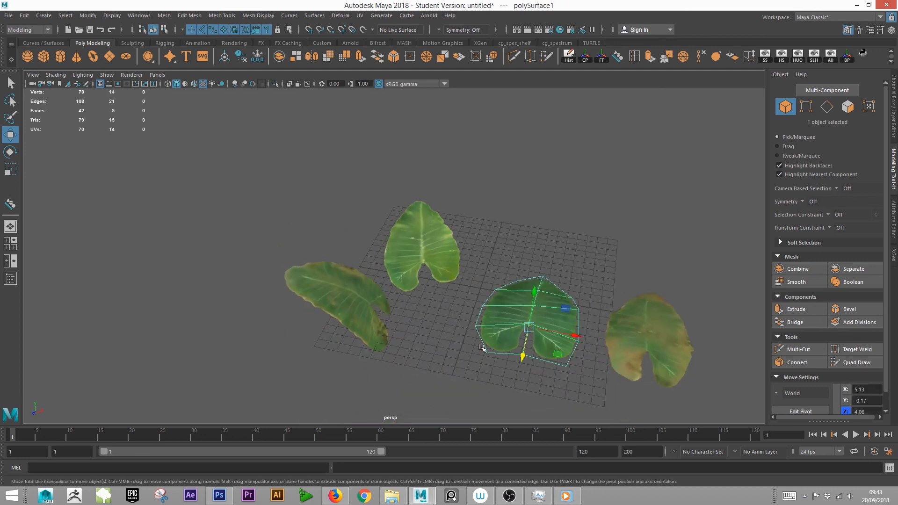
drag(535, 298, 542, 257)
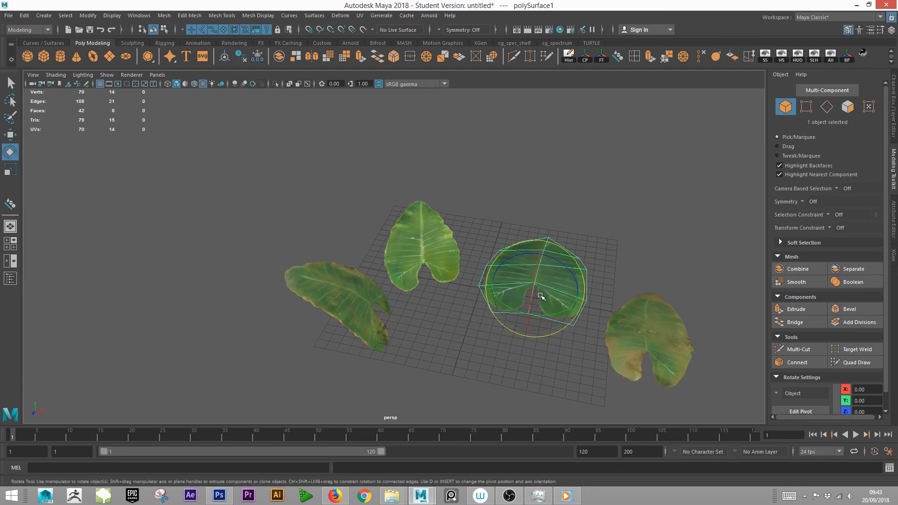
drag(540, 296, 519, 305)
click(617, 296)
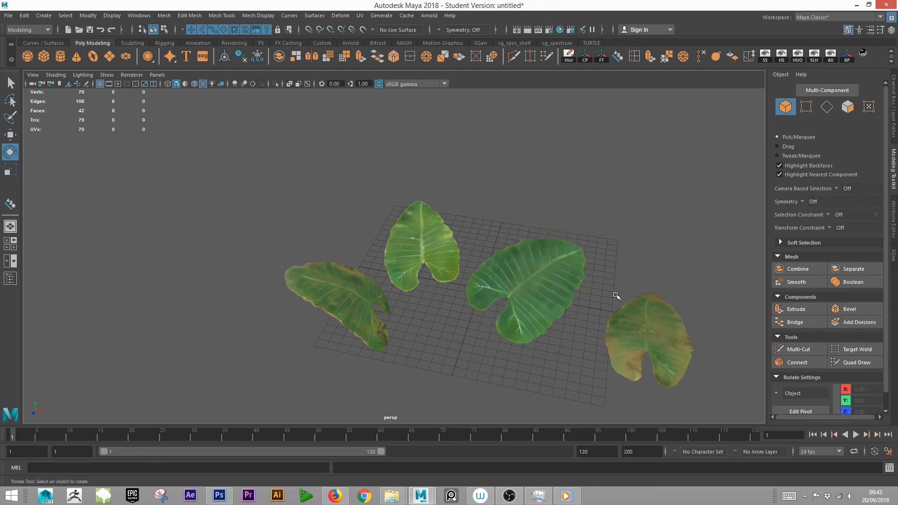
Turn the yellow-brown leaf around Y and move it to the front of the cluster, facing outward
alt+drag(617, 296, 649, 317)
click(612, 219)
drag(619, 231, 558, 256)
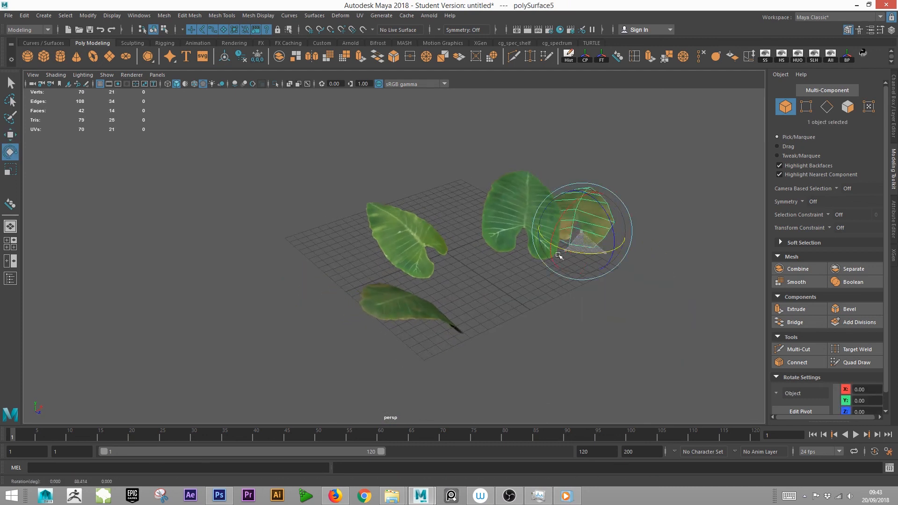
key(w)
drag(601, 225, 504, 323)
key(e)
click(471, 281)
Examine the four-leaf arrangement from above, low and side angles to judge the leaves' shapes and placement
alt+drag(471, 281, 217, 281)
drag(272, 227, 601, 373)
click(303, 240)
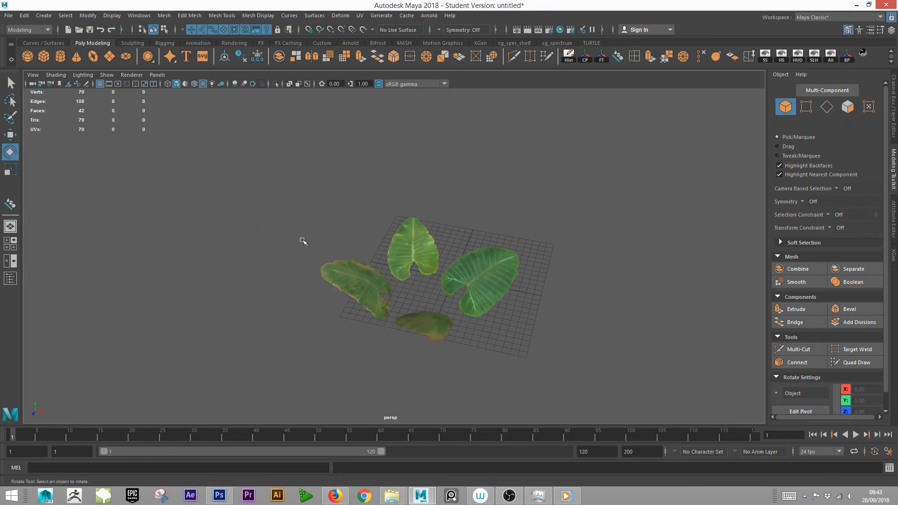
drag(277, 202, 615, 354)
alt+drag(528, 333, 524, 325)
click(354, 194)
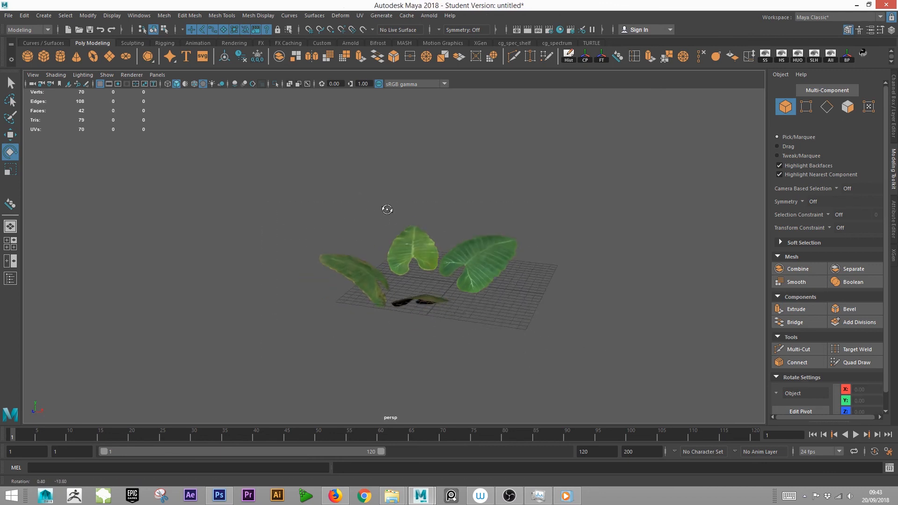
alt+drag(387, 206, 545, 257)
alt+drag(414, 235, 481, 245)
click(459, 260)
alt+drag(477, 157, 419, 186)
click(414, 235)
alt+drag(414, 236, 415, 237)
click(336, 206)
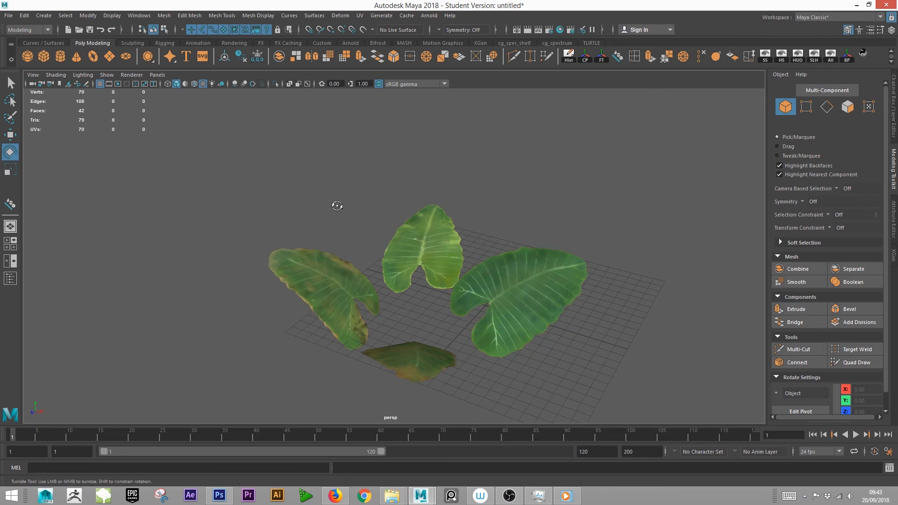
alt+drag(337, 207, 378, 203)
click(371, 217)
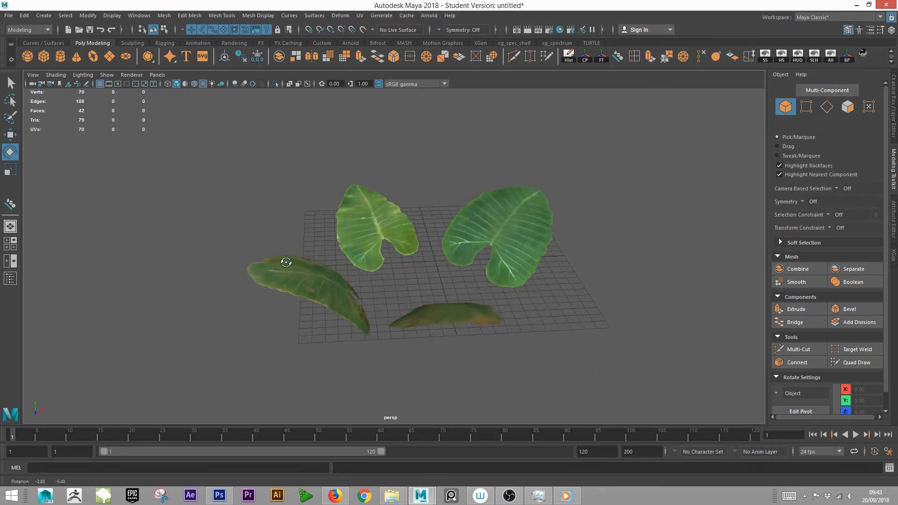
alt+drag(284, 268, 413, 337)
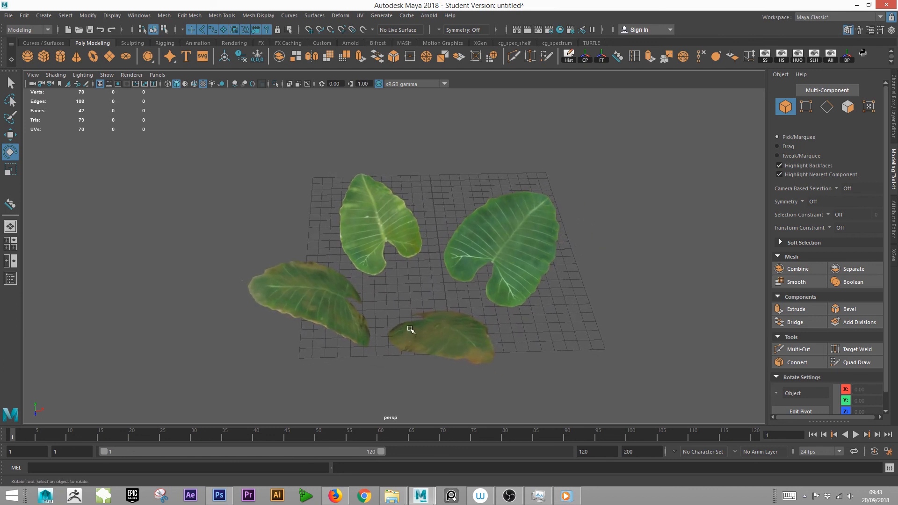